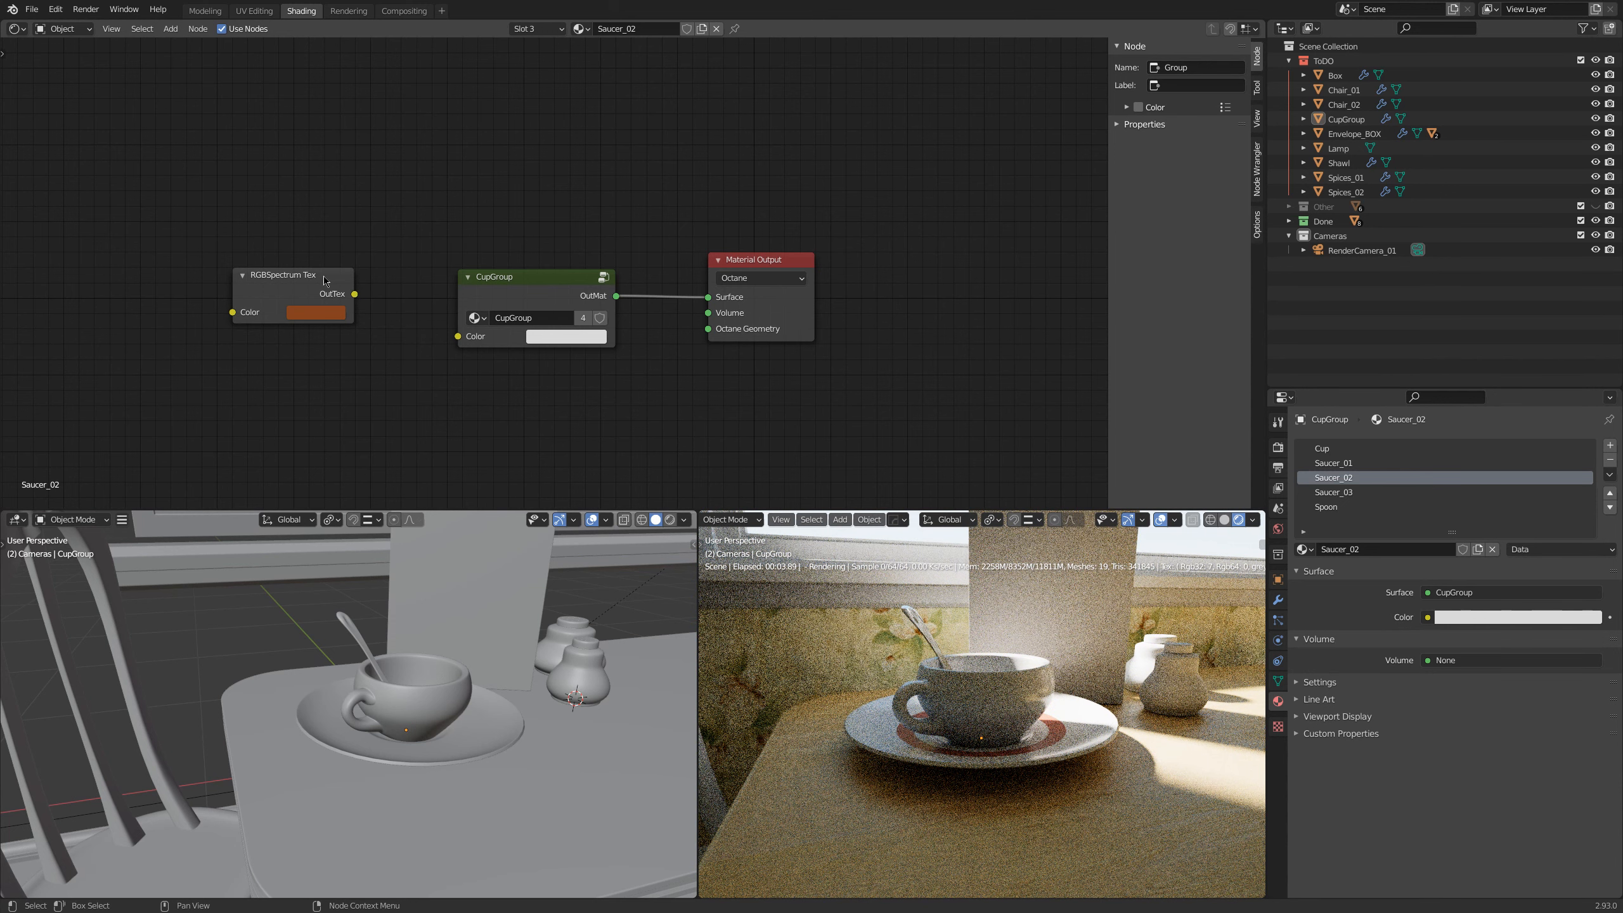
Step: Connect the RGBSpectrum Tex output to the CupGroup node's Color input in Saucer_02, and open the Saucer_03 and Spoon materials
{"action": "left_click_drag", "start_coordinate": [354, 295], "coordinate": [459, 336]}
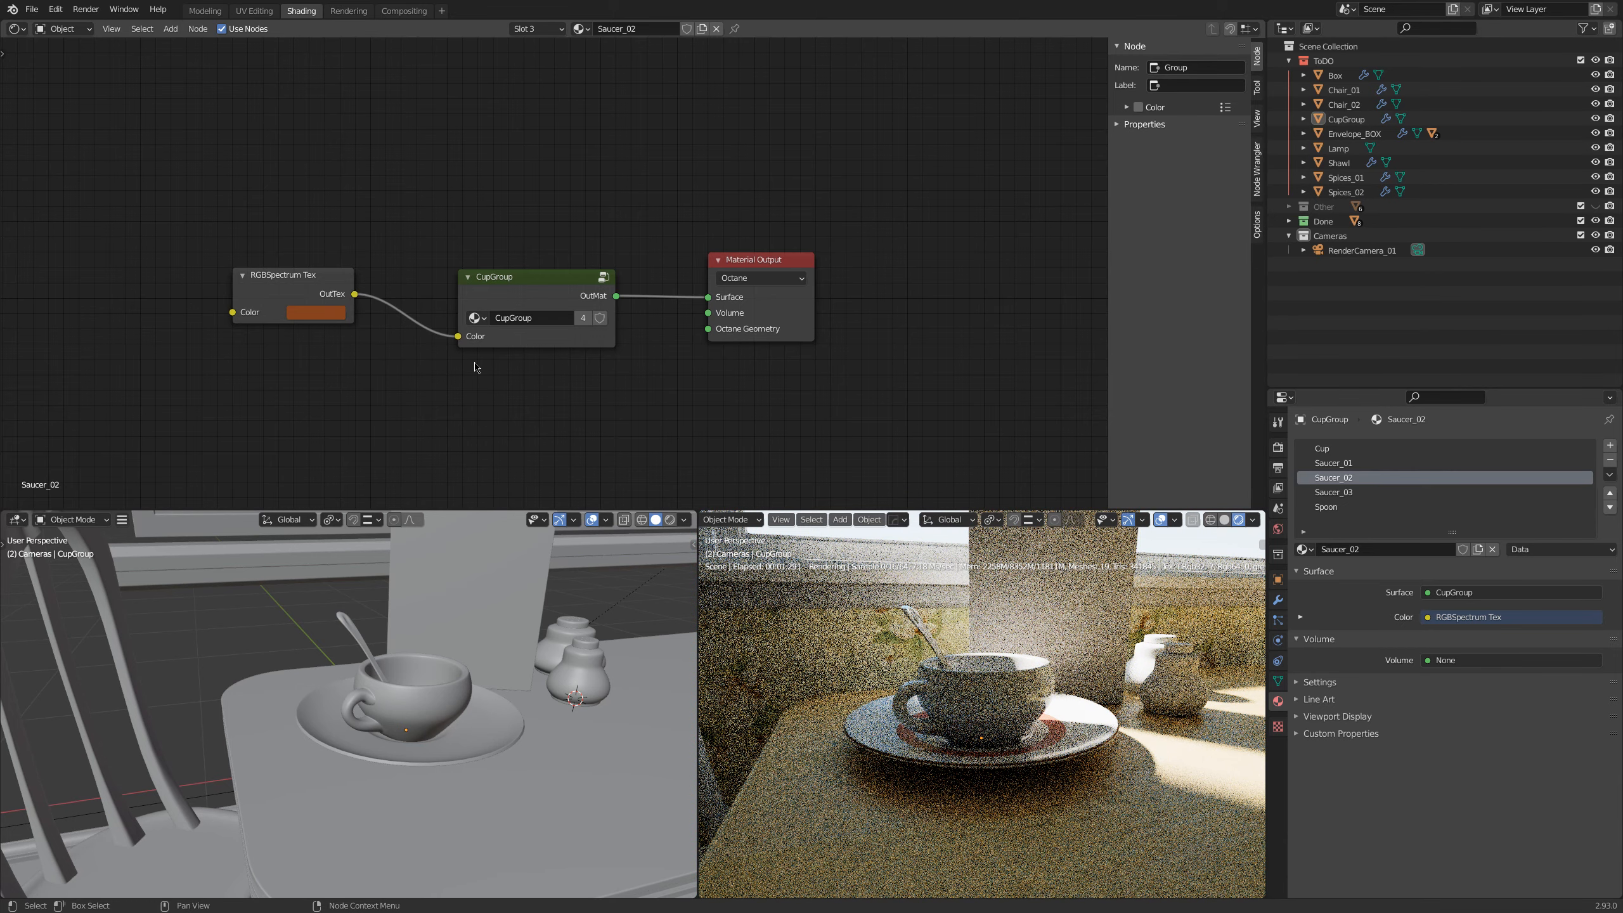
{"action": "left_click", "coordinate": [1333, 491]}
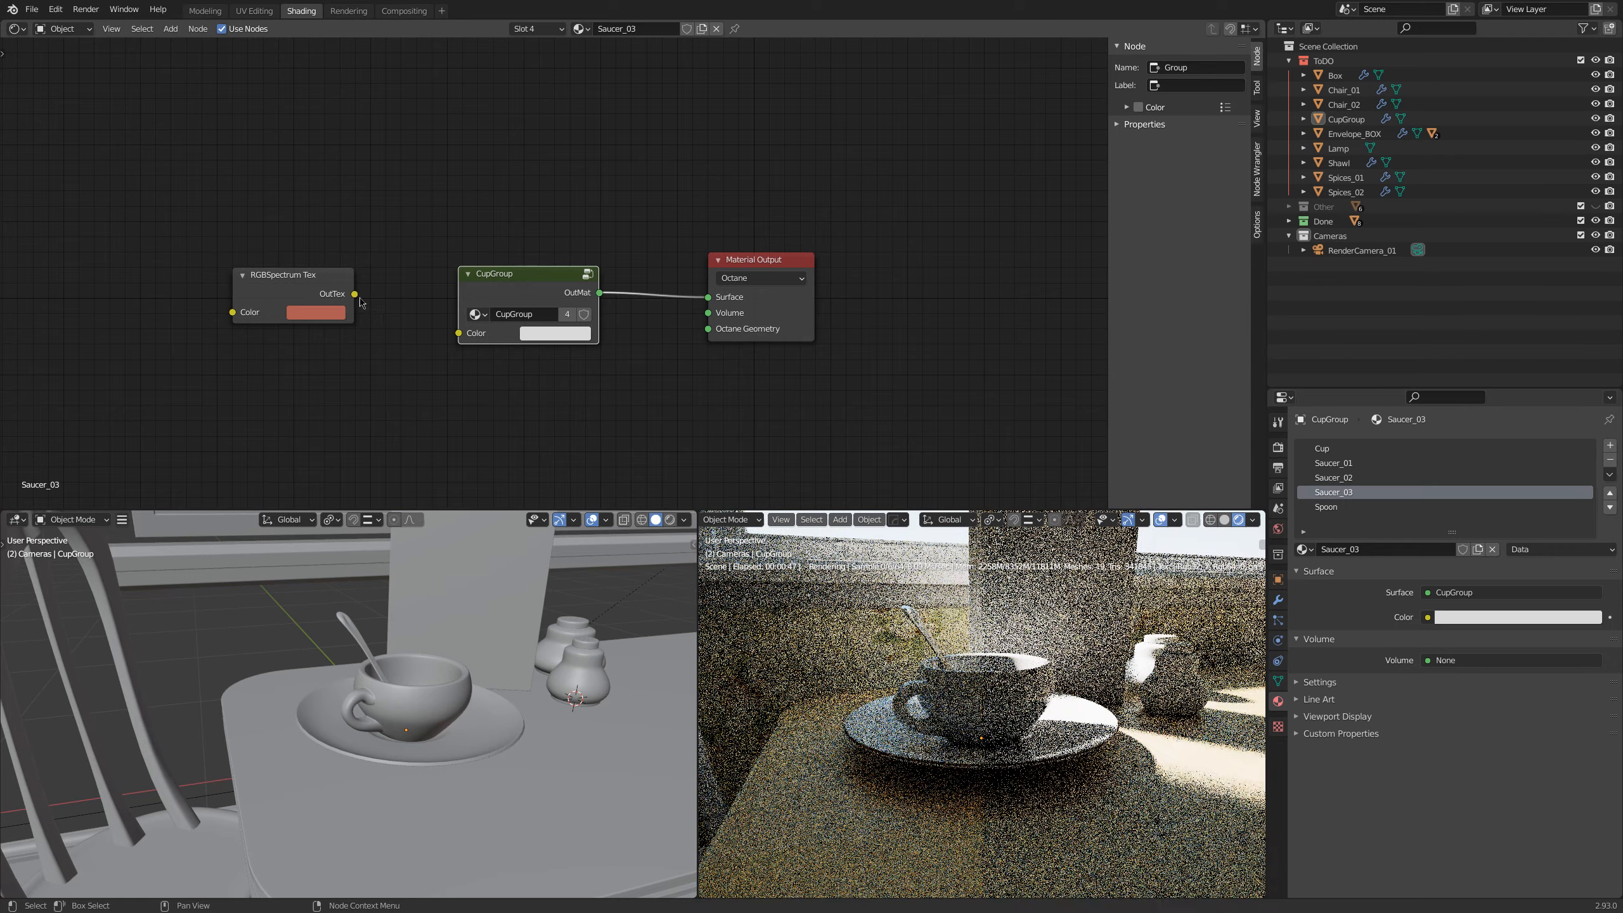
{"action": "left_click", "coordinate": [1329, 507]}
{"action": "scroll", "coordinate": [623, 358], "scroll_direction": "down", "scroll_amount": 3}
{"action": "scroll", "coordinate": [623, 346], "scroll_direction": "down", "scroll_amount": 1, "text": "shift"}
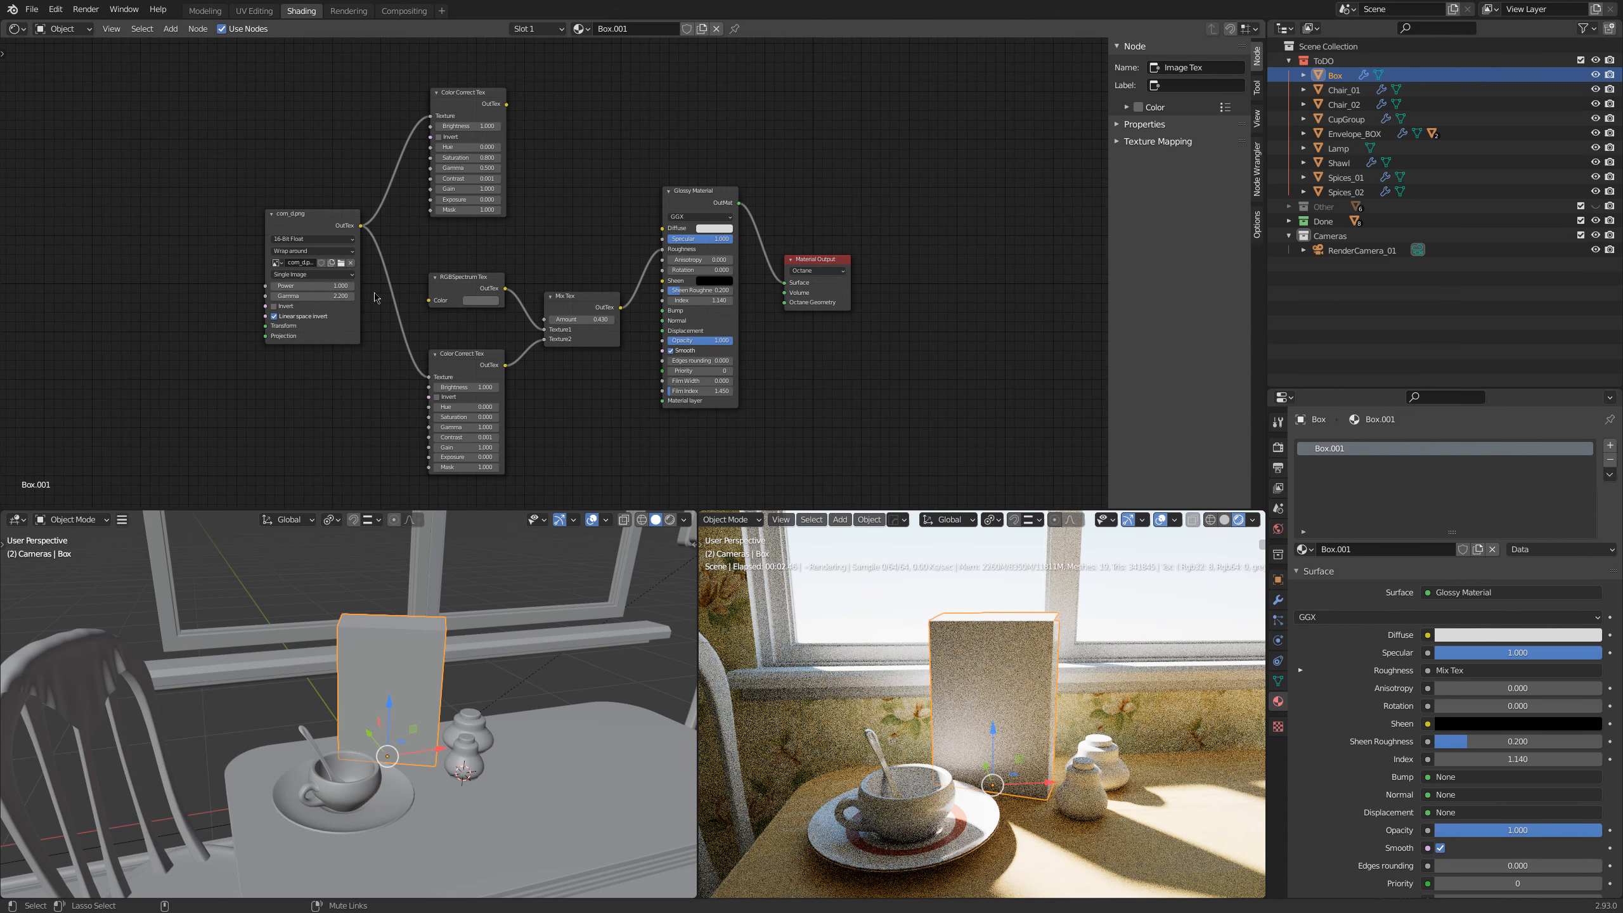
Step: Connect the cereal box's corn_d.png image texture directly to the Diffuse input of its Glossy Material
{"action": "left_click_drag", "start_coordinate": [258, 205], "coordinate": [363, 349]}
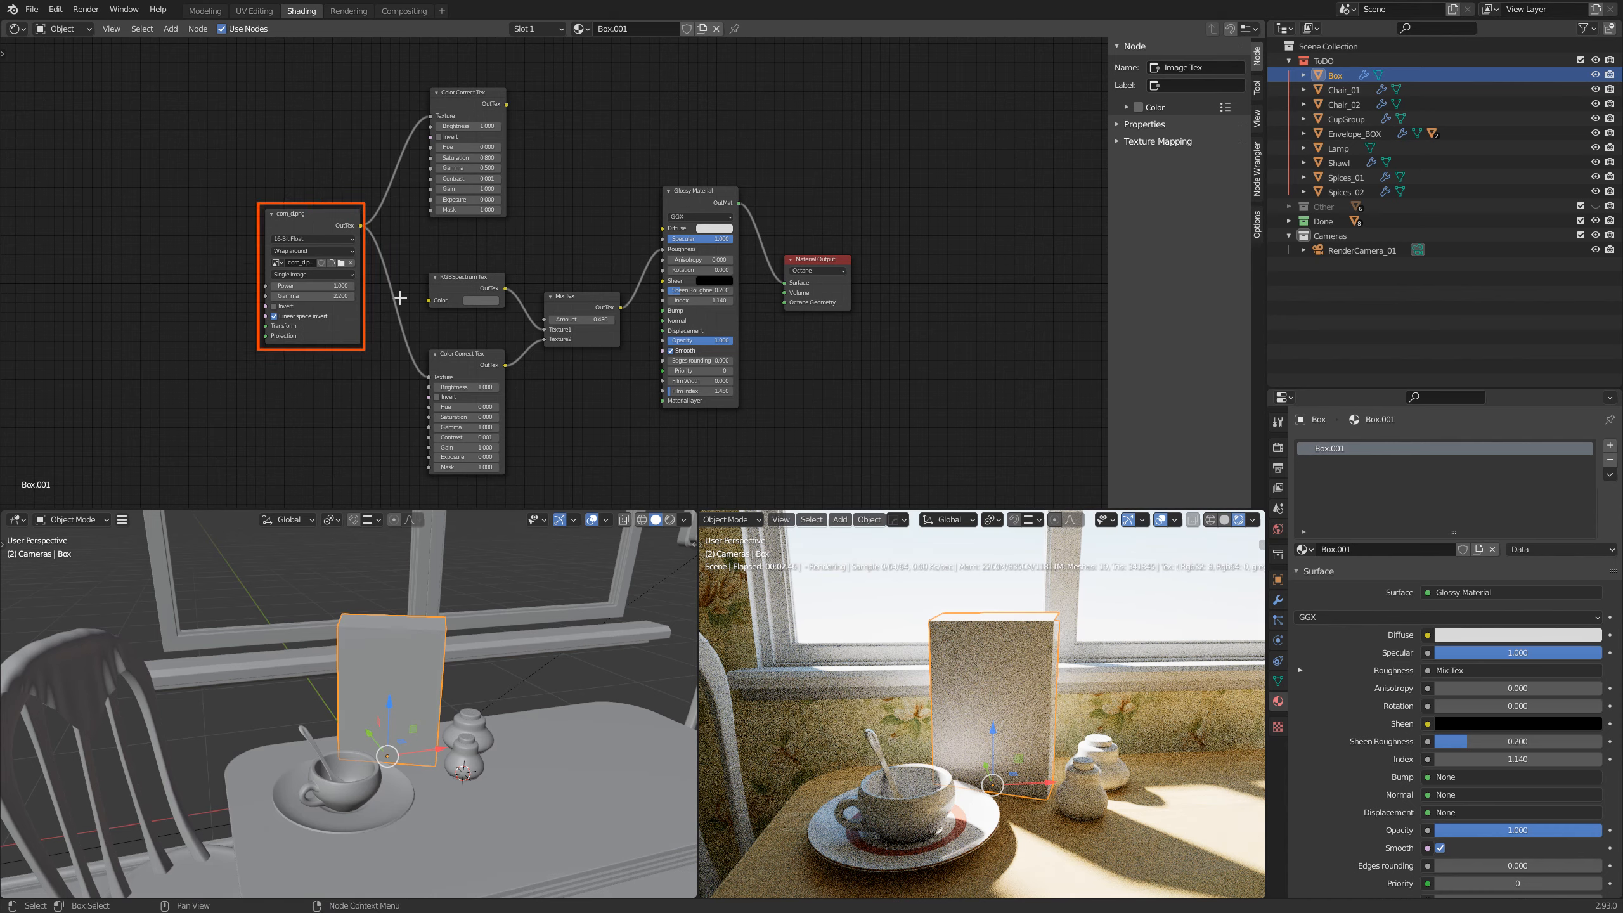
{"action": "left_click_drag", "start_coordinate": [365, 230], "coordinate": [661, 229]}
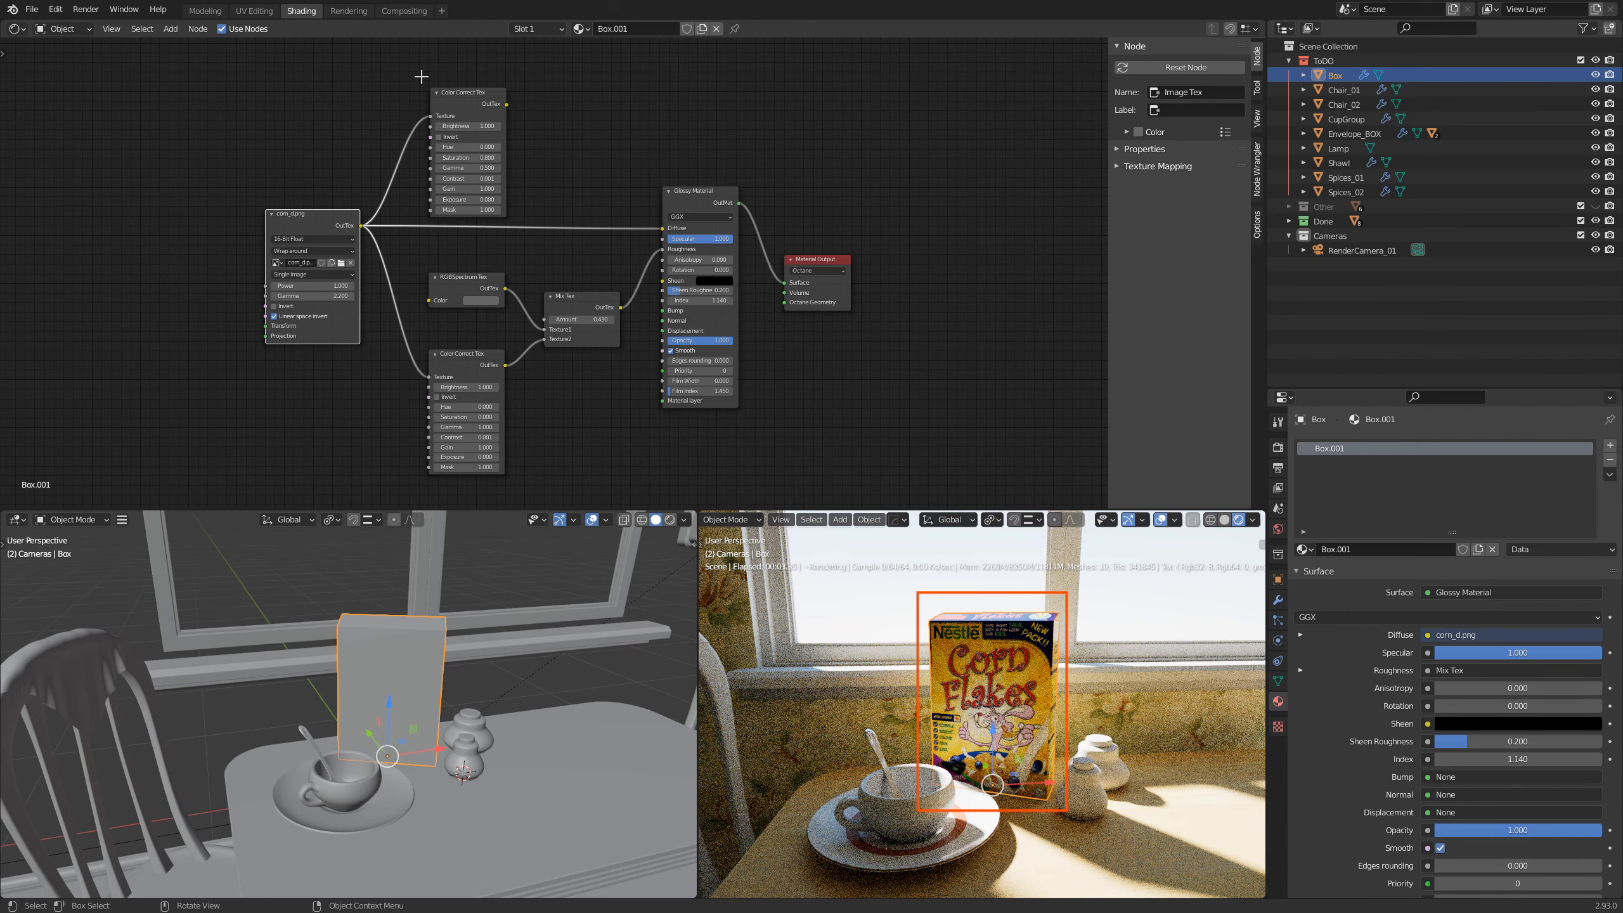
{"action": "left_click_drag", "start_coordinate": [420, 75], "coordinate": [514, 224]}
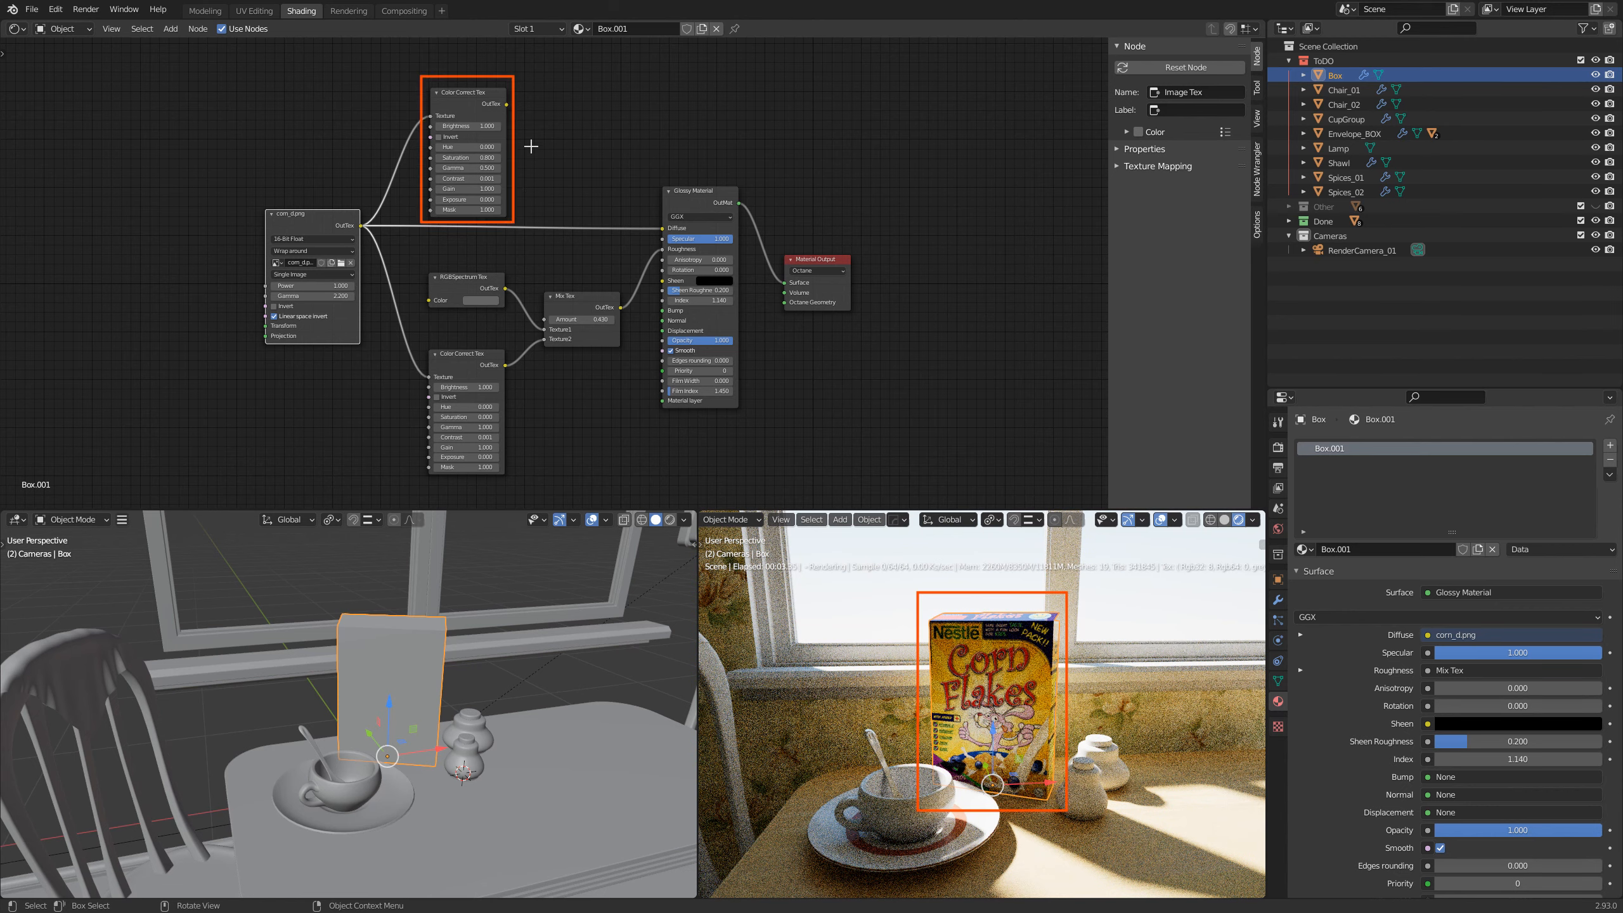
{"action": "mouse_move", "coordinate": [563, 91]}
{"action": "left_mouse_down"}
{"action": "mouse_move", "coordinate": [487, 153]}
{"action": "mouse_move", "coordinate": [508, 174]}
{"action": "mouse_move", "coordinate": [495, 169]}
{"action": "left_mouse_up"}
{"action": "key", "text": "ctrl+z"}
{"action": "key", "text": "ctrl+z"}
{"action": "key", "text": "ctrl+z"}
{"action": "key", "text": "ctrl+z"}
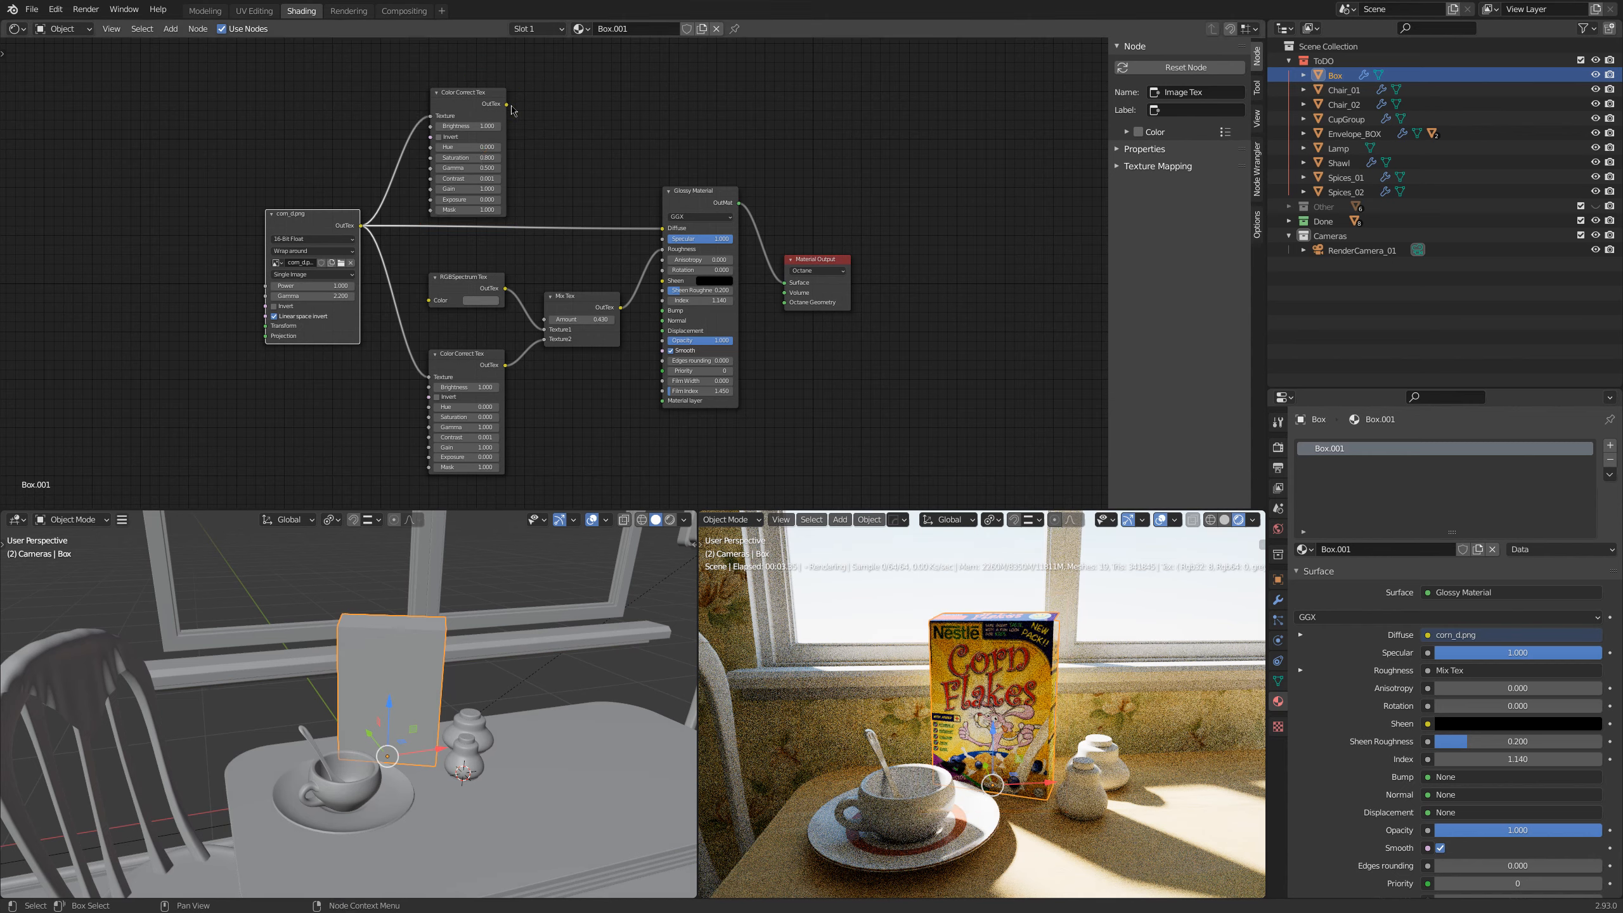
Step: Connect the upper Color Correct Tex output to the Diffuse input of the cereal box's Glossy Material
{"action": "left_click_drag", "start_coordinate": [510, 107], "coordinate": [661, 228]}
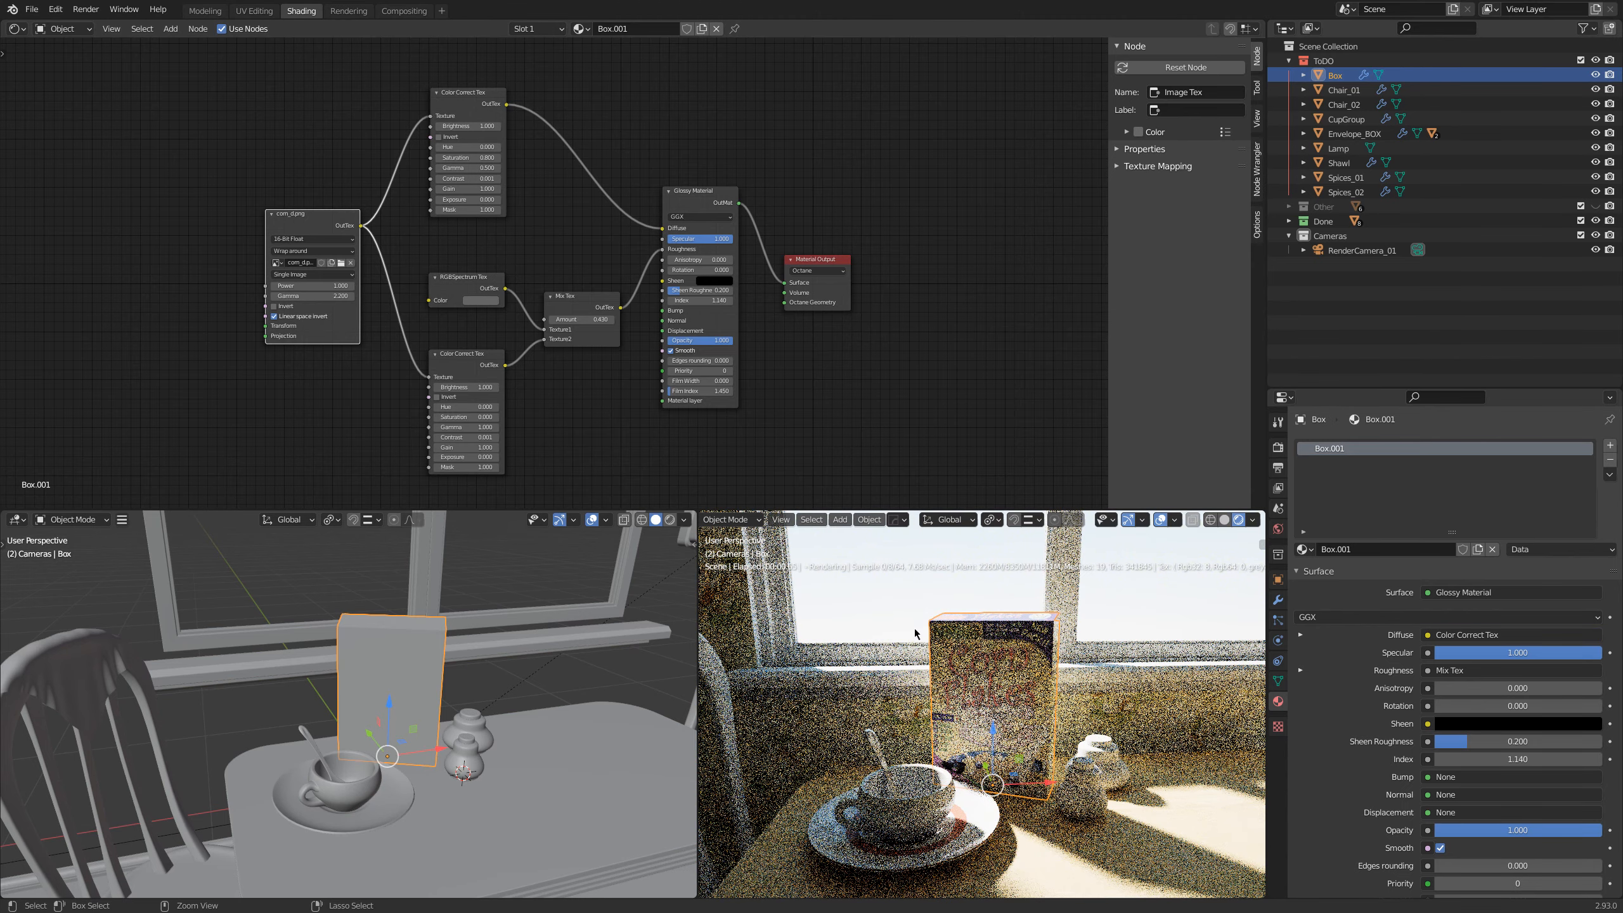
{"action": "left_click_drag", "start_coordinate": [904, 589], "coordinate": [1080, 812]}
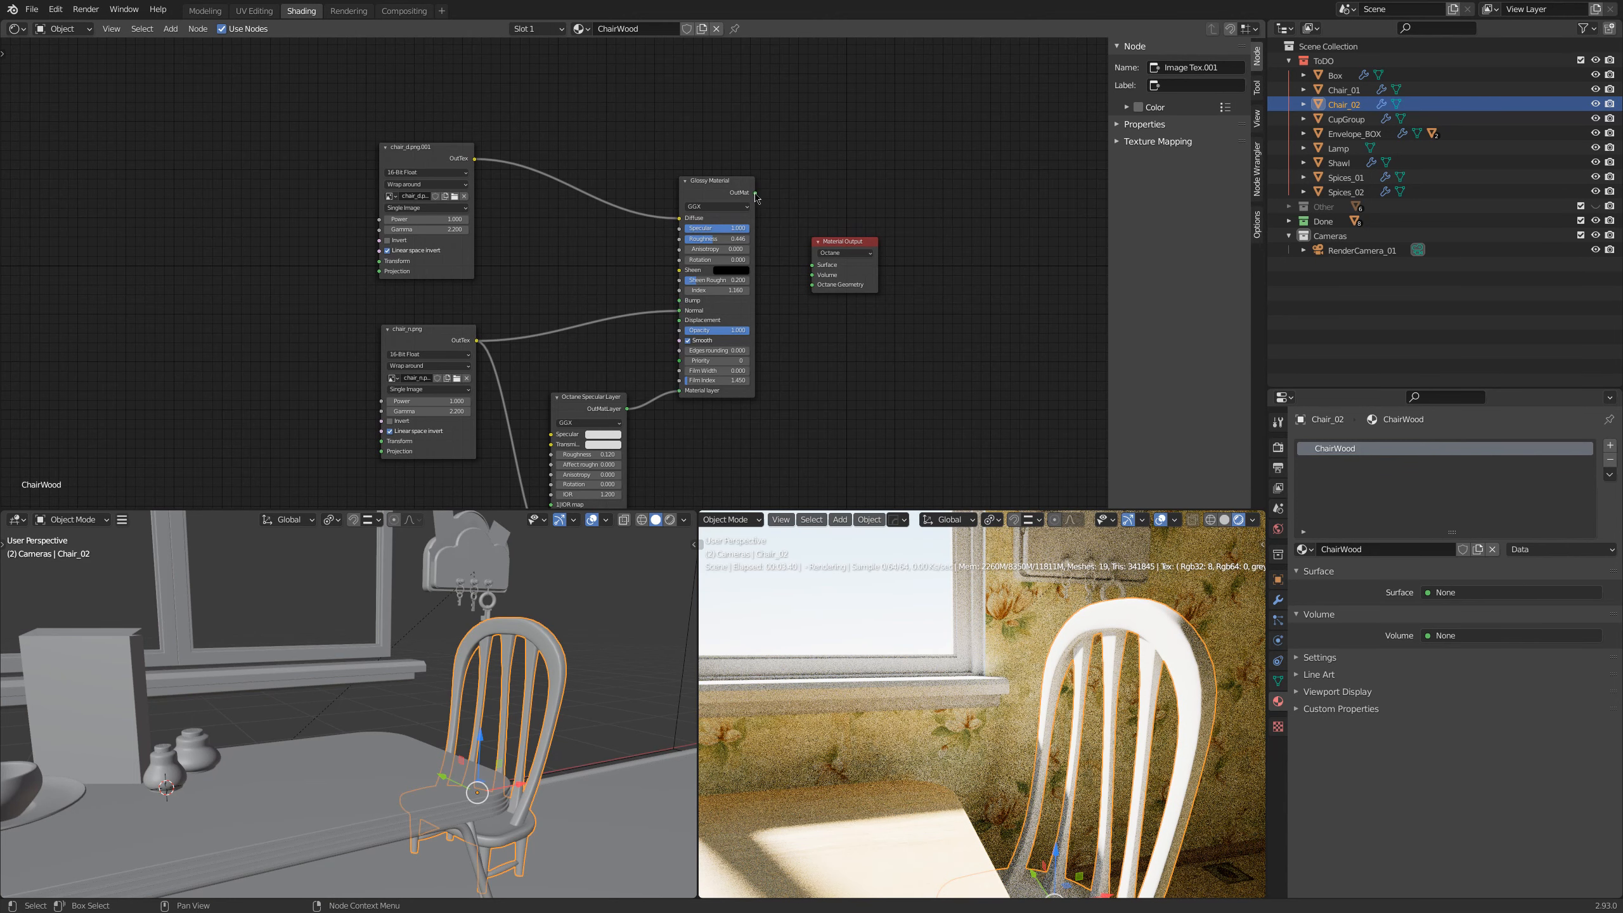
Step: Connect the Glossy Material to the Surface input of the Material Output in Chair_02's ChairWood material
{"action": "left_click_drag", "start_coordinate": [755, 193], "coordinate": [811, 264]}
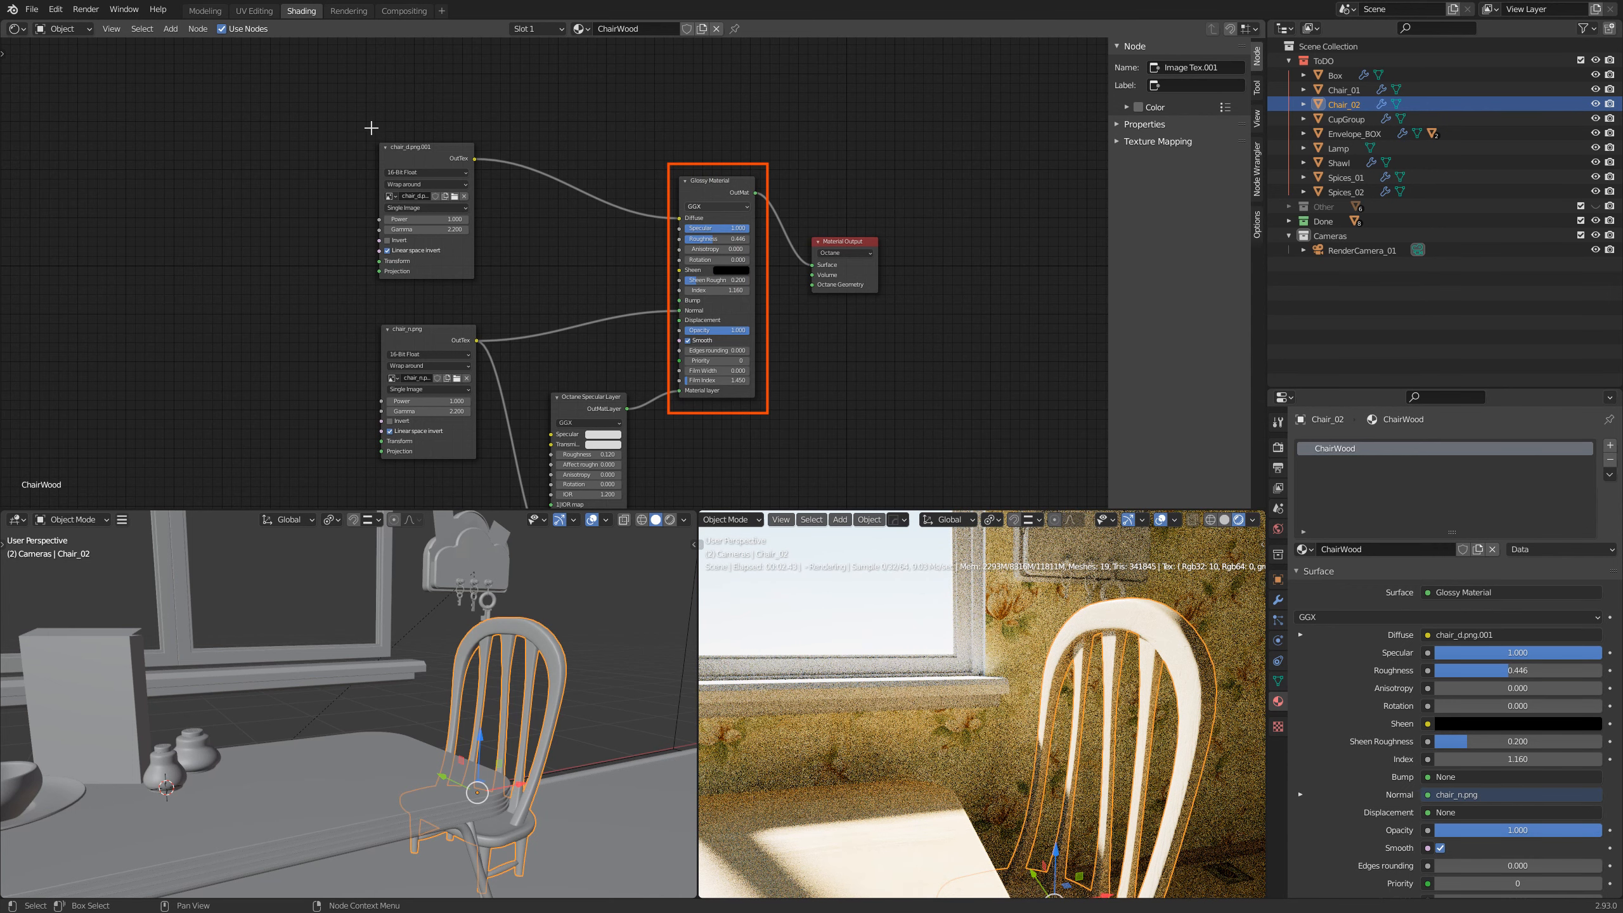
{"action": "left_click_drag", "start_coordinate": [369, 131], "coordinate": [484, 292]}
{"action": "left_click_drag", "start_coordinate": [368, 316], "coordinate": [484, 466]}
{"action": "left_click_drag", "start_coordinate": [576, 286], "coordinate": [674, 242]}
{"action": "left_click_drag", "start_coordinate": [830, 151], "coordinate": [753, 226]}
{"action": "left_click_drag", "start_coordinate": [829, 362], "coordinate": [748, 290]}
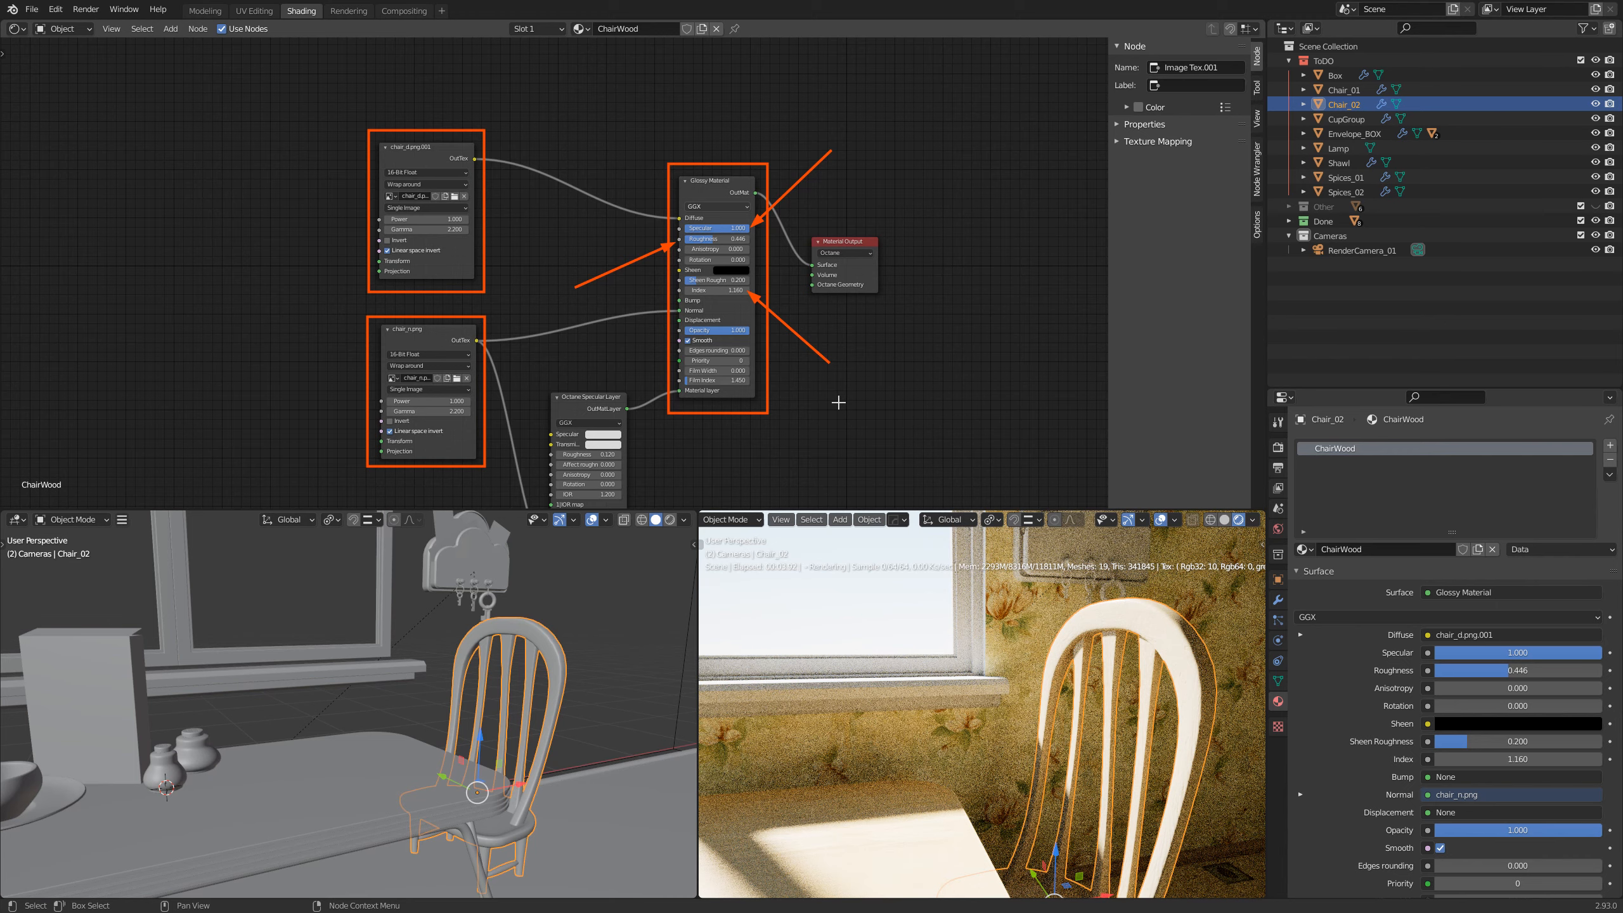
{"action": "key", "text": "ctrl+z"}
{"action": "key", "text": "ctrl+z"}
{"action": "key", "text": "ctrl+z"}
{"action": "key", "text": "ctrl+z"}
{"action": "key", "text": "ctrl+z"}
{"action": "key", "text": "ctrl+z"}
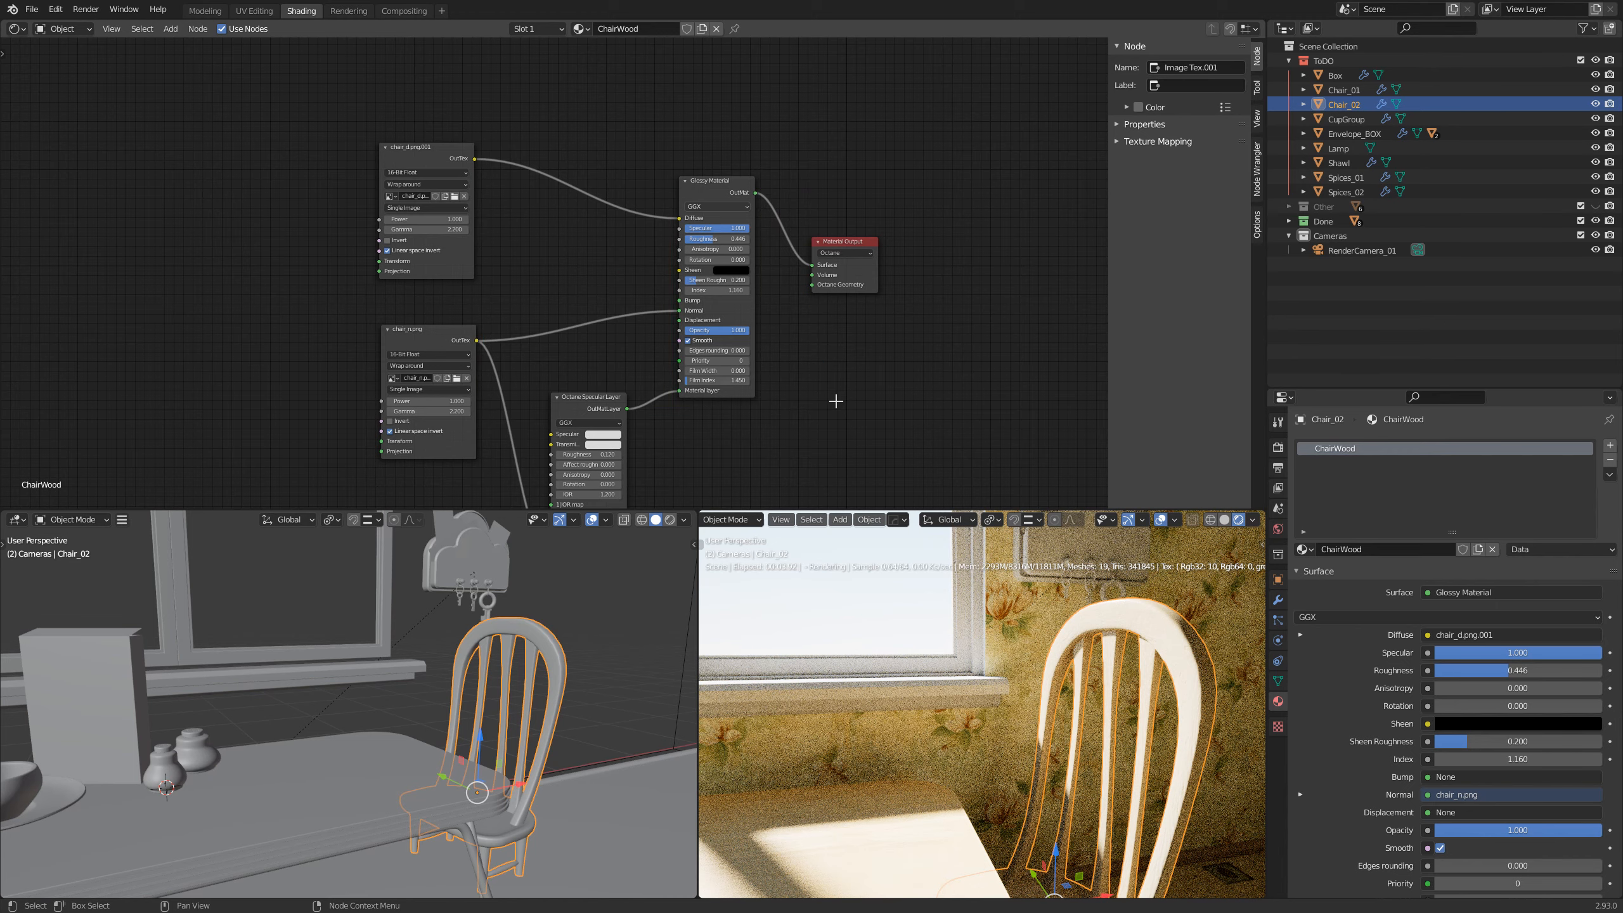
{"action": "middle_click_drag", "start_coordinate": [695, 463], "coordinate": [738, 332]}
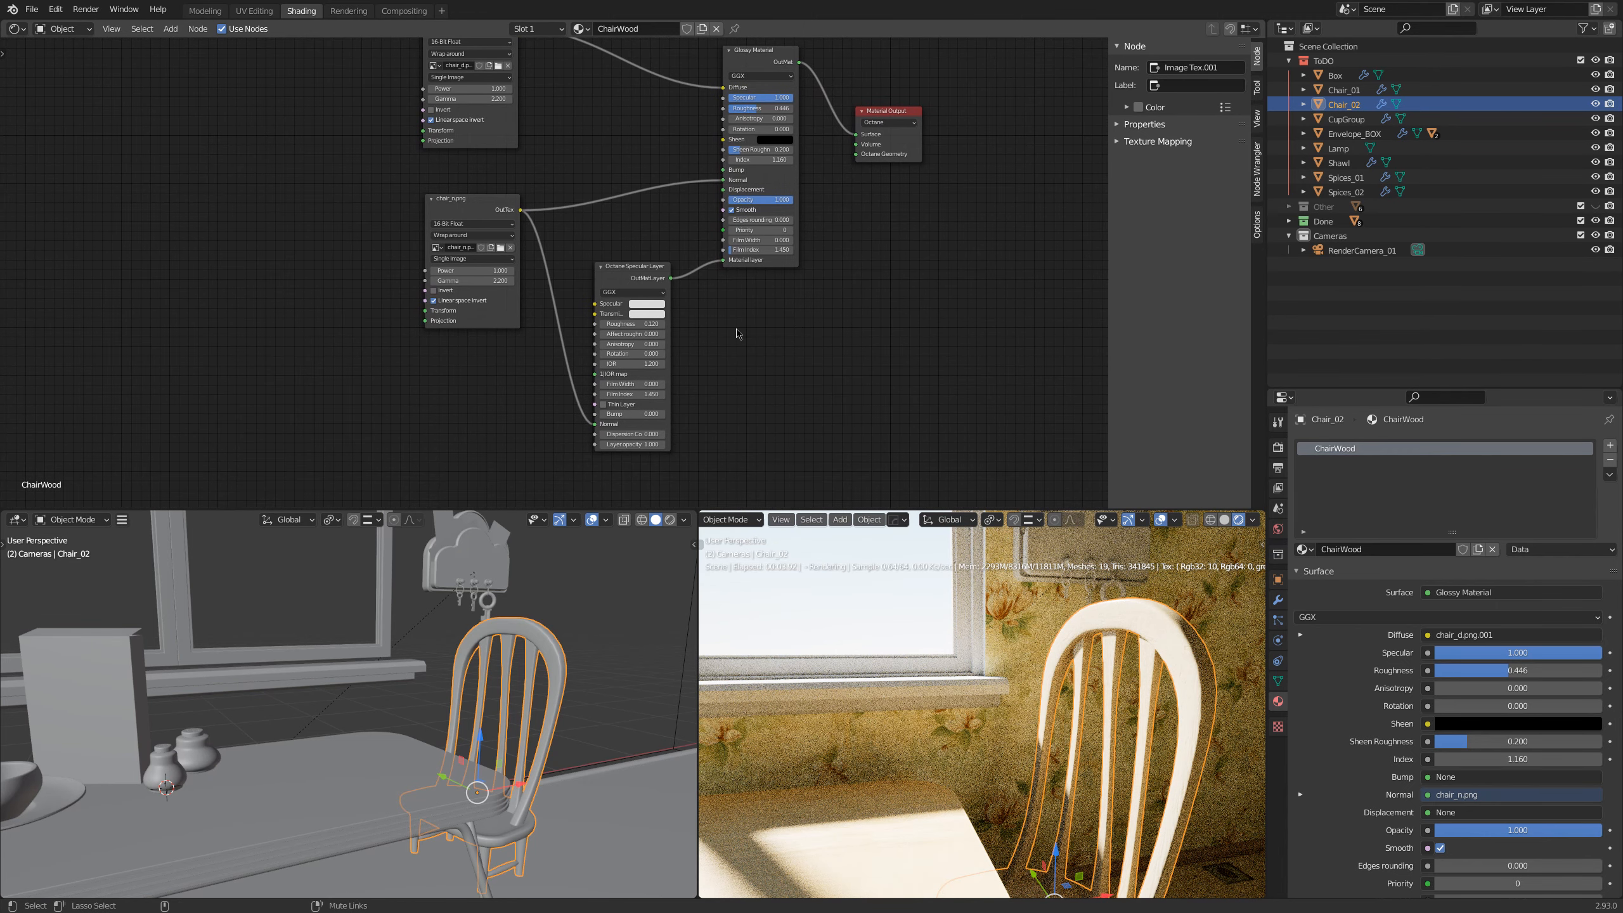
{"action": "mouse_move", "coordinate": [588, 251]}
{"action": "left_mouse_down"}
{"action": "mouse_move", "coordinate": [641, 427]}
{"action": "mouse_move", "coordinate": [678, 459]}
{"action": "left_mouse_up"}
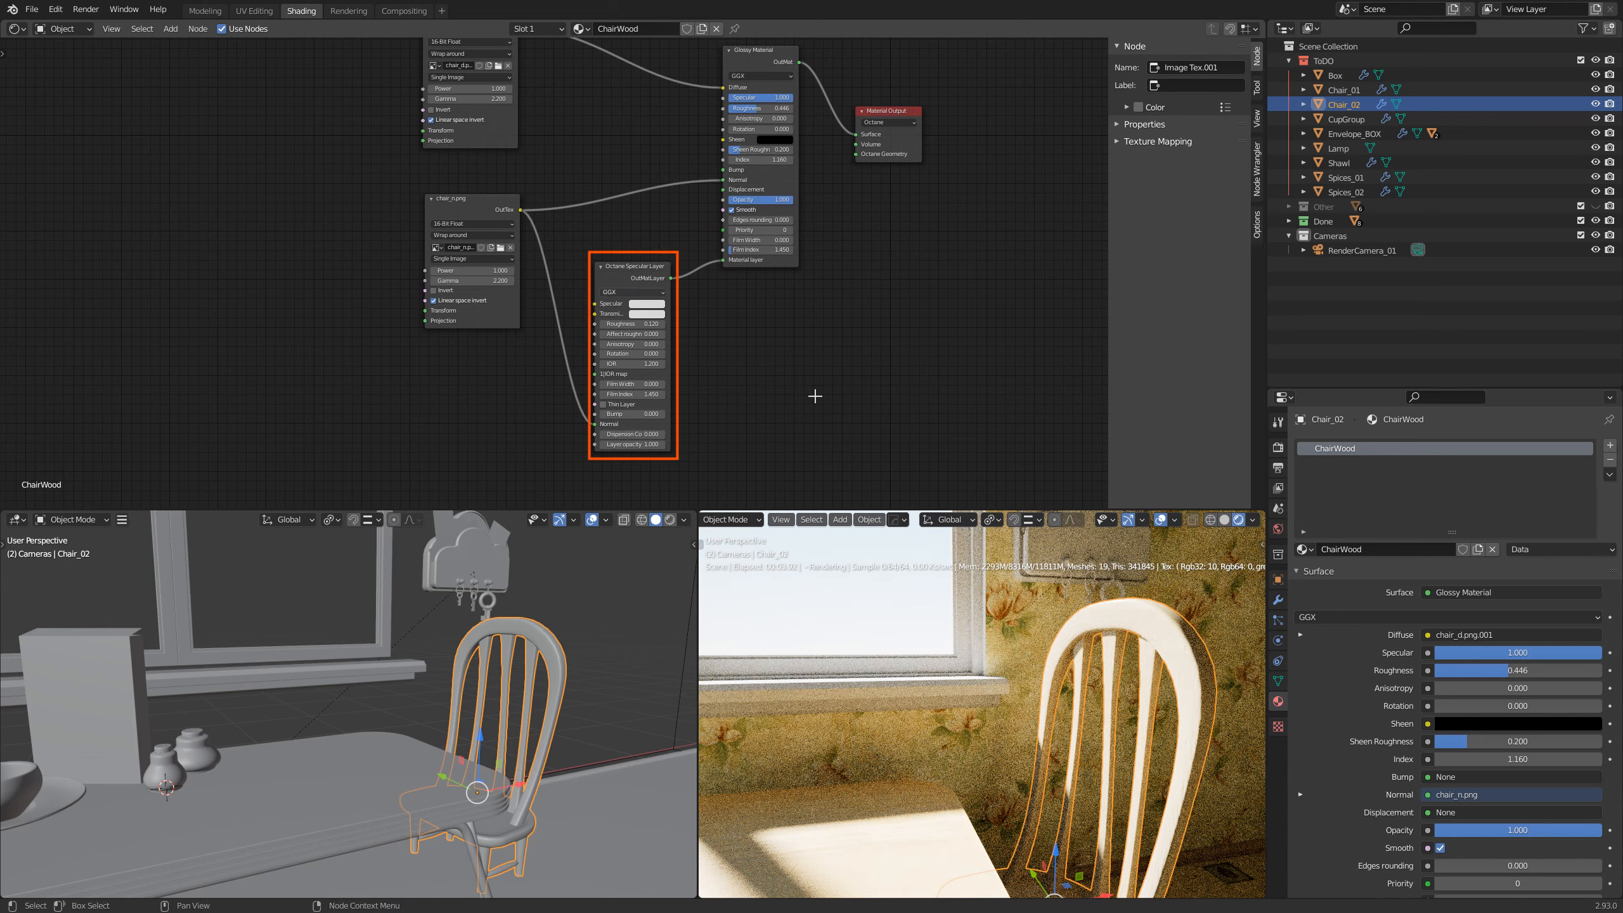
{"action": "key", "text": "ctrl+z"}
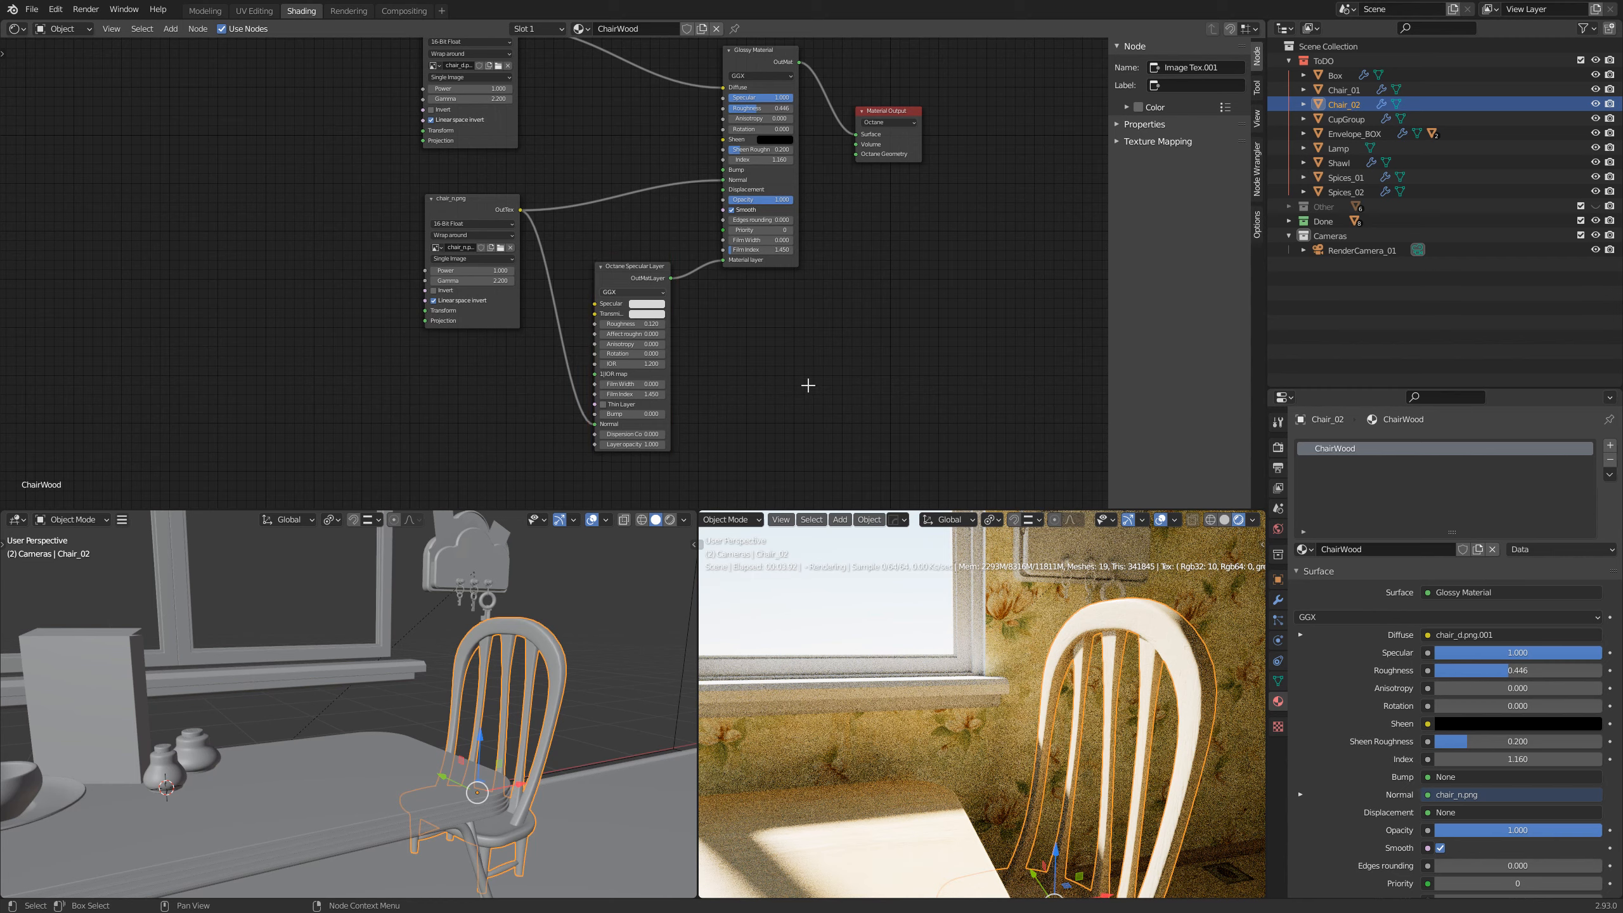
{"action": "left_click_drag", "start_coordinate": [719, 276], "coordinate": [676, 284]}
{"action": "left_click_drag", "start_coordinate": [727, 369], "coordinate": [666, 328]}
{"action": "left_click_drag", "start_coordinate": [725, 414], "coordinate": [663, 365]}
{"action": "left_click_drag", "start_coordinate": [577, 457], "coordinate": [696, 439]}
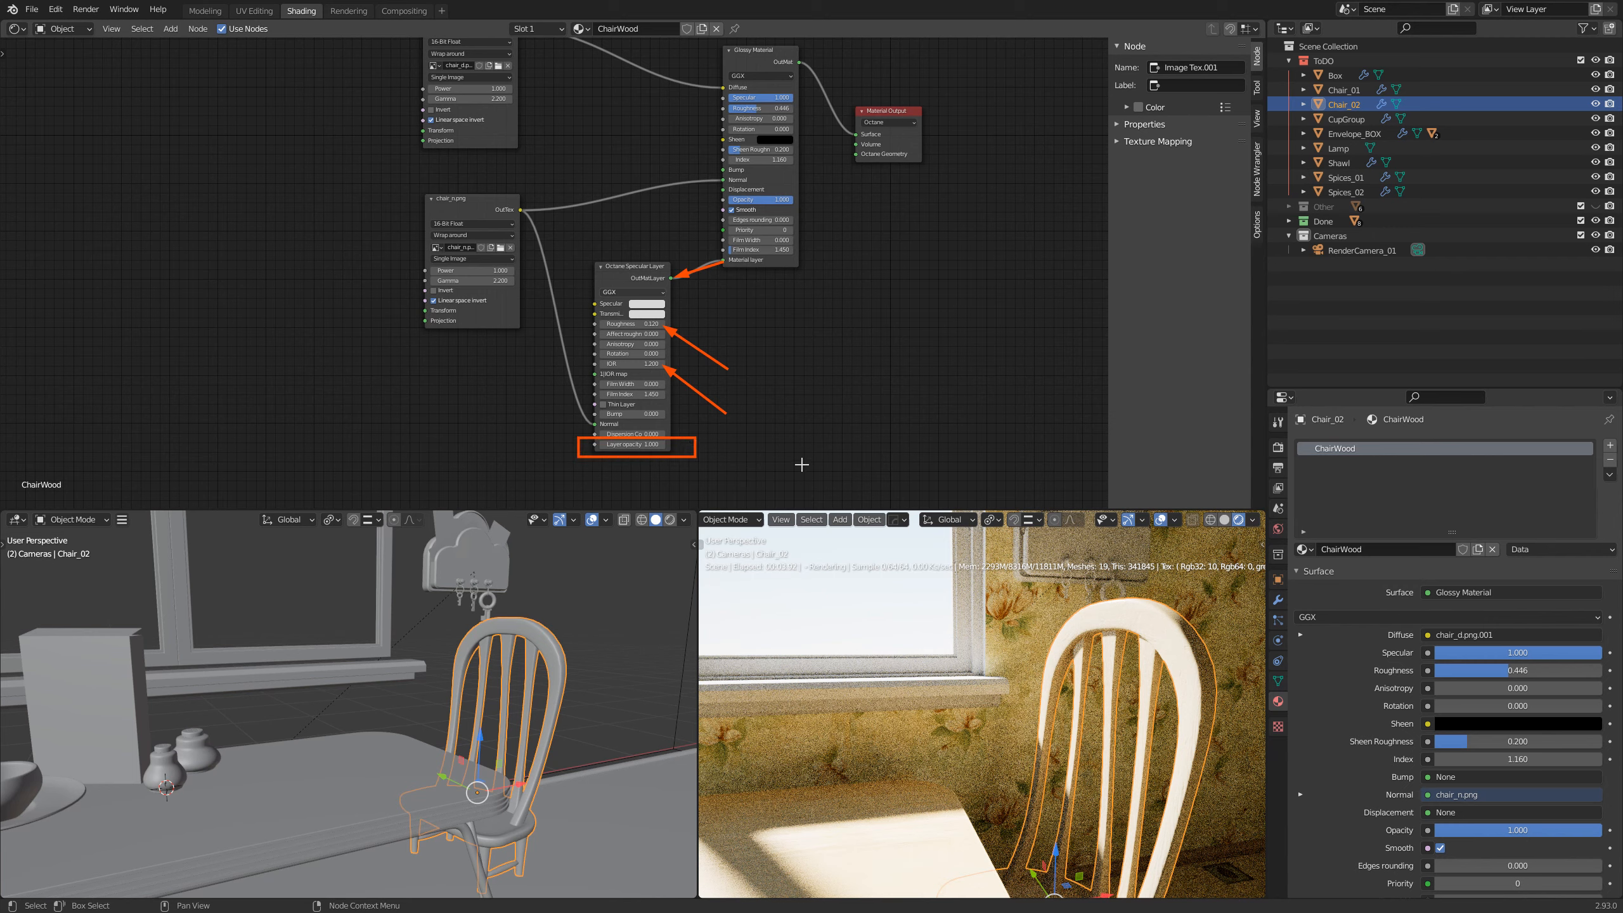
{"action": "key", "text": "ctrl+z"}
{"action": "key", "text": "ctrl+z"}
{"action": "key", "text": "ctrl+z"}
{"action": "key", "text": "ctrl+z"}
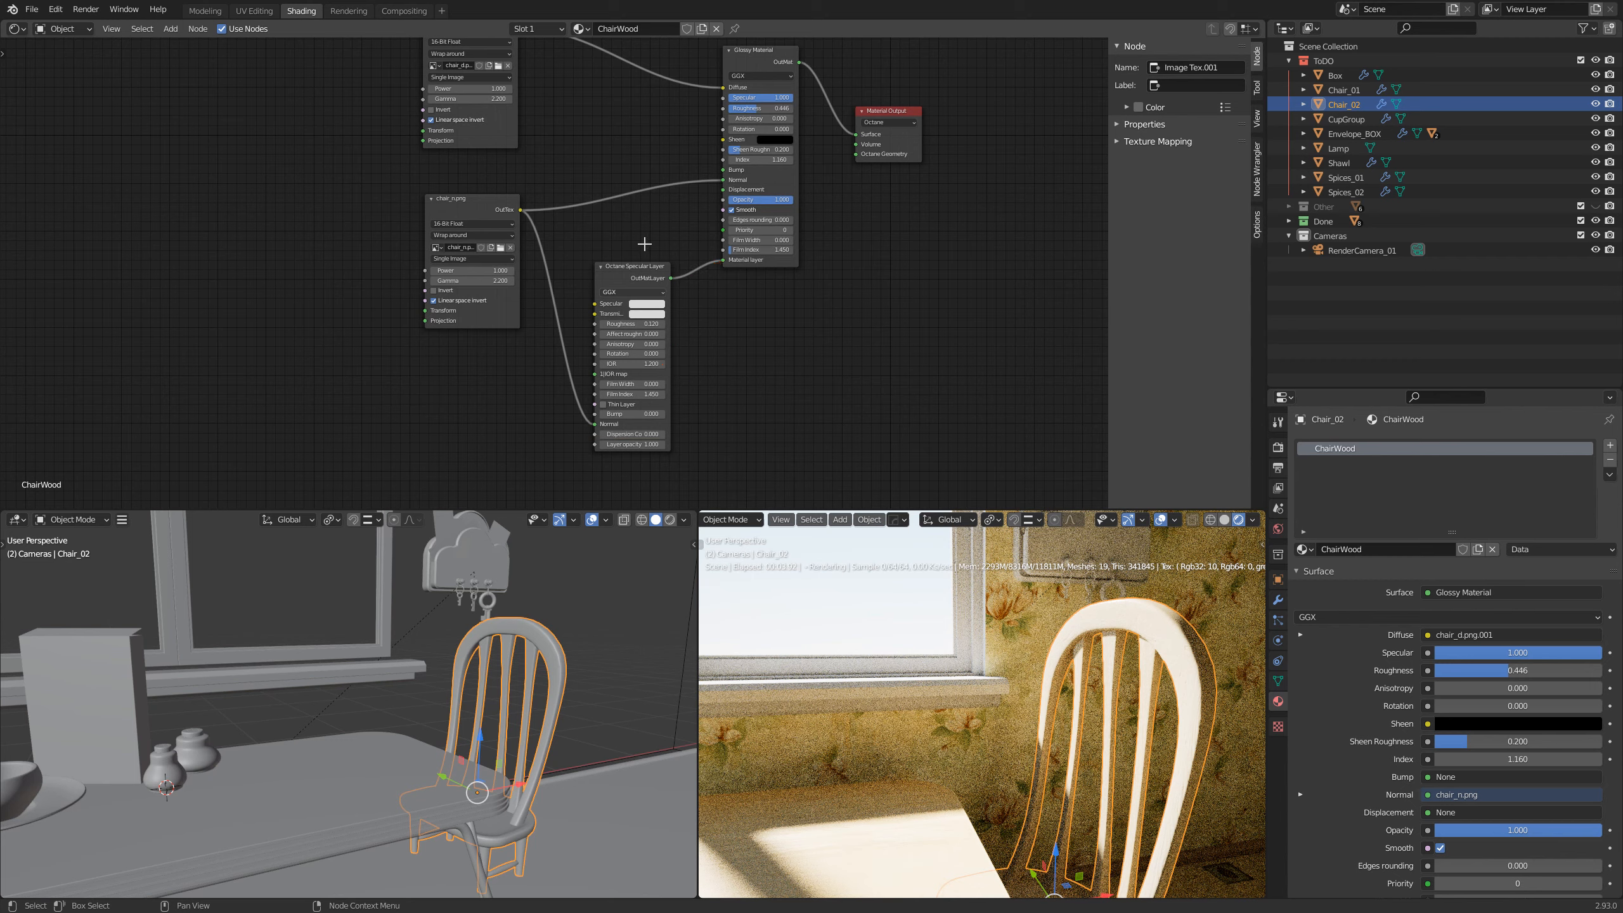
{"action": "left_click_drag", "start_coordinate": [522, 209], "coordinate": [721, 180]}
{"action": "left_click_drag", "start_coordinate": [525, 218], "coordinate": [589, 425]}
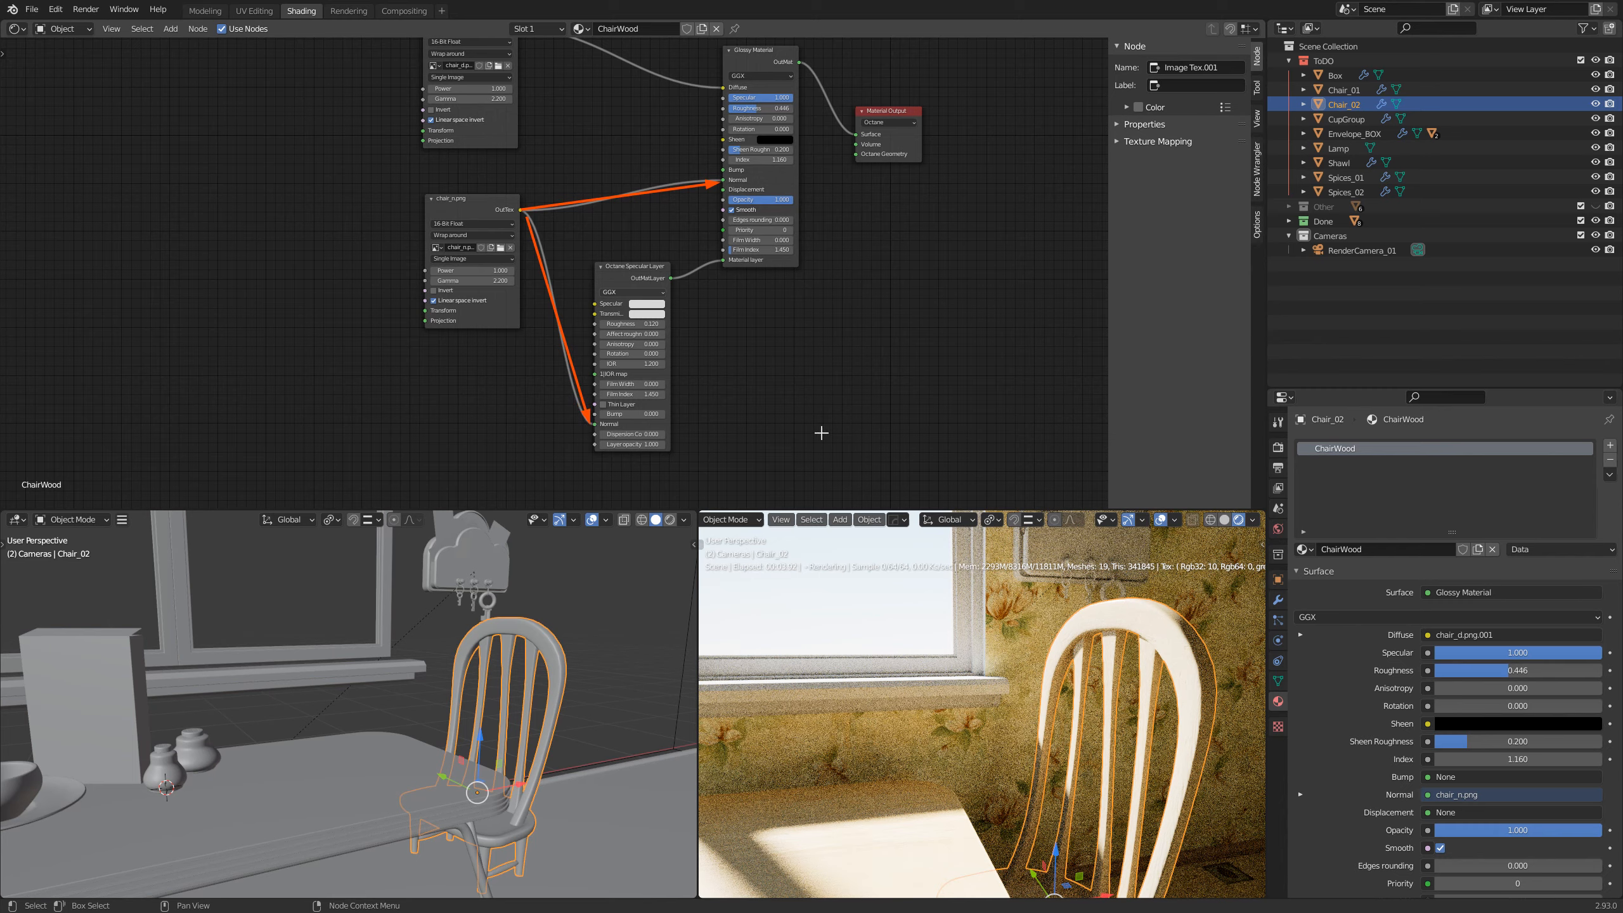
{"action": "key", "text": "ctrl+z"}
{"action": "key", "text": "ctrl+z"}
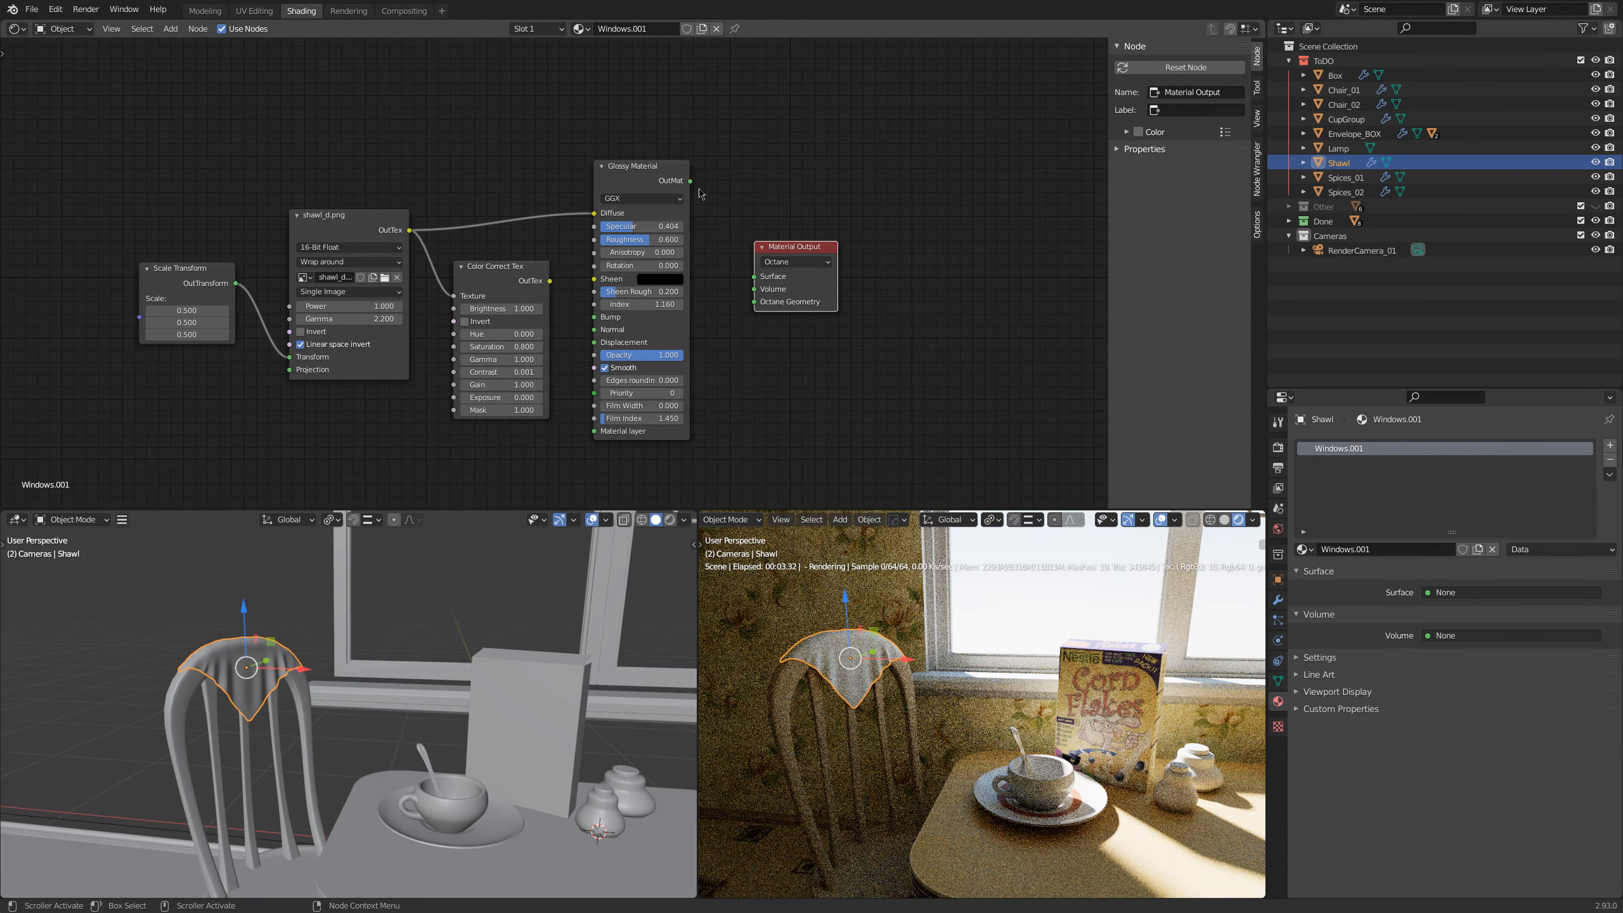
Step: Connect the shawl's Glossy Material to the Material Output's Surface, and feed its Color Correct Tex into Diffuse
{"action": "left_click_drag", "start_coordinate": [691, 181], "coordinate": [755, 276]}
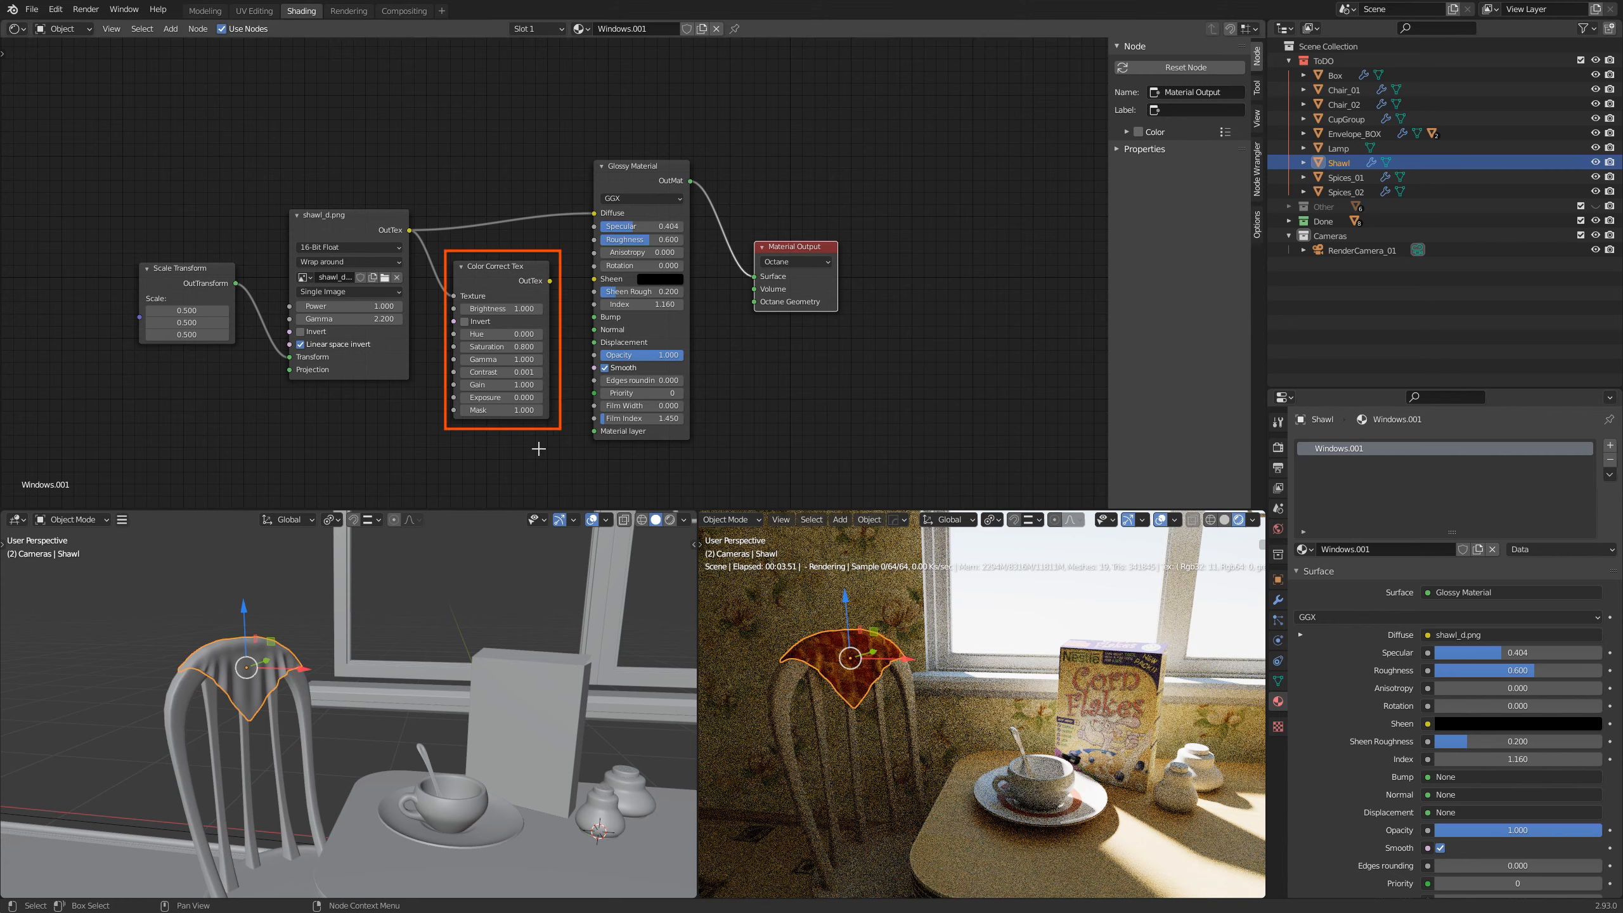
{"action": "left_click_drag", "start_coordinate": [549, 281], "coordinate": [594, 213]}
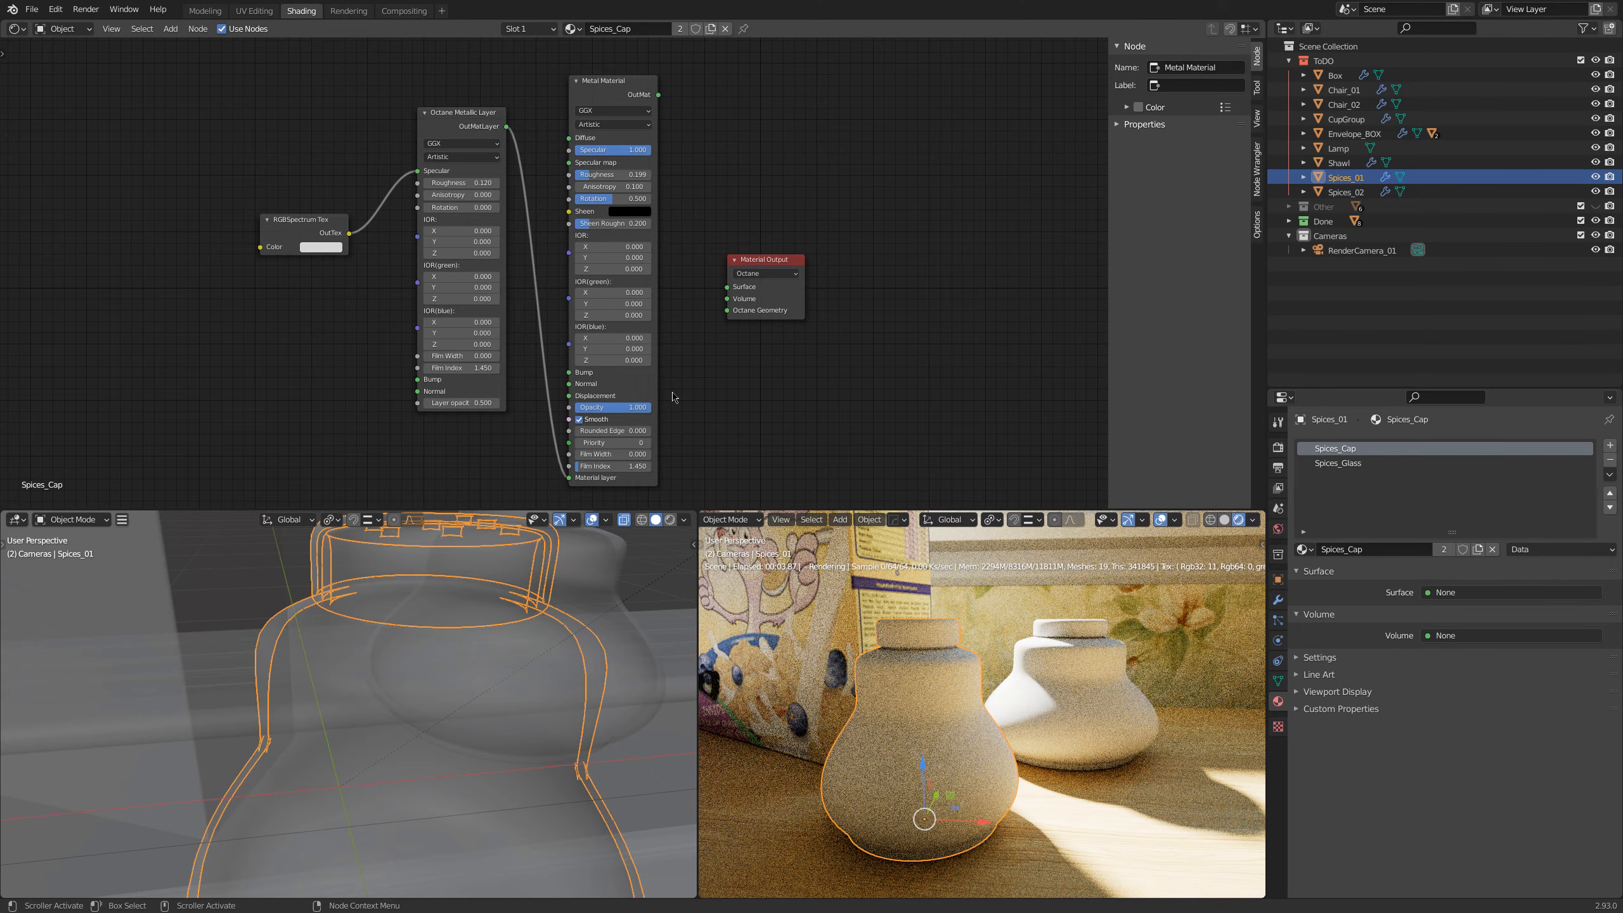
Step: Connect the Metal Material to the Material Output's Surface in Spices_Cap, and check the RGBSpectrum colour feeding its metallic layer
{"action": "left_click_drag", "start_coordinate": [659, 95], "coordinate": [727, 286]}
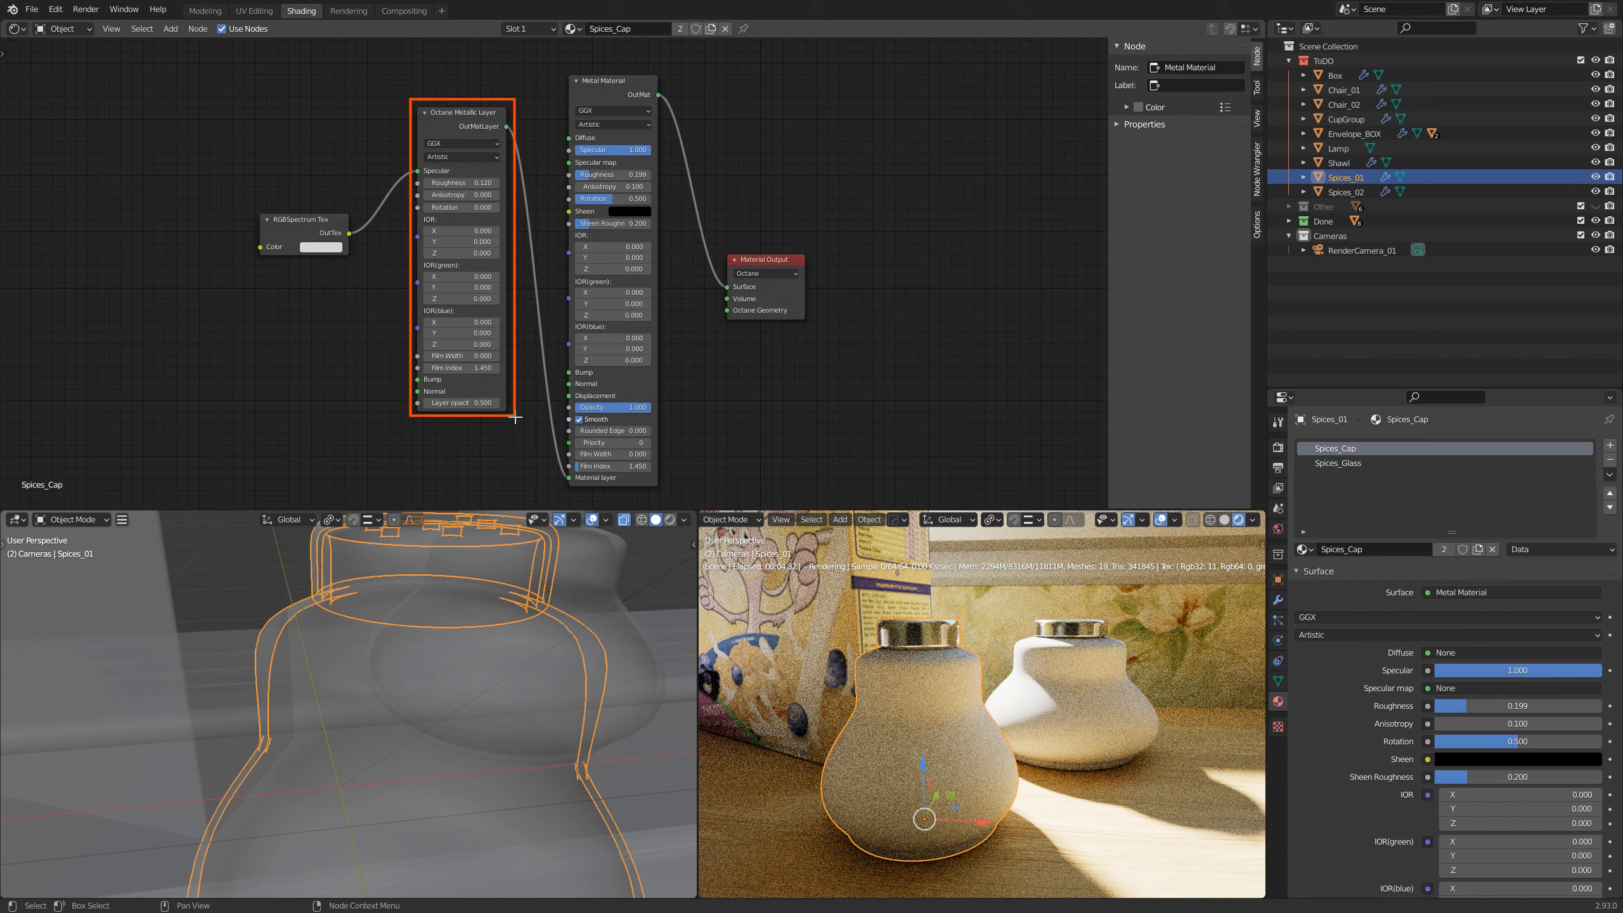
{"action": "left_click_drag", "start_coordinate": [249, 204], "coordinate": [361, 263]}
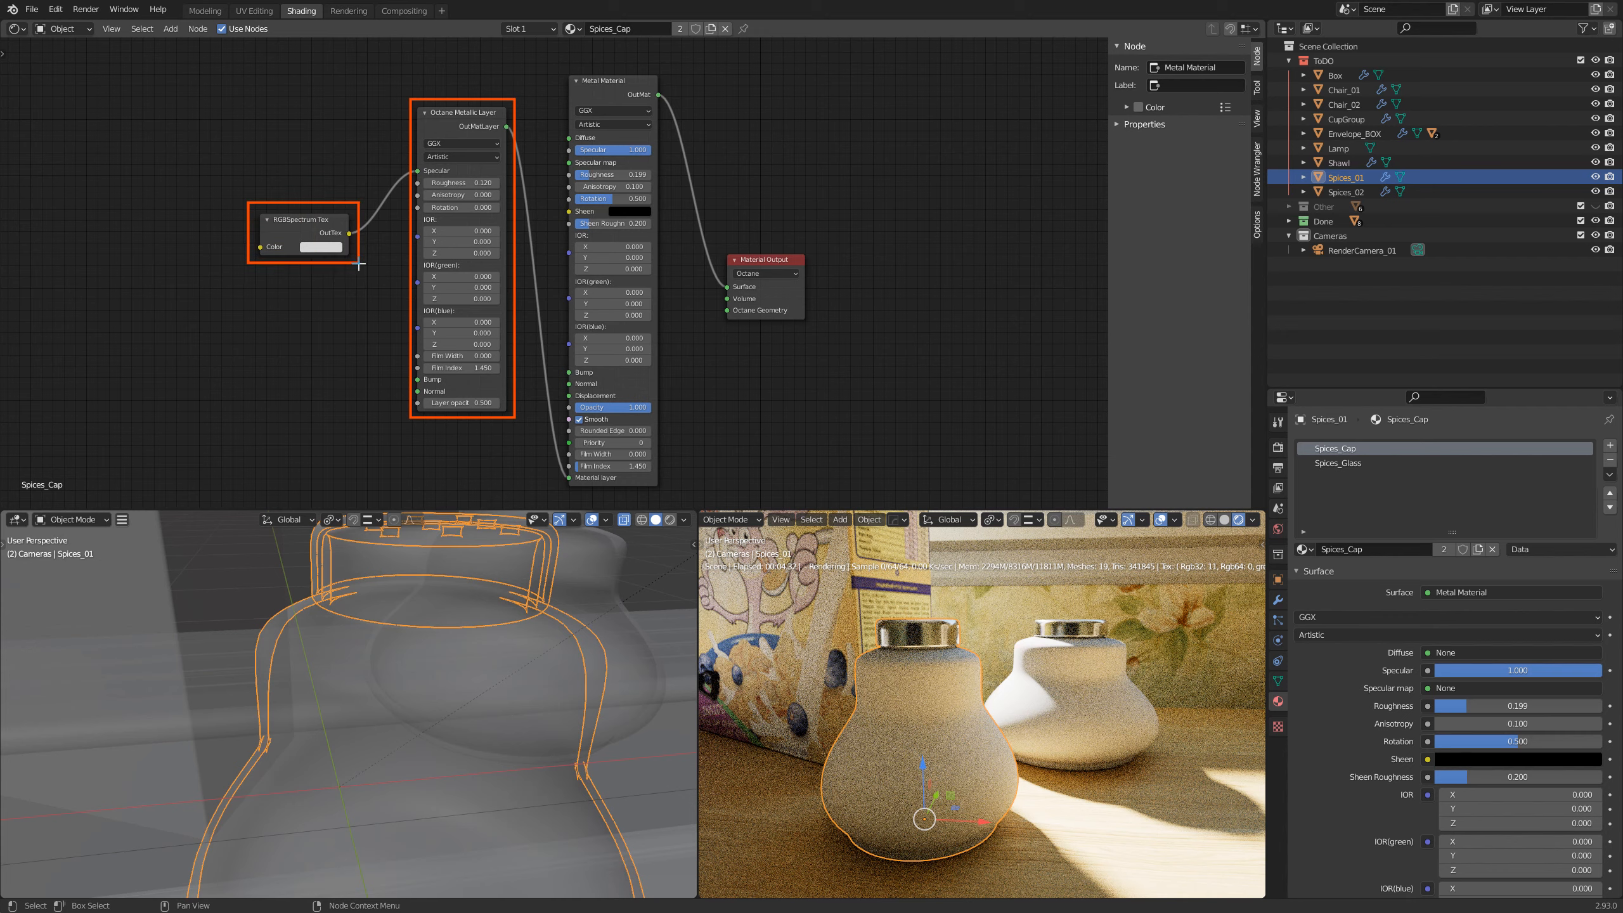
{"action": "left_click", "coordinate": [332, 250]}
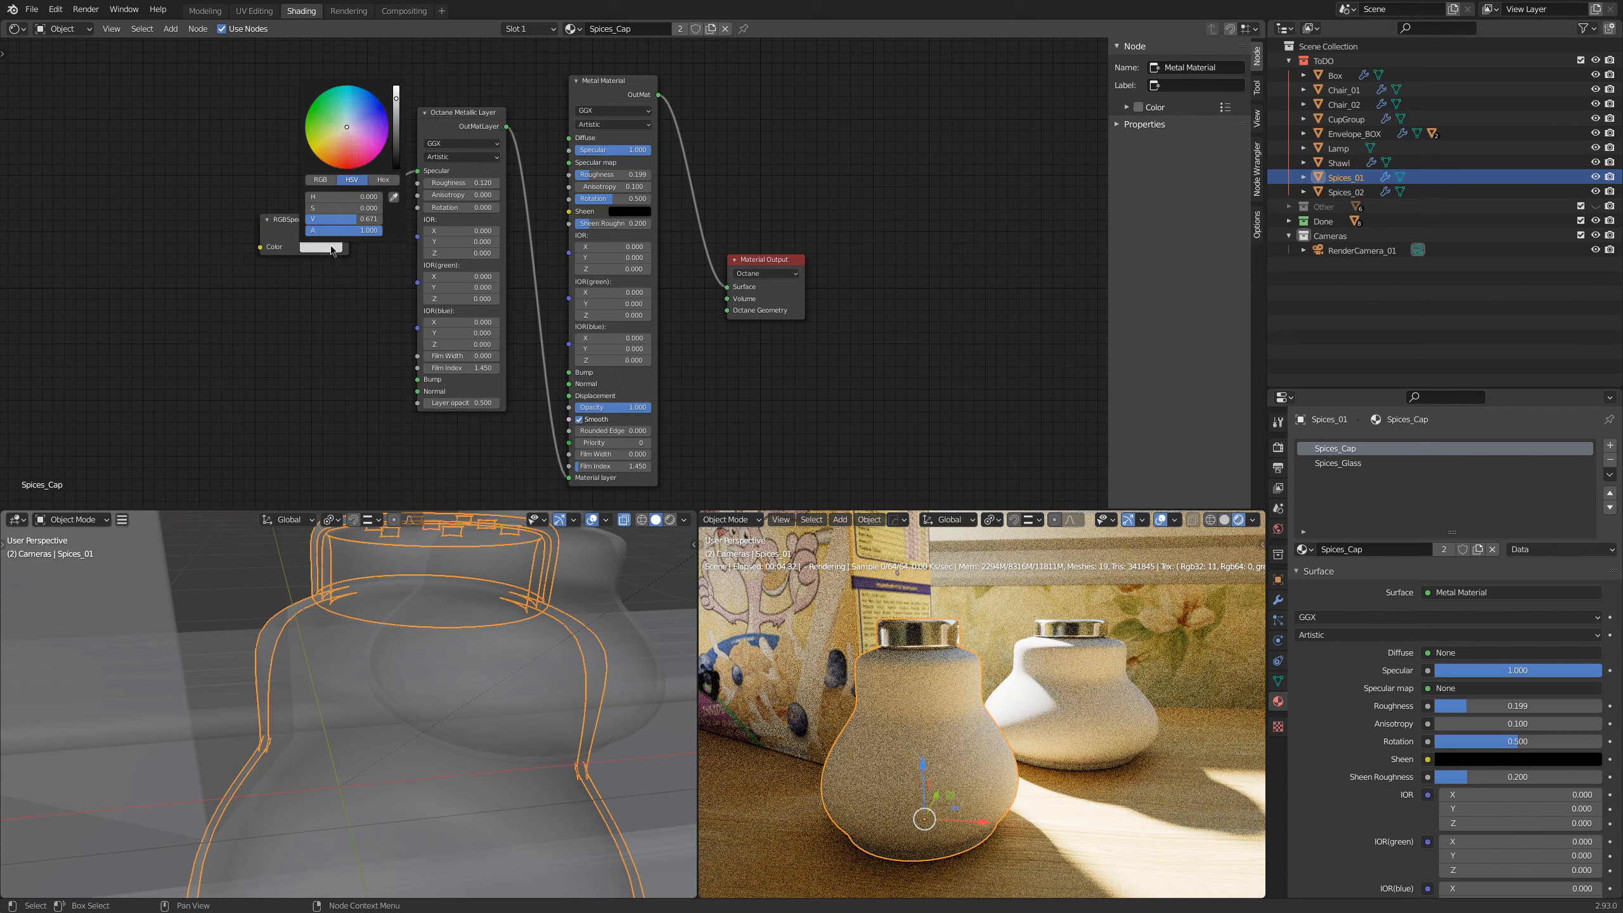
{"action": "left_click_drag", "start_coordinate": [377, 271], "coordinate": [373, 224]}
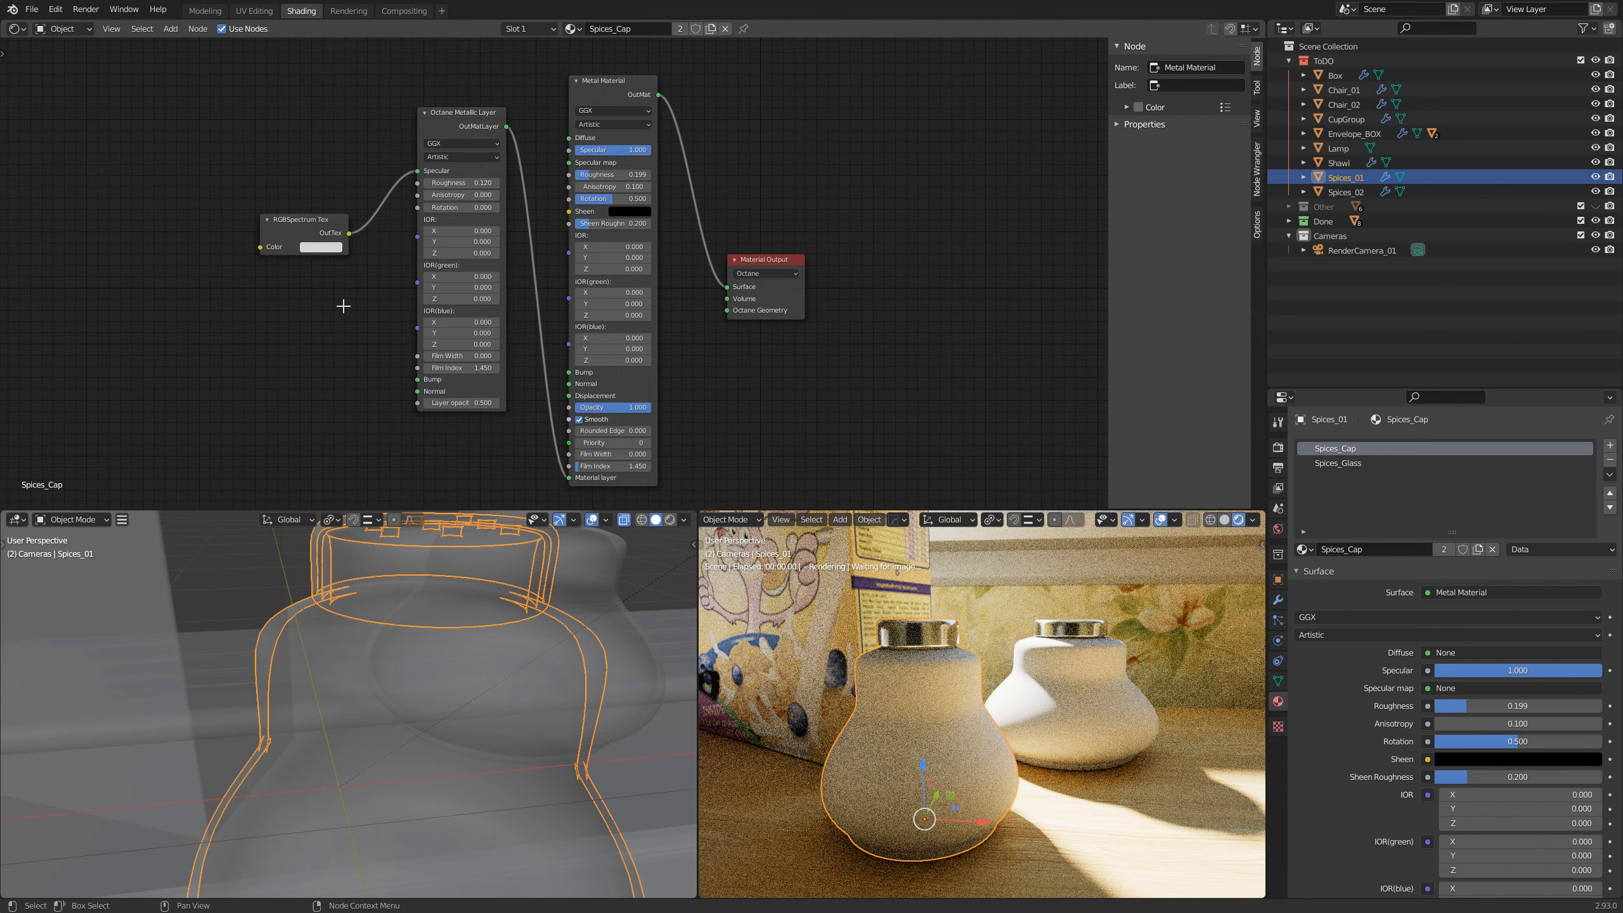
{"action": "mouse_move", "coordinate": [339, 307]}
{"action": "left_mouse_down"}
{"action": "mouse_move", "coordinate": [374, 225]}
{"action": "mouse_move", "coordinate": [422, 183]}
{"action": "left_mouse_up"}
{"action": "left_click_drag", "start_coordinate": [506, 129], "coordinate": [558, 478]}
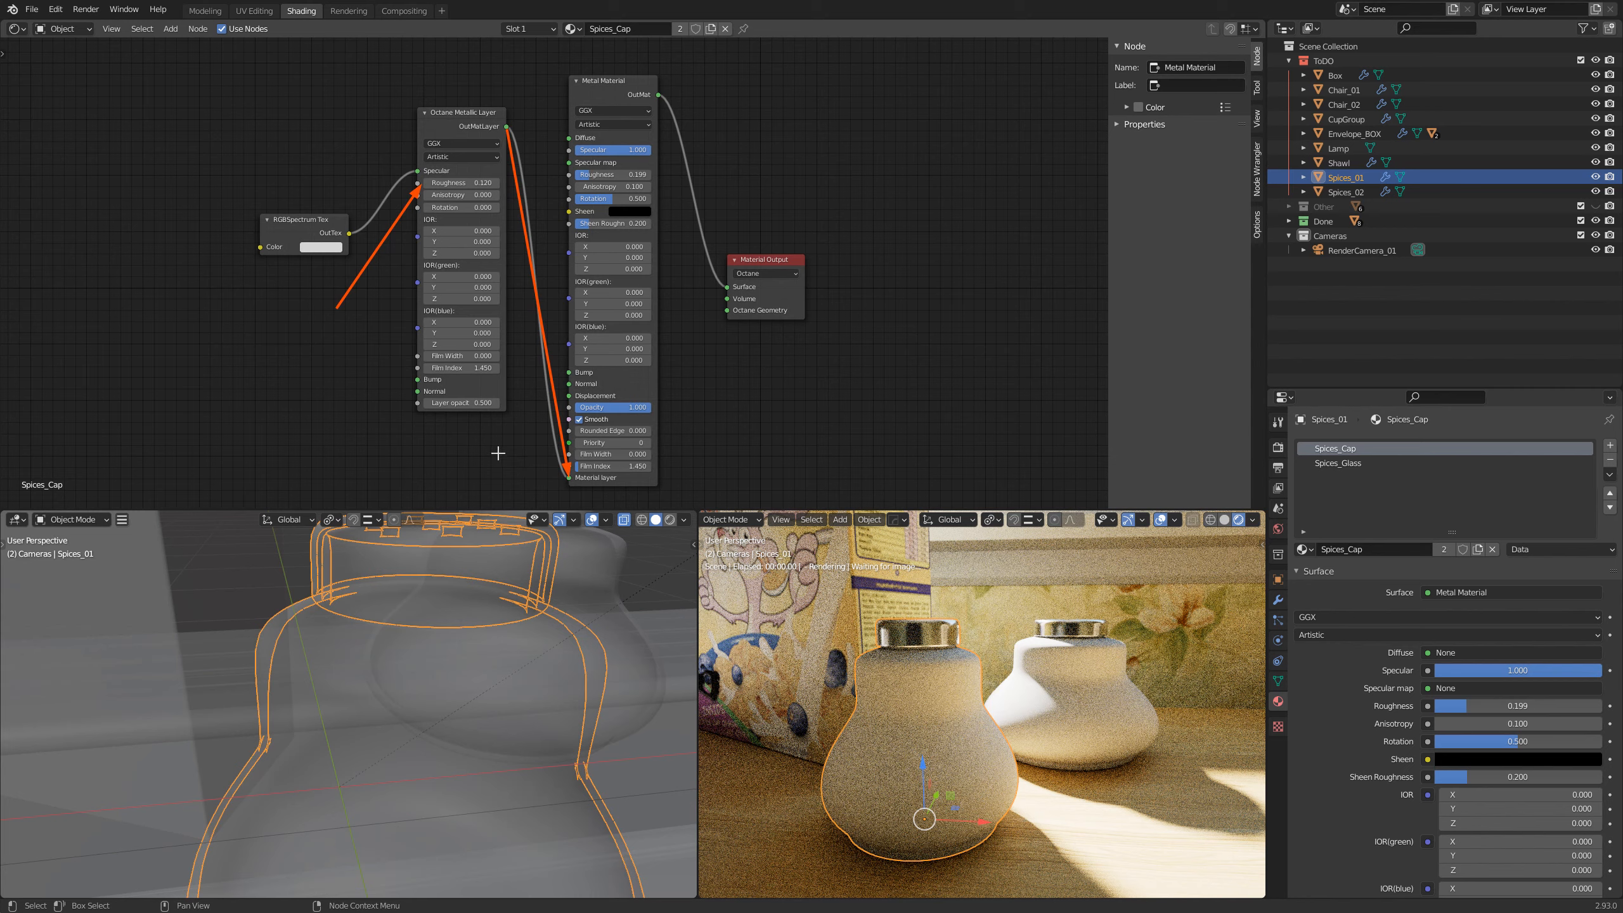
{"action": "left_click_drag", "start_coordinate": [405, 423], "coordinate": [509, 395]}
{"action": "key", "text": "ctrl+z"}
{"action": "key", "text": "ctrl+z"}
{"action": "key", "text": "ctrl+z"}
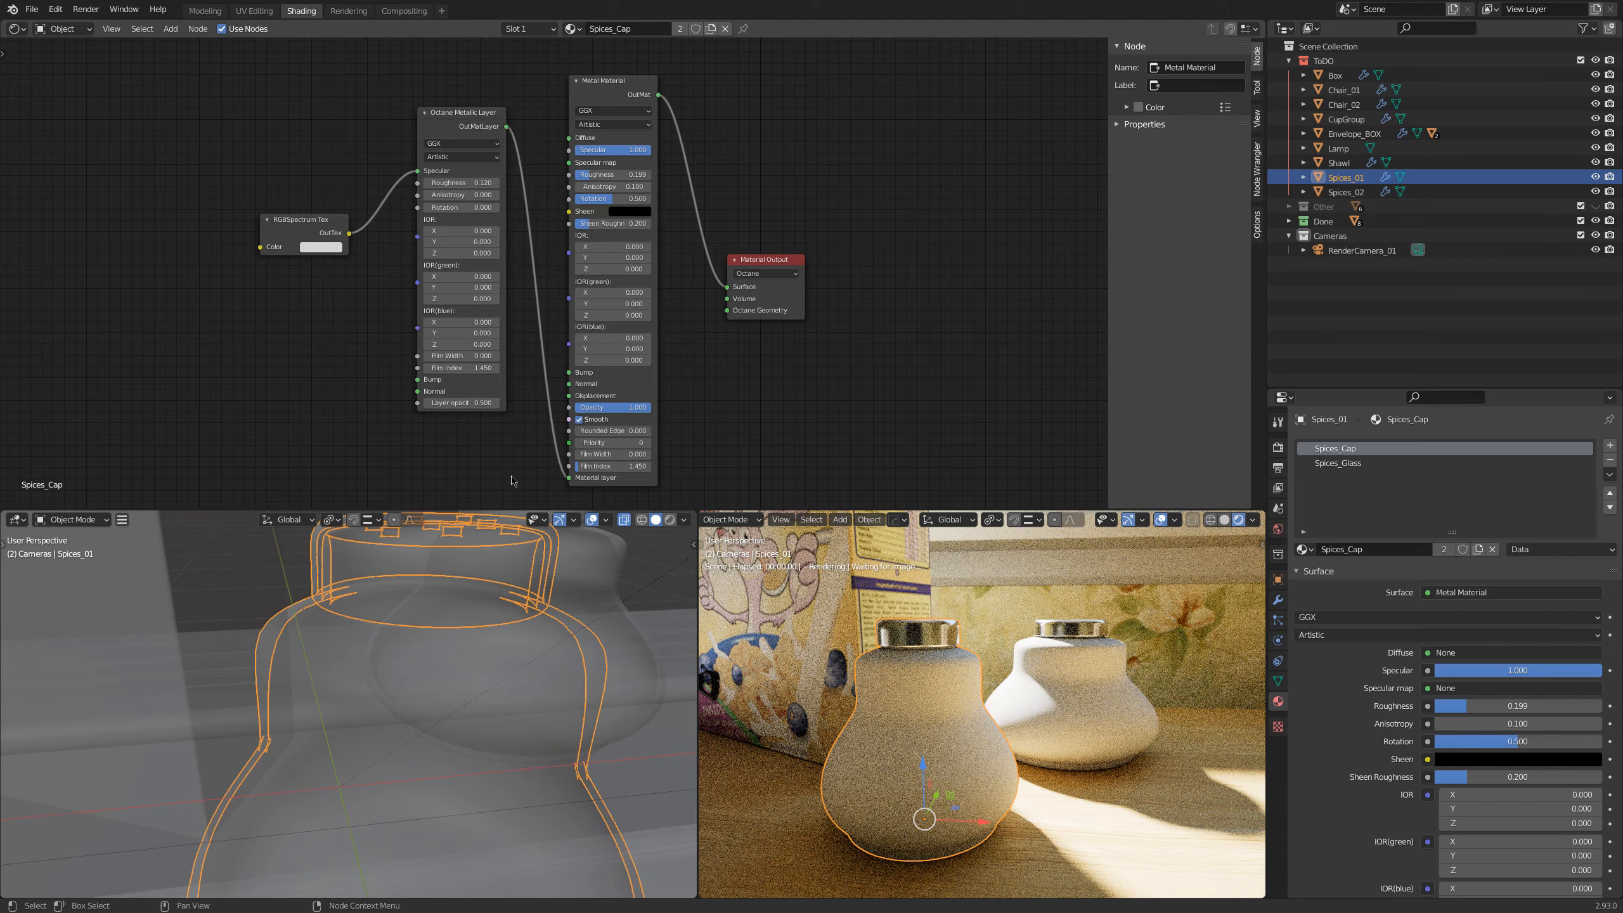
Step: Disconnect the Octane Metallic Layer from the Metal Material's Material layer input and reconnect it to compare the jar cap's render
{"action": "scroll", "coordinate": [921, 639], "scroll_direction": "up", "scroll_amount": 3}
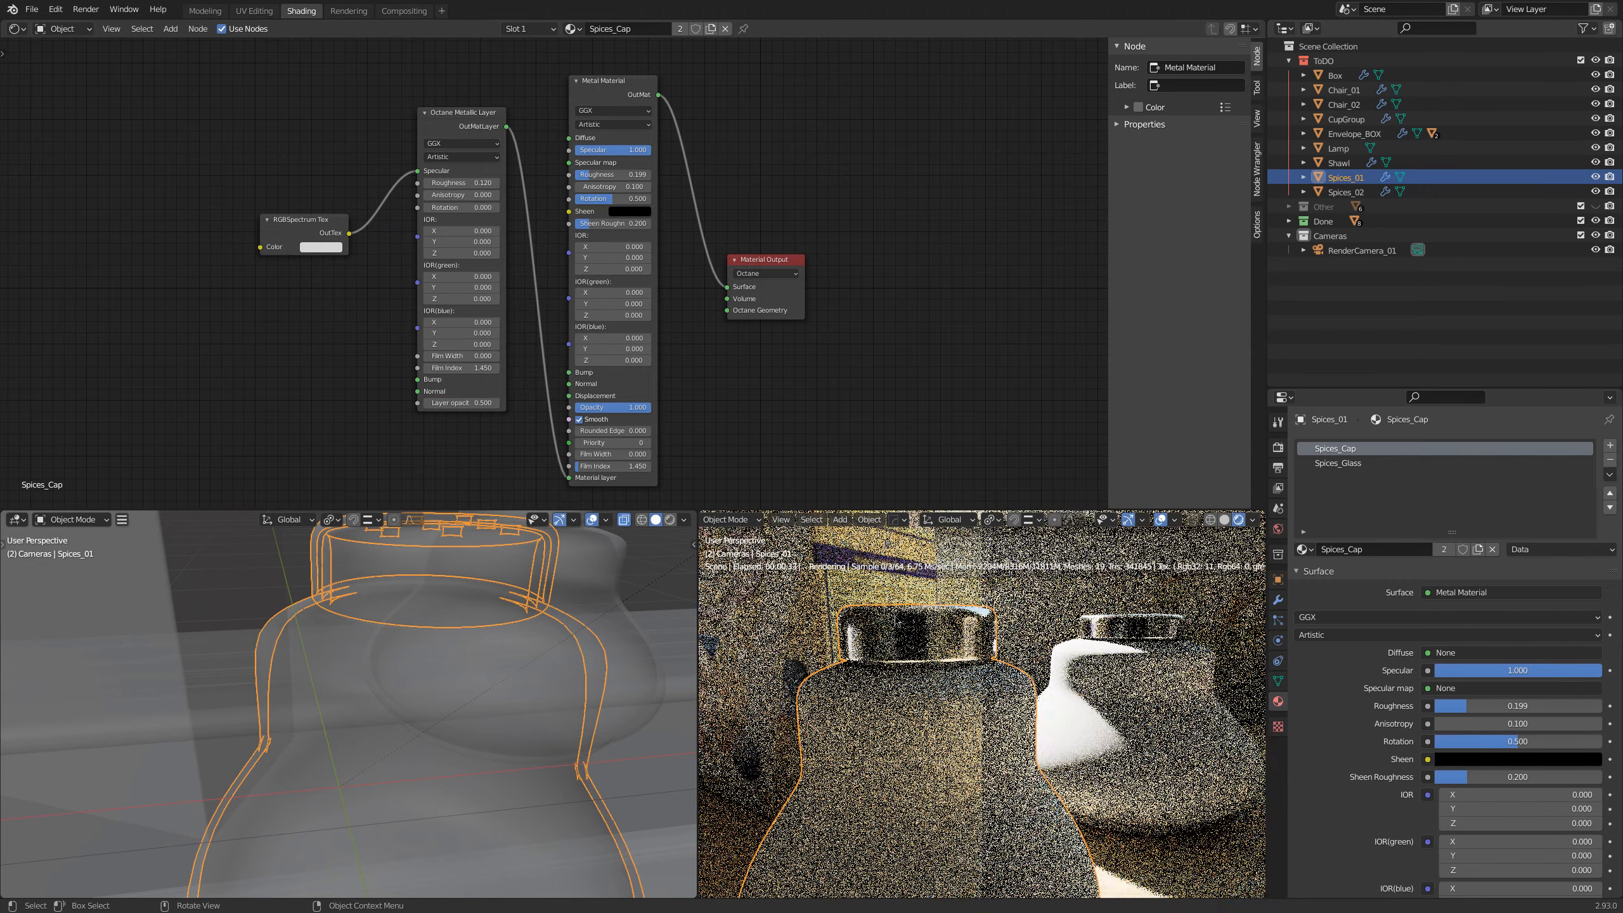
{"action": "scroll", "coordinate": [895, 620], "scroll_direction": "up", "scroll_amount": 3}
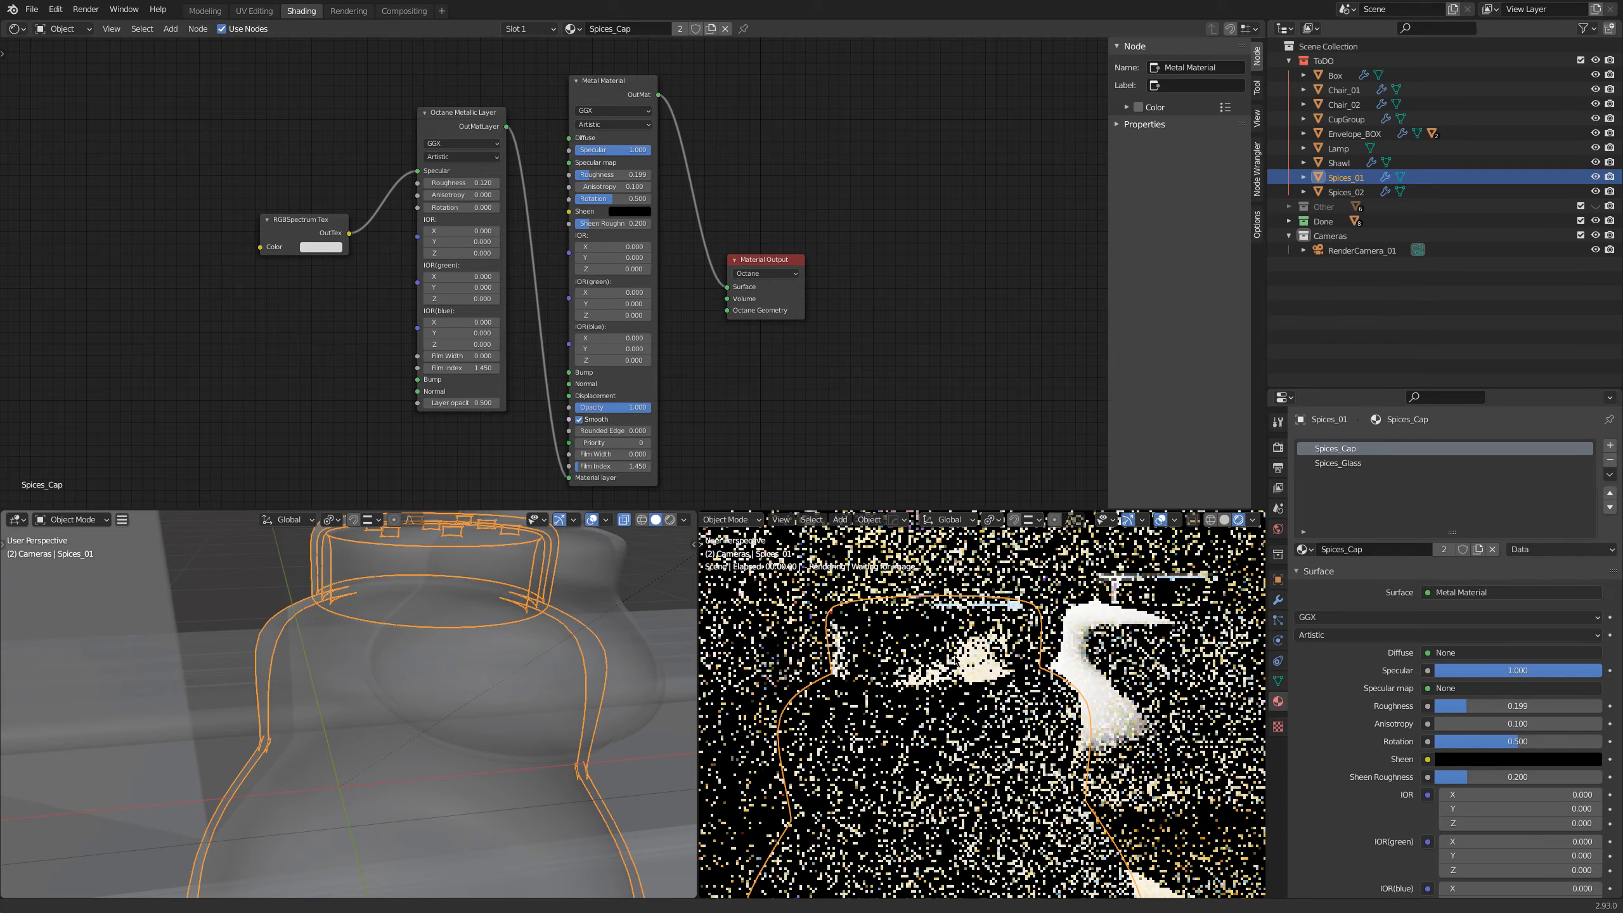
{"action": "middle_click_drag", "start_coordinate": [957, 658], "coordinate": [998, 702]}
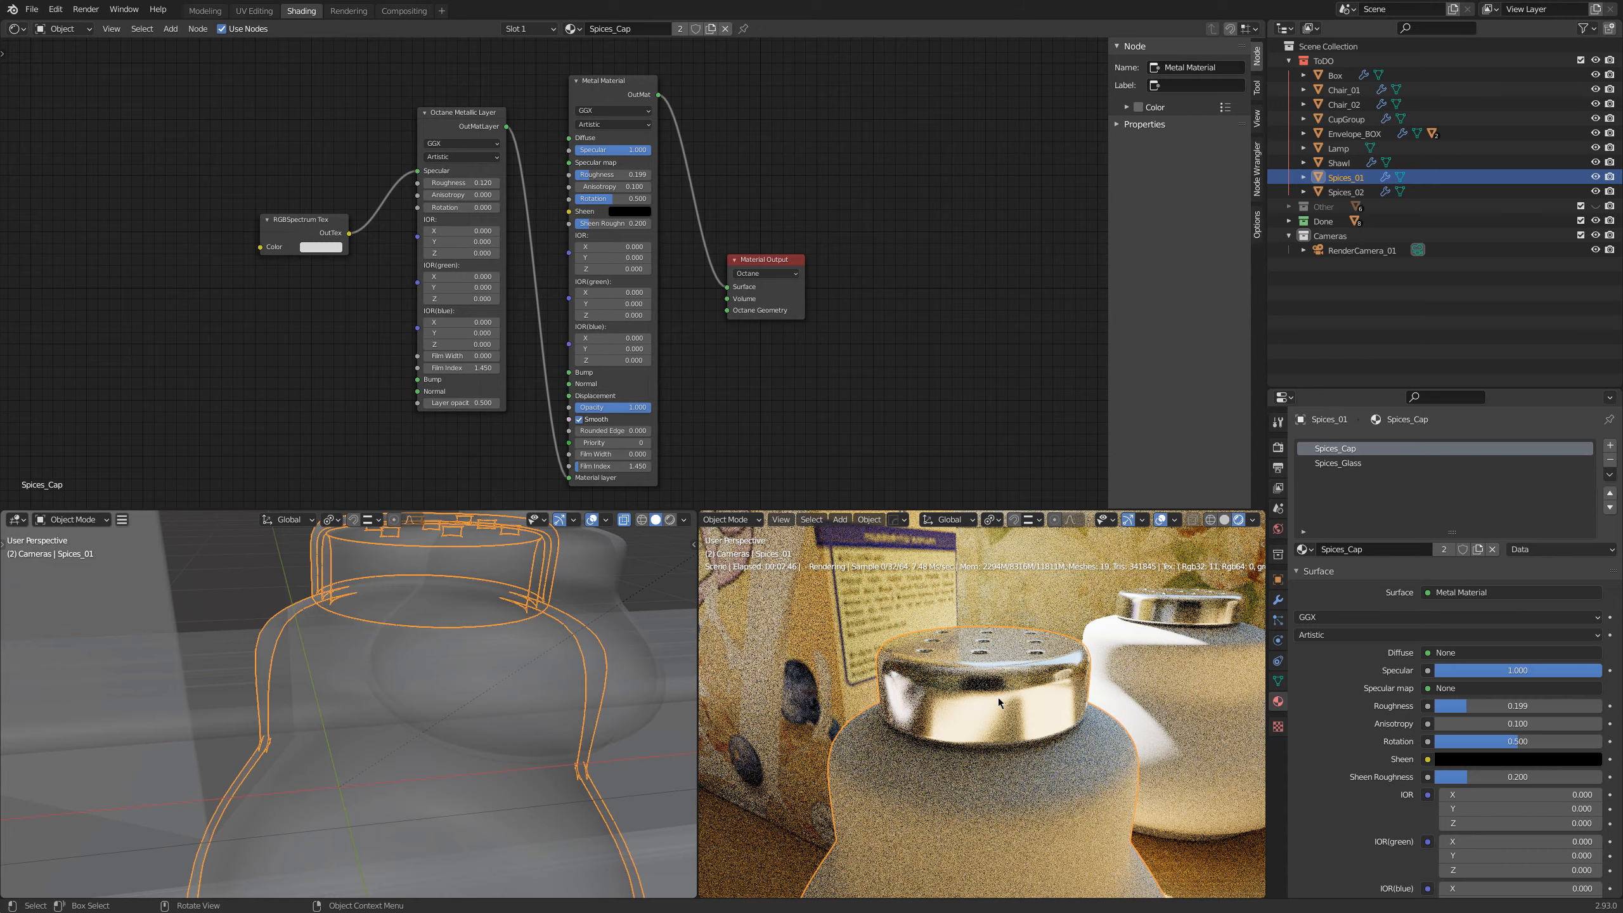
{"action": "middle_click_drag", "start_coordinate": [997, 690], "coordinate": [989, 679]}
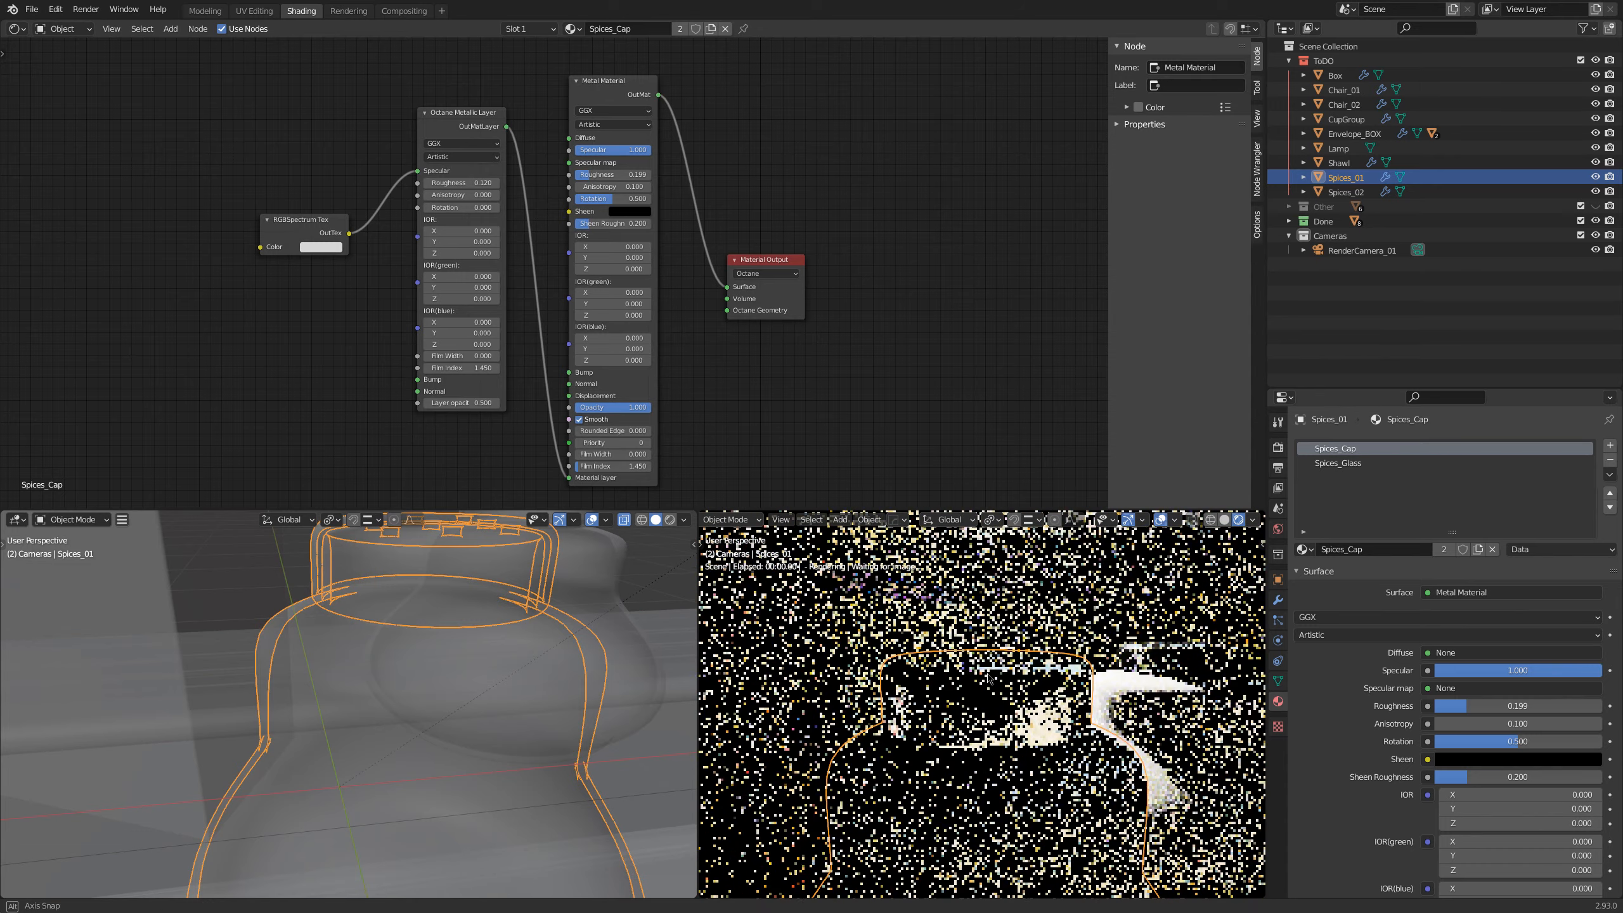
{"action": "left_click_drag", "start_coordinate": [569, 478], "coordinate": [540, 482]}
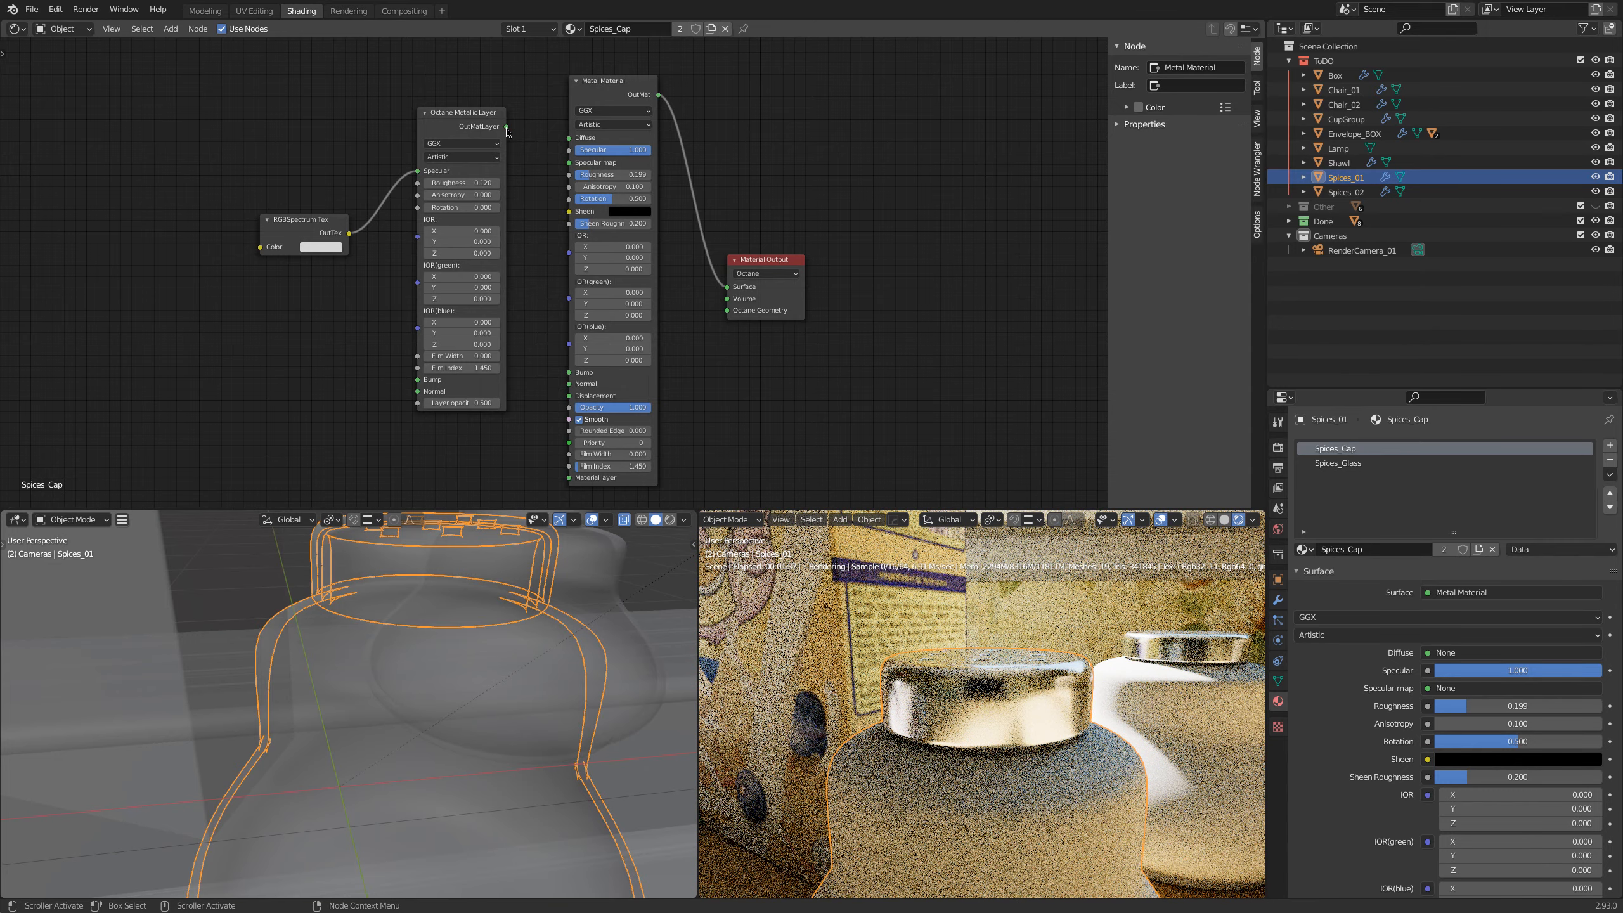
{"action": "left_click_drag", "start_coordinate": [507, 128], "coordinate": [569, 478]}
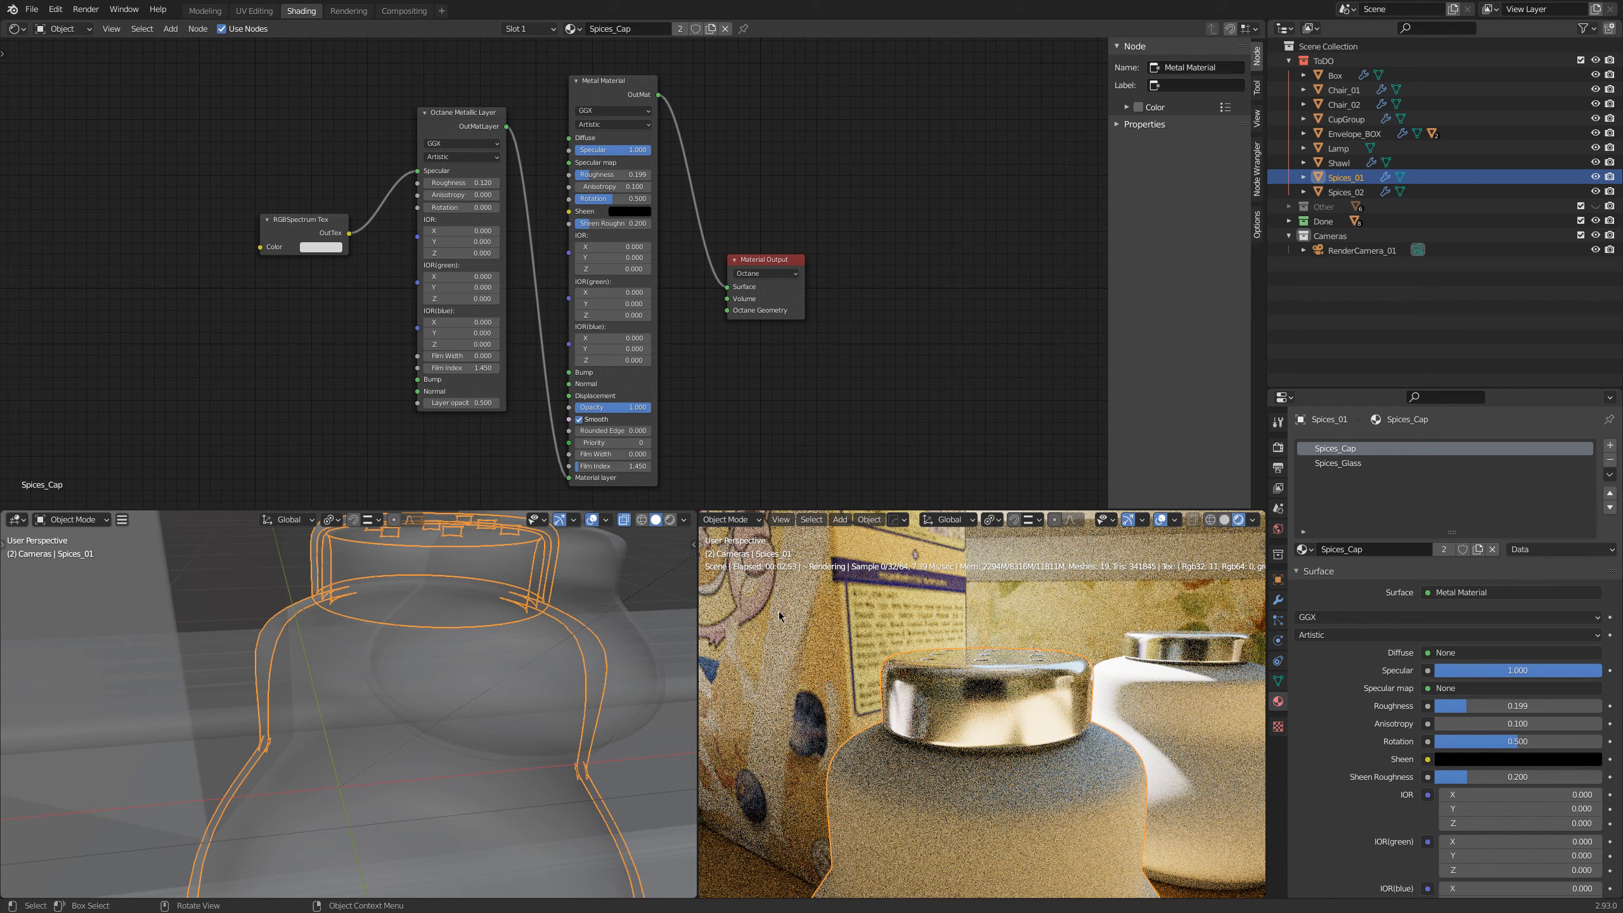
Step: Show the Spices_01 jar from the front and isolate it in local view
{"action": "scroll", "coordinate": [505, 639], "scroll_direction": "down", "scroll_amount": 6}
{"action": "middle_click_drag", "start_coordinate": [503, 645], "coordinate": [509, 615]}
{"action": "scroll", "coordinate": [511, 639], "scroll_direction": "up", "scroll_amount": 6}
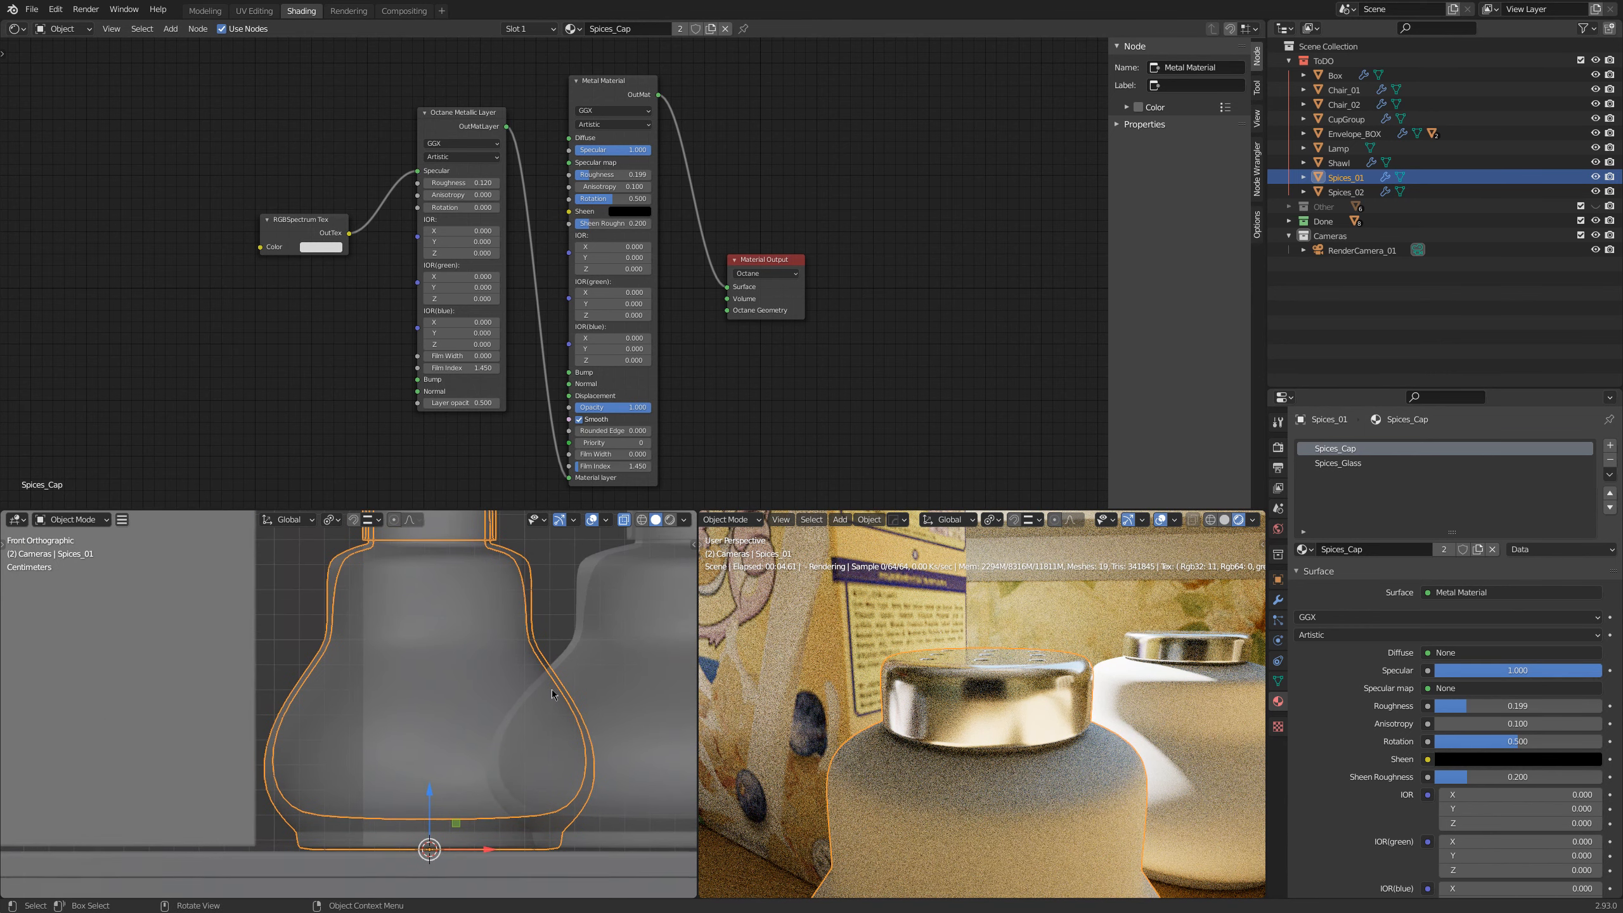
{"action": "key", "text": "KP_Divide"}
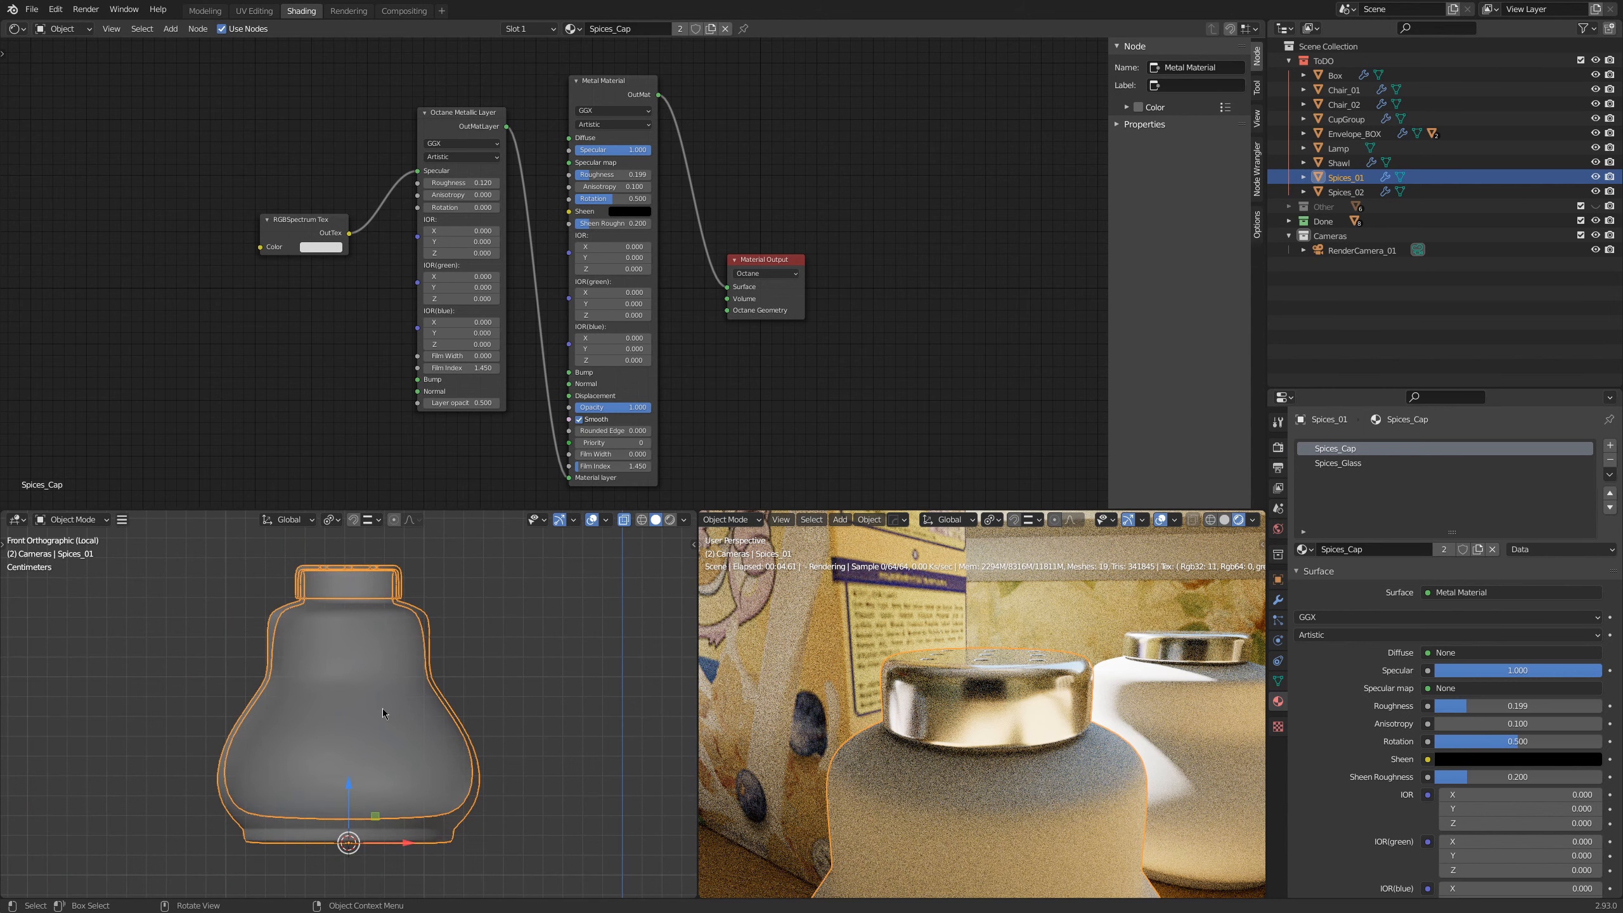
{"action": "key", "text": "ctrl+alt+g"}
{"action": "left_click_drag", "start_coordinate": [217, 579], "coordinate": [271, 613]}
{"action": "left_click_drag", "start_coordinate": [124, 696], "coordinate": [225, 791]}
{"action": "left_click_drag", "start_coordinate": [540, 705], "coordinate": [436, 823]}
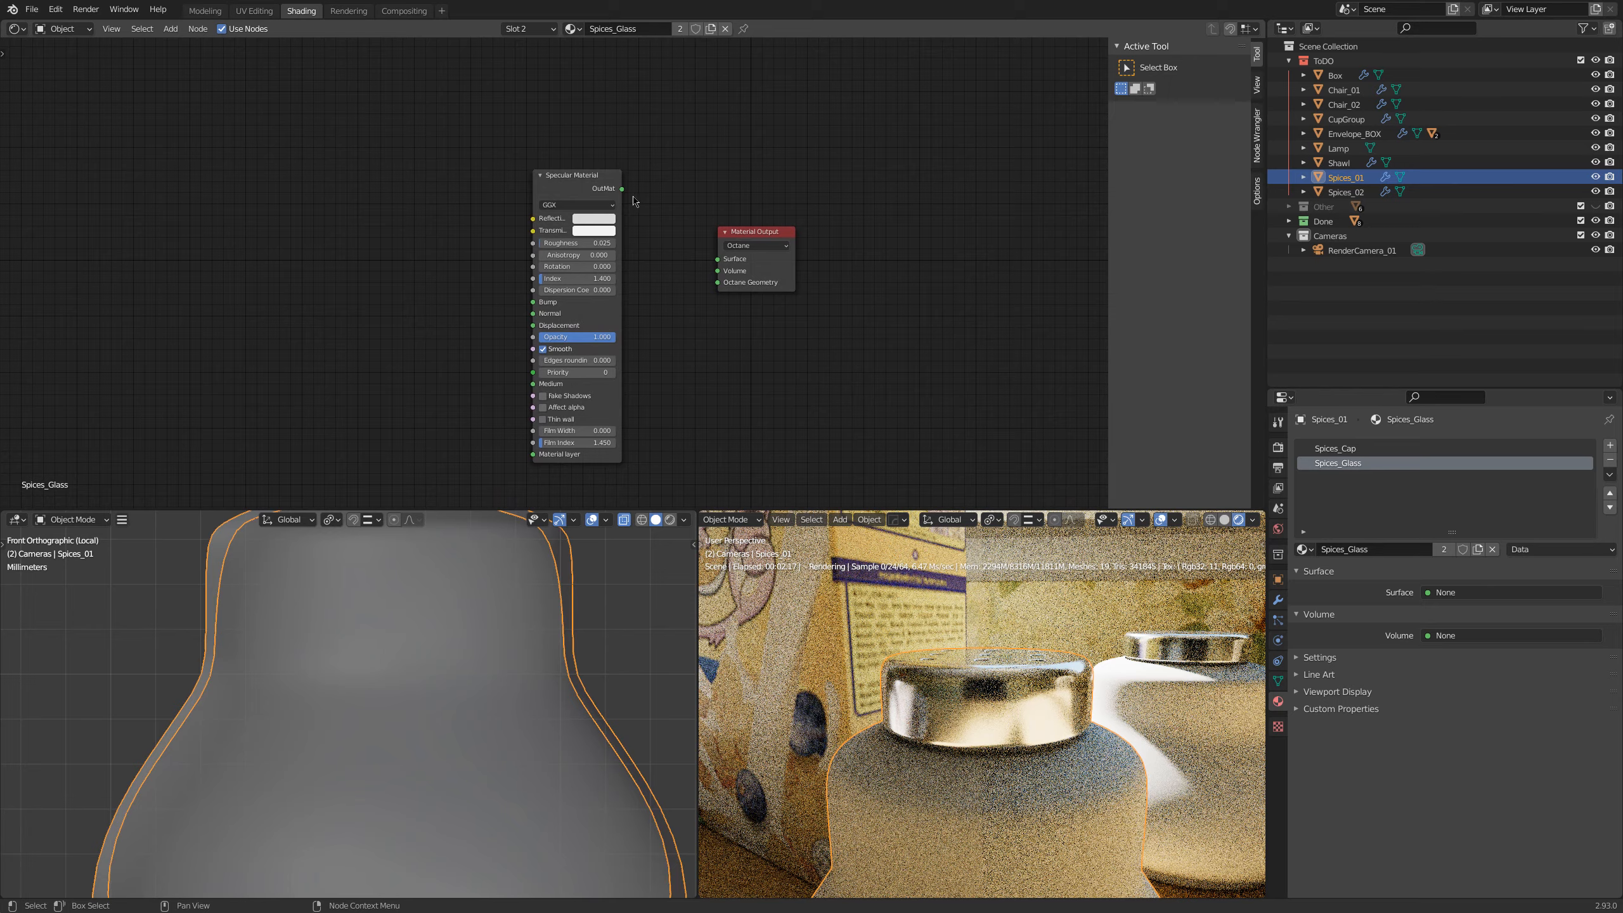
Step: Connect the Specular Material to the Material Output's Surface in Spices_Glass and bring both glass jars into the rendered view
{"action": "mouse_move", "coordinate": [622, 188]}
{"action": "left_mouse_down"}
{"action": "mouse_move", "coordinate": [623, 254]}
{"action": "mouse_move", "coordinate": [717, 258]}
{"action": "left_mouse_up"}
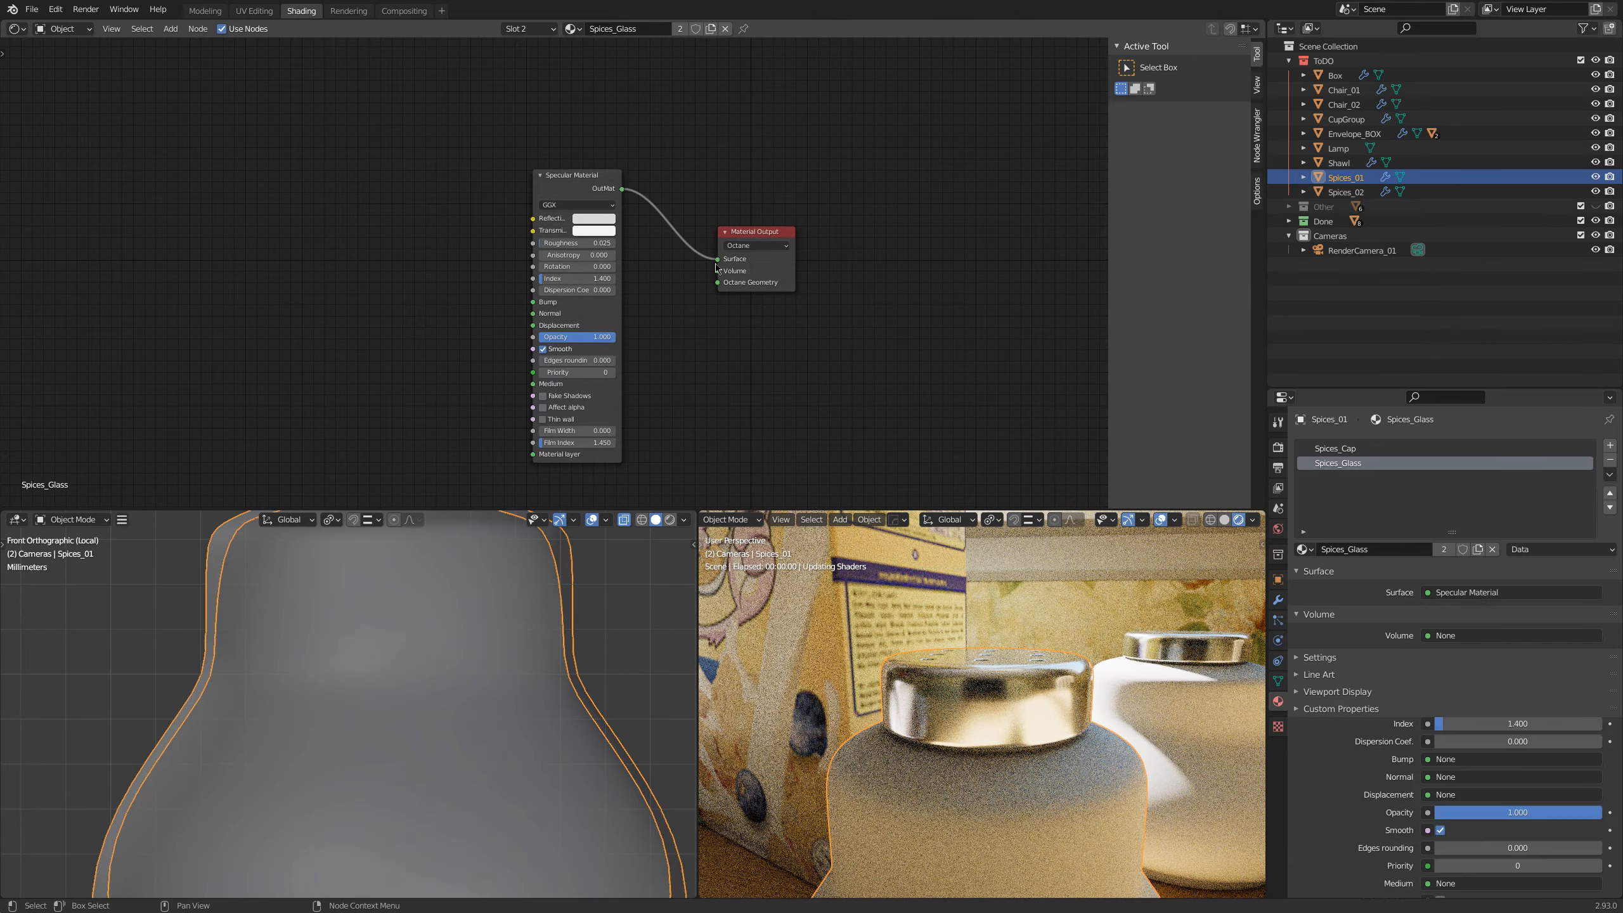
{"action": "scroll", "coordinate": [1006, 787], "scroll_direction": "down", "scroll_amount": 3}
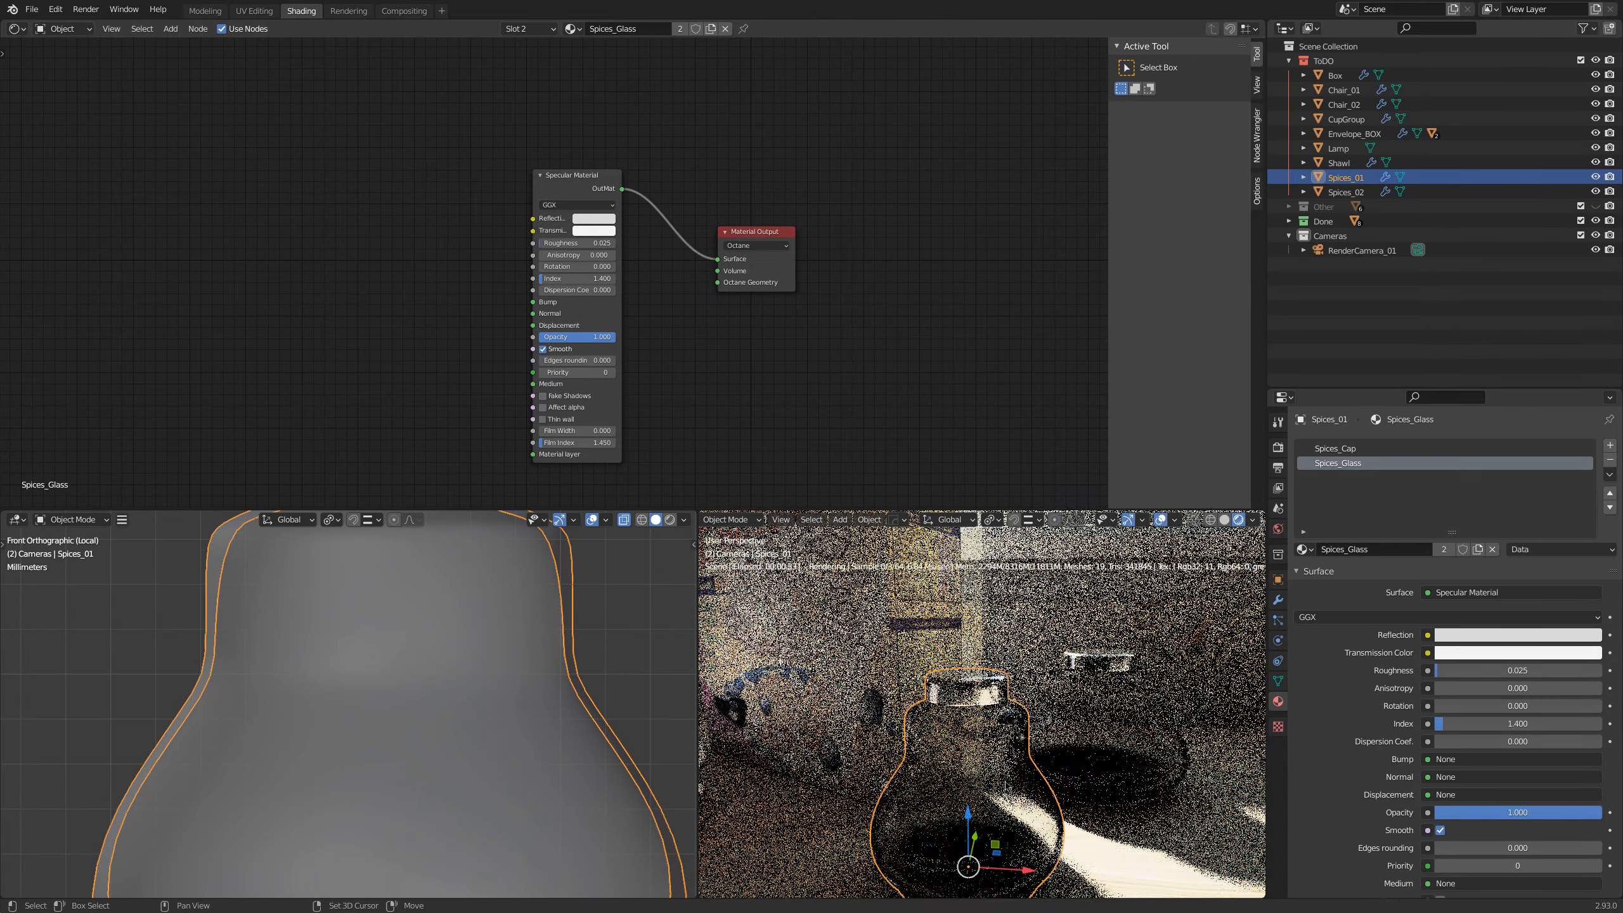
{"action": "middle_click_drag", "start_coordinate": [1006, 786], "coordinate": [1002, 750], "text": "shift"}
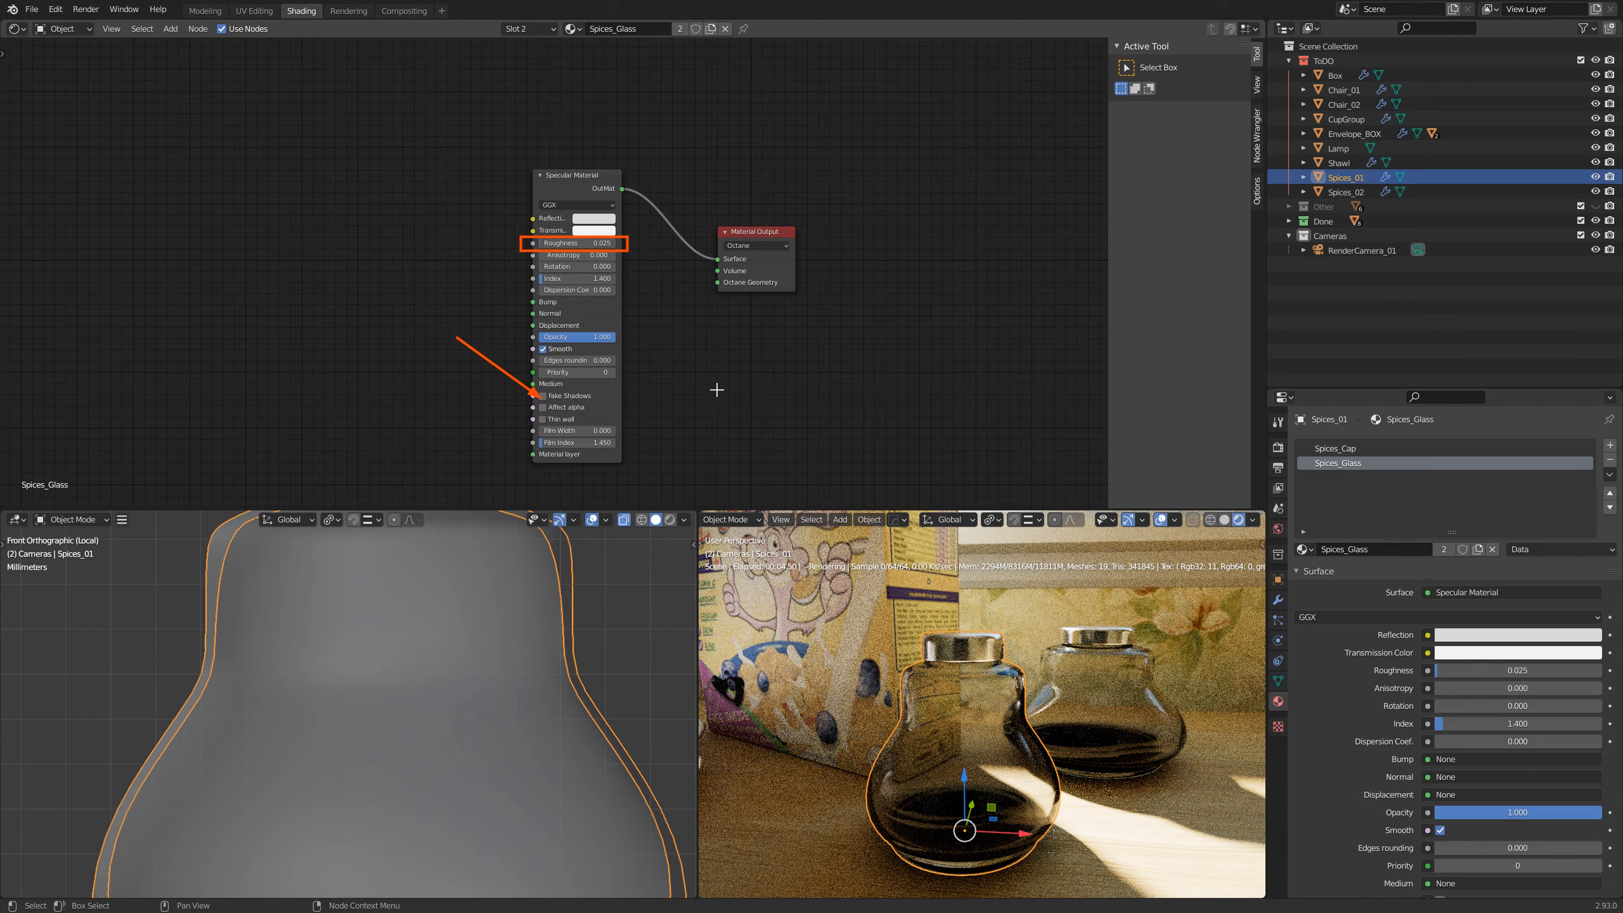
Step: Limit the live preview to a render region around the two spice jars and their shadow on the table
{"action": "scroll", "coordinate": [687, 409], "scroll_direction": "up", "scroll_amount": 3}
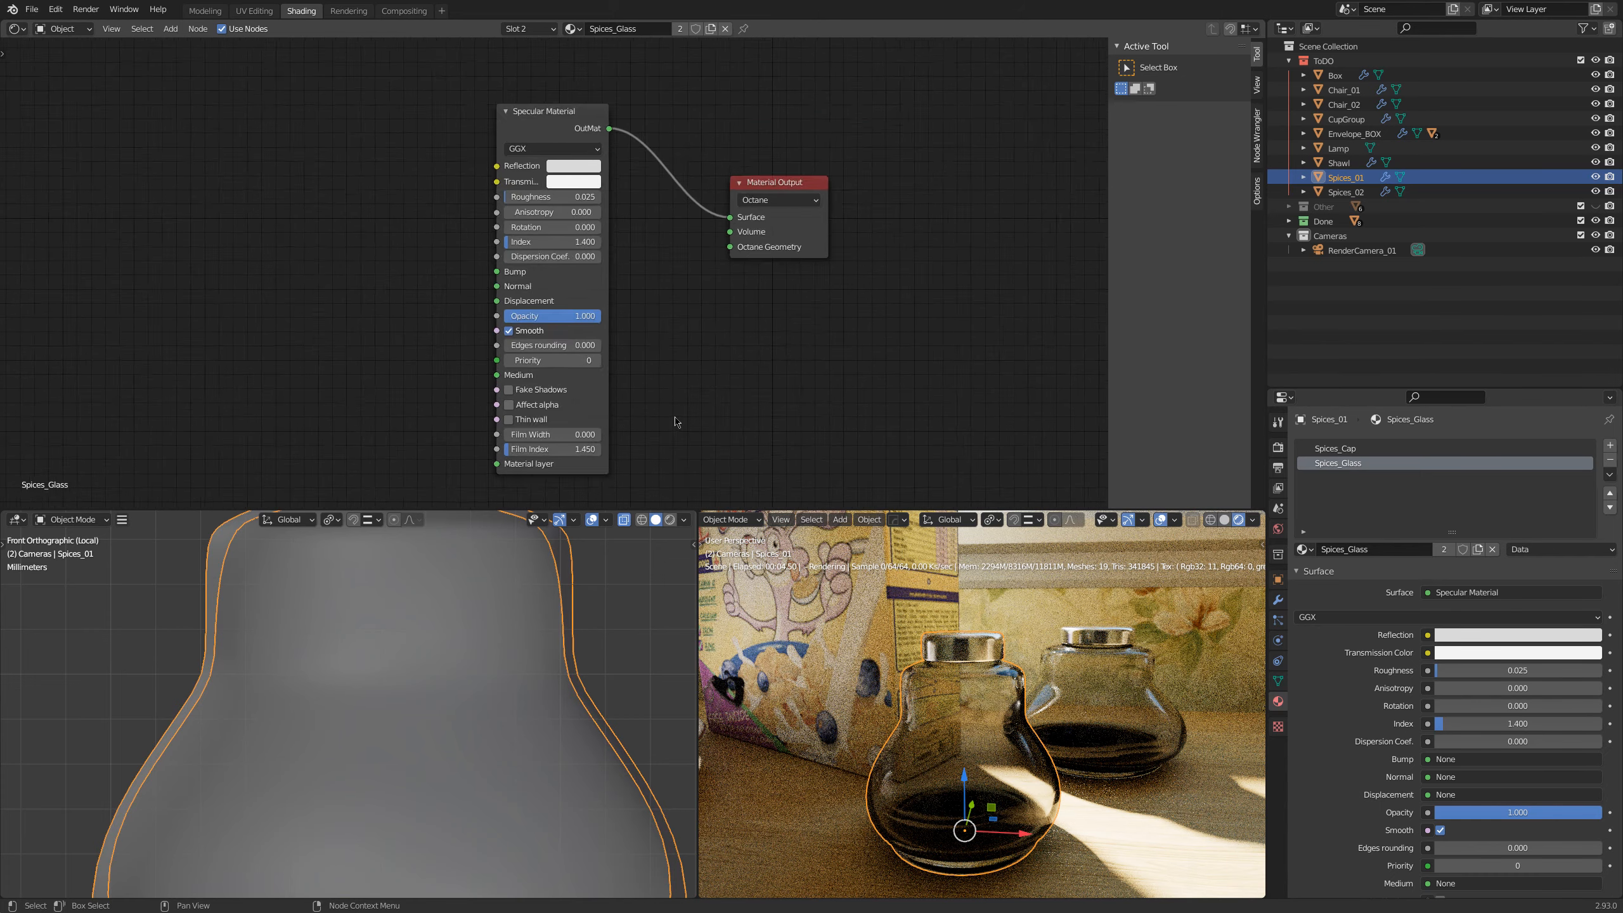
{"action": "middle_click_drag", "start_coordinate": [1110, 744], "coordinate": [1075, 707], "text": "shift"}
{"action": "key", "text": "ctrl+b"}
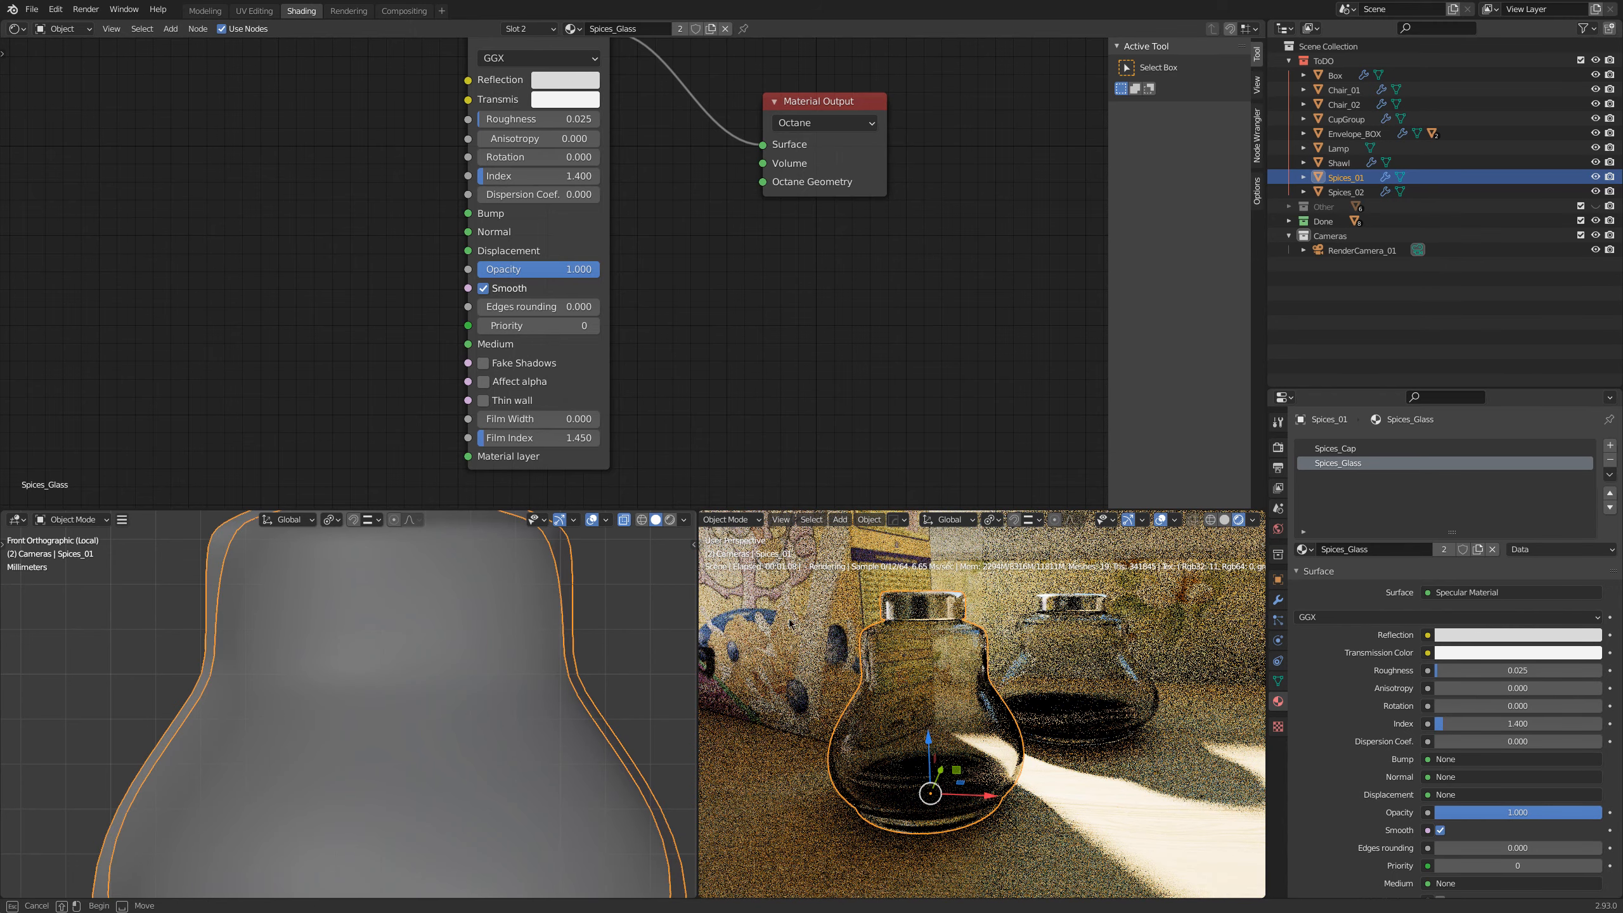
{"action": "left_click_drag", "start_coordinate": [783, 614], "coordinate": [1222, 867]}
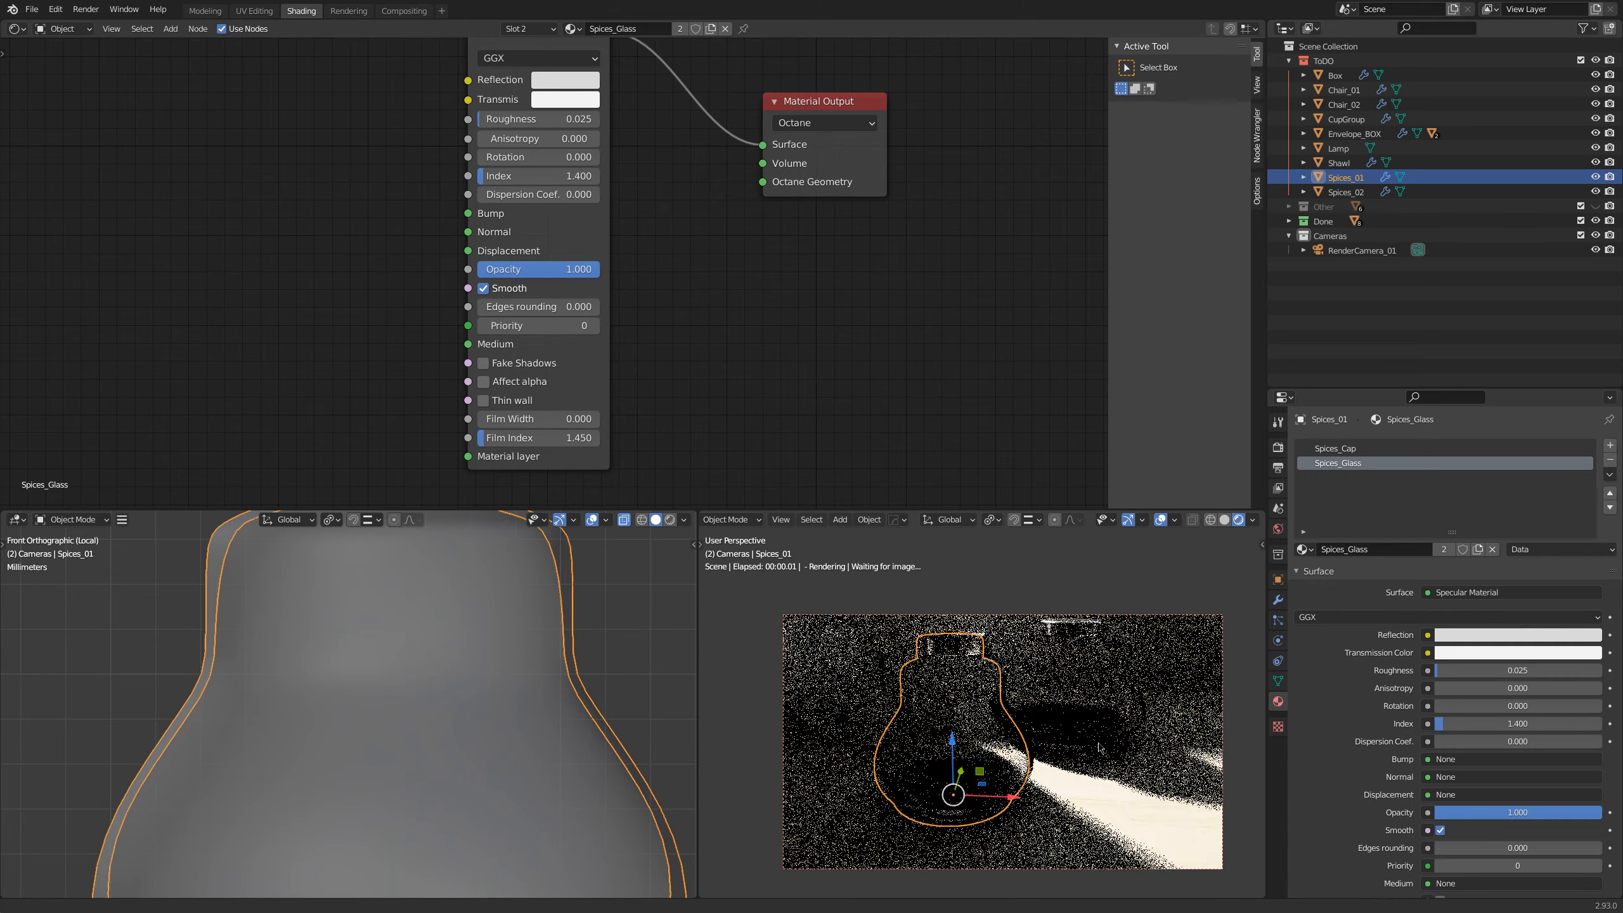
{"action": "middle_click_drag", "start_coordinate": [1105, 751], "coordinate": [1080, 775], "text": "shift"}
Step: Enable Fake Shadows on the Spices_Glass Specular Material, switching it off and on again to compare the jars' shadows
{"action": "left_click", "coordinate": [519, 363]}
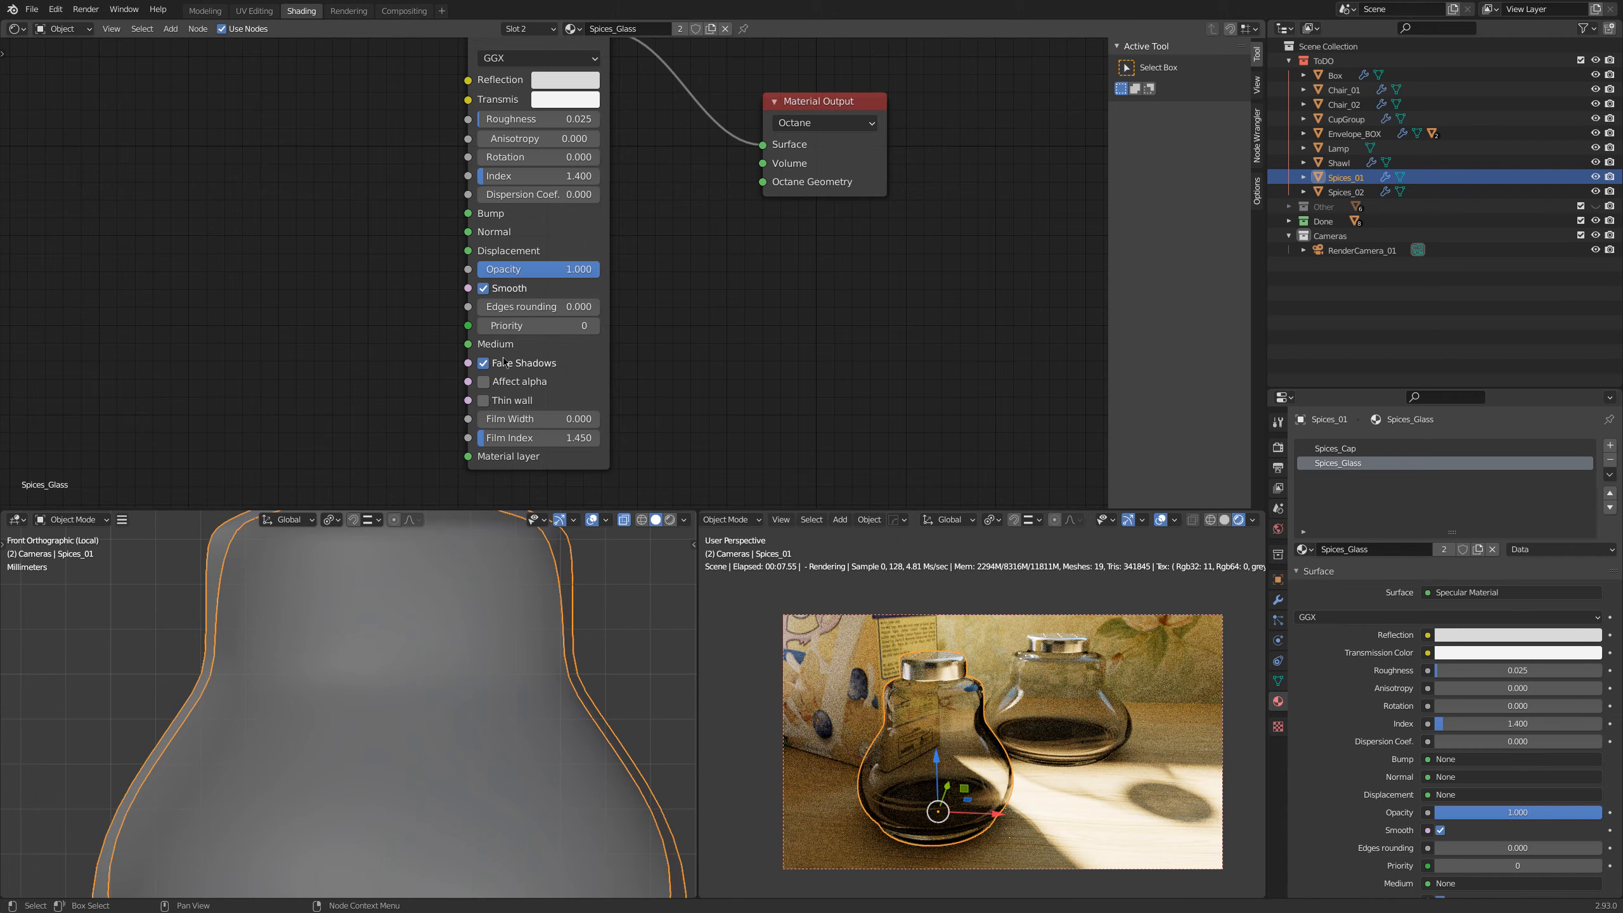
{"action": "left_click", "coordinate": [483, 365]}
{"action": "left_click", "coordinate": [482, 366]}
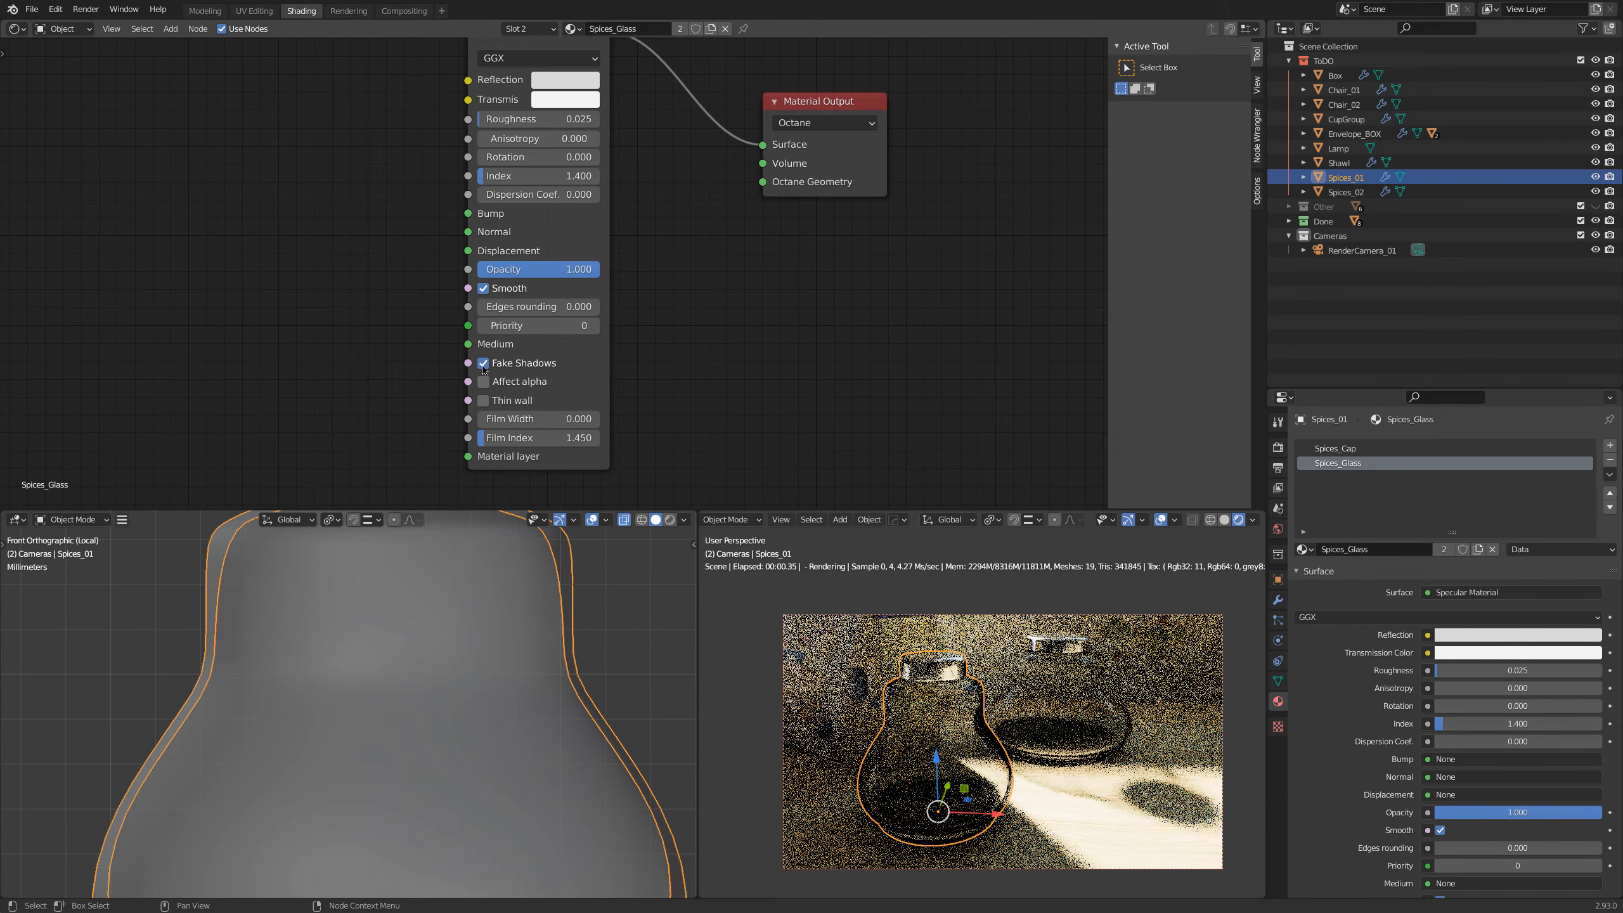
{"action": "left_click", "coordinate": [482, 364]}
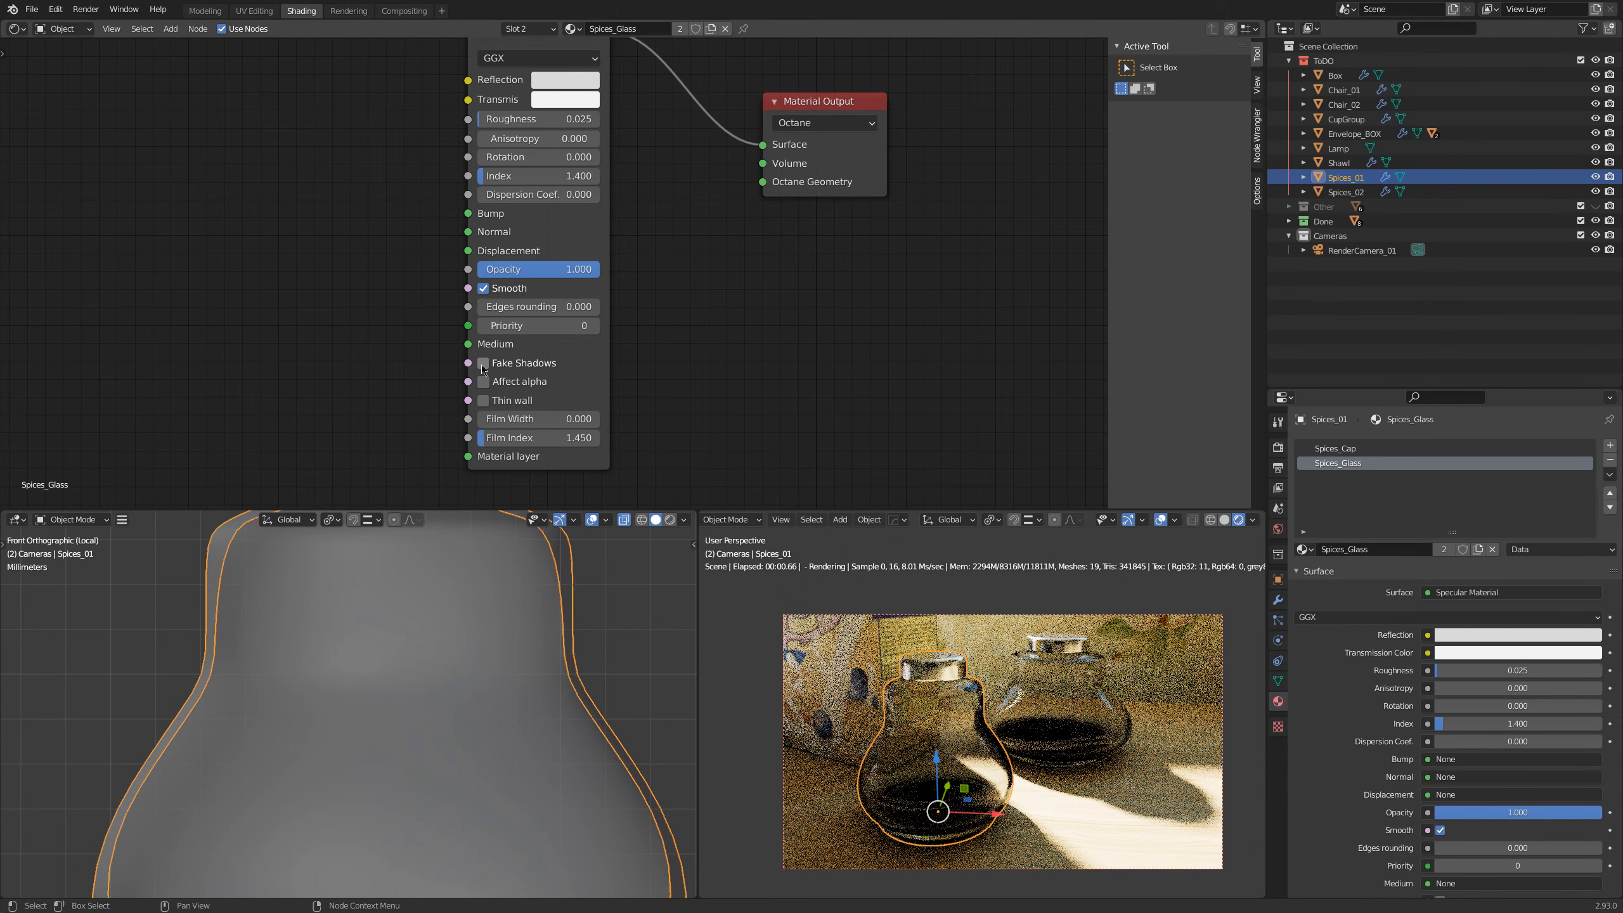
{"action": "left_click", "coordinate": [483, 363]}
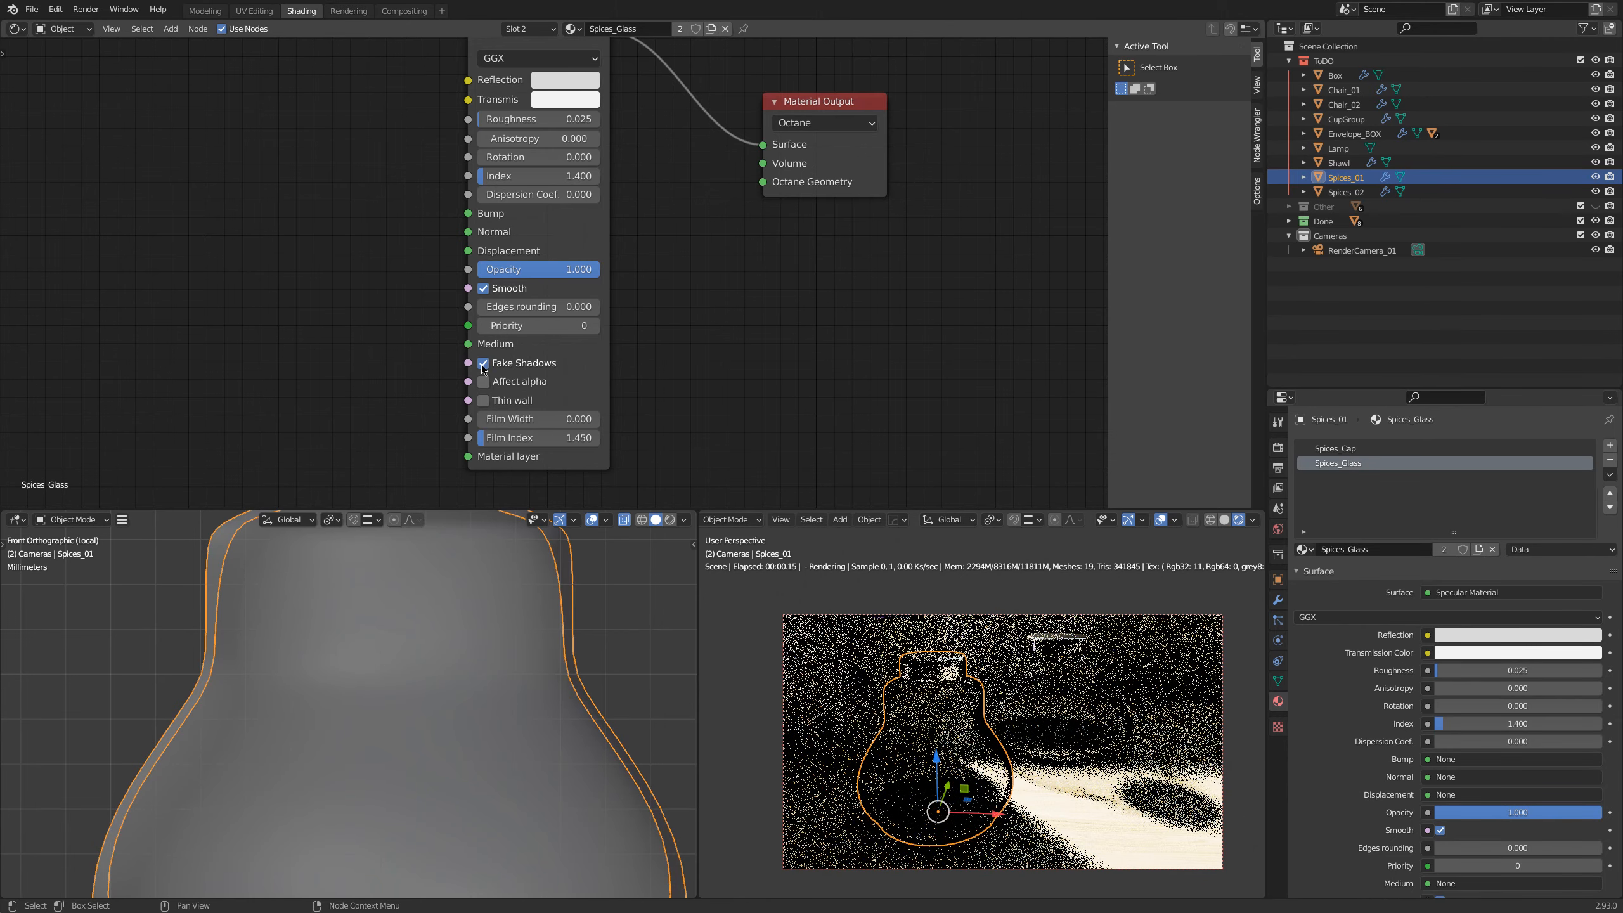
Step: Open the Octane kernel's render settings and check the Specular depth used for the glass
{"action": "left_click", "coordinate": [1278, 448]}
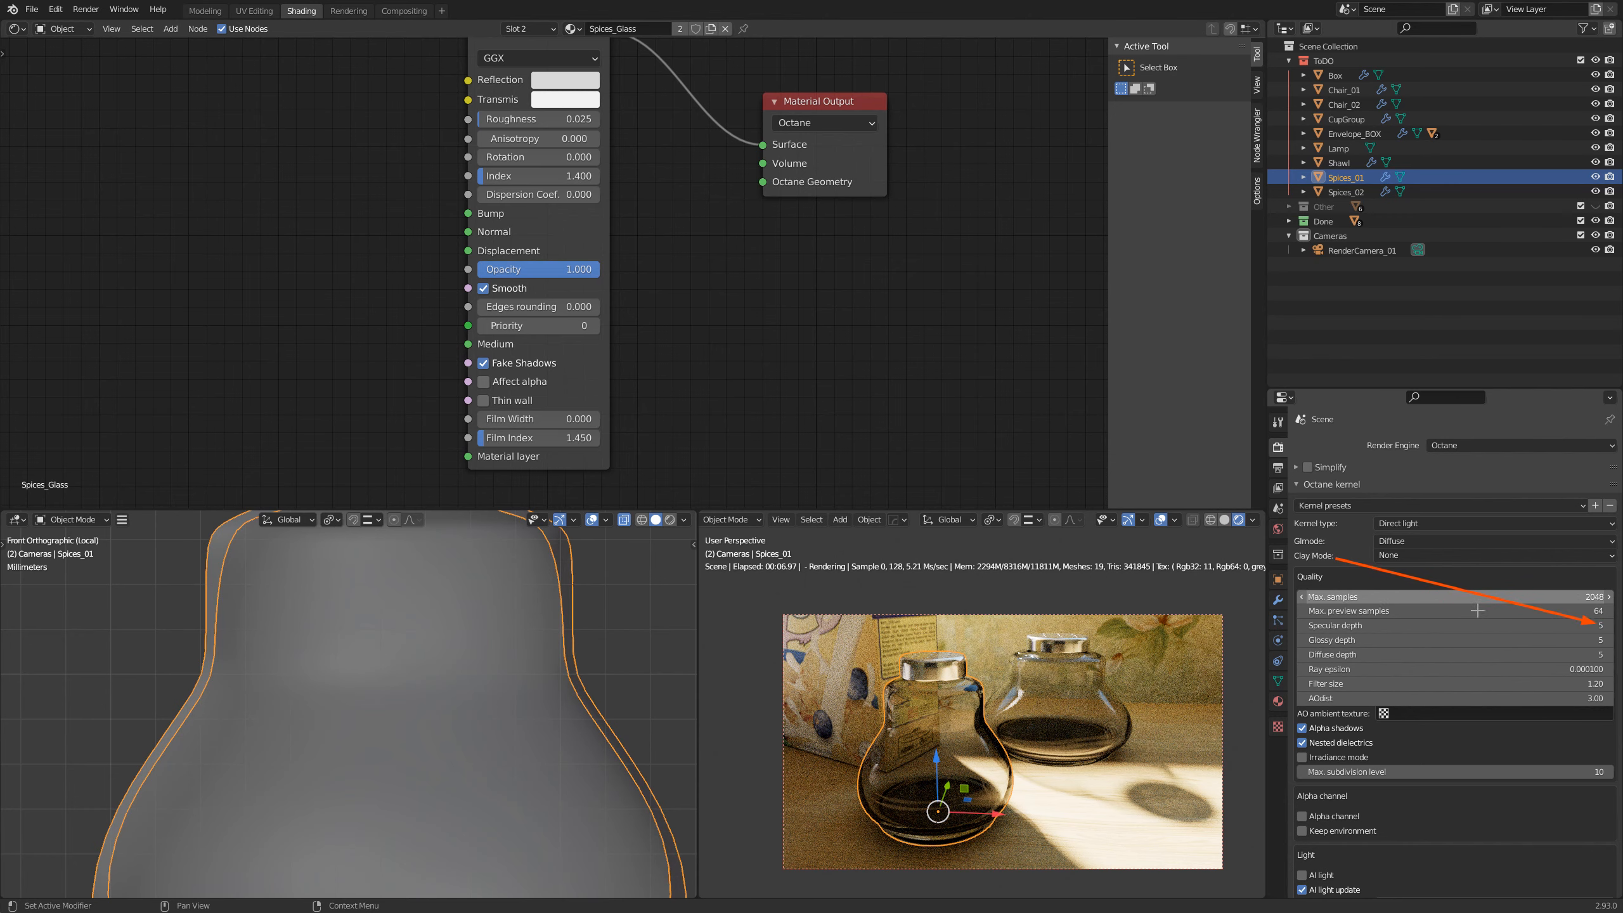
{"action": "left_click_drag", "start_coordinate": [1354, 582], "coordinate": [1342, 618]}
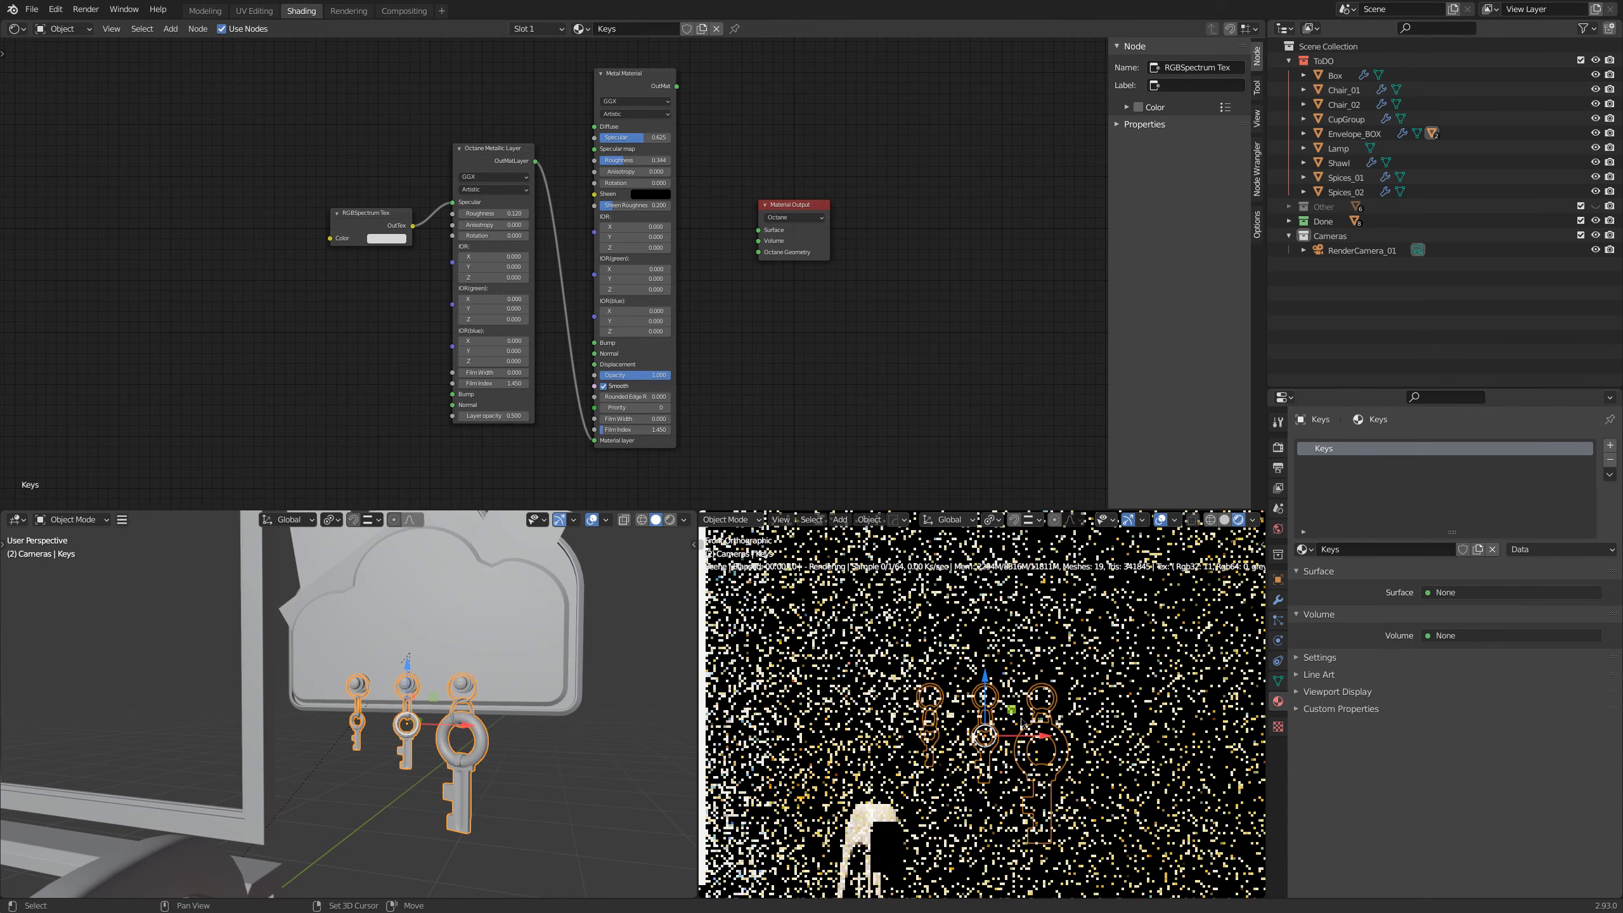
Step: Connect the Metal Material to the Material Output's Surface in Keys, and check its Specular and Roughness against a close-up render
{"action": "scroll", "coordinate": [1013, 702], "scroll_direction": "down", "scroll_amount": 1}
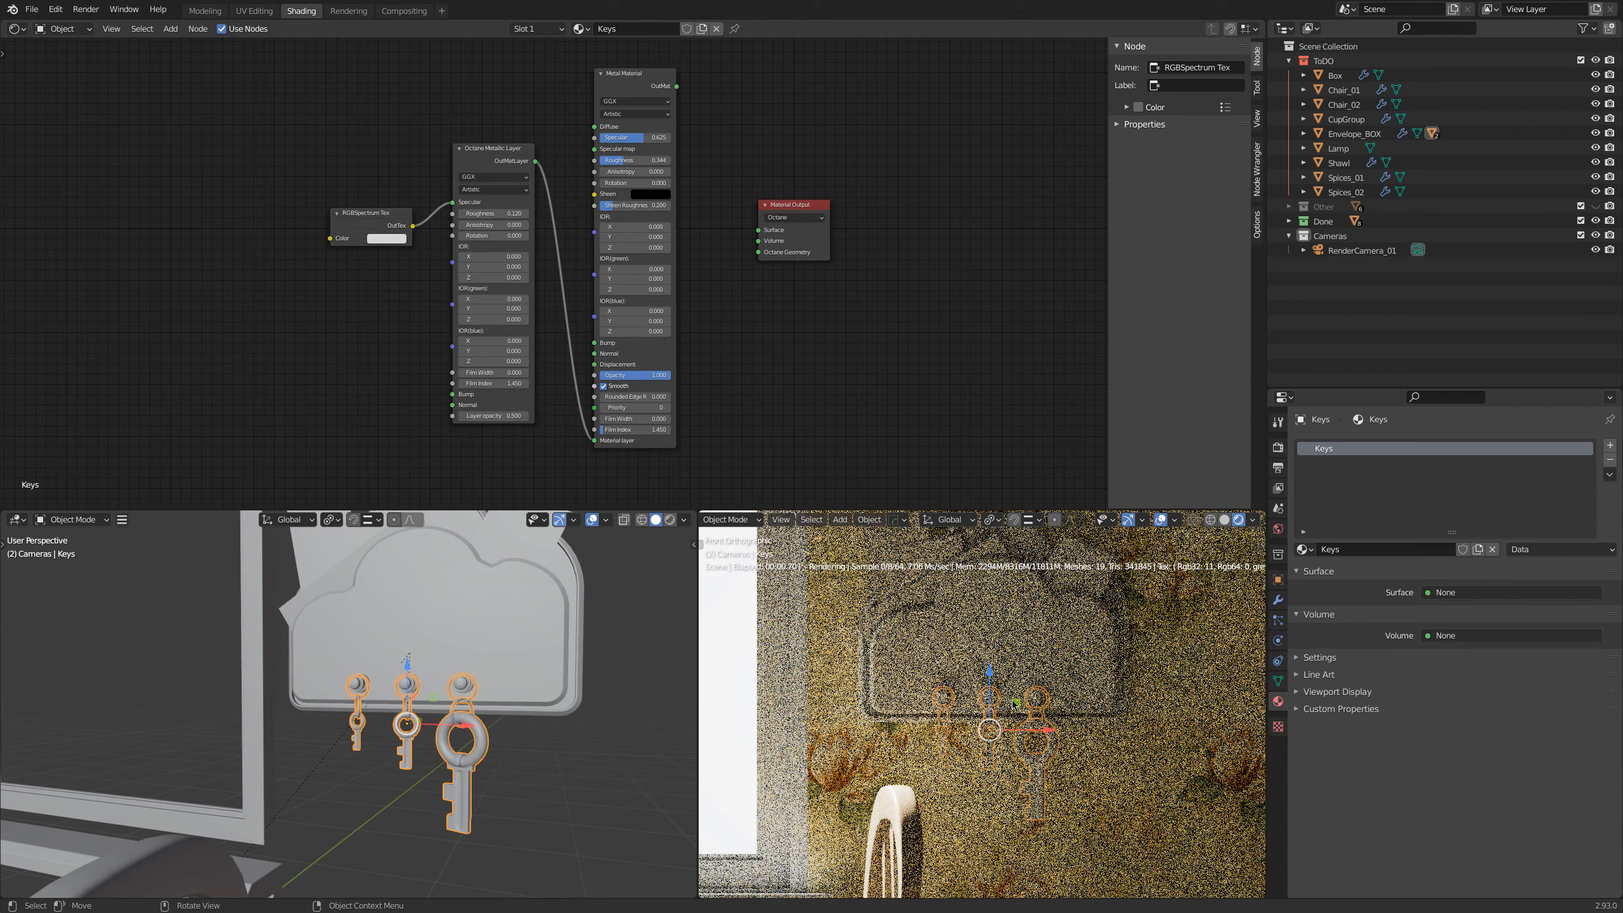
{"action": "middle_click_drag", "start_coordinate": [1013, 701], "coordinate": [1032, 691]}
{"action": "middle_click_drag", "start_coordinate": [804, 330], "coordinate": [804, 343]}
{"action": "left_click", "coordinate": [604, 97]}
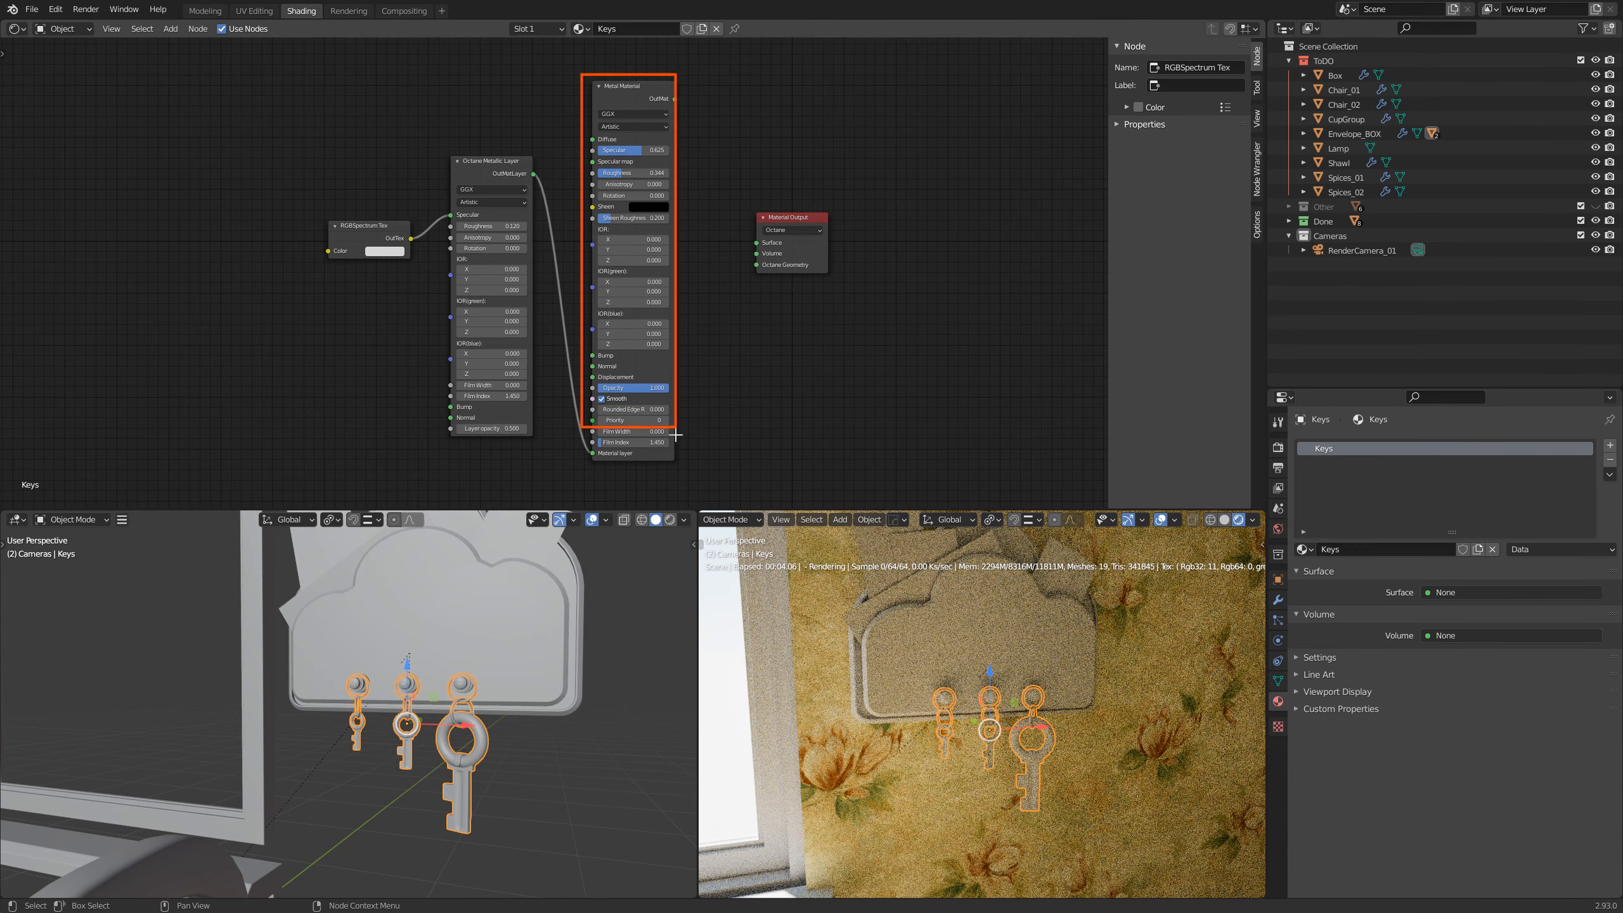
{"action": "mouse_move", "coordinate": [675, 101]}
{"action": "left_mouse_down"}
{"action": "mouse_move", "coordinate": [746, 239]}
{"action": "mouse_move", "coordinate": [734, 257]}
{"action": "mouse_move", "coordinate": [756, 243]}
{"action": "left_mouse_up"}
{"action": "key", "text": "Escape"}
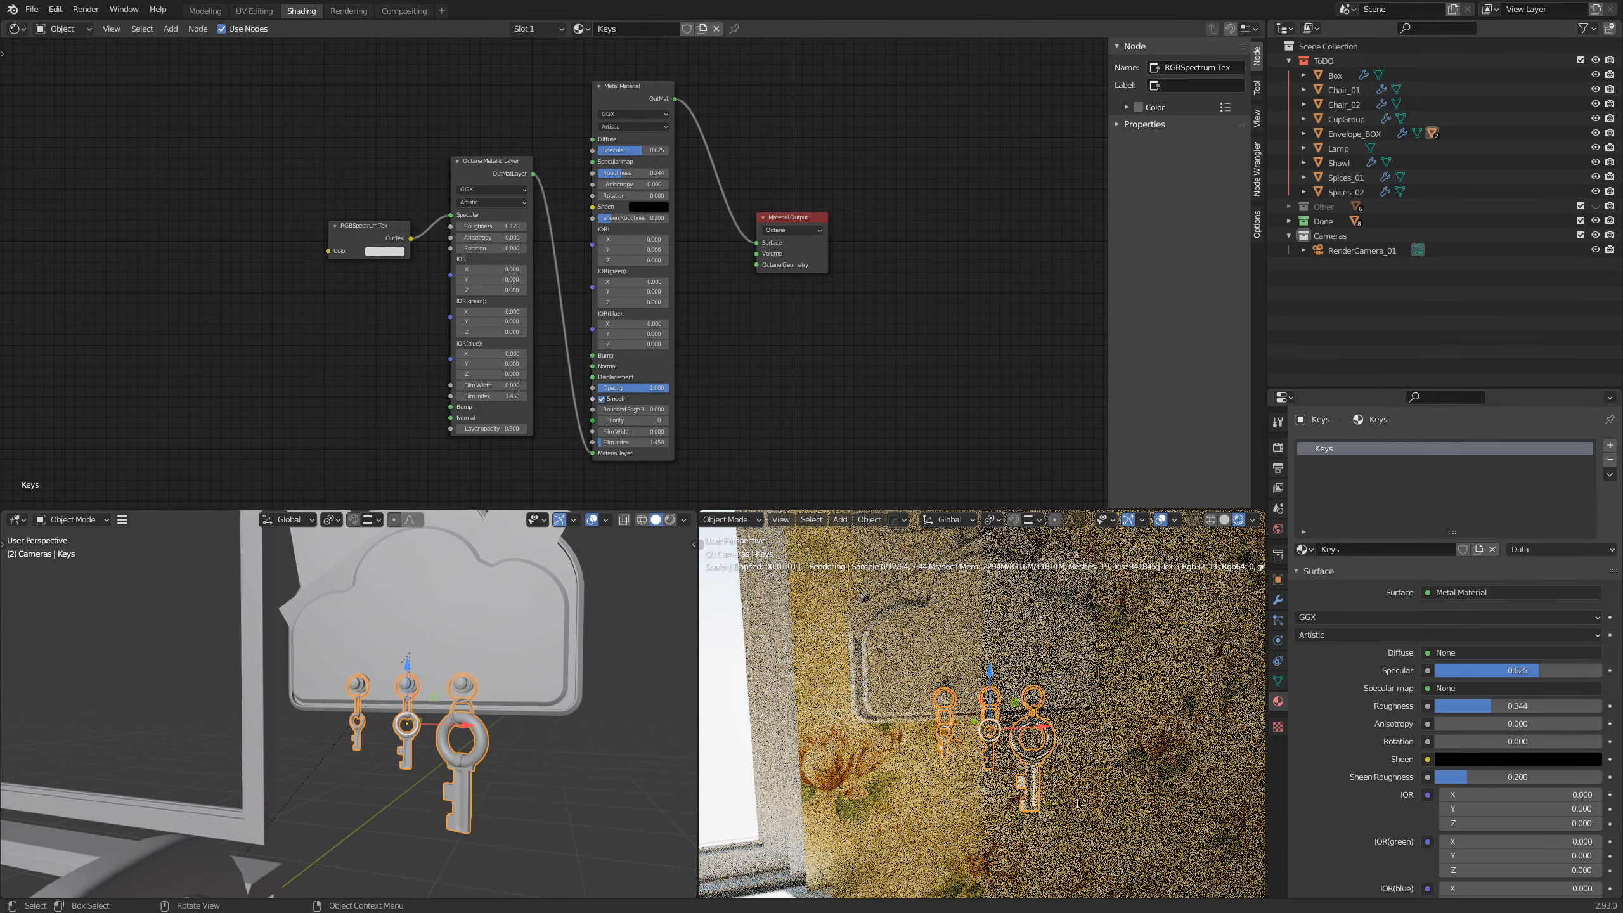
{"action": "scroll", "coordinate": [1009, 729], "scroll_direction": "up", "scroll_amount": 4}
{"action": "middle_click_drag", "start_coordinate": [1053, 753], "coordinate": [1027, 689]}
{"action": "scroll", "coordinate": [696, 243], "scroll_direction": "up", "scroll_amount": 3}
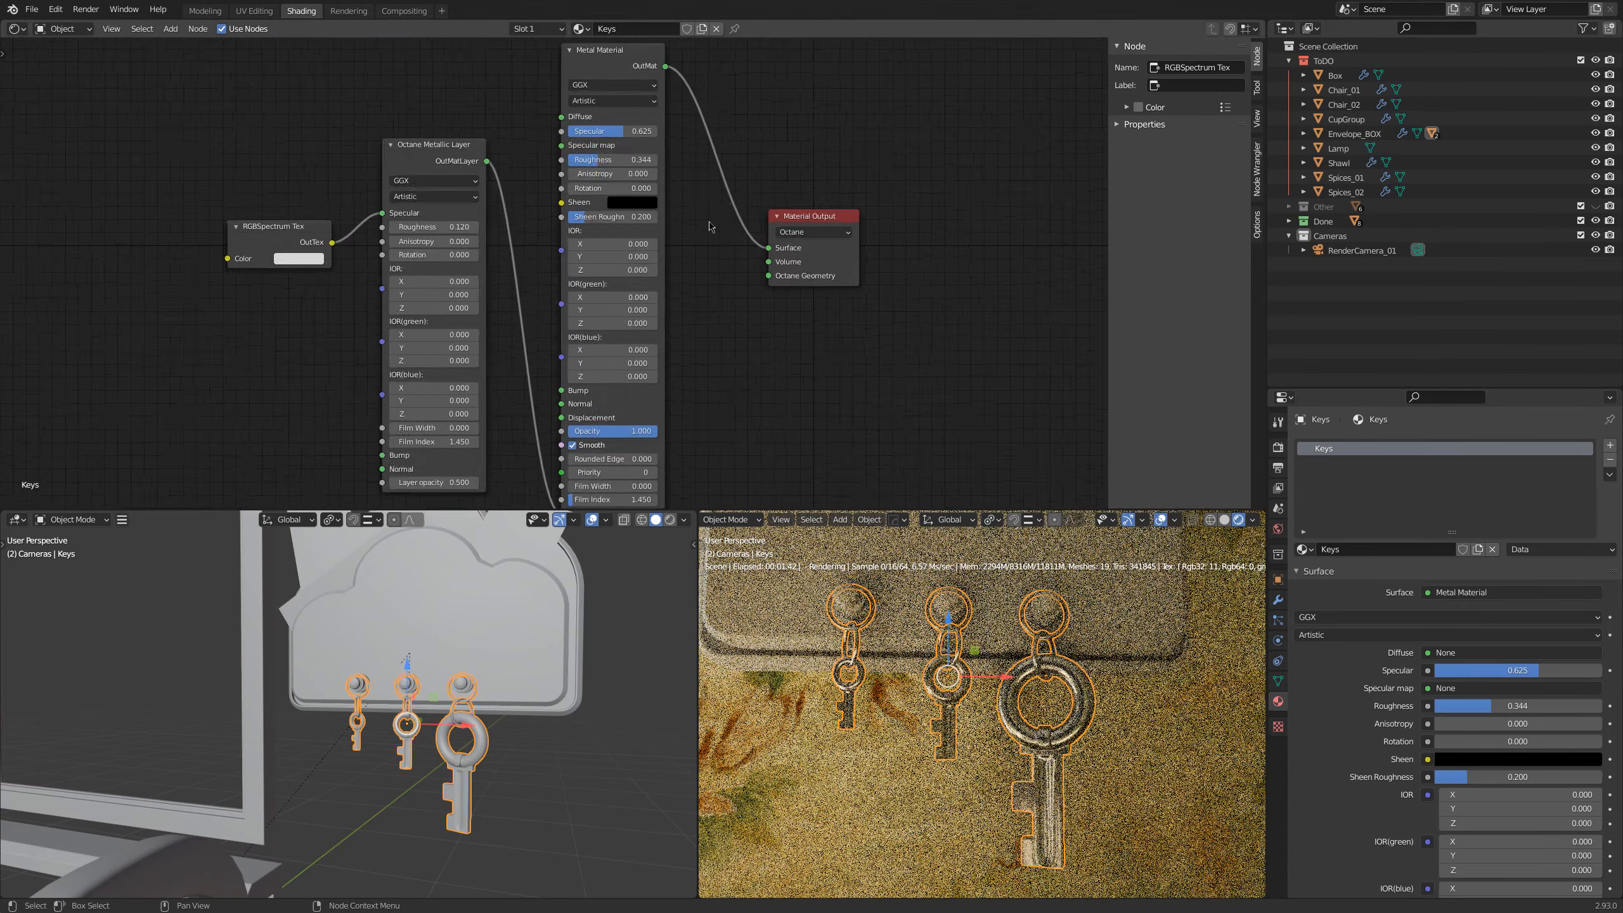
{"action": "left_click_drag", "start_coordinate": [755, 82], "coordinate": [658, 166]}
{"action": "left_click_drag", "start_coordinate": [731, 296], "coordinate": [653, 219]}
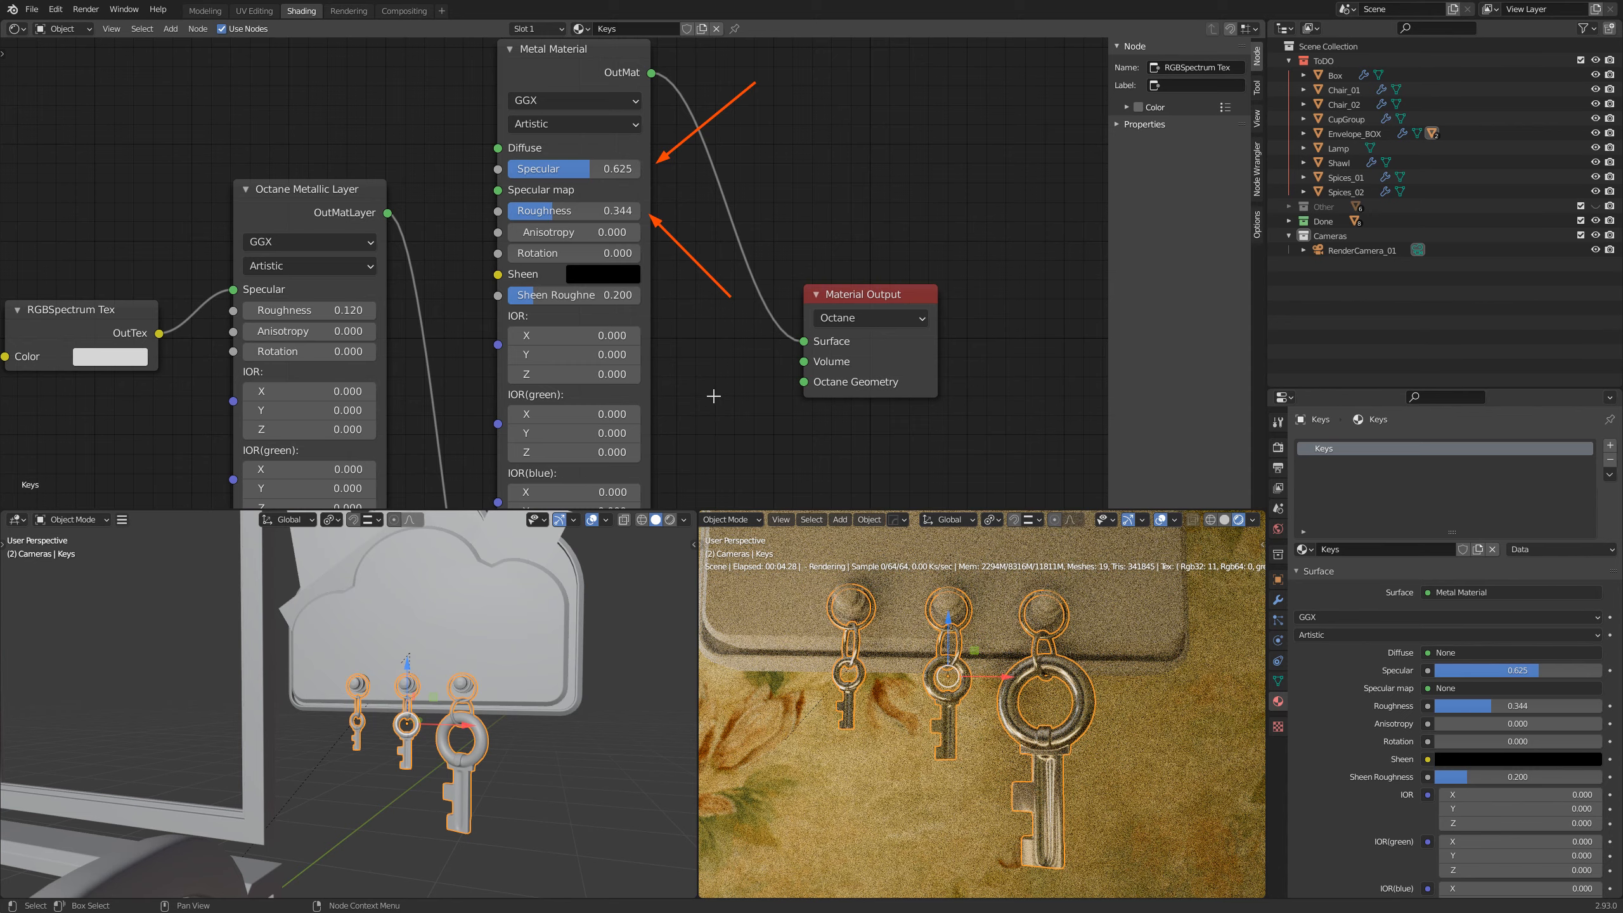
{"action": "scroll", "coordinate": [714, 399], "scroll_direction": "down", "scroll_amount": 4}
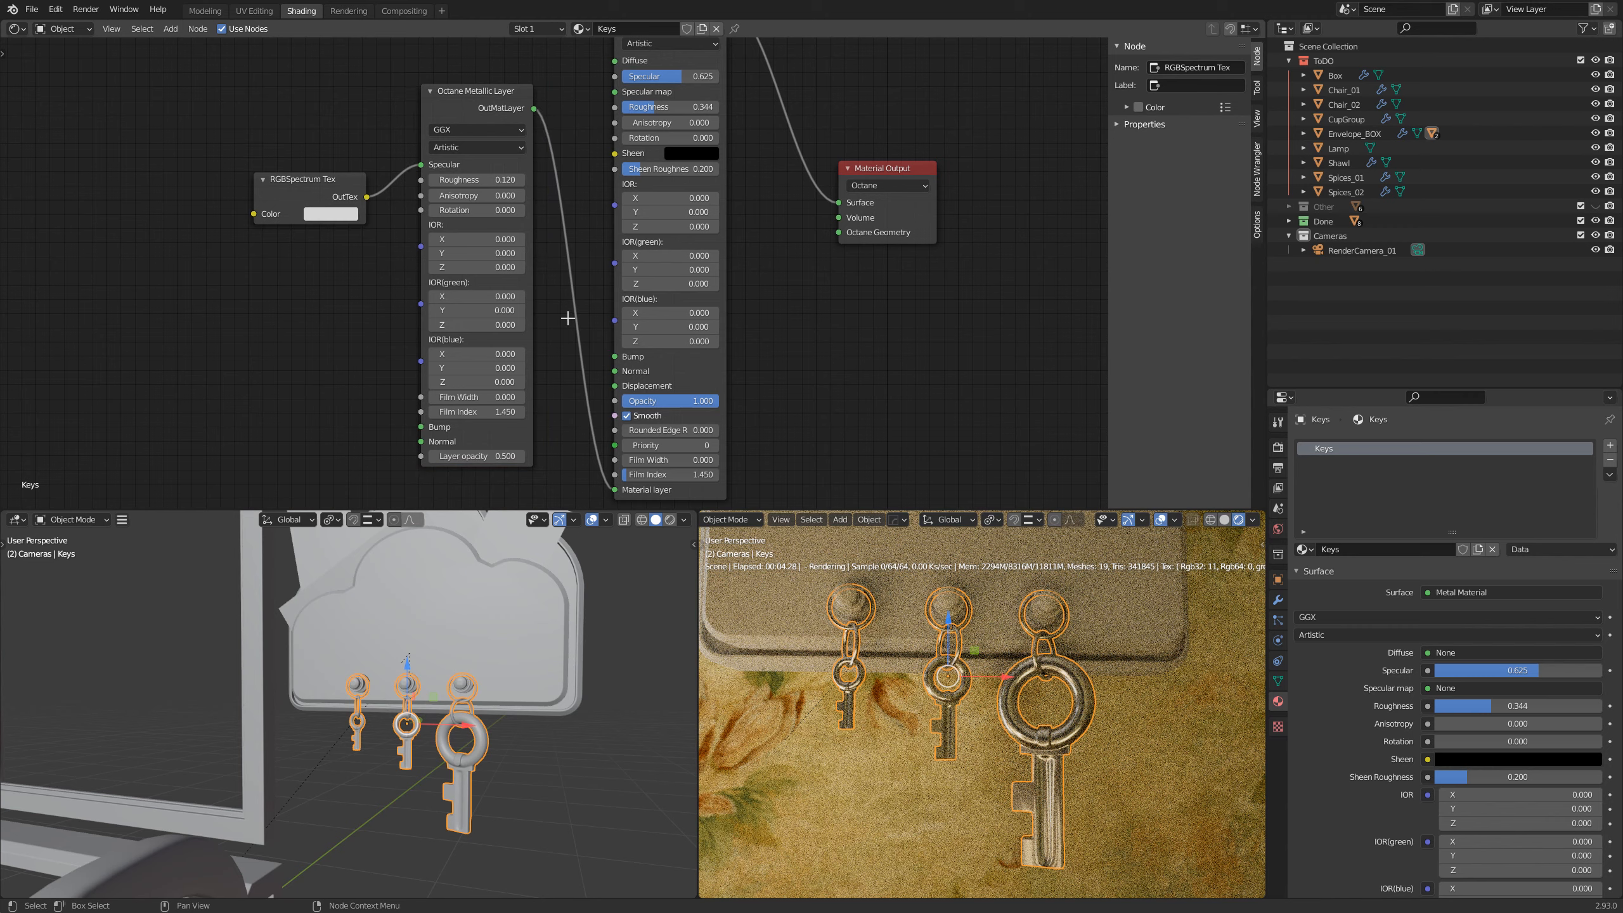
Step: Disconnect and reconnect the Octane Metallic Layer at the keys' Metal Material layer input to compare close-up renders
{"action": "mouse_move", "coordinate": [615, 490]}
{"action": "left_mouse_down"}
{"action": "mouse_move", "coordinate": [563, 437]}
{"action": "mouse_move", "coordinate": [614, 490]}
{"action": "left_mouse_up"}
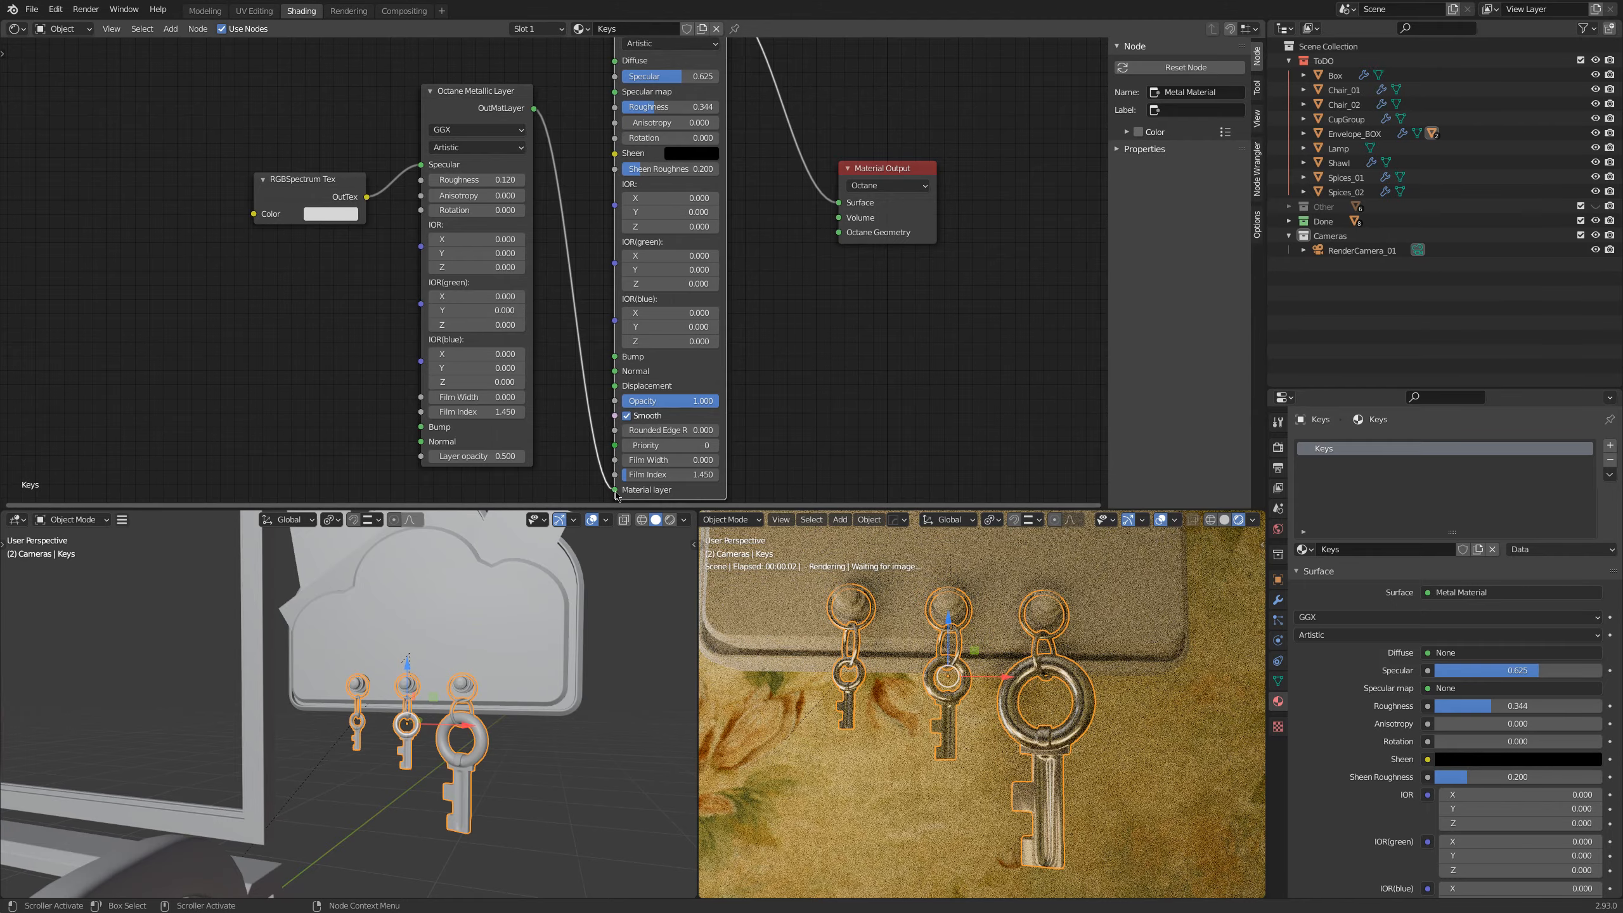
{"action": "left_click_drag", "start_coordinate": [615, 490], "coordinate": [599, 492]}
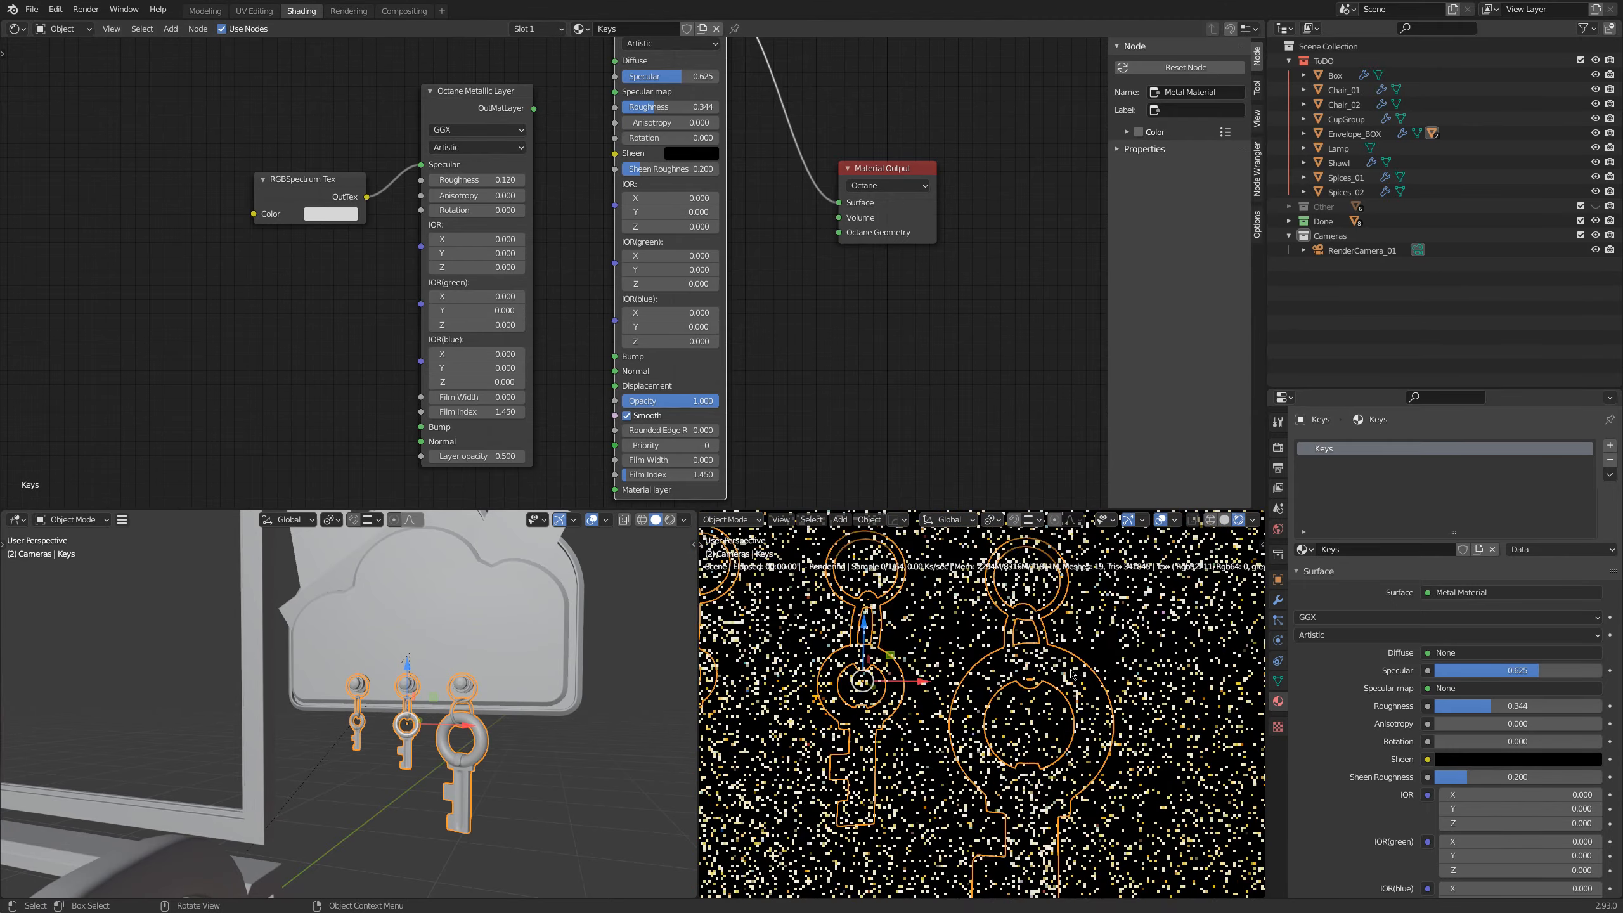
{"action": "scroll", "coordinate": [1073, 690], "scroll_direction": "up", "scroll_amount": 10}
{"action": "middle_click_drag", "start_coordinate": [1049, 677], "coordinate": [990, 639]}
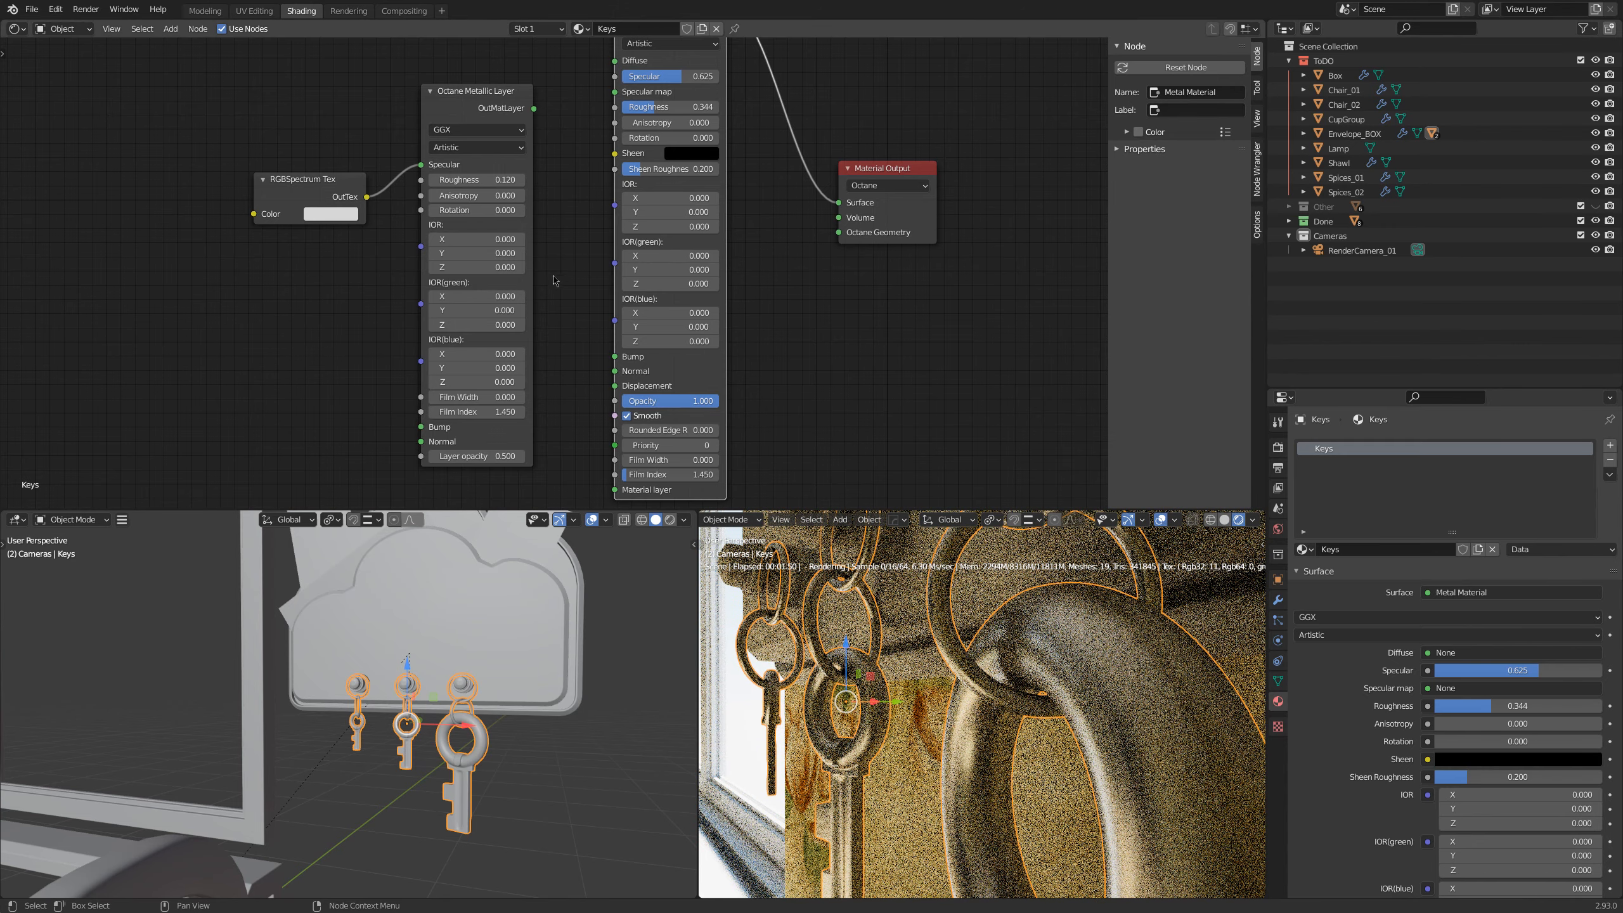
{"action": "scroll", "coordinate": [543, 192], "scroll_direction": "down", "scroll_amount": 2}
{"action": "left_click_drag", "start_coordinate": [535, 89], "coordinate": [607, 449]}
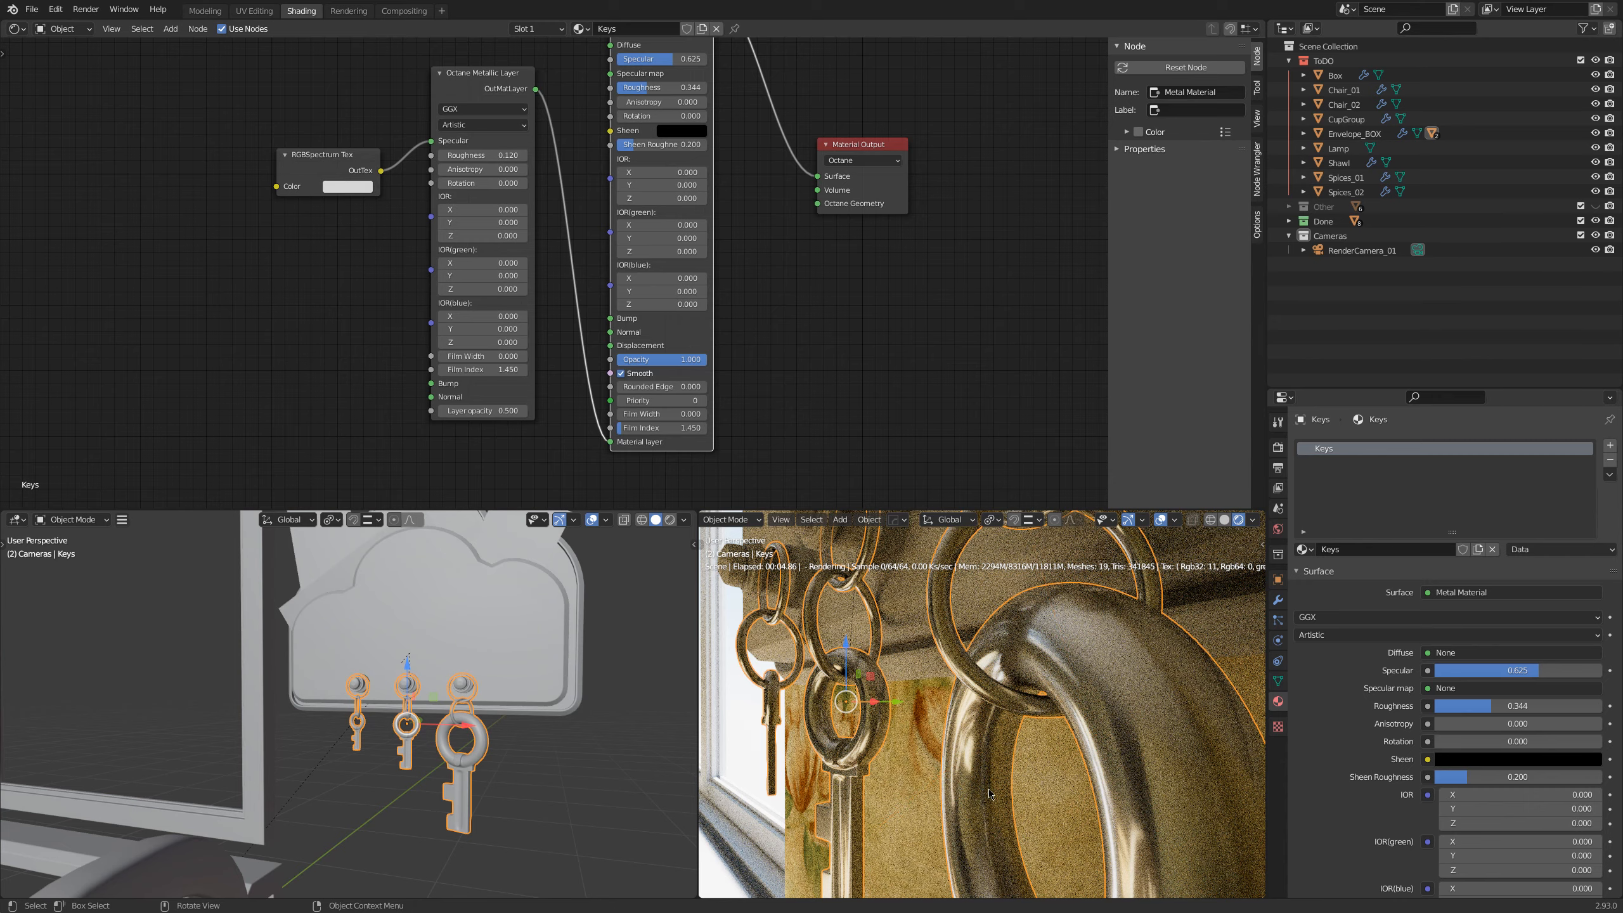
{"action": "left_click_drag", "start_coordinate": [609, 443], "coordinate": [580, 451]}
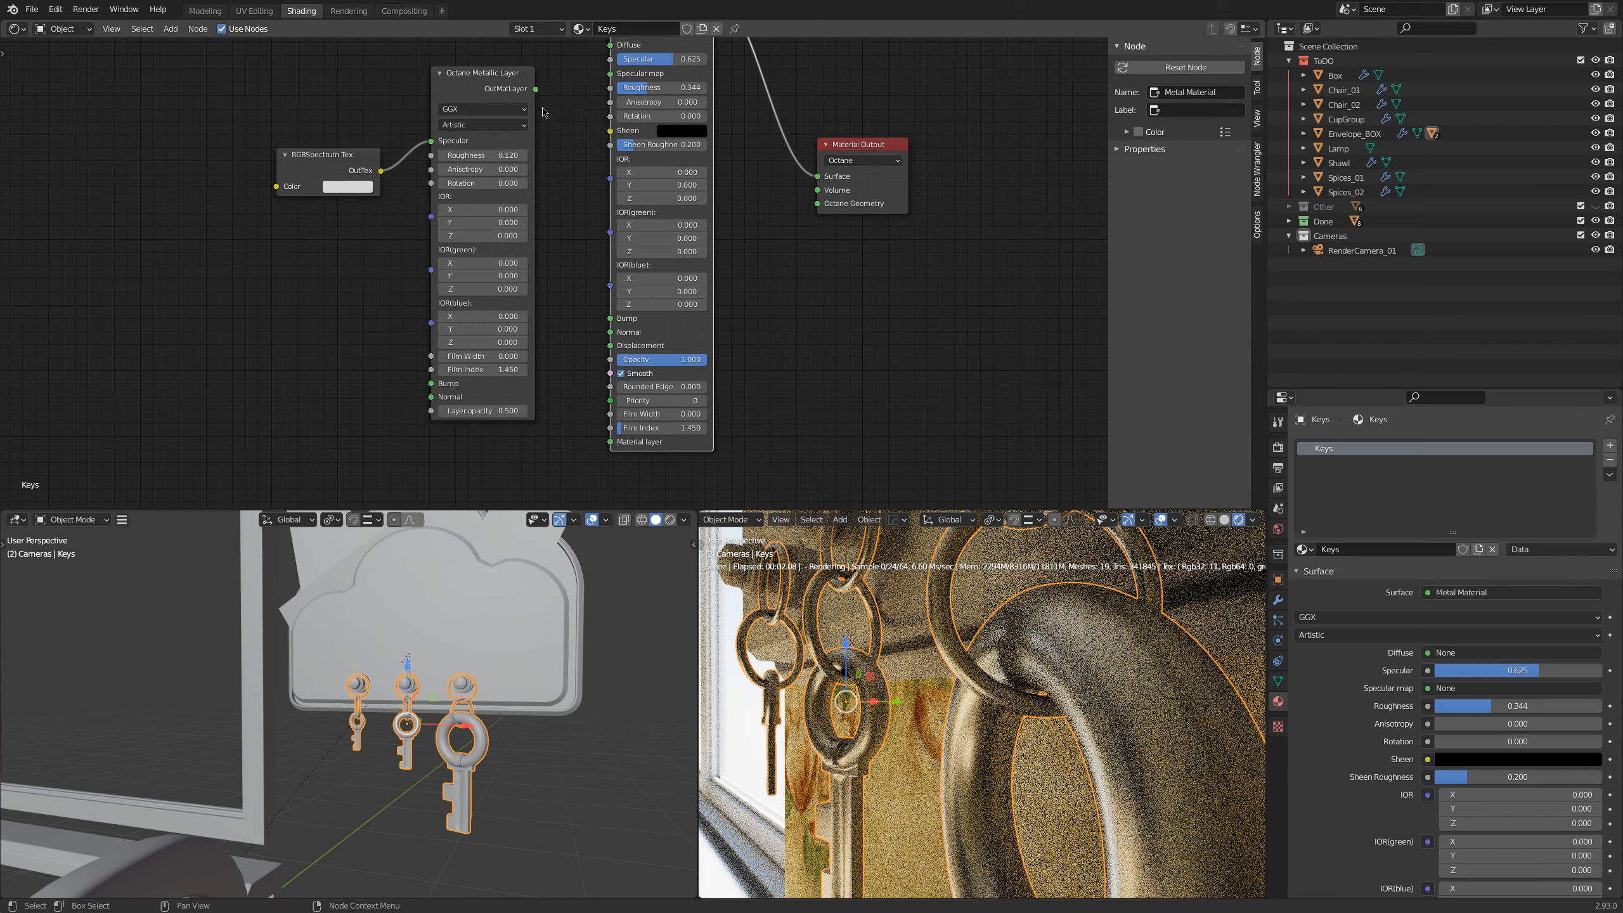
{"action": "left_click_drag", "start_coordinate": [535, 89], "coordinate": [603, 455]}
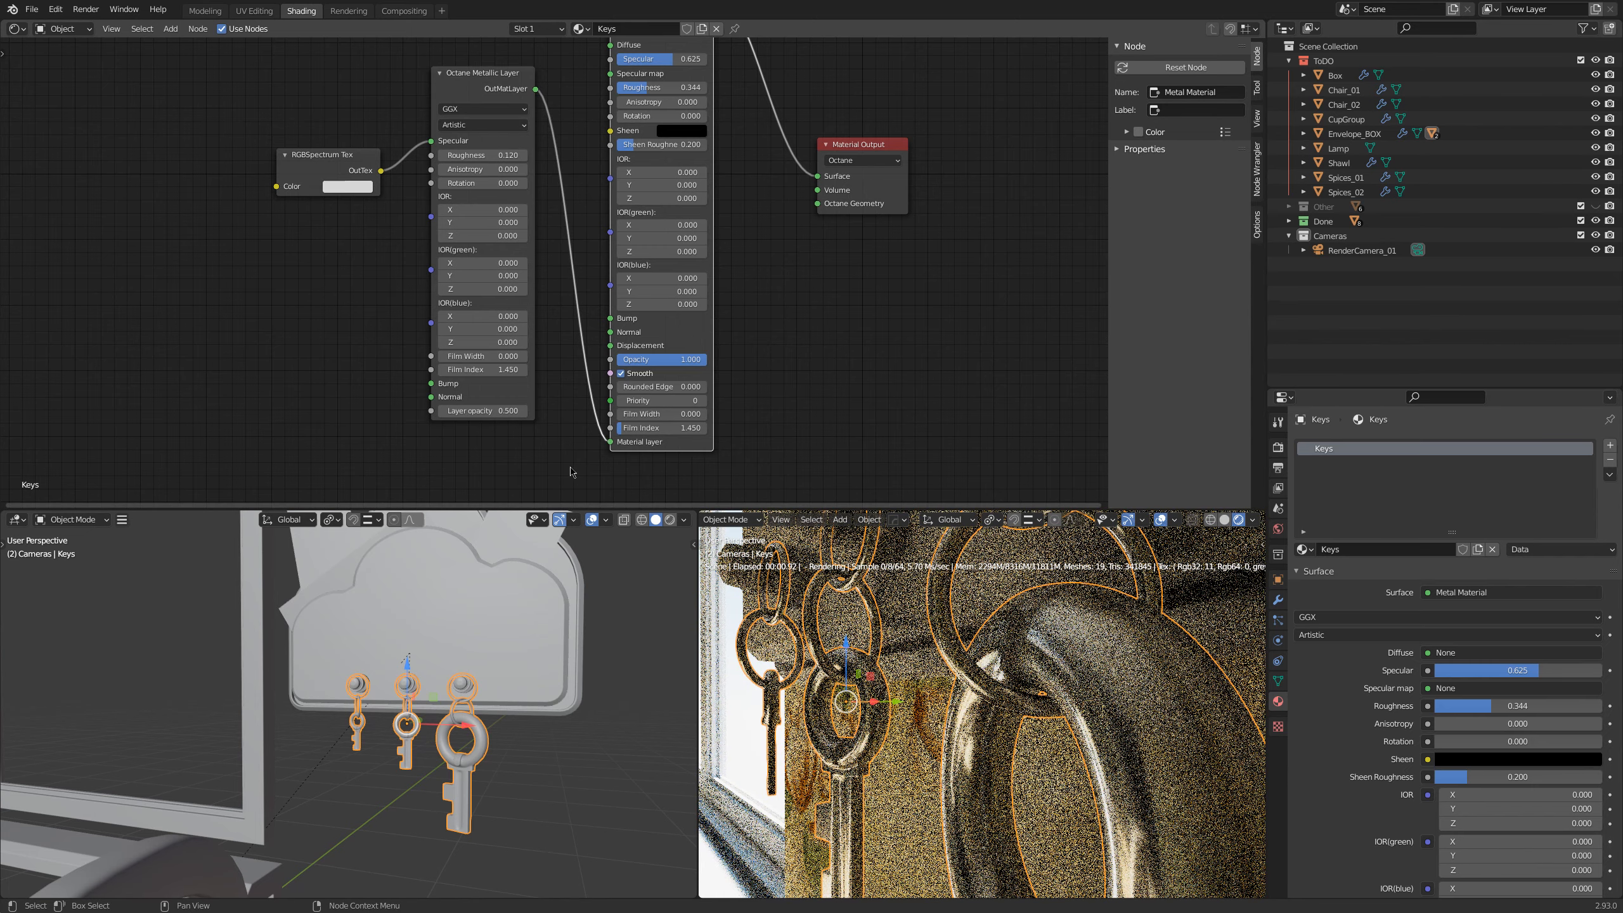
Step: Try the keys' metallic Layer opacity at 0 and 1, and return it to 0.5
{"action": "left_click_drag", "start_coordinate": [498, 410], "coordinate": [383, 411]}
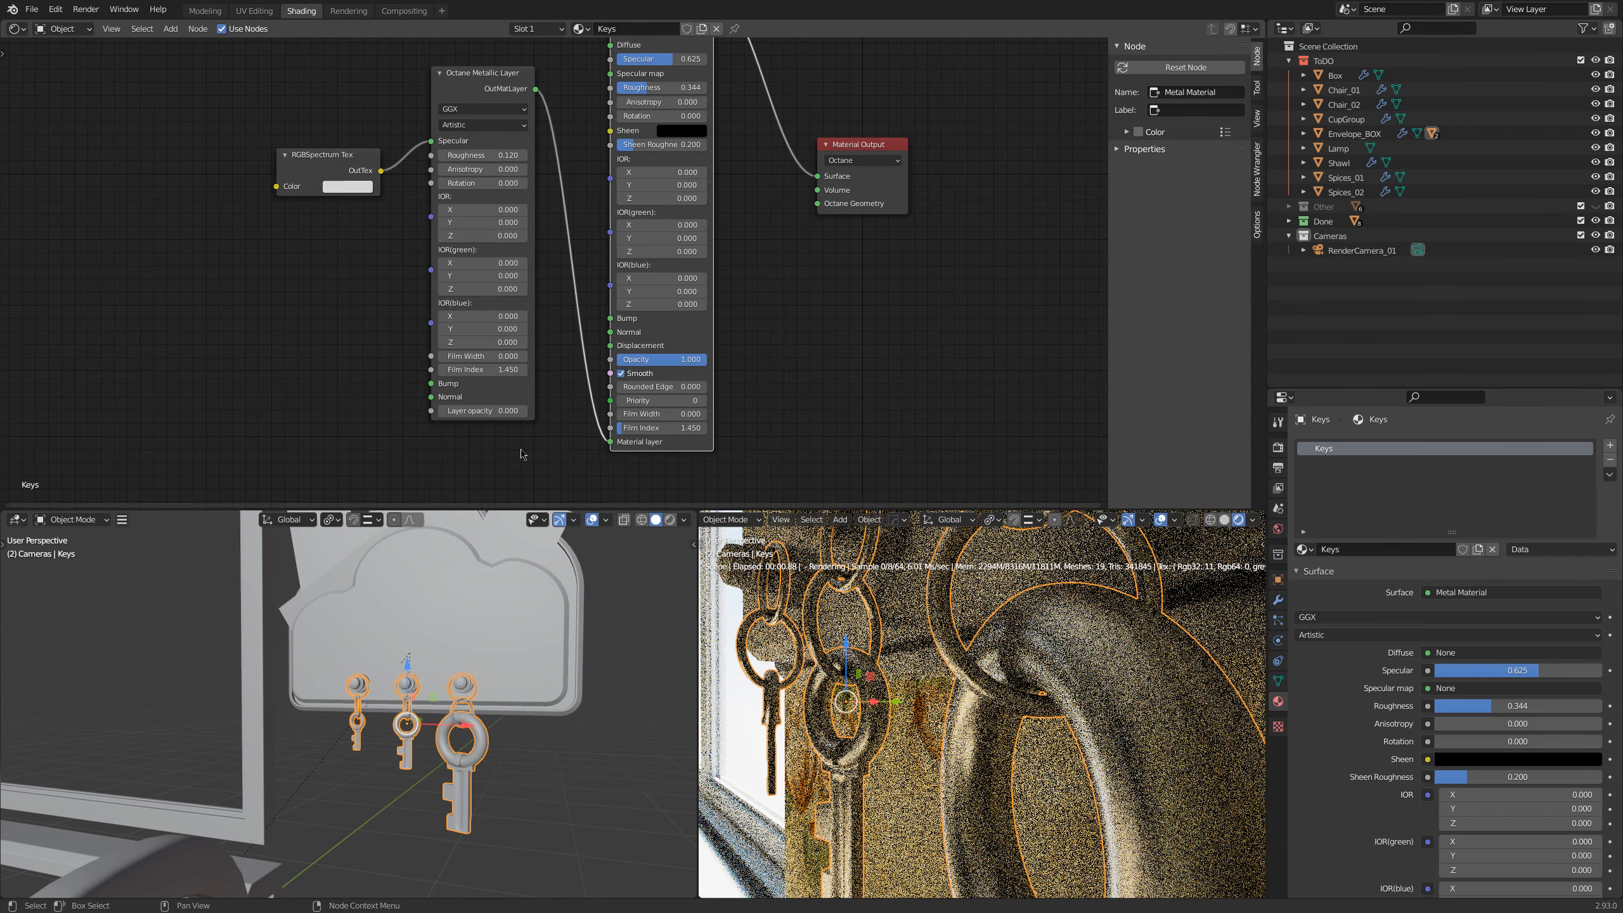
{"action": "left_click_drag", "start_coordinate": [492, 412], "coordinate": [593, 411]}
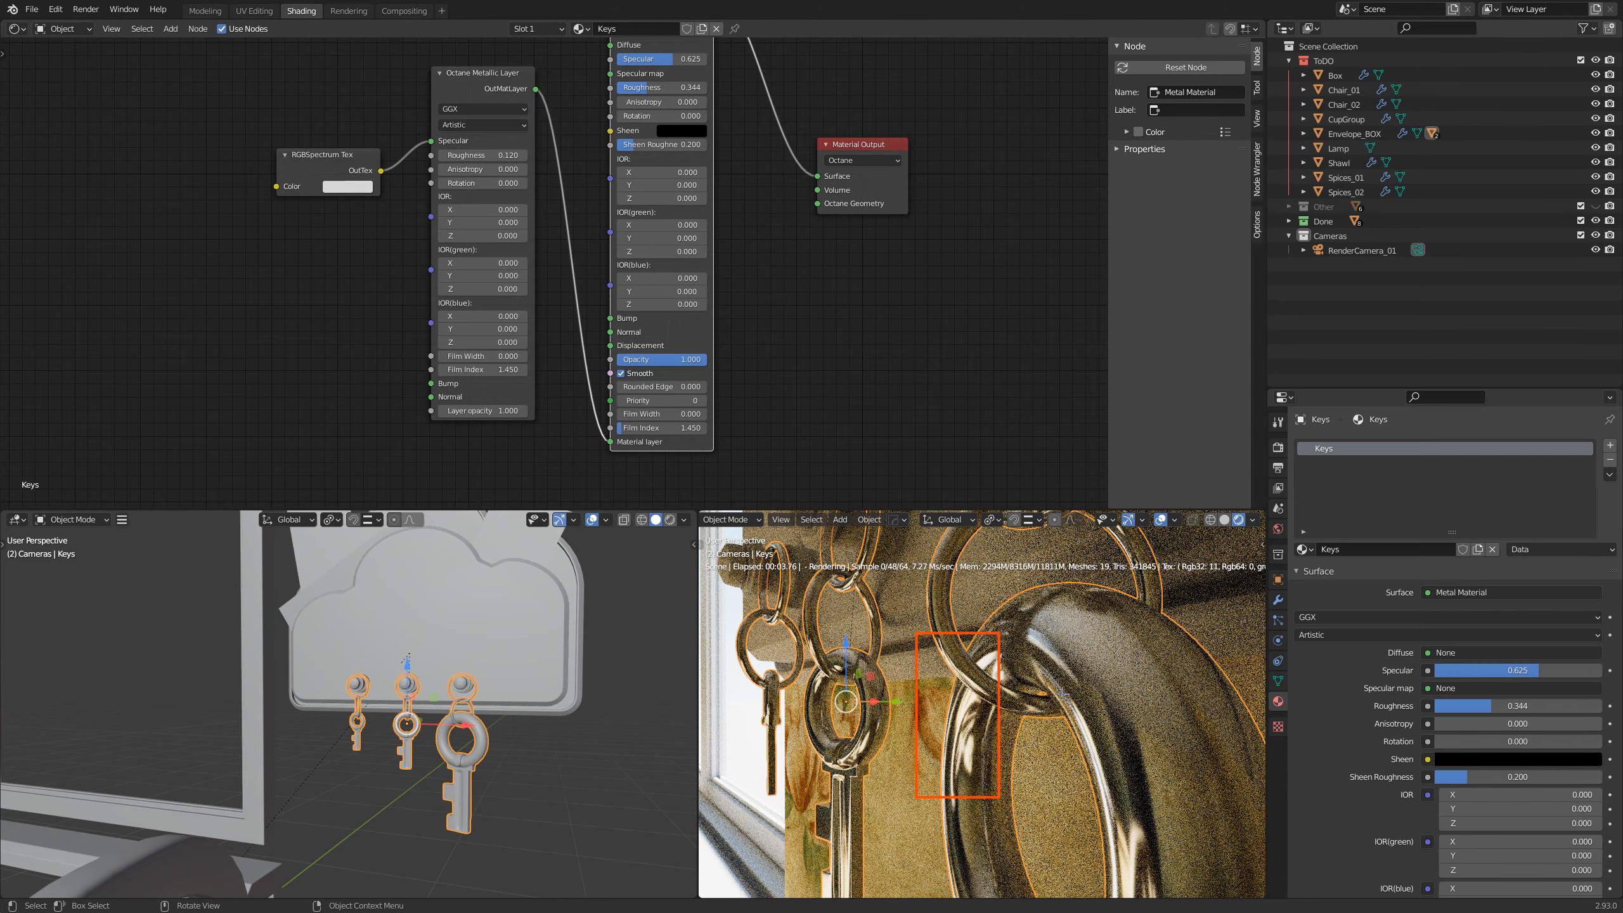
{"action": "left_click_drag", "start_coordinate": [484, 411], "coordinate": [509, 410], "text": "ctrl"}
{"action": "left_click", "coordinate": [515, 477]}
Step: Select the cloud-shaped Envelope_BOX and connect its Glossy Material to the Material Output's Surface
{"action": "scroll", "coordinate": [997, 614], "scroll_direction": "down", "scroll_amount": 5}
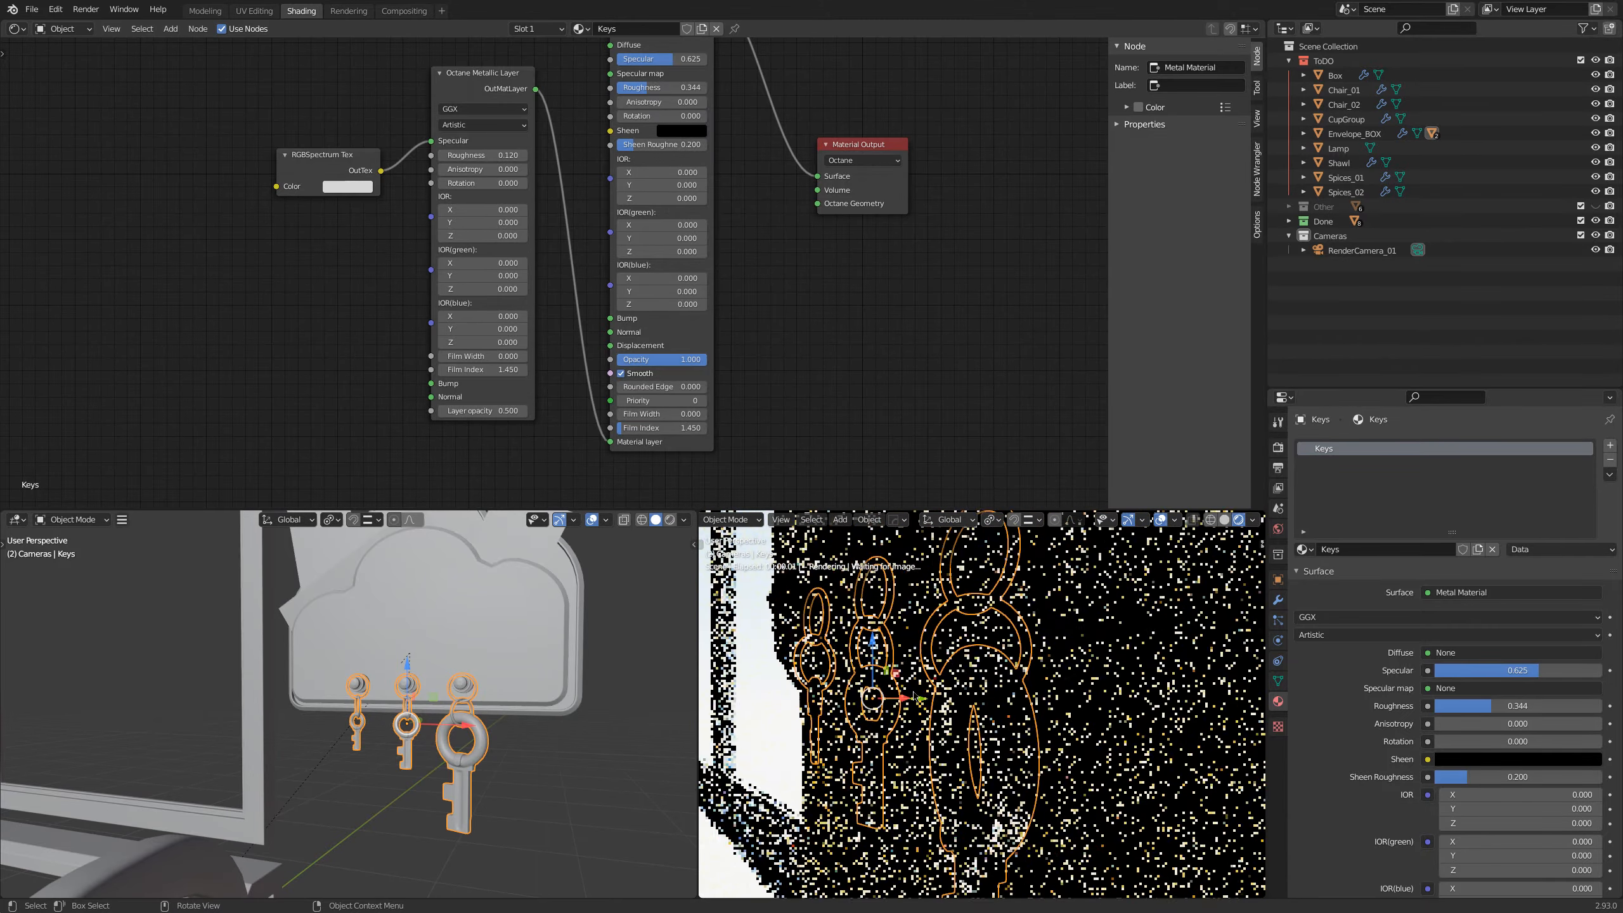
{"action": "middle_click_drag", "start_coordinate": [1003, 569], "coordinate": [1079, 657]}
{"action": "left_click", "coordinate": [1079, 656]}
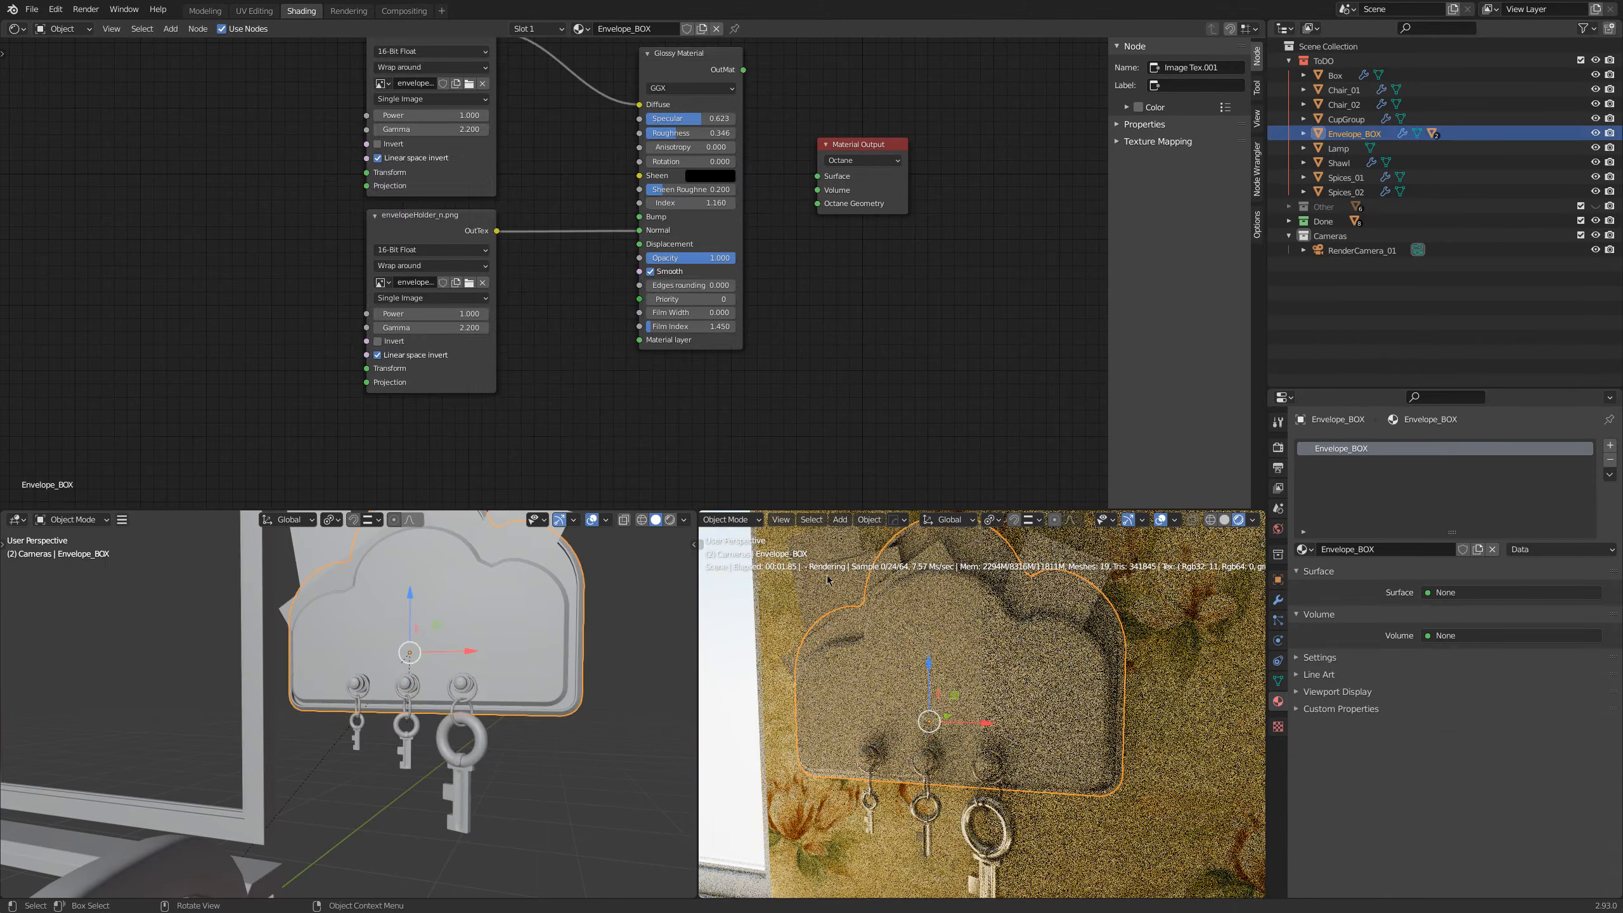
{"action": "middle_click_drag", "start_coordinate": [853, 258], "coordinate": [832, 350]}
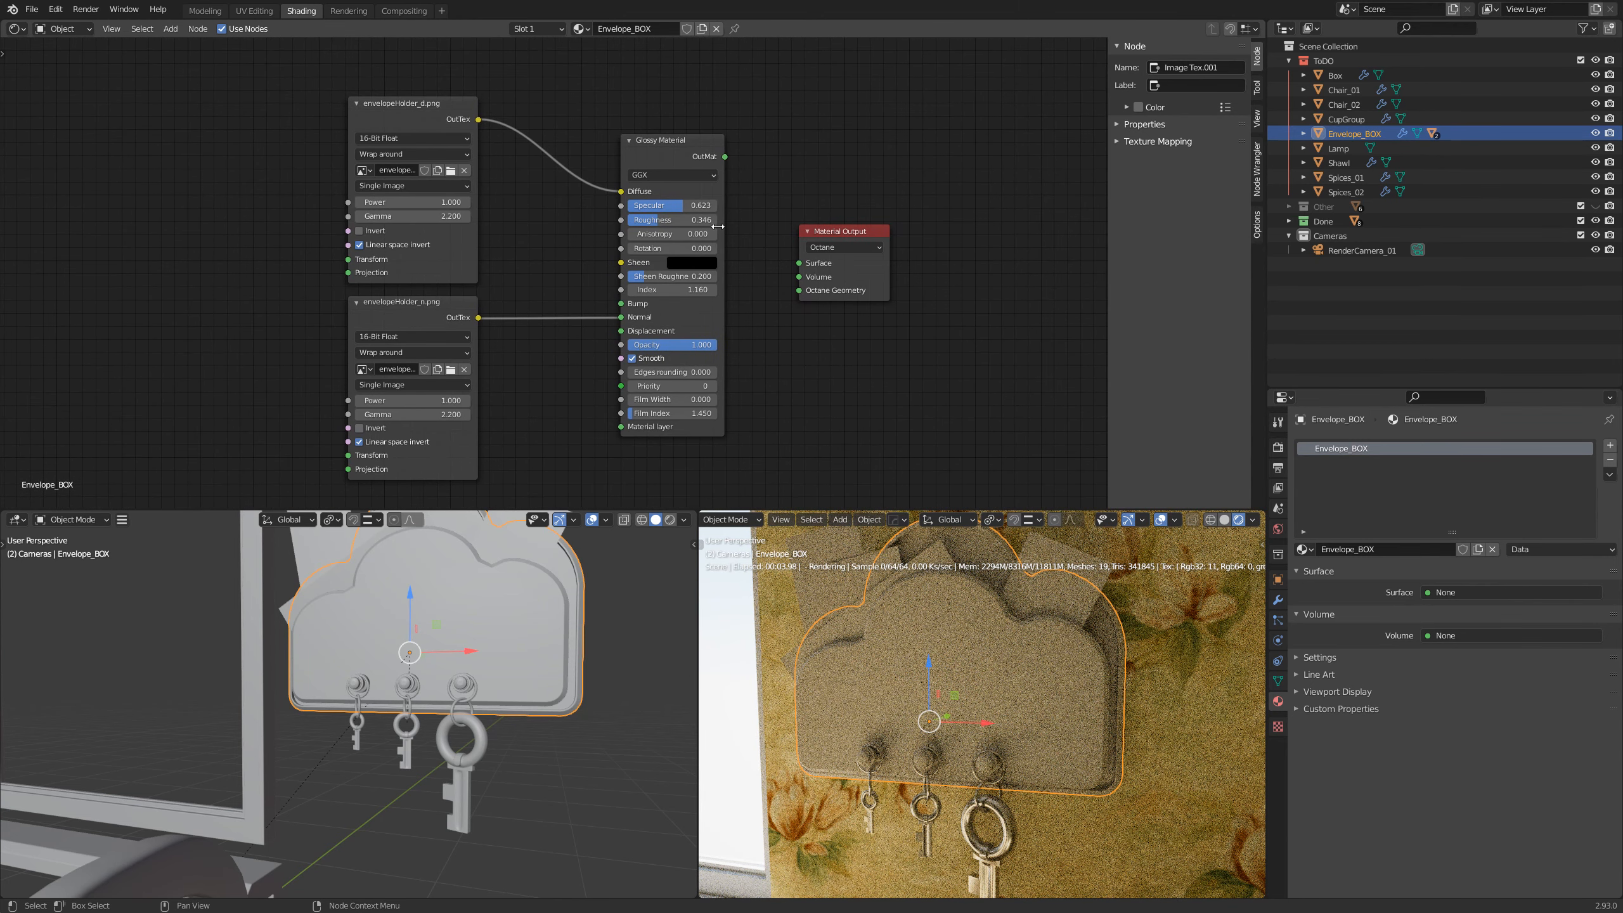
{"action": "left_click", "coordinate": [684, 143]}
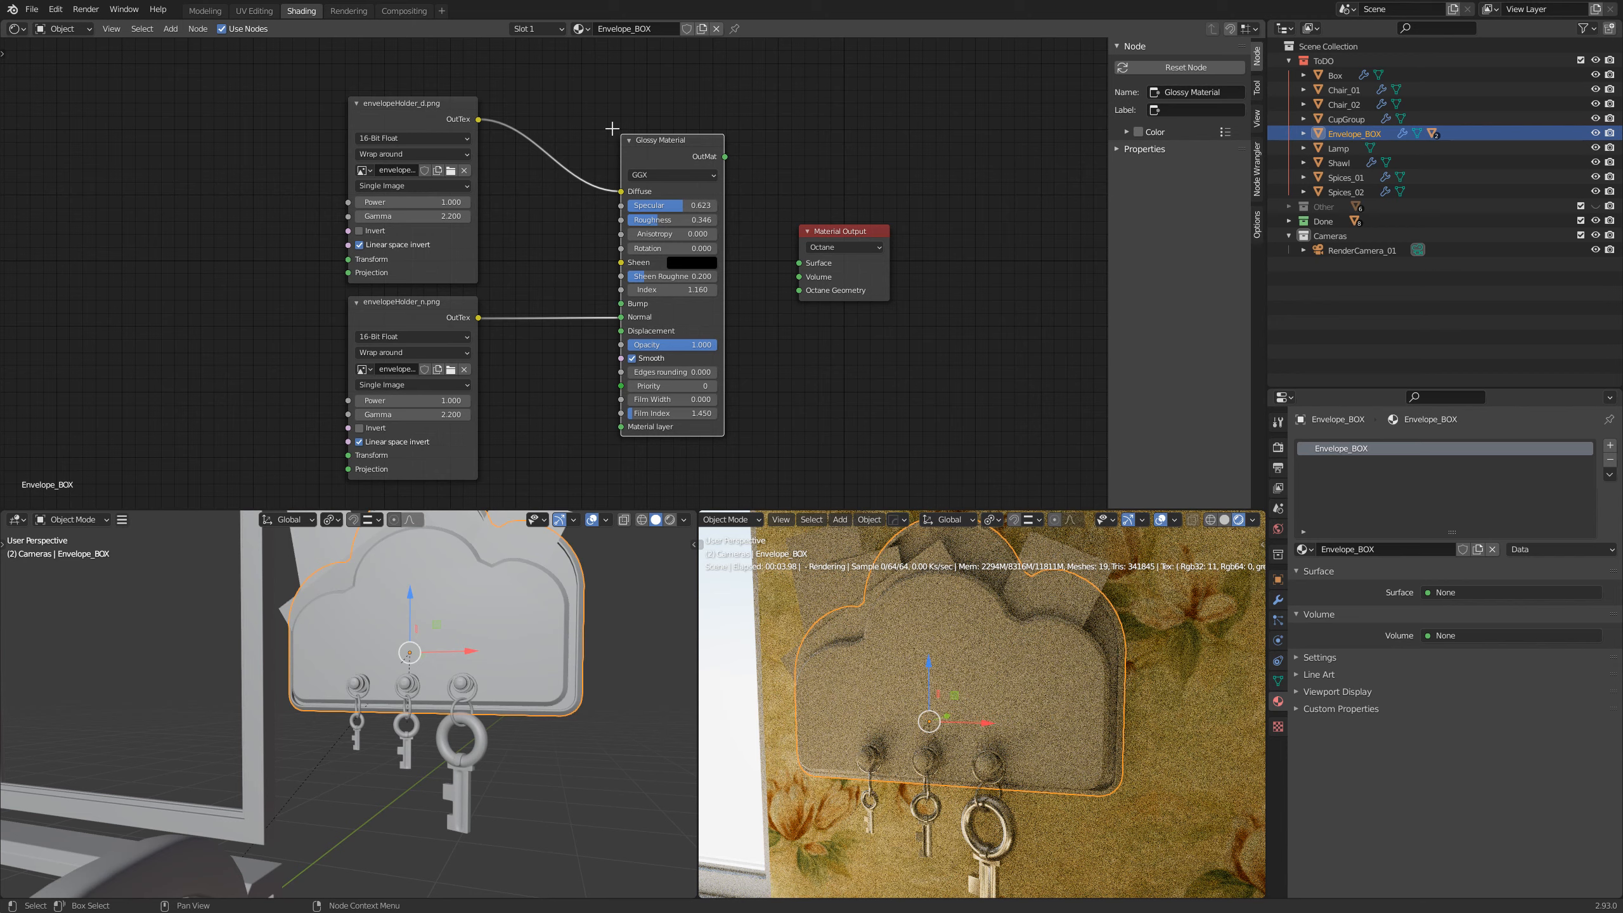
{"action": "left_click_drag", "start_coordinate": [649, 246], "coordinate": [735, 448]}
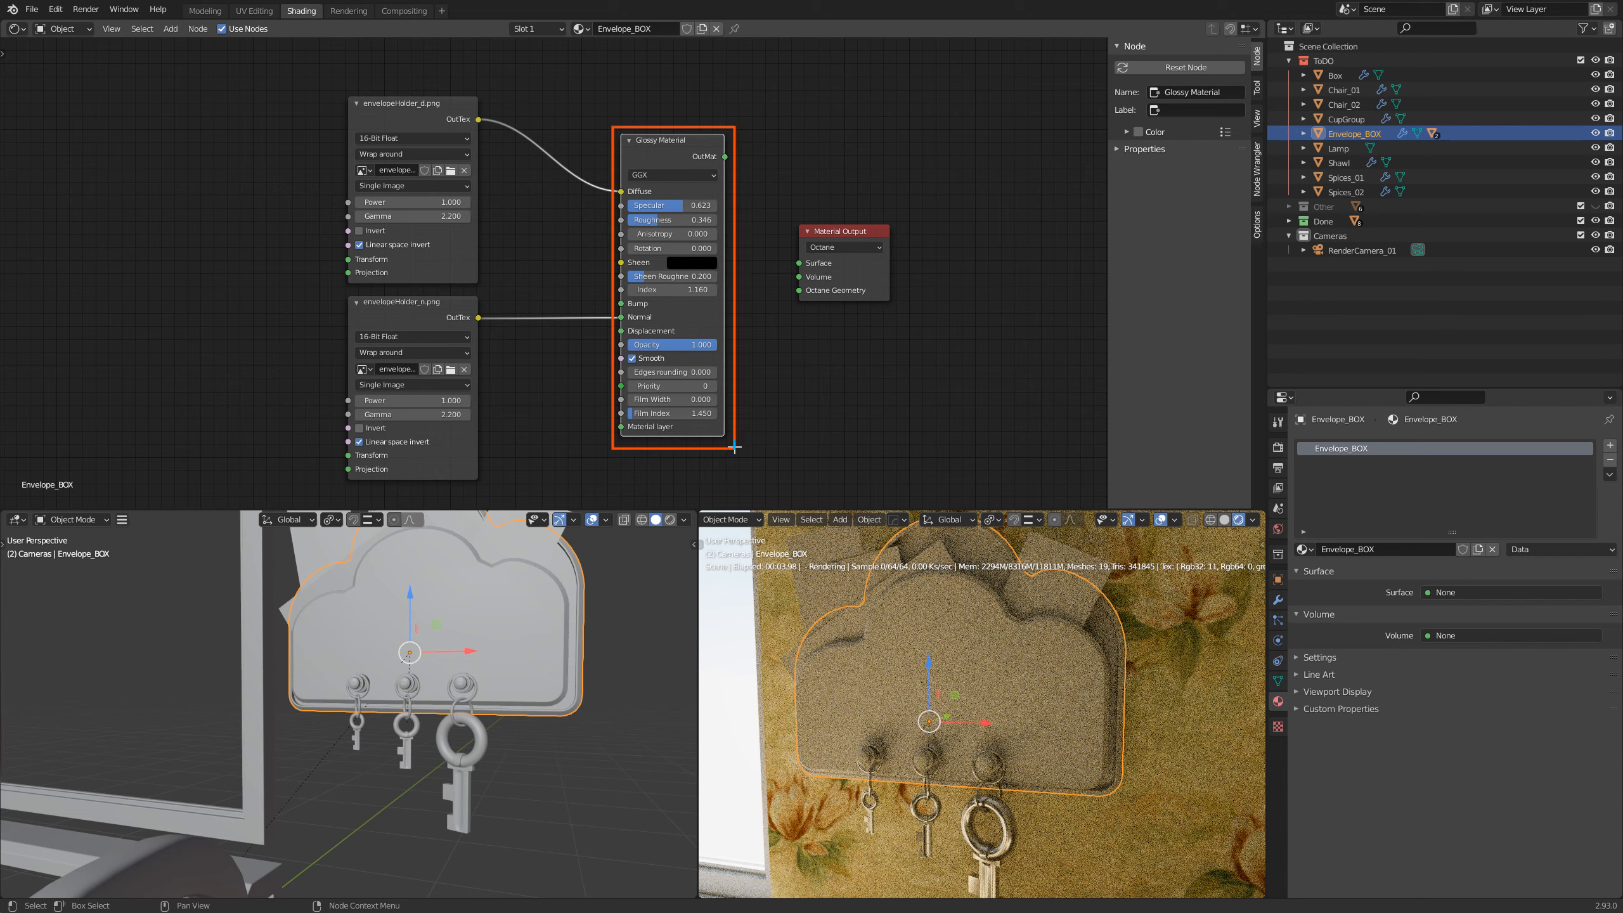
{"action": "key", "text": "Escape"}
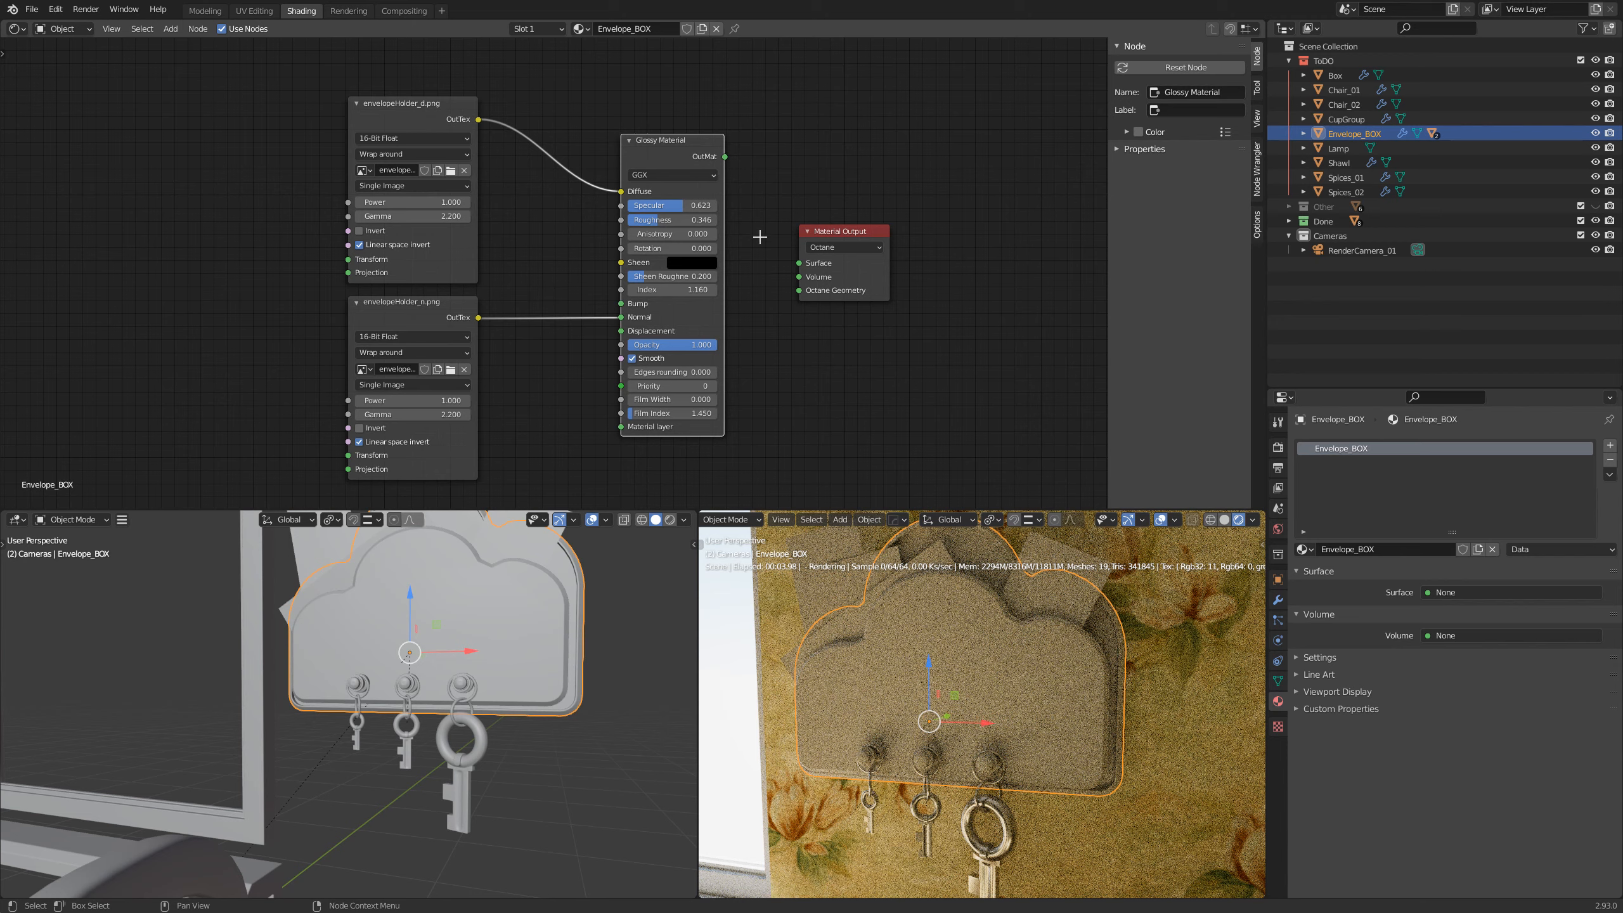
{"action": "left_click_drag", "start_coordinate": [726, 160], "coordinate": [799, 262]}
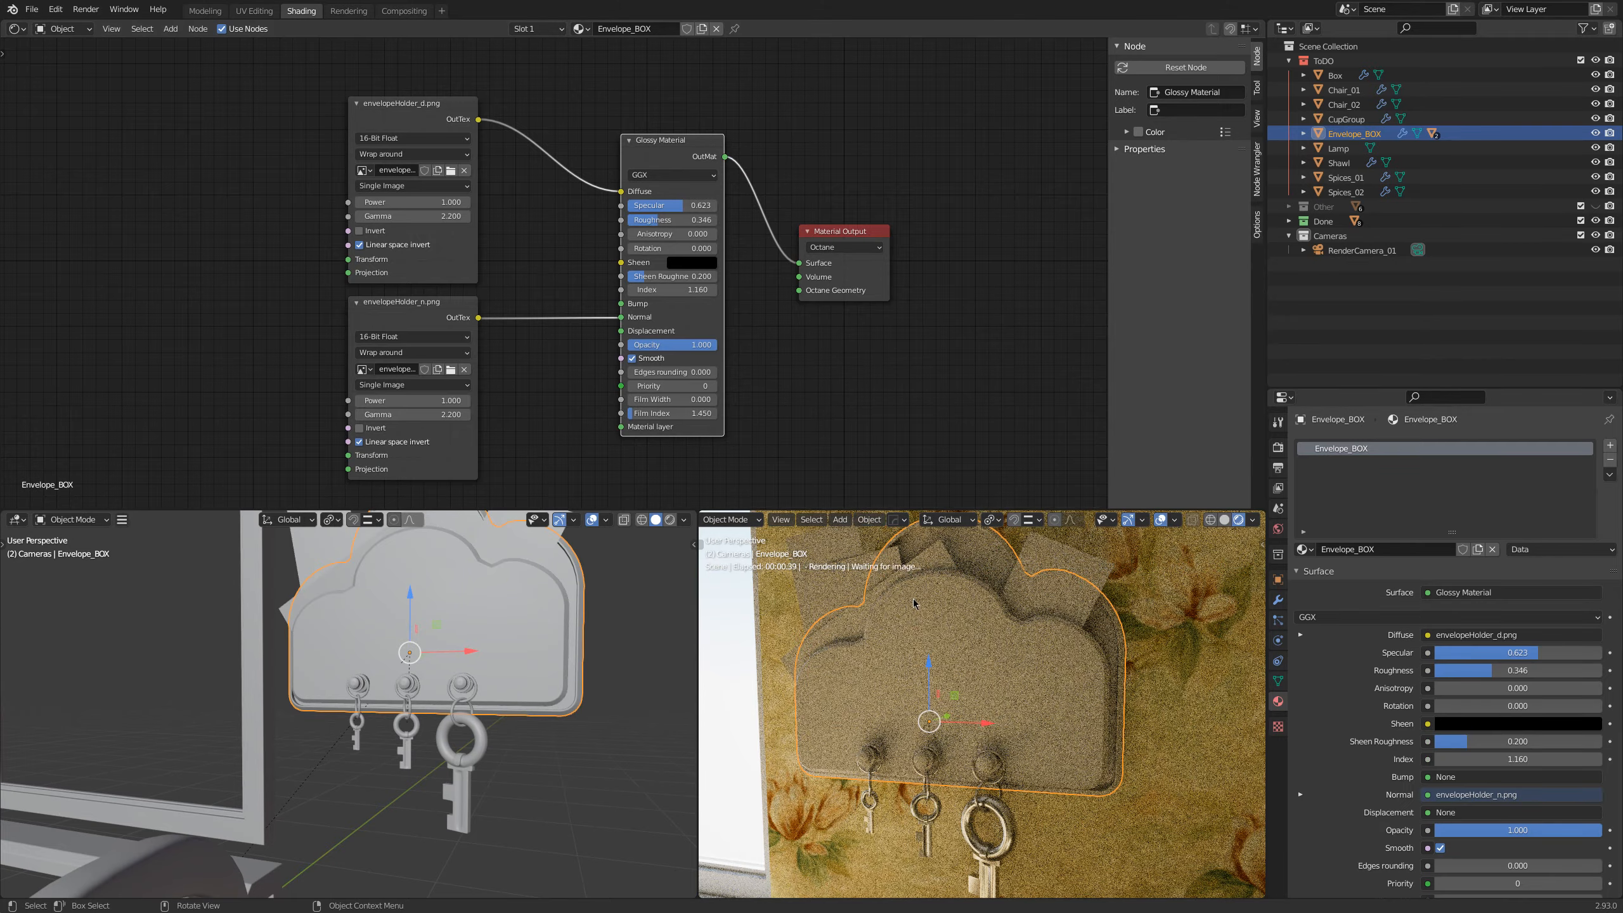
{"action": "middle_click_drag", "start_coordinate": [948, 666], "coordinate": [964, 687]}
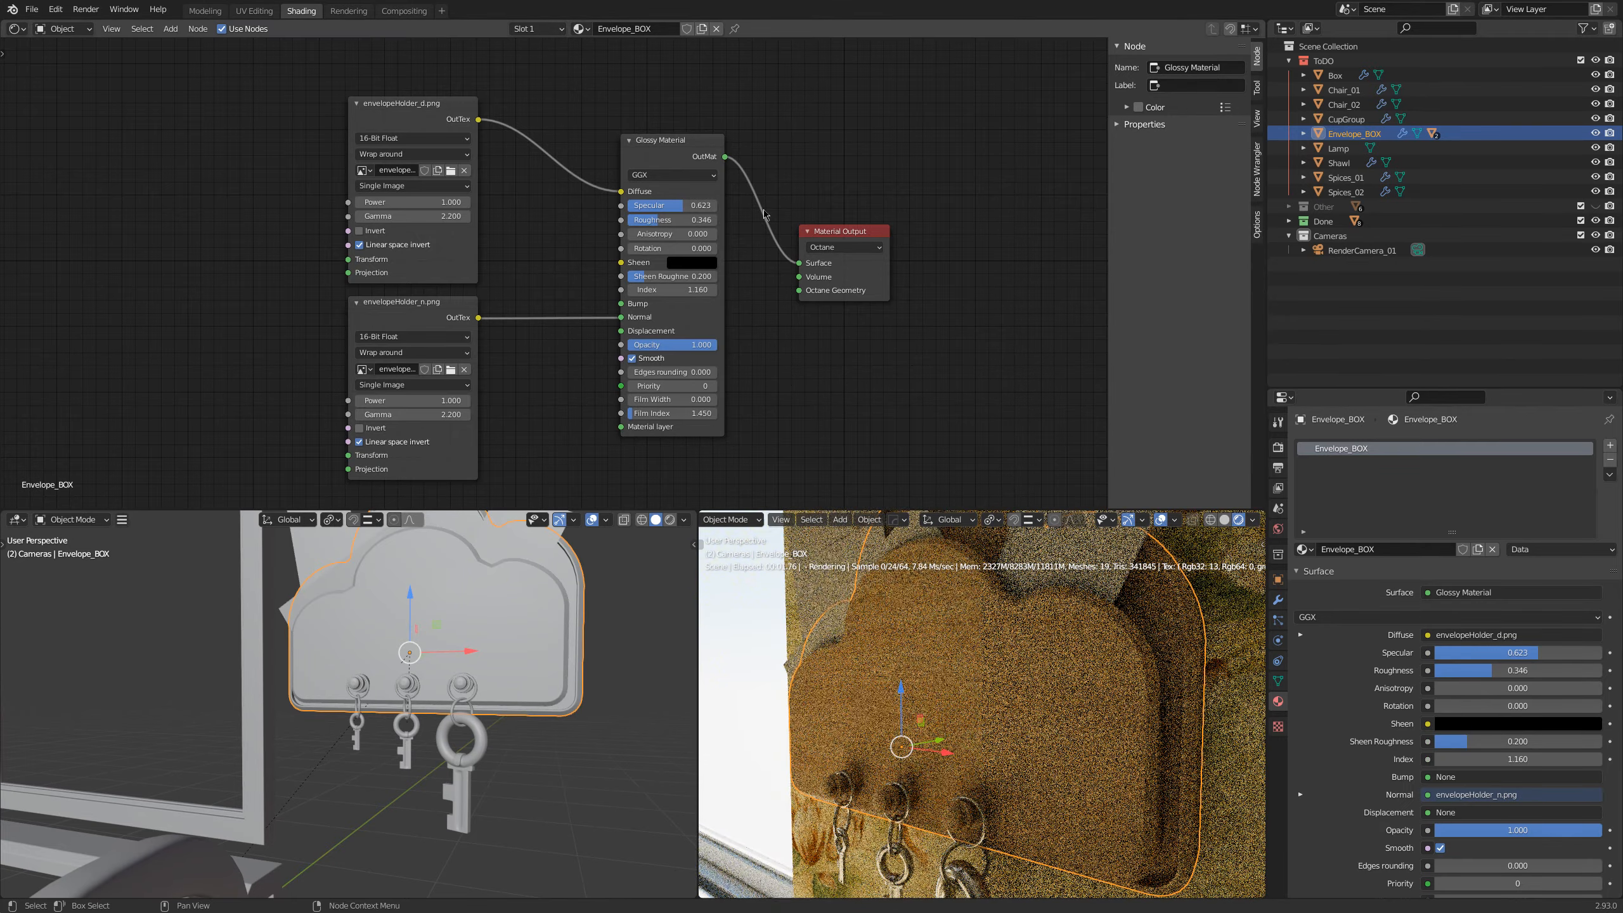
Step: Select the envelopes in the holder and connect the Envelope group to the Material Output's Surface in both Envelope_01 and Envelope_02
{"action": "scroll", "coordinate": [804, 163], "scroll_direction": "up", "scroll_amount": 2}
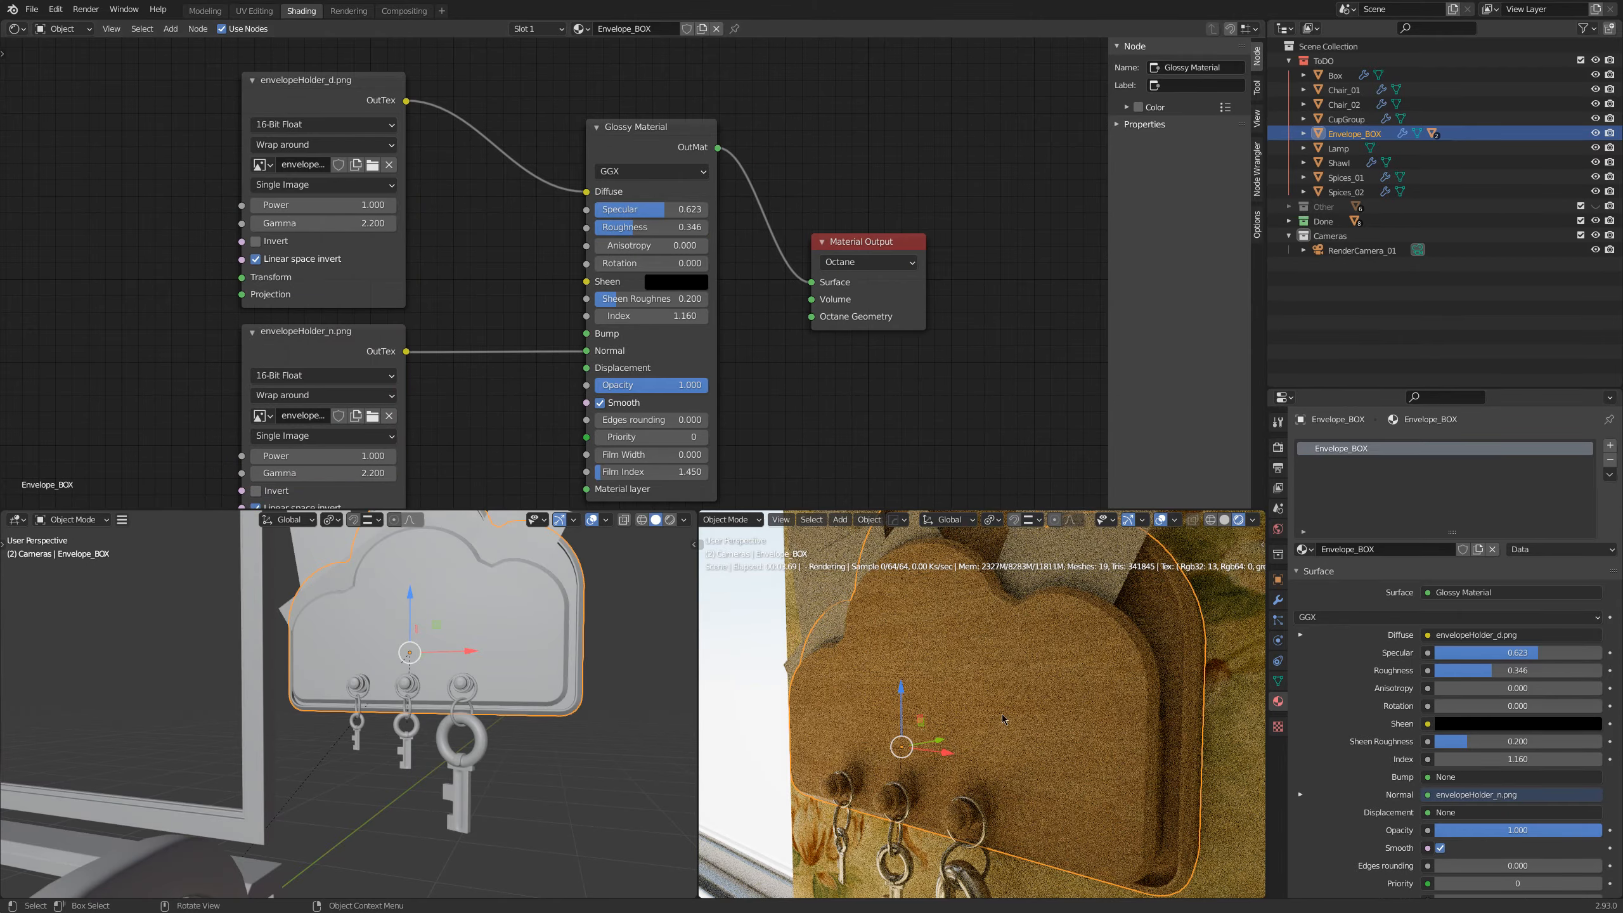
{"action": "middle_click_drag", "start_coordinate": [907, 690], "coordinate": [957, 686]}
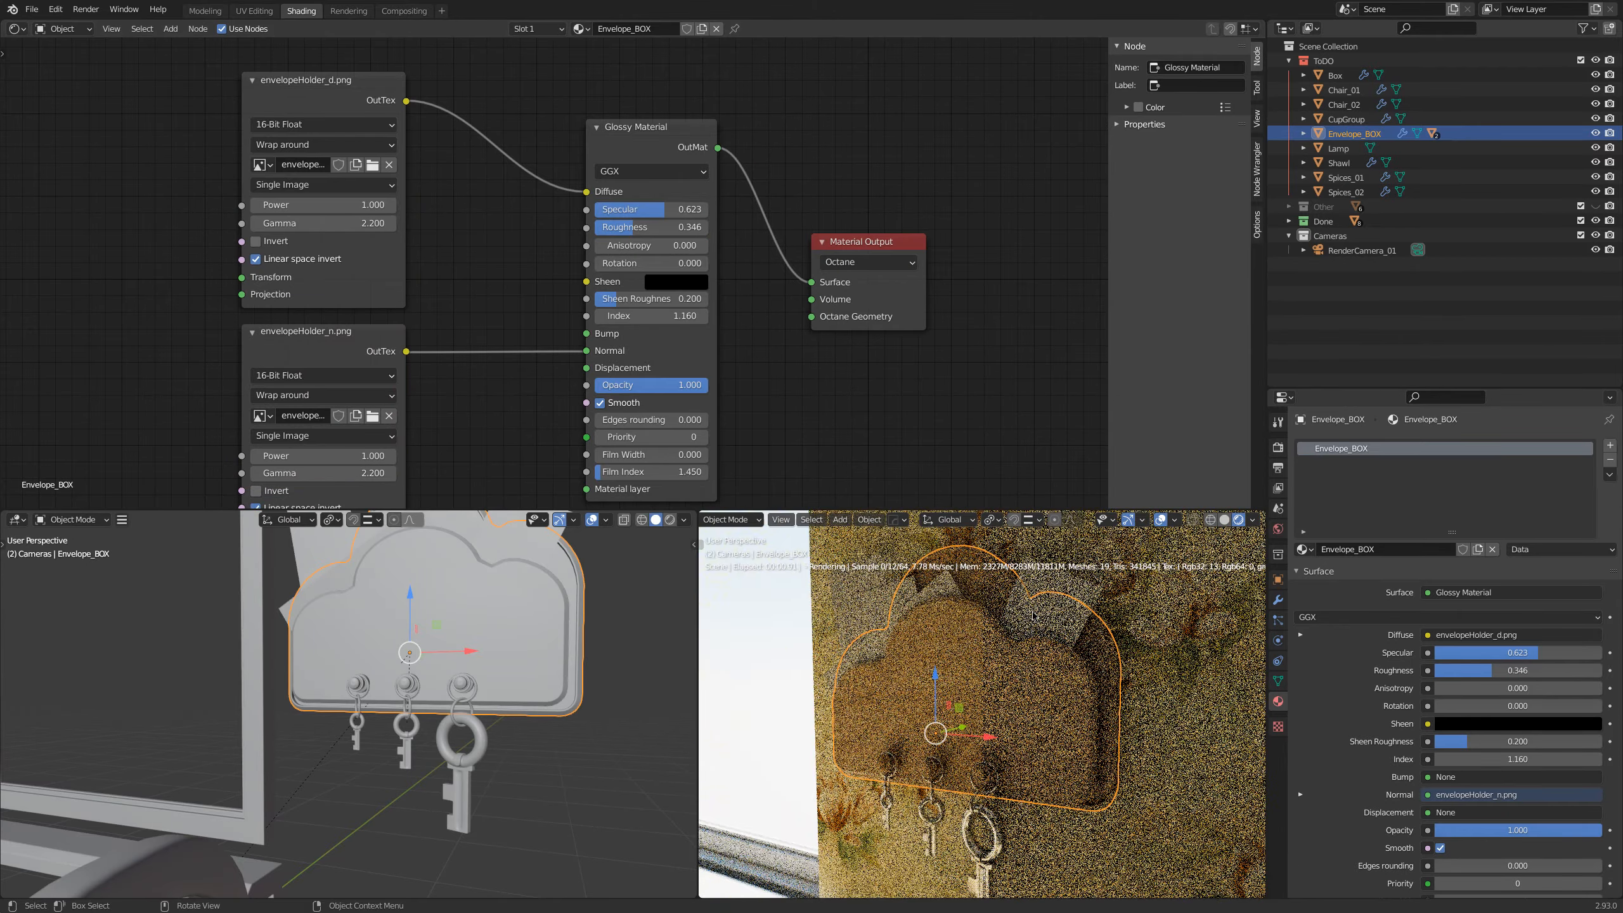
{"action": "left_click", "coordinate": [930, 686]}
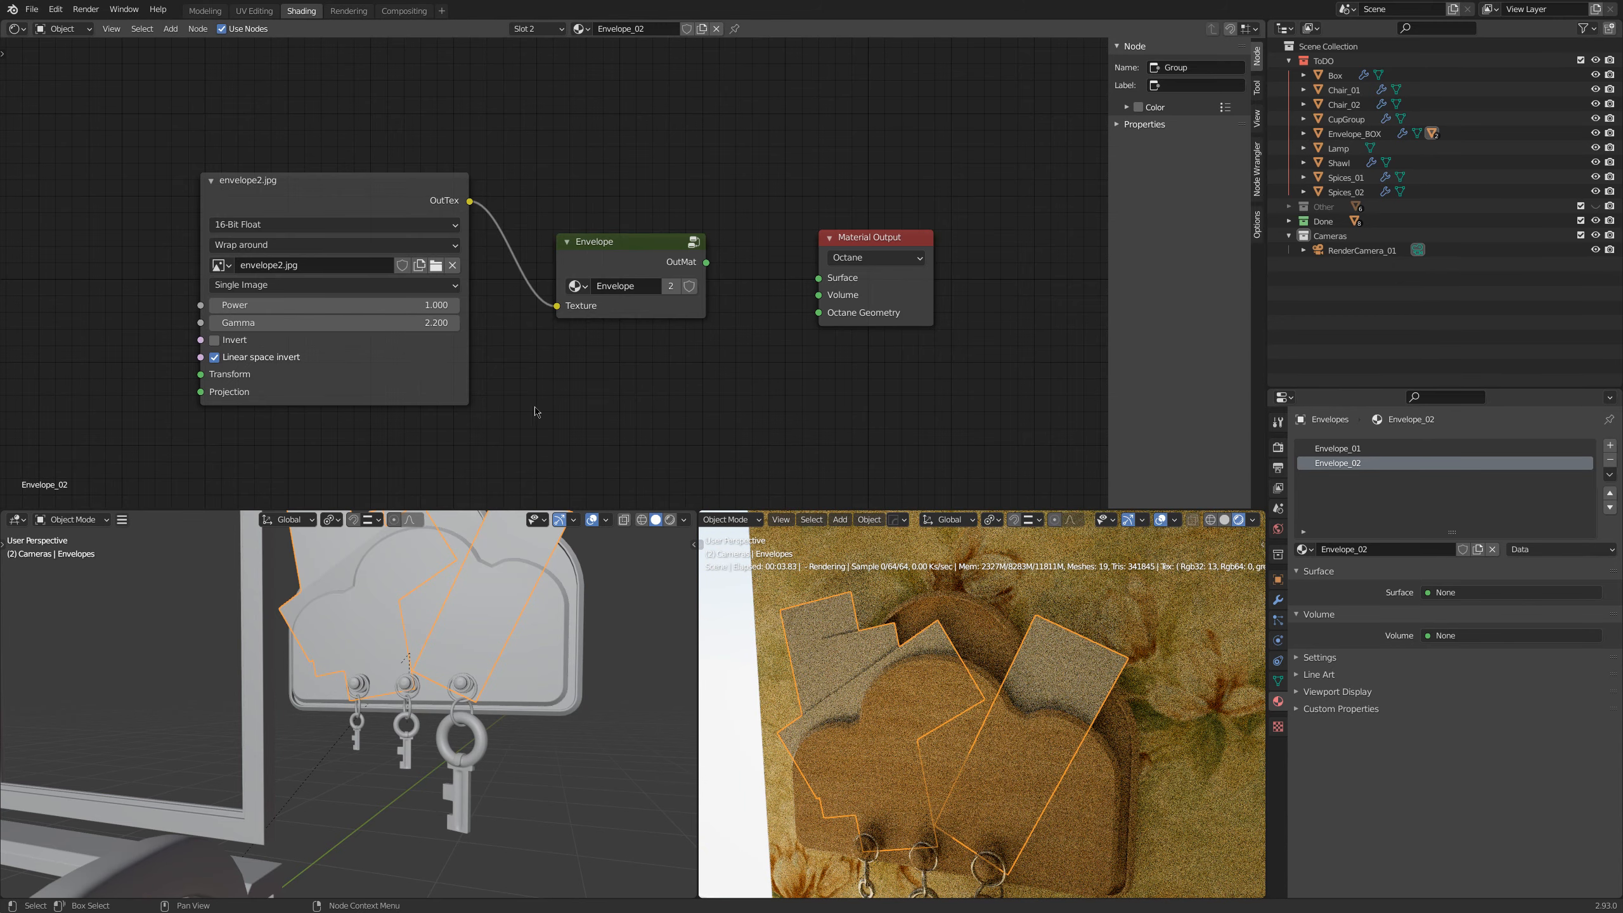
{"action": "left_click", "coordinate": [1349, 451]}
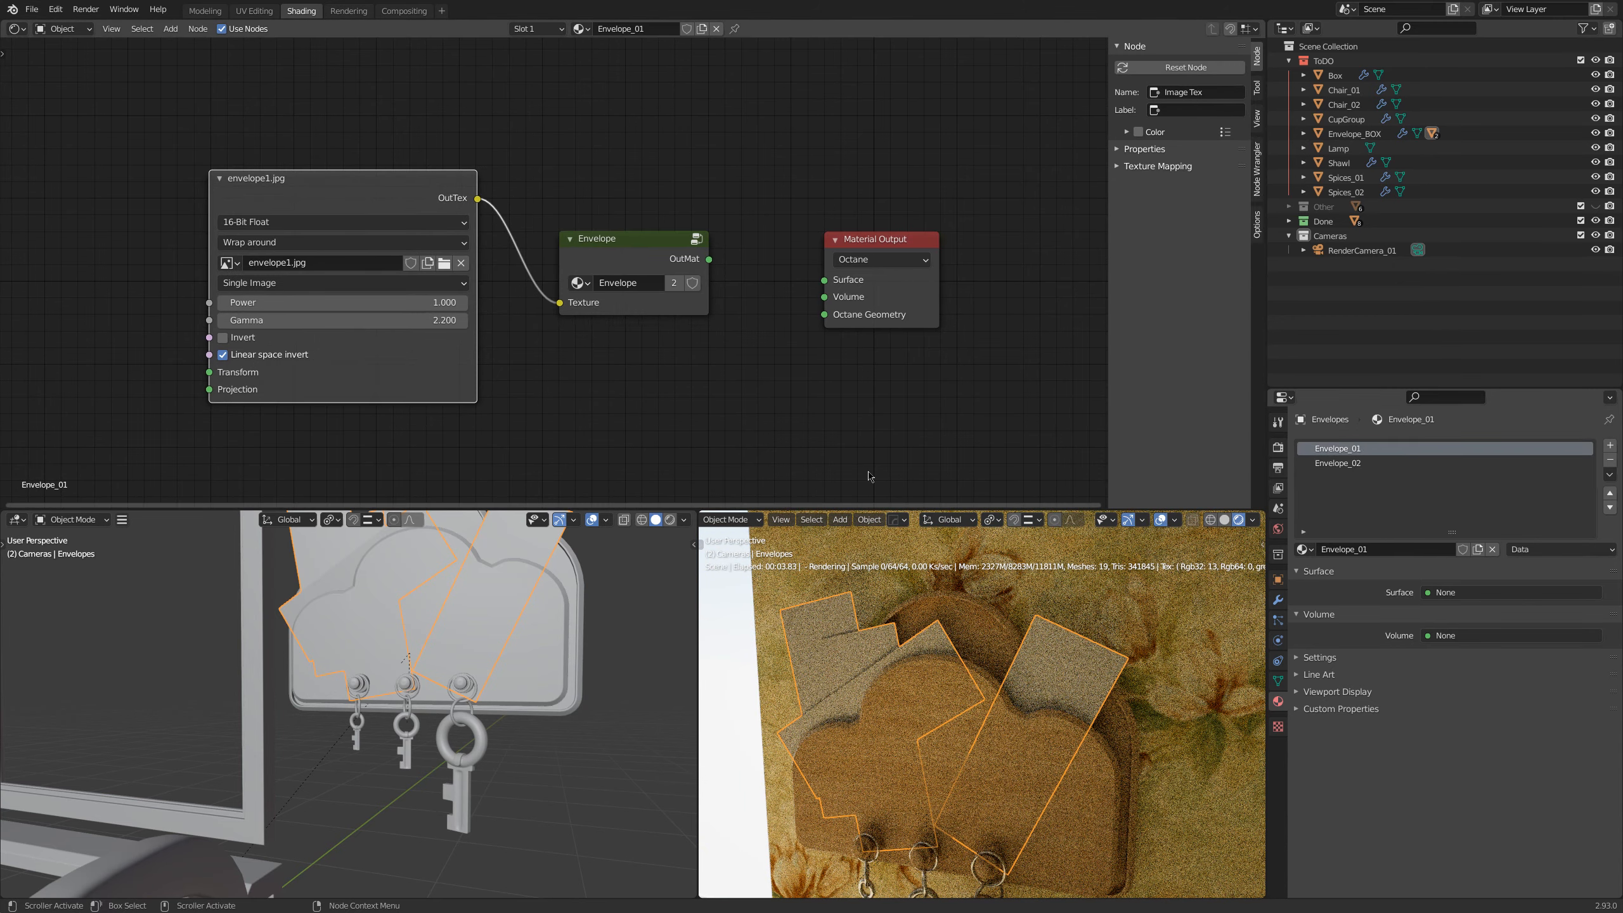
{"action": "left_click", "coordinate": [636, 276]}
{"action": "left_click_drag", "start_coordinate": [710, 259], "coordinate": [824, 280]}
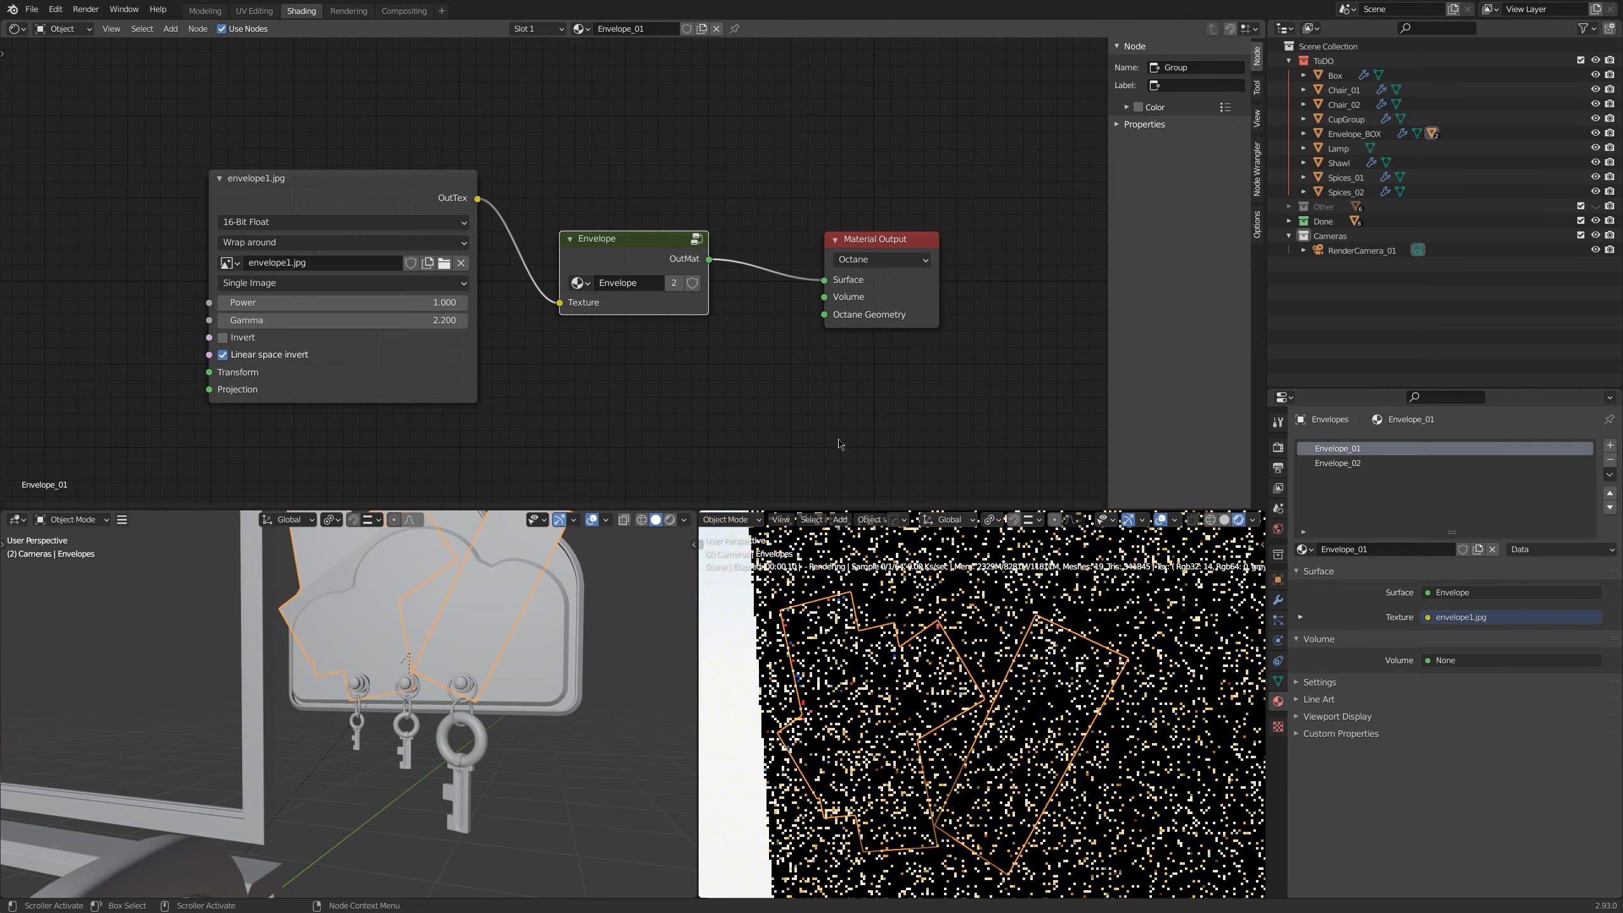
{"action": "left_click", "coordinate": [1330, 464]}
{"action": "left_click_drag", "start_coordinate": [712, 264], "coordinate": [824, 281]}
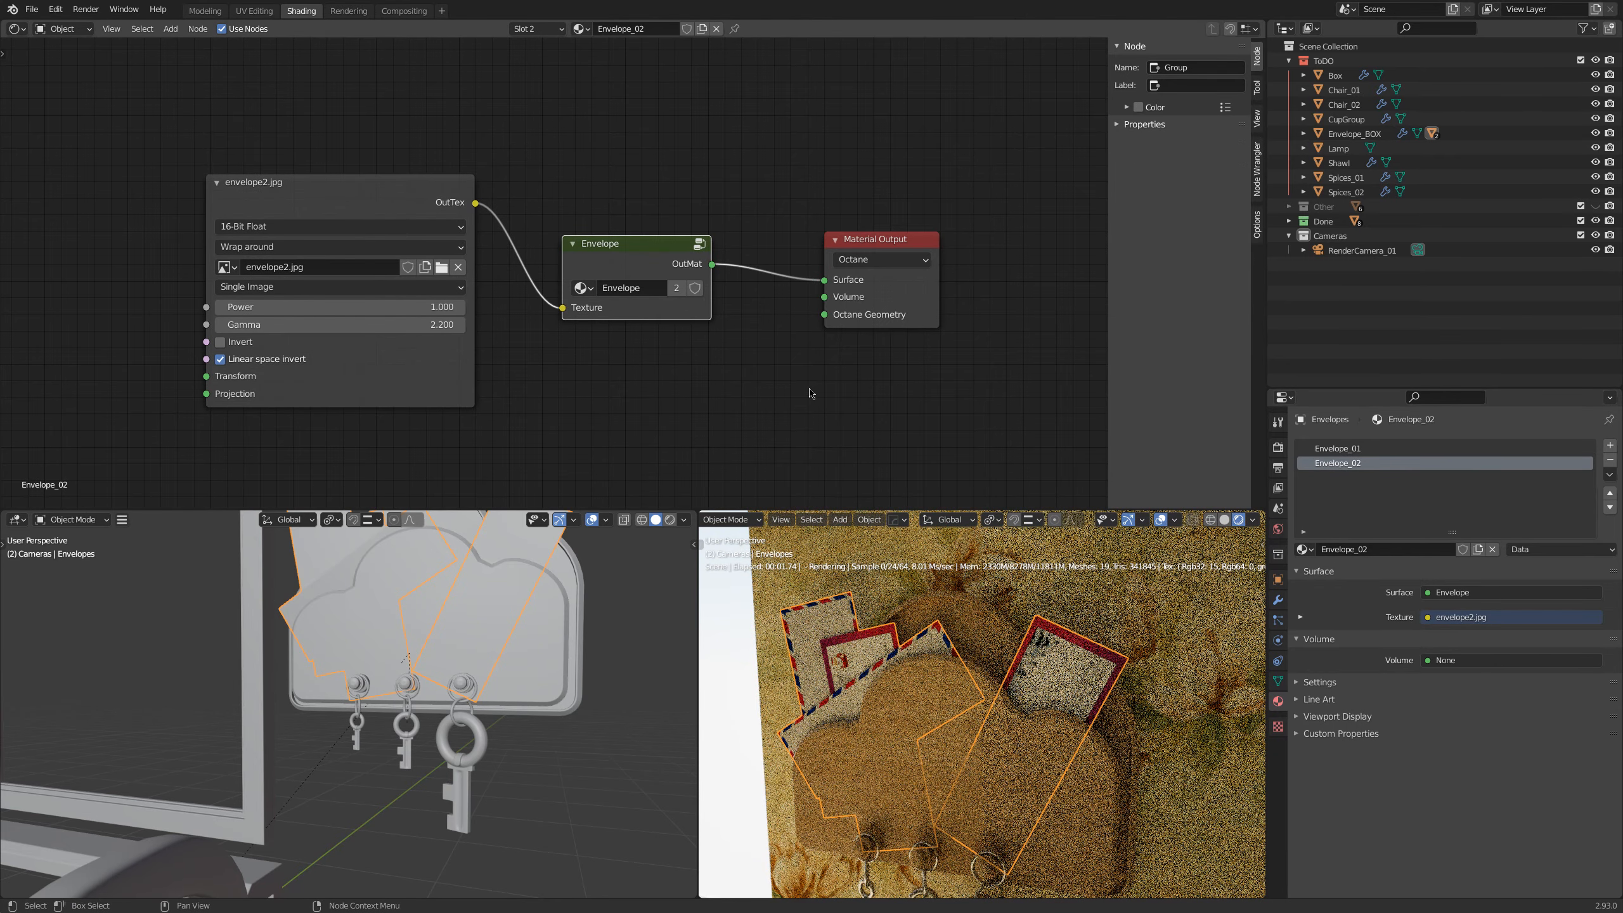
Step: Look inside the Envelope node group at its Glossy Material's Specular, Roughness, Index and the Texture input feeding Diffuse, and leave the group
{"action": "key", "text": "Tab"}
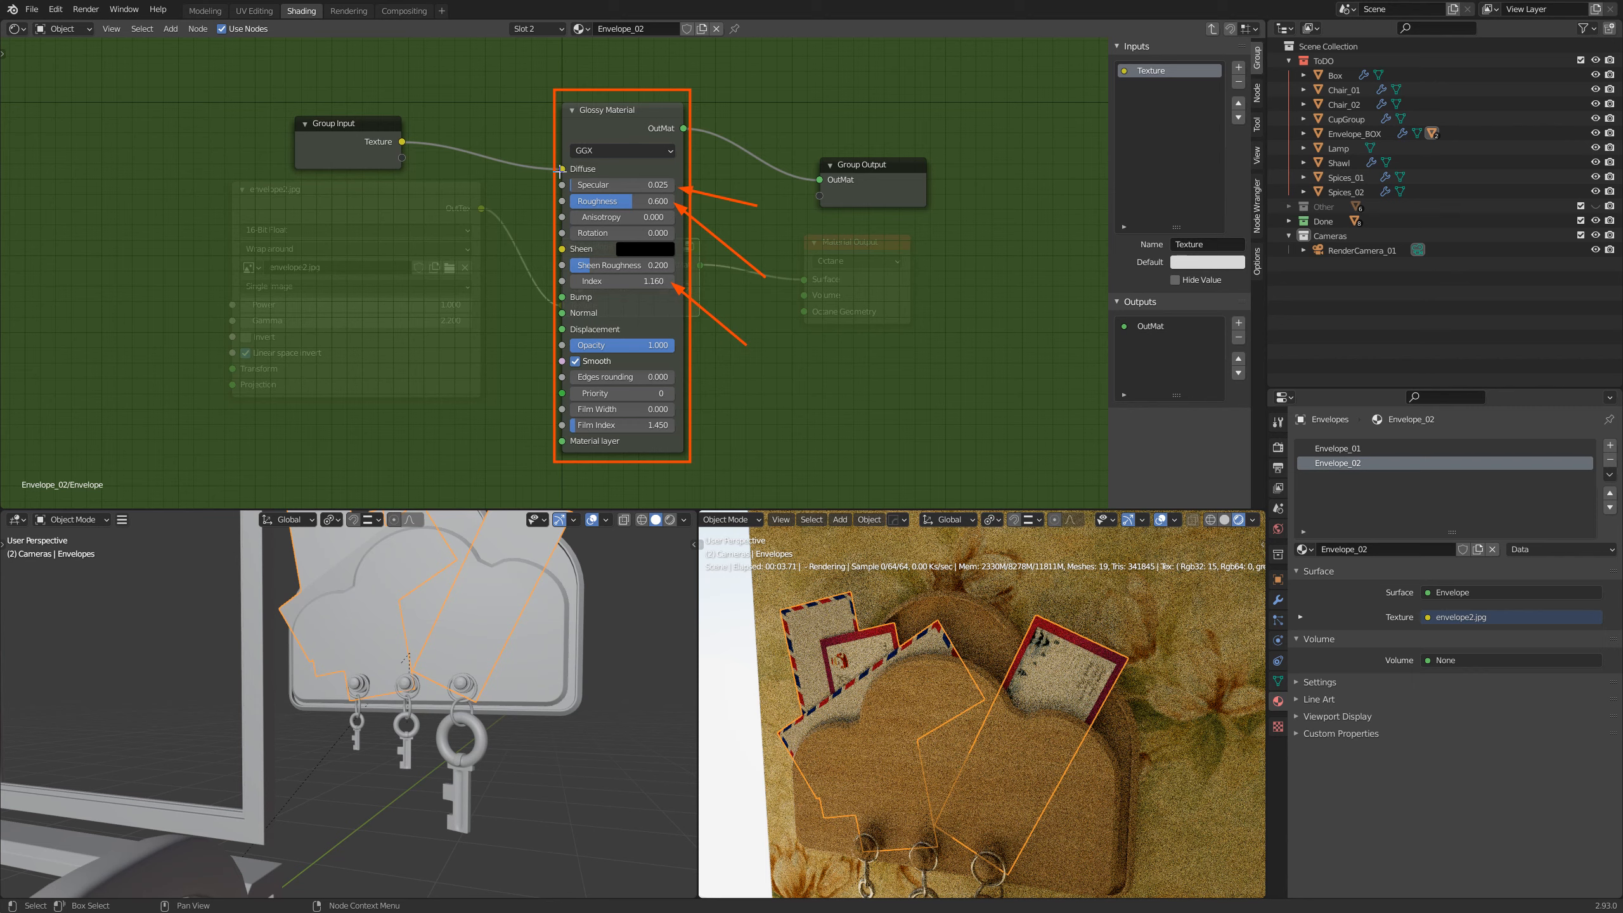
{"action": "left_click_drag", "start_coordinate": [560, 171], "coordinate": [442, 134]}
{"action": "left_click_drag", "start_coordinate": [1115, 60], "coordinate": [1221, 83]}
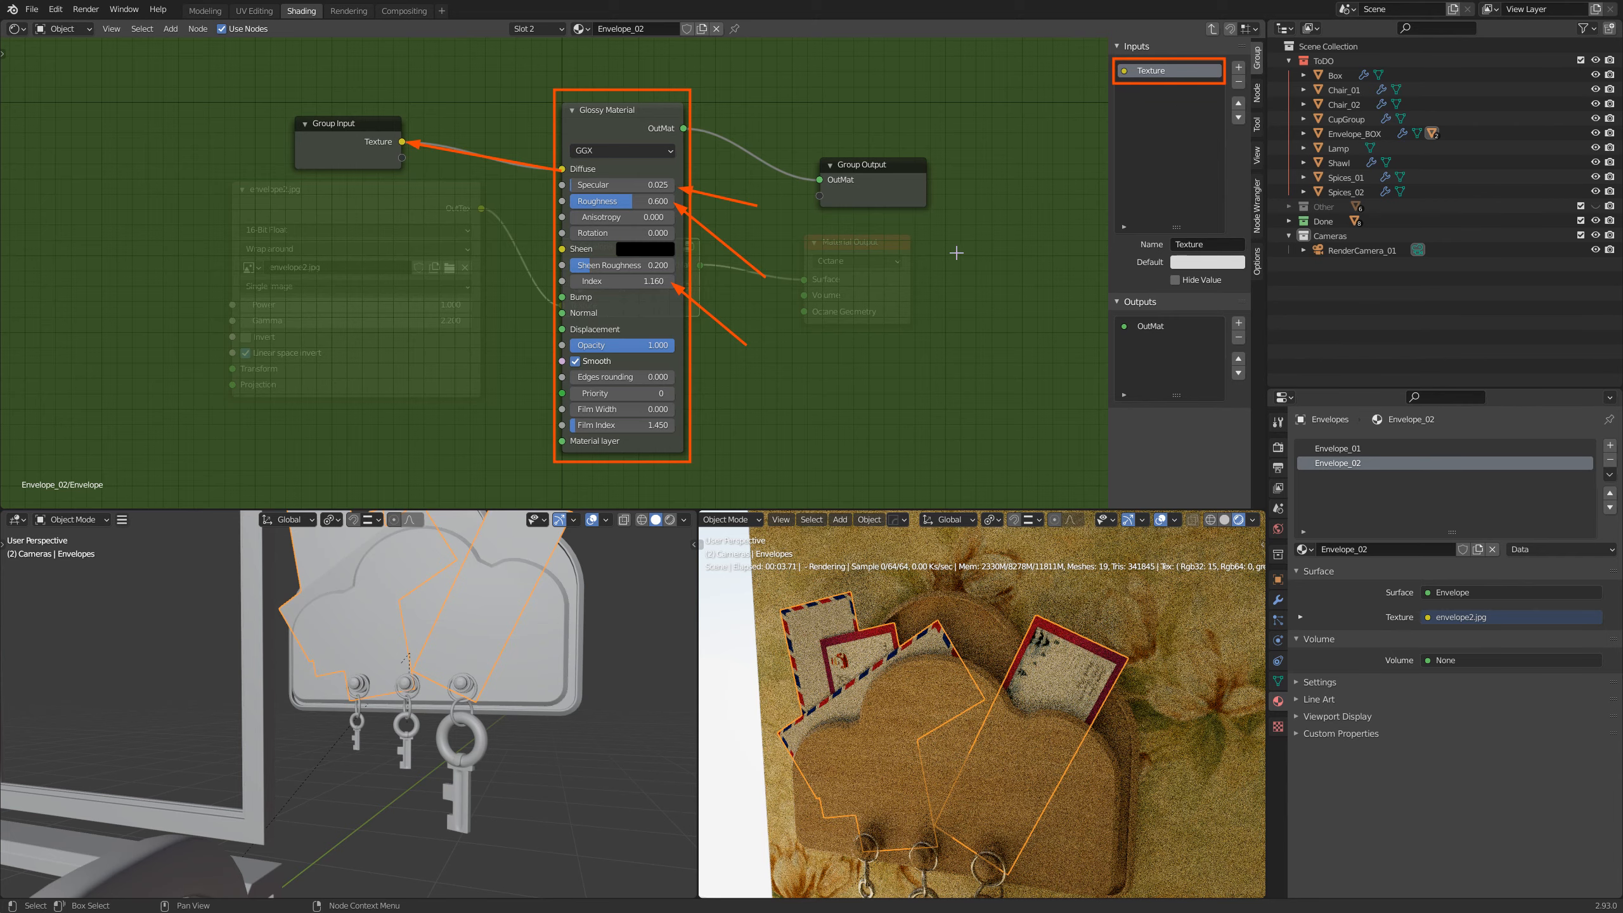
{"action": "key", "text": "ctrl+z"}
{"action": "key", "text": "ctrl+z"}
{"action": "key", "text": "ctrl+z"}
{"action": "key", "text": "ctrl+z"}
{"action": "key", "text": "ctrl+z"}
{"action": "key", "text": "ctrl+z"}
{"action": "key", "text": "Tab"}
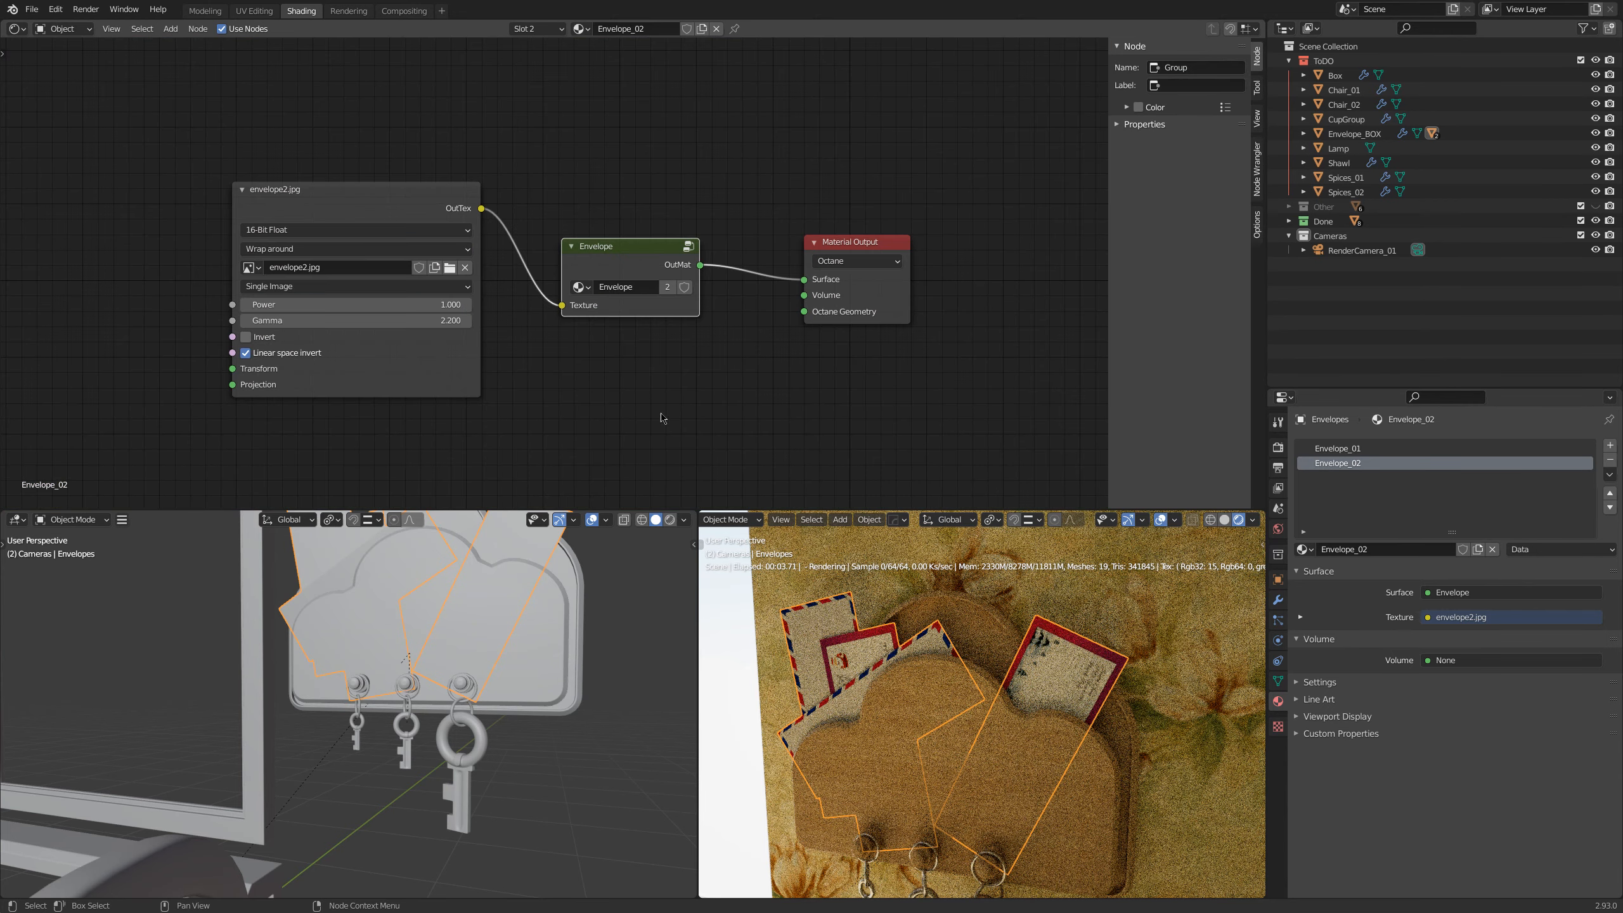
Step: Compare the image textures feeding the shared Envelope group in Envelope_01 and Envelope_02
{"action": "left_click", "coordinate": [1350, 449]}
{"action": "left_click_drag", "start_coordinate": [230, 169], "coordinate": [311, 197]}
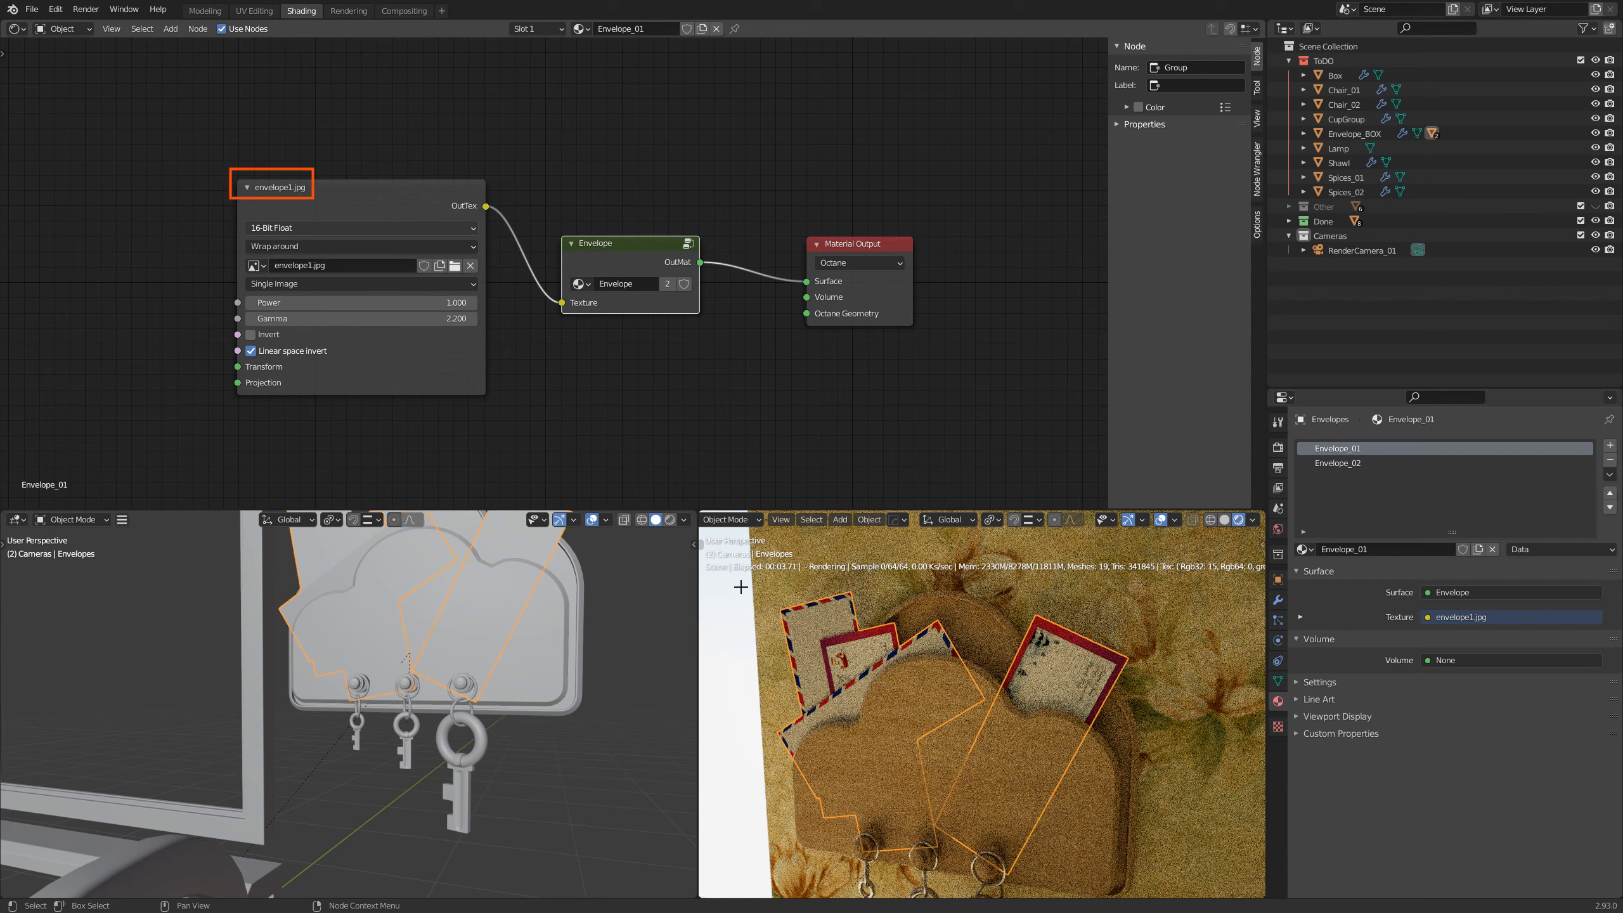
{"action": "key", "text": "ctrl+z"}
{"action": "key", "text": "ctrl+z"}
{"action": "key", "text": "ctrl+z"}
{"action": "left_click", "coordinate": [1350, 464]}
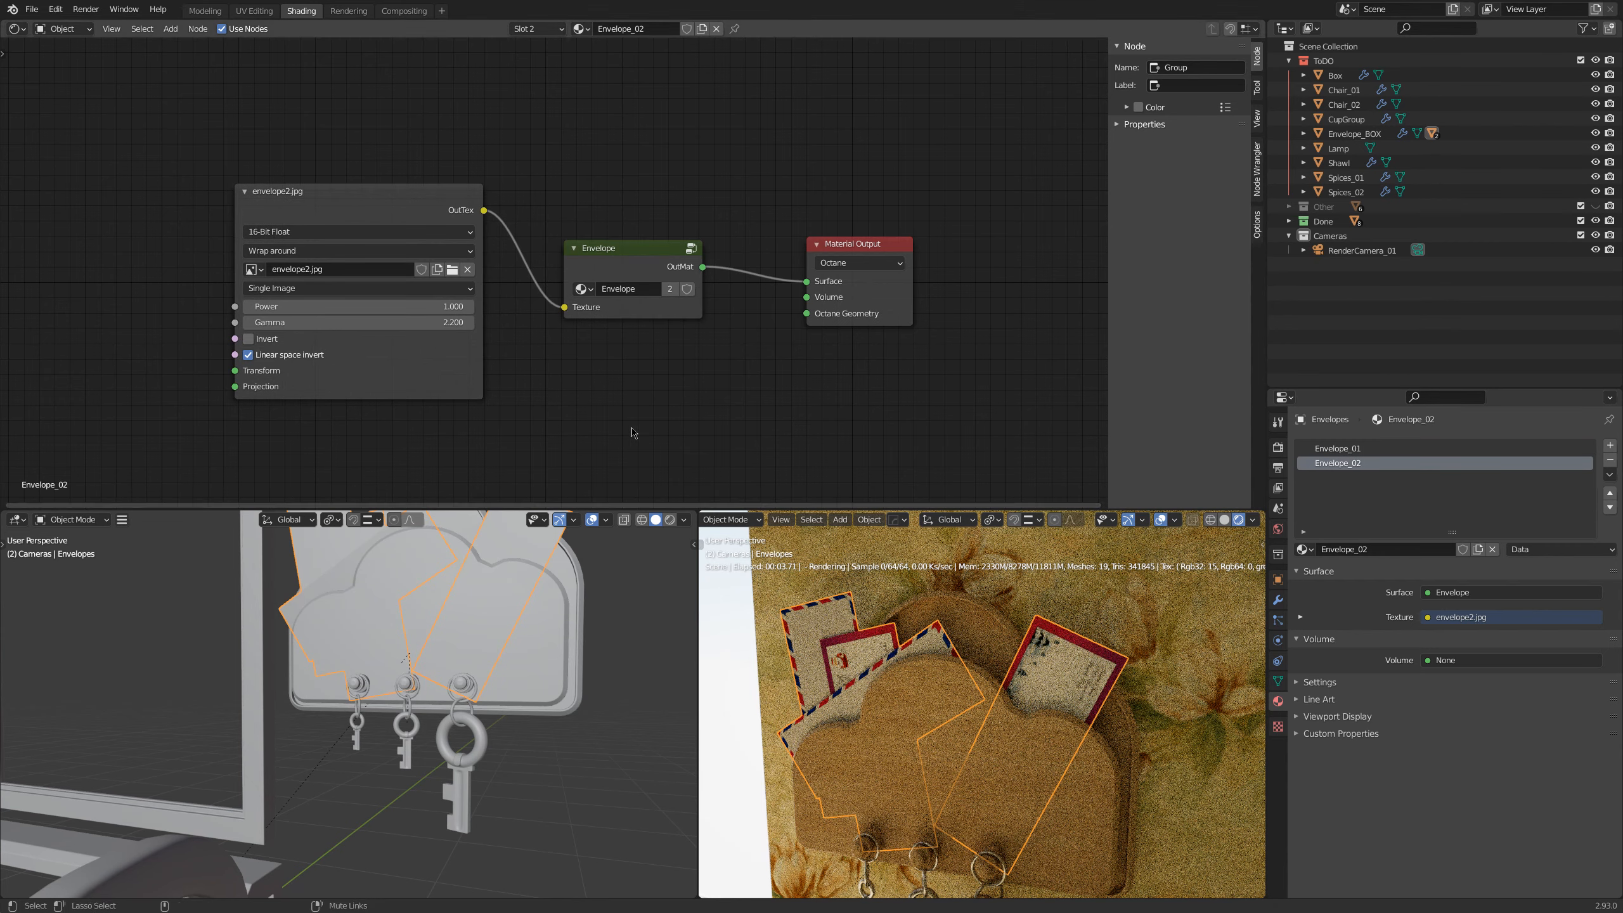
{"action": "left_click_drag", "start_coordinate": [226, 175], "coordinate": [311, 203]}
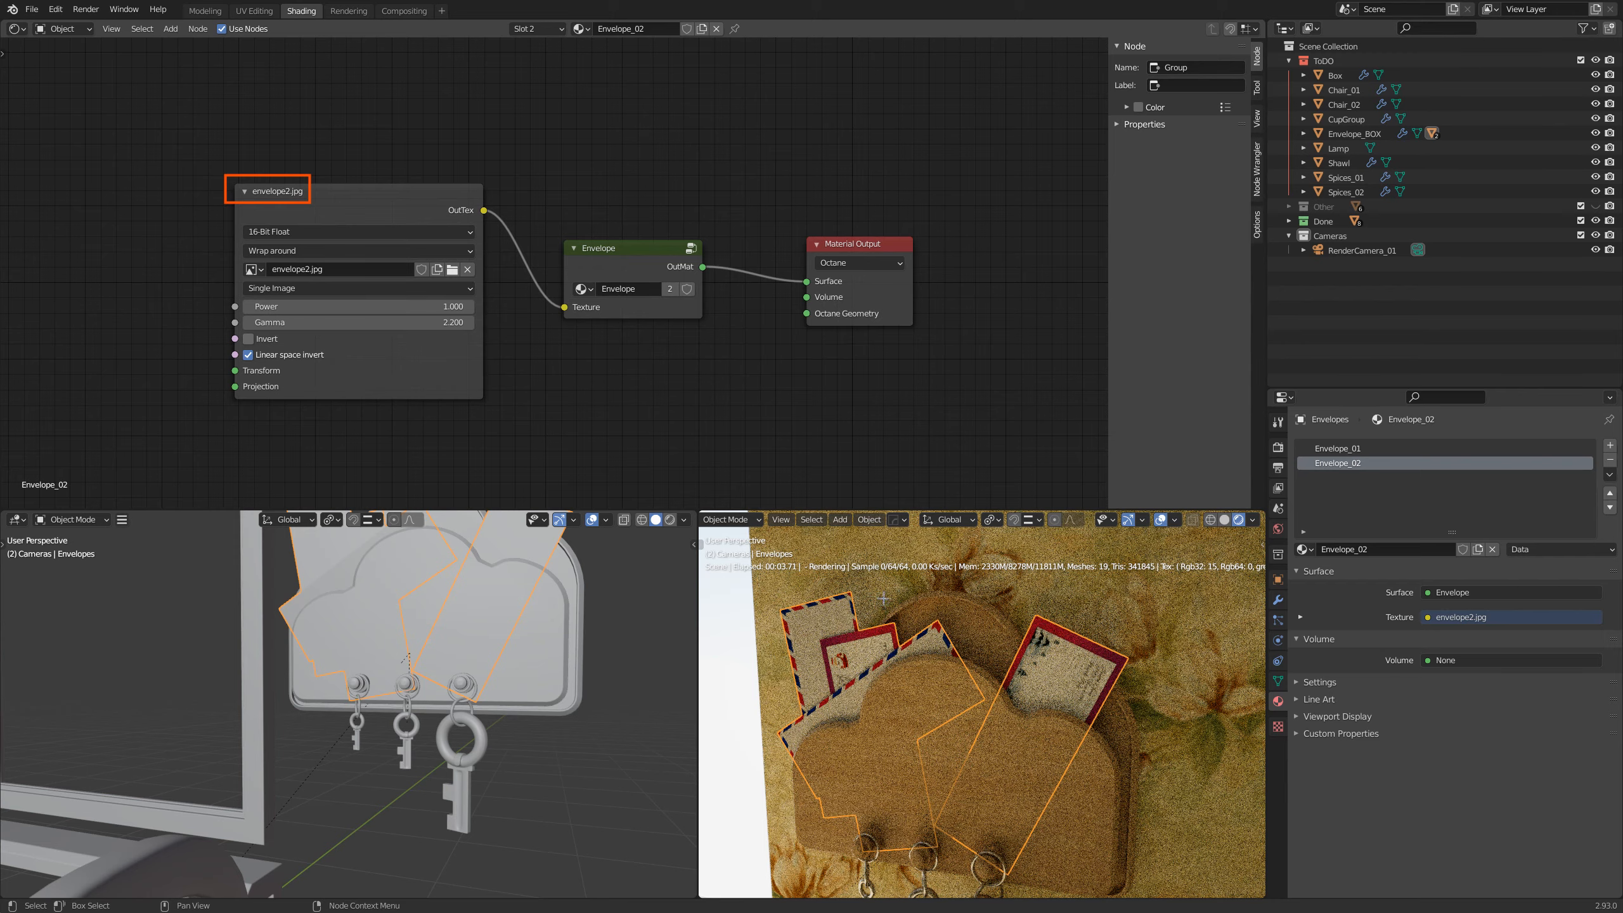
{"action": "key", "text": "ctrl+z"}
{"action": "key", "text": "ctrl+z"}
{"action": "key", "text": "ctrl+z"}
{"action": "left_click_drag", "start_coordinate": [564, 307], "coordinate": [556, 428]}
{"action": "left_click_drag", "start_coordinate": [483, 210], "coordinate": [564, 307]}
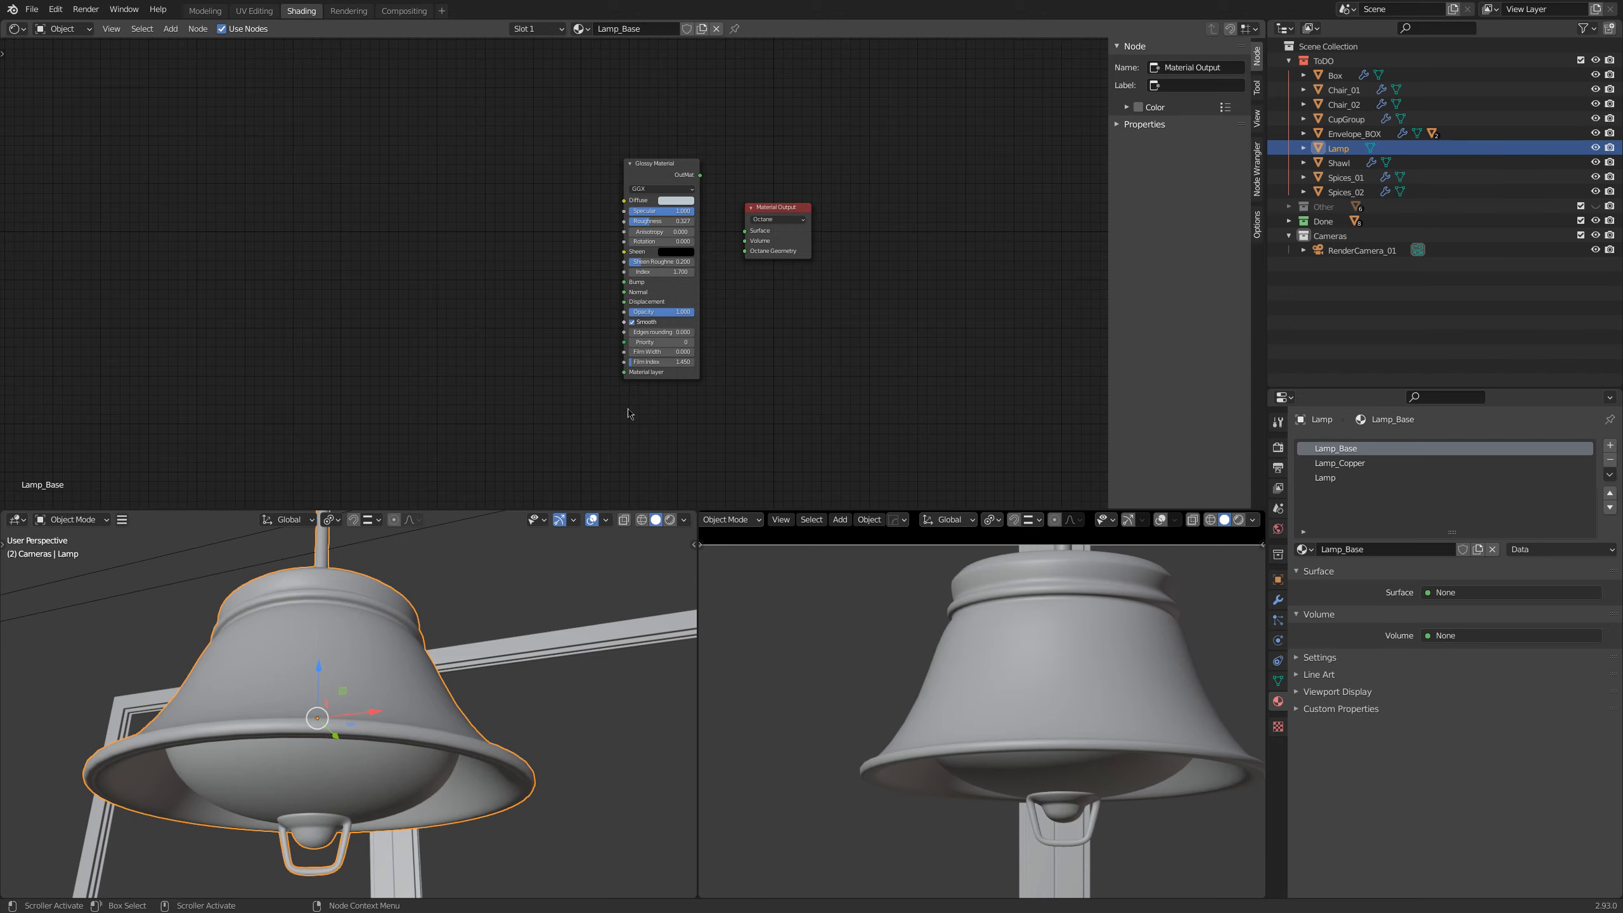
Step: Switch the lamp's camera view to rendered shading and redraw the render region around the lampshade
{"action": "scroll", "coordinate": [738, 400], "scroll_direction": "up", "scroll_amount": 1}
{"action": "middle_click_drag", "start_coordinate": [794, 357], "coordinate": [793, 360]}
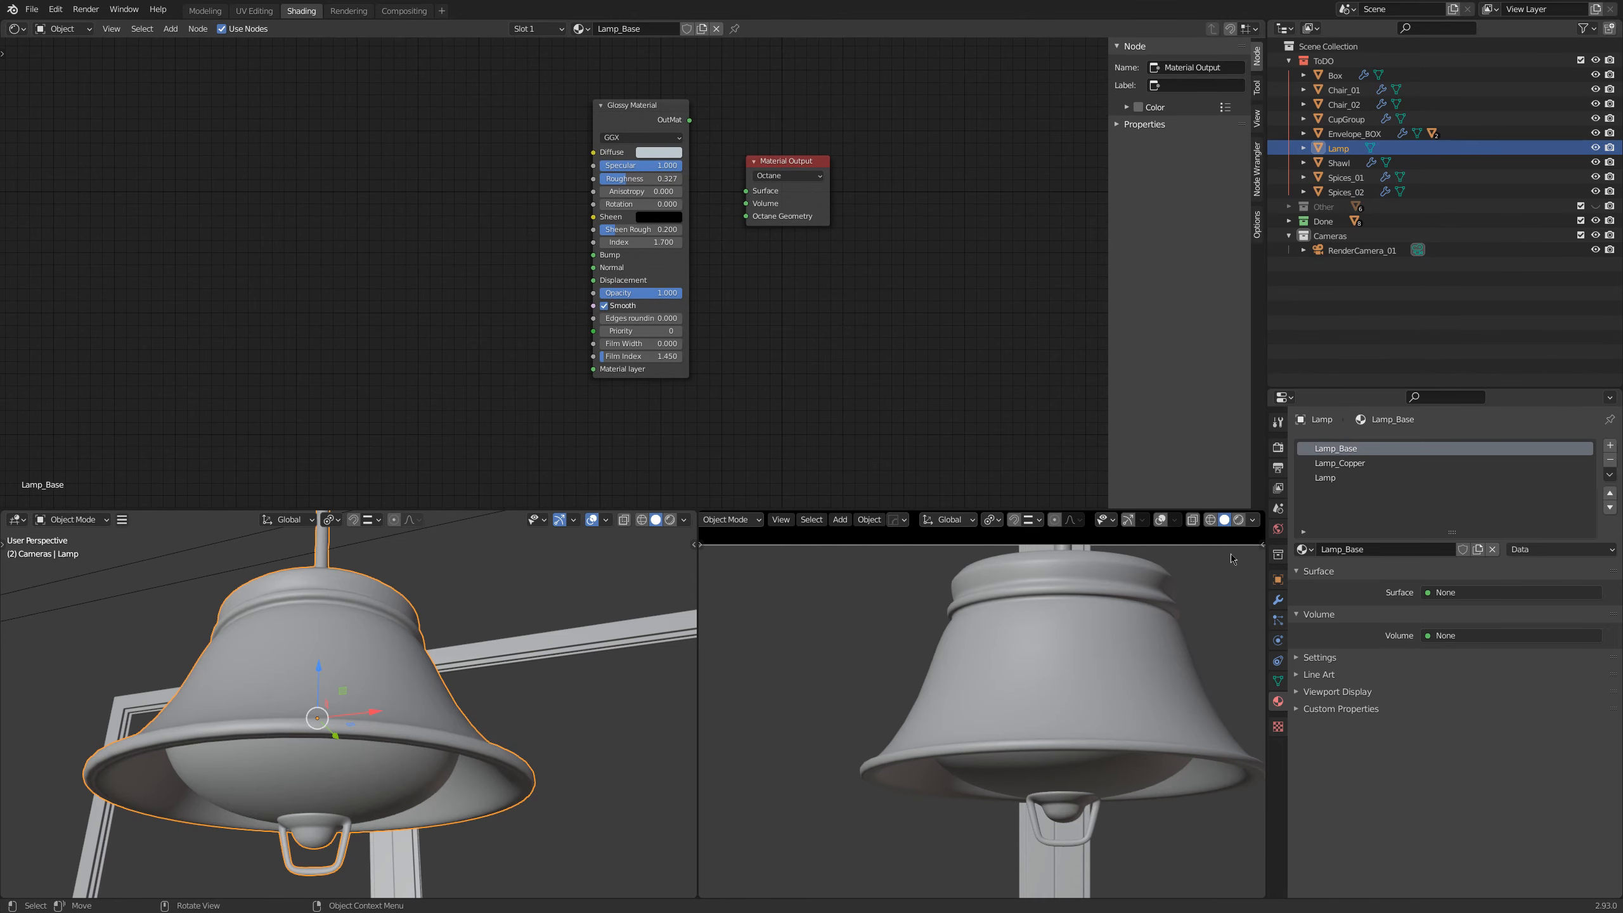
{"action": "left_click", "coordinate": [1237, 521]}
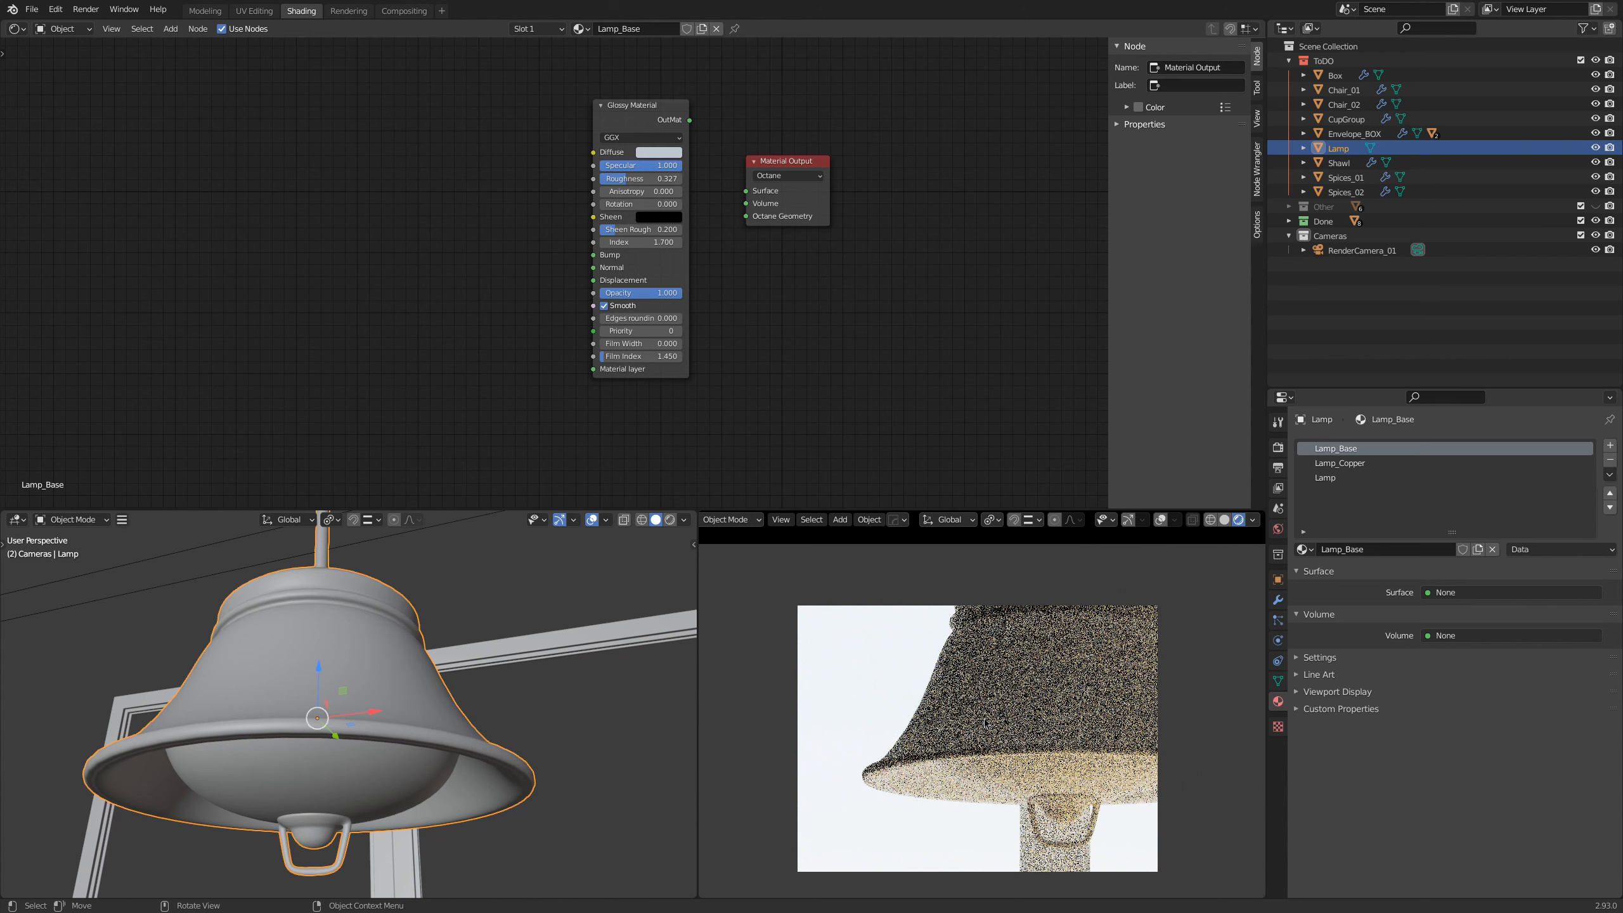
{"action": "key", "text": "ctrl+b"}
{"action": "left_click_drag", "start_coordinate": [821, 573], "coordinate": [1264, 862]}
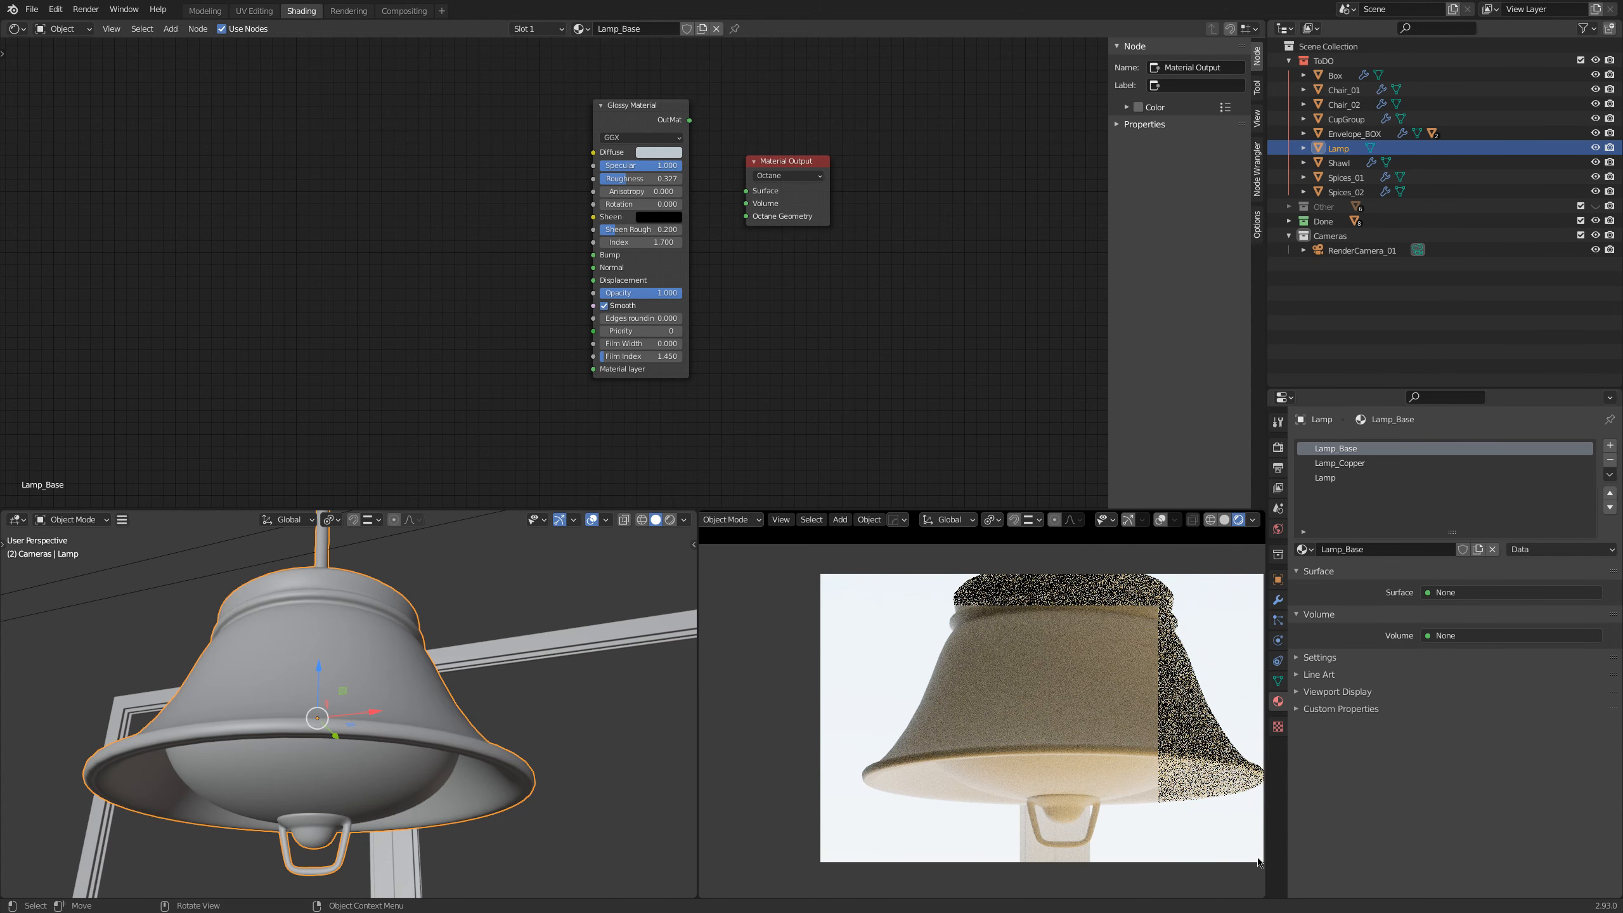
Step: Connect the Glossy Material to the Material Output's Surface in Lamp_Base
{"action": "scroll", "coordinate": [837, 359], "scroll_direction": "up", "scroll_amount": 5}
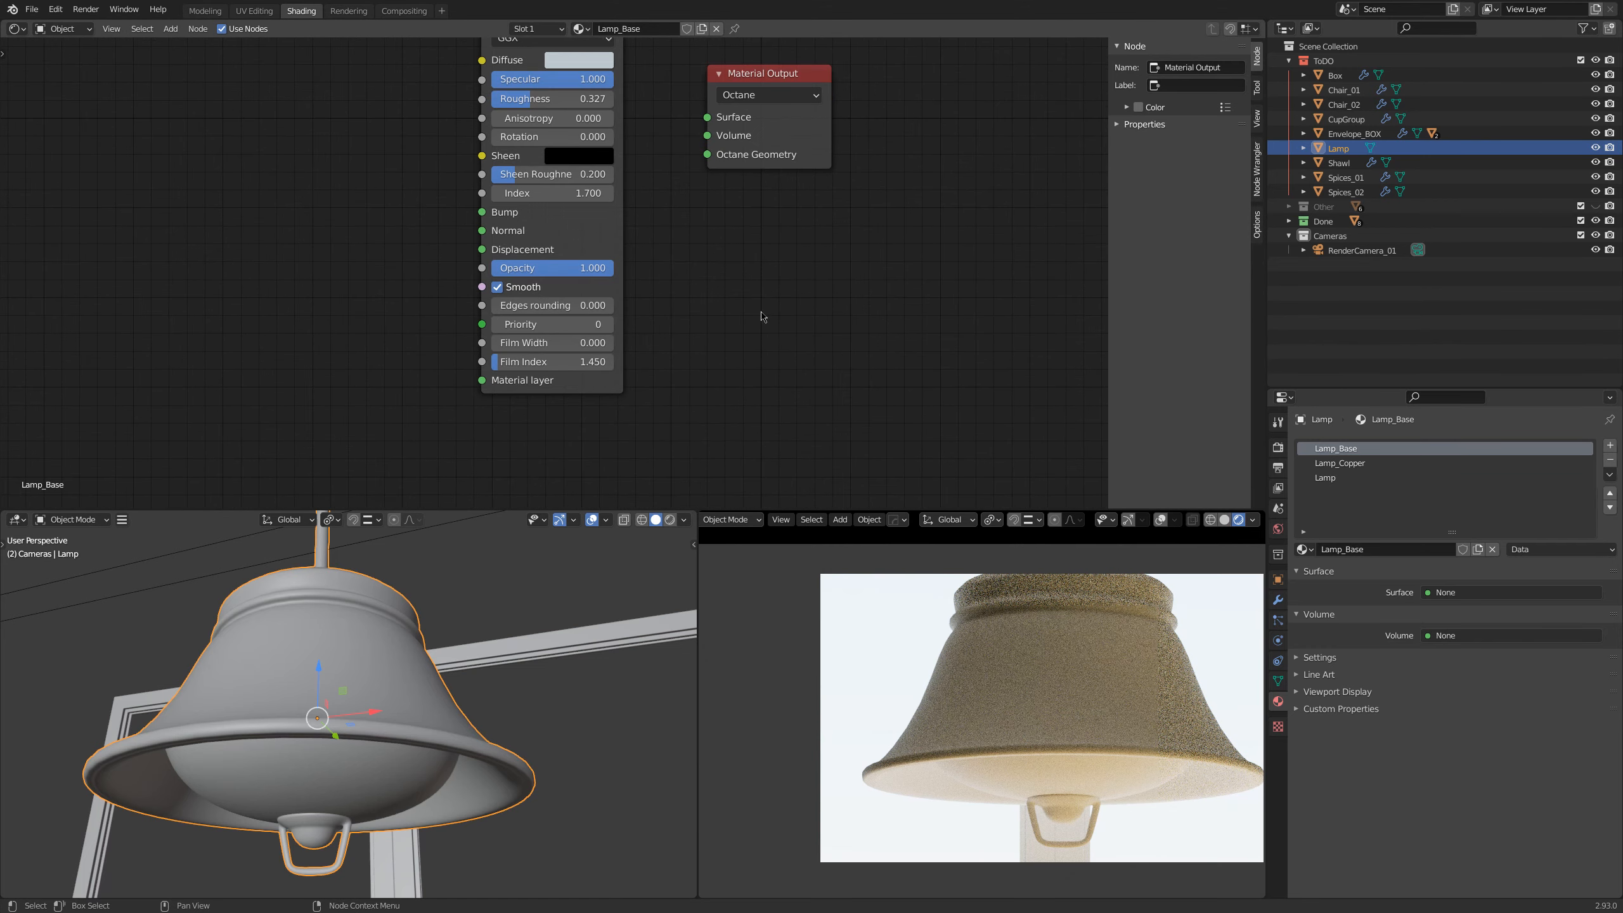
{"action": "middle_click_drag", "start_coordinate": [706, 270], "coordinate": [750, 378]}
{"action": "scroll", "coordinate": [751, 383], "scroll_direction": "down", "scroll_amount": 1}
{"action": "left_click", "coordinate": [622, 117]}
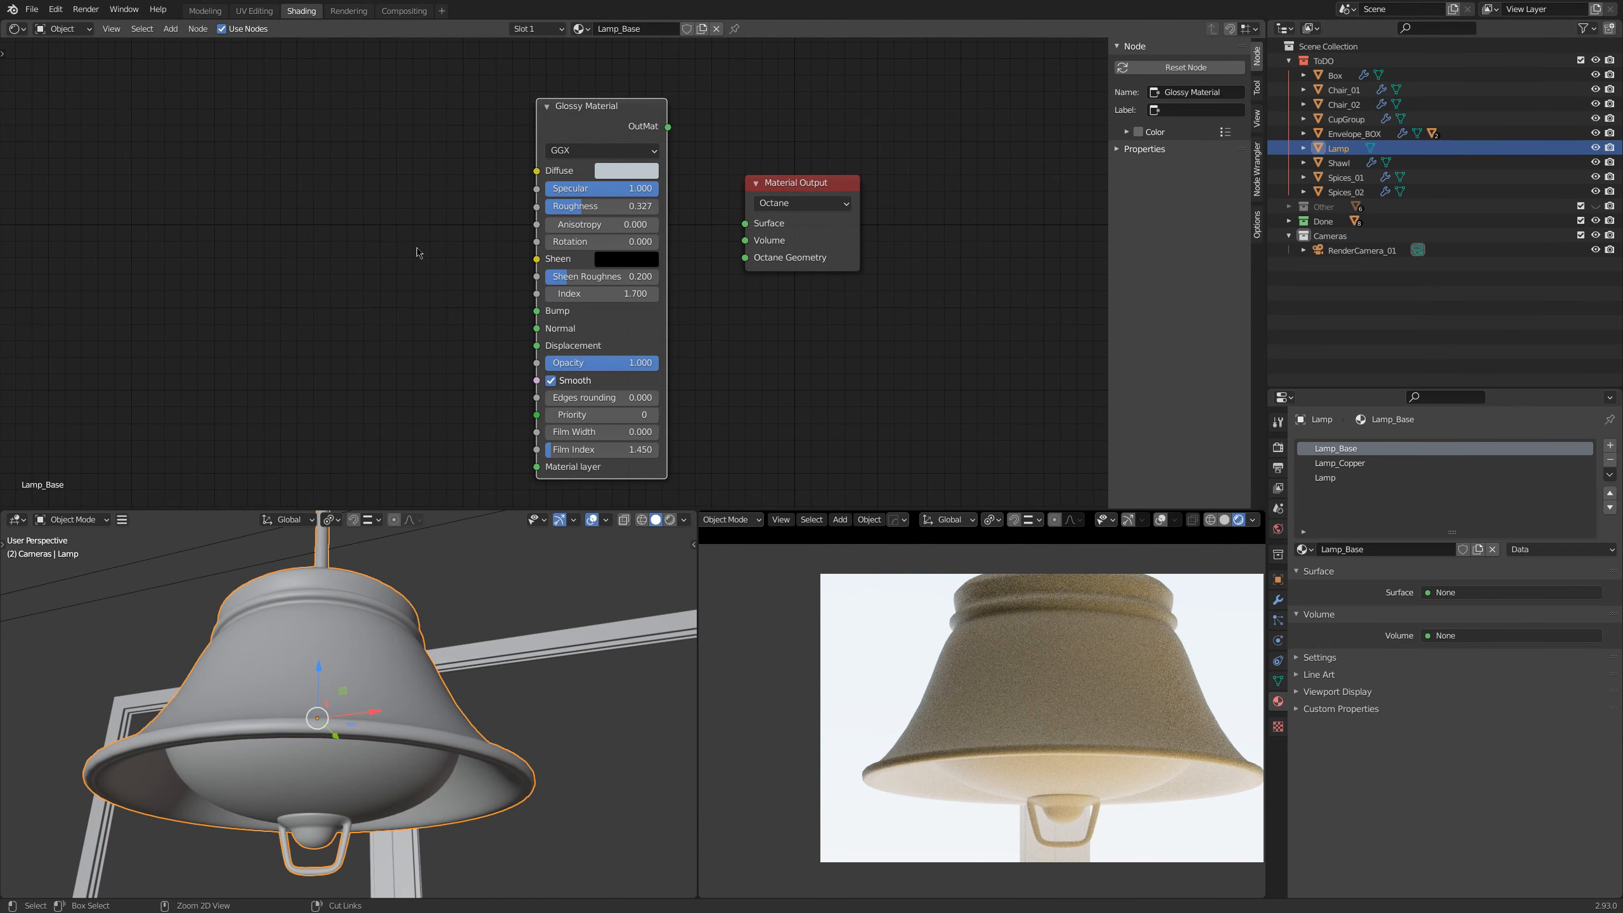
{"action": "key", "text": "ctrl+alt+g"}
{"action": "left_click_drag", "start_coordinate": [413, 121], "coordinate": [552, 156]}
{"action": "left_click_drag", "start_coordinate": [668, 127], "coordinate": [745, 223]}
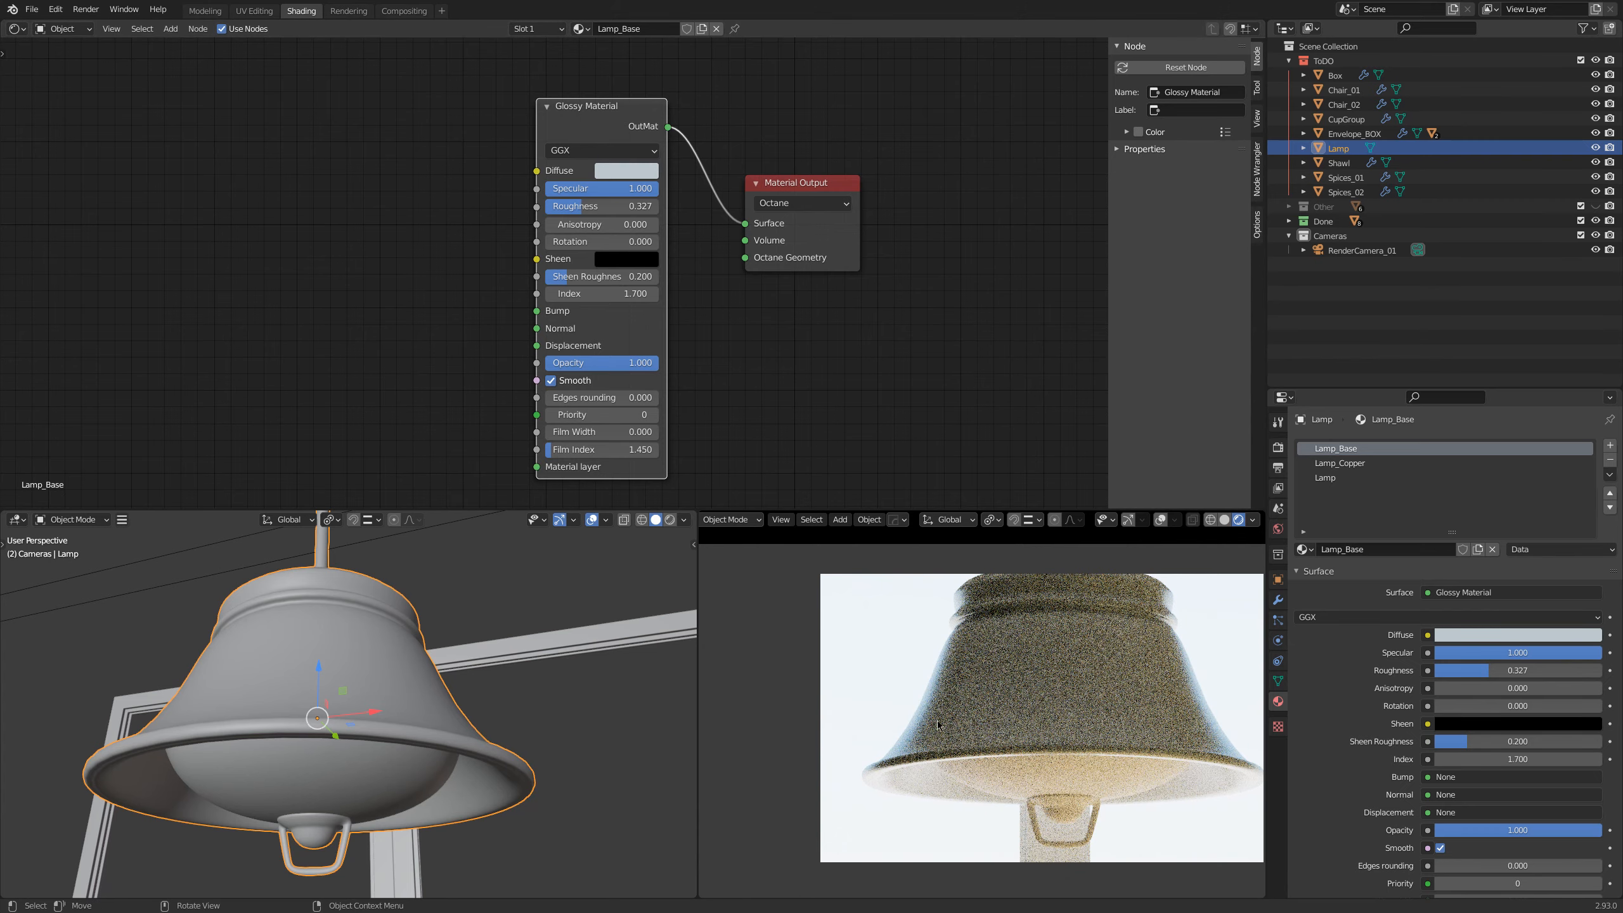
Step: Add an Octane Specular Layer to Lamp_Base and connect it to the Glossy Material's Material layer input
{"action": "scroll", "coordinate": [898, 760], "scroll_direction": "up", "scroll_amount": 2}
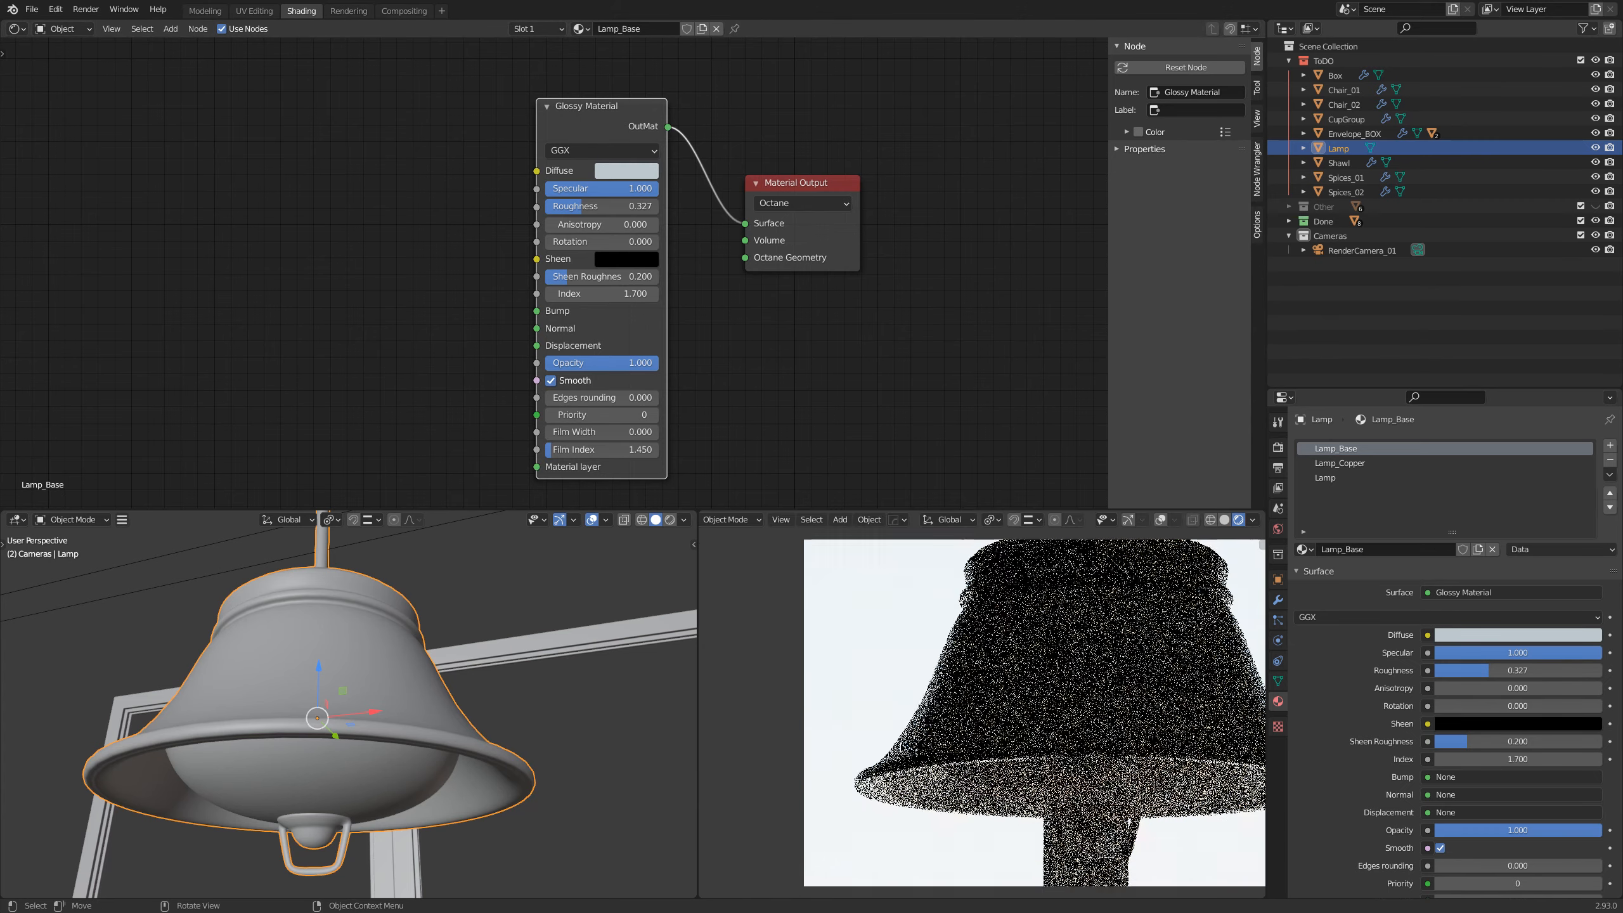
{"action": "middle_click_drag", "start_coordinate": [409, 409], "coordinate": [450, 381]}
{"action": "key", "text": "shift+a"}
{"action": "mouse_move", "coordinate": [451, 381]}
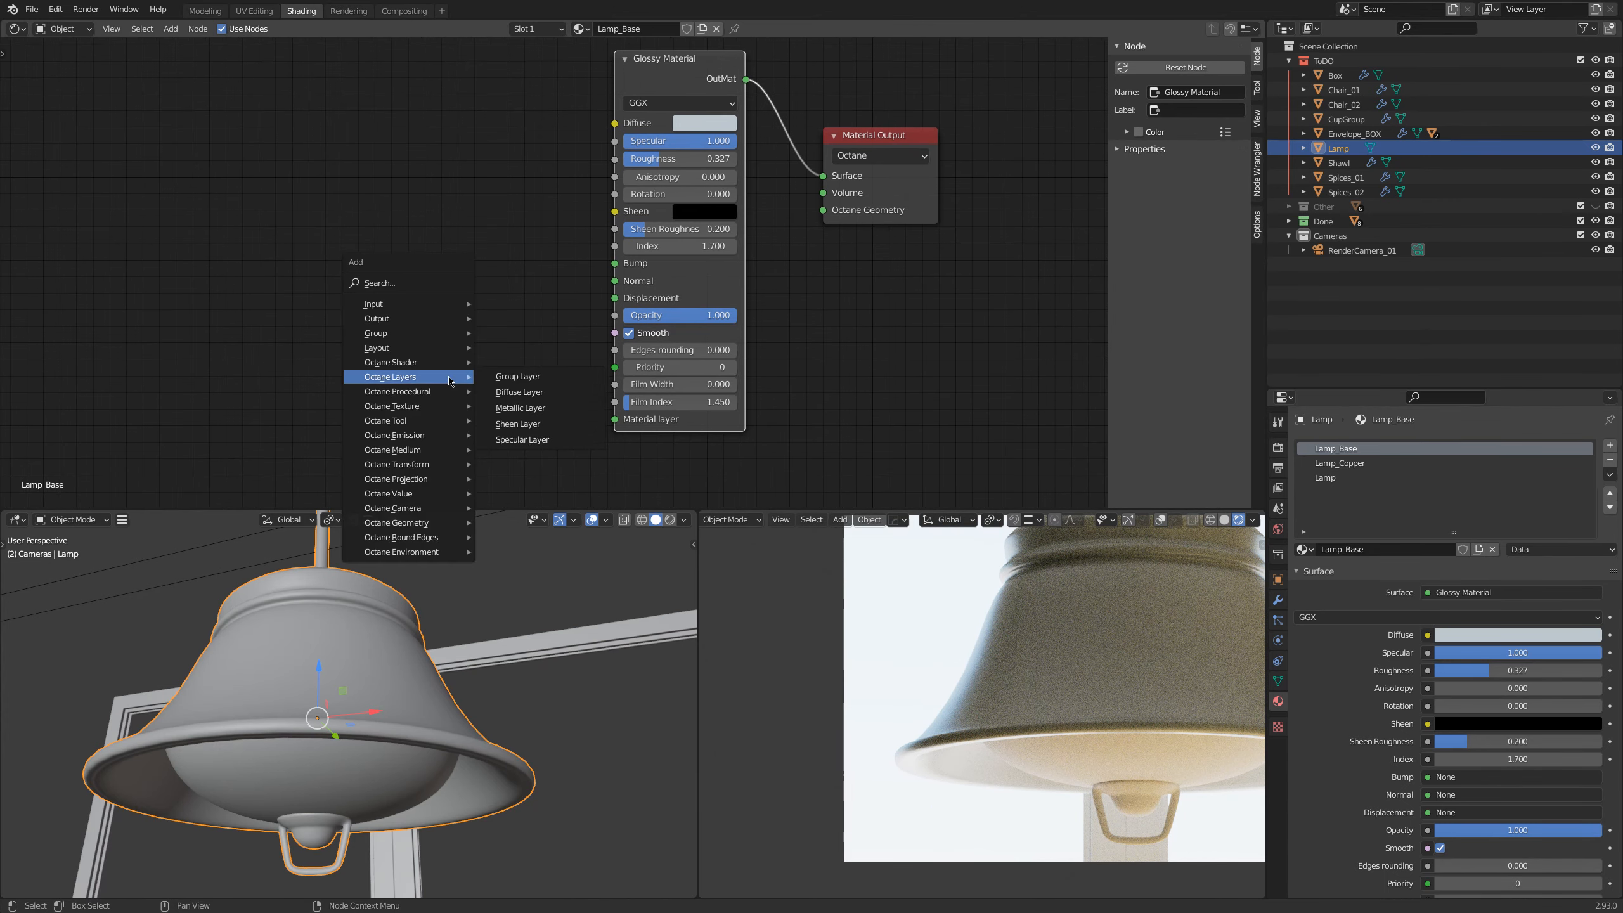
{"action": "left_click", "coordinate": [522, 440]}
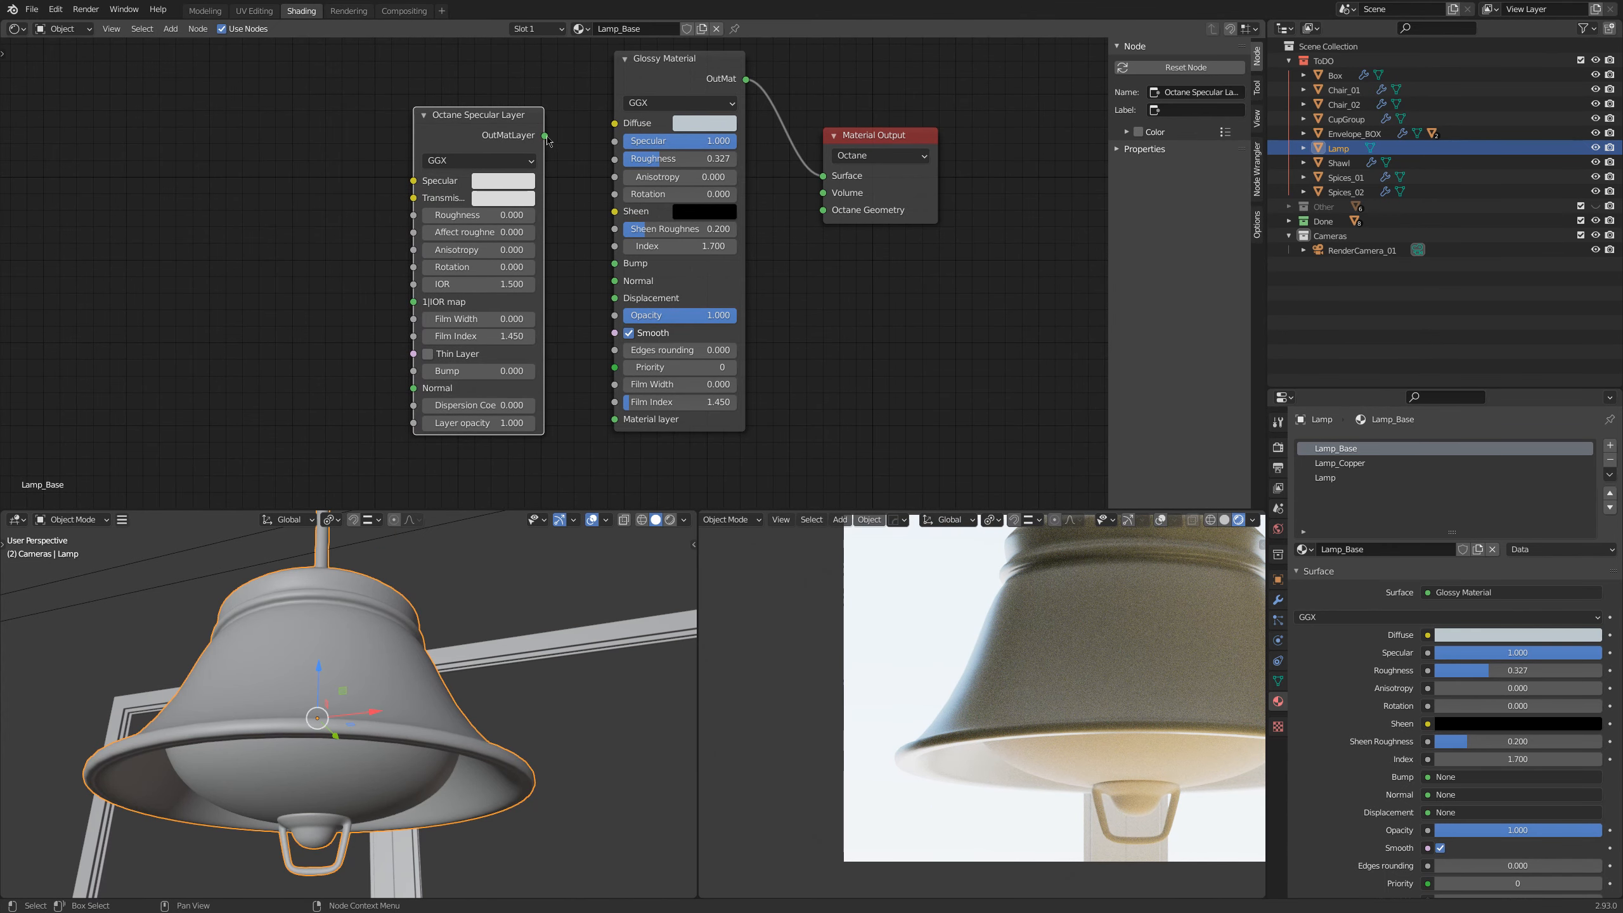
{"action": "left_click_drag", "start_coordinate": [545, 136], "coordinate": [615, 419]}
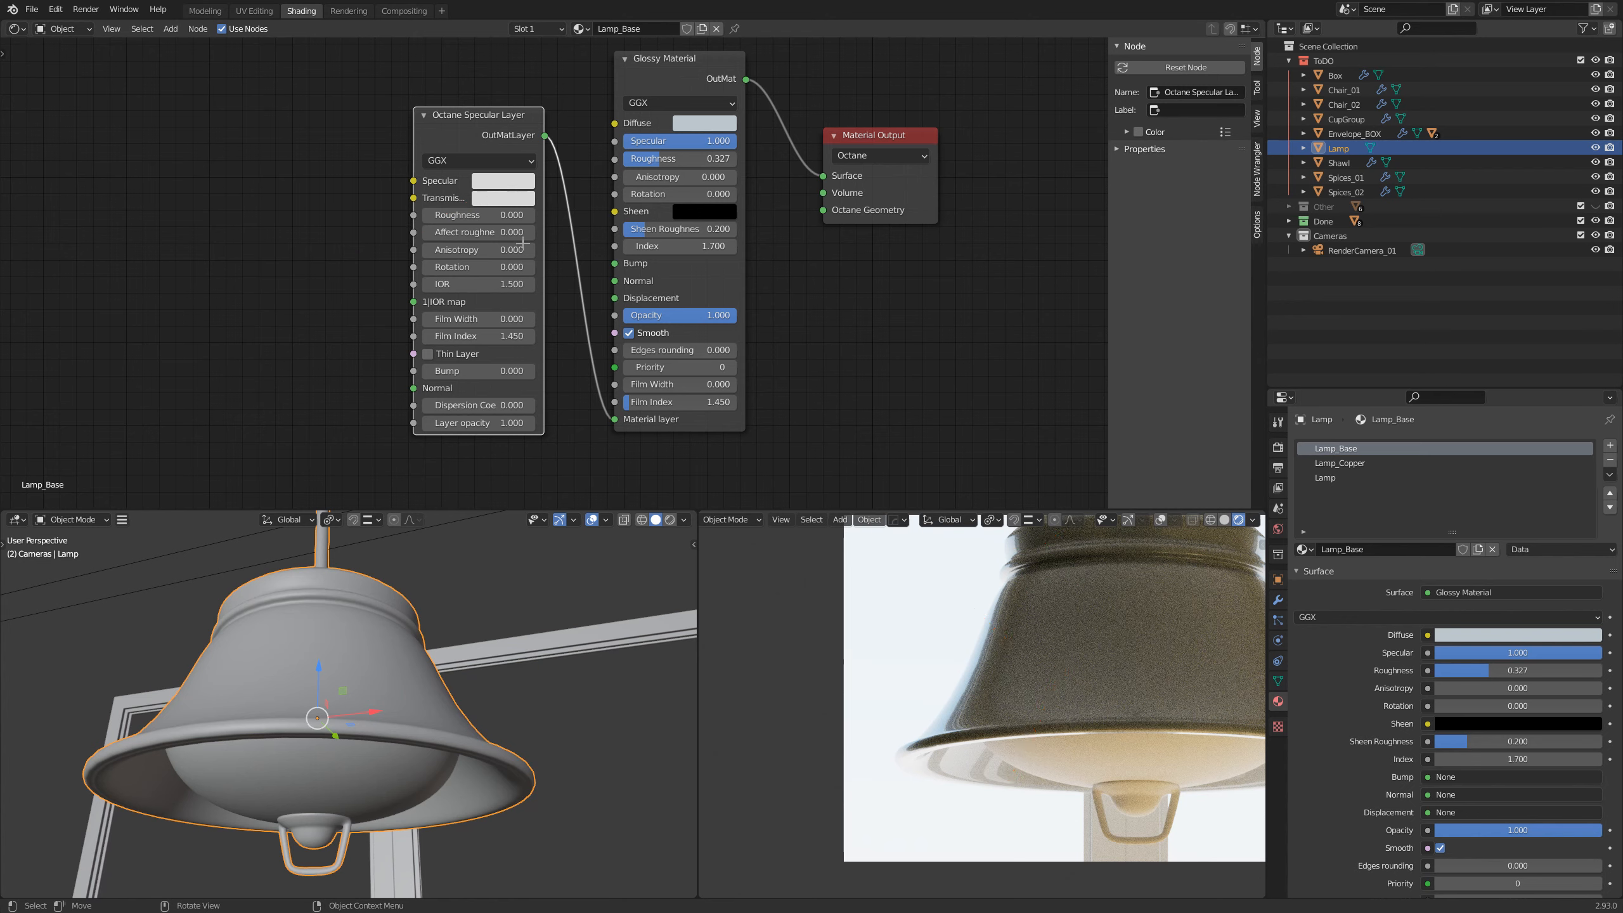
Step: Set the Specular Layer's Transmission colour to white, and disconnect and reconnect the layer to compare renders
{"action": "left_click", "coordinate": [502, 199]}
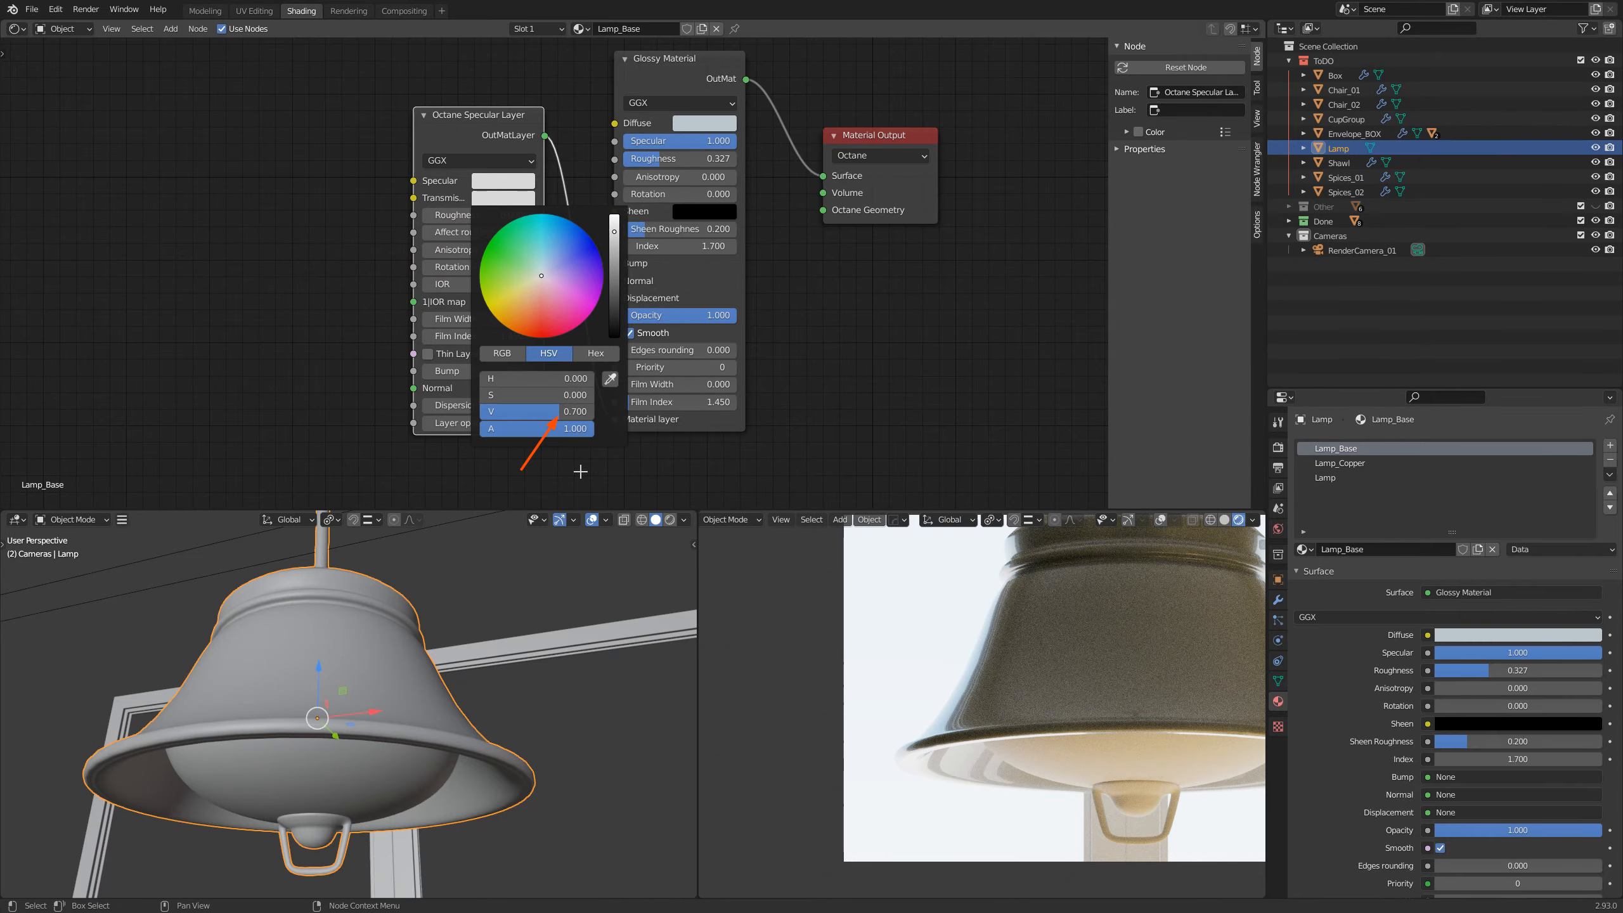
{"action": "left_click_drag", "start_coordinate": [562, 412], "coordinate": [600, 412]}
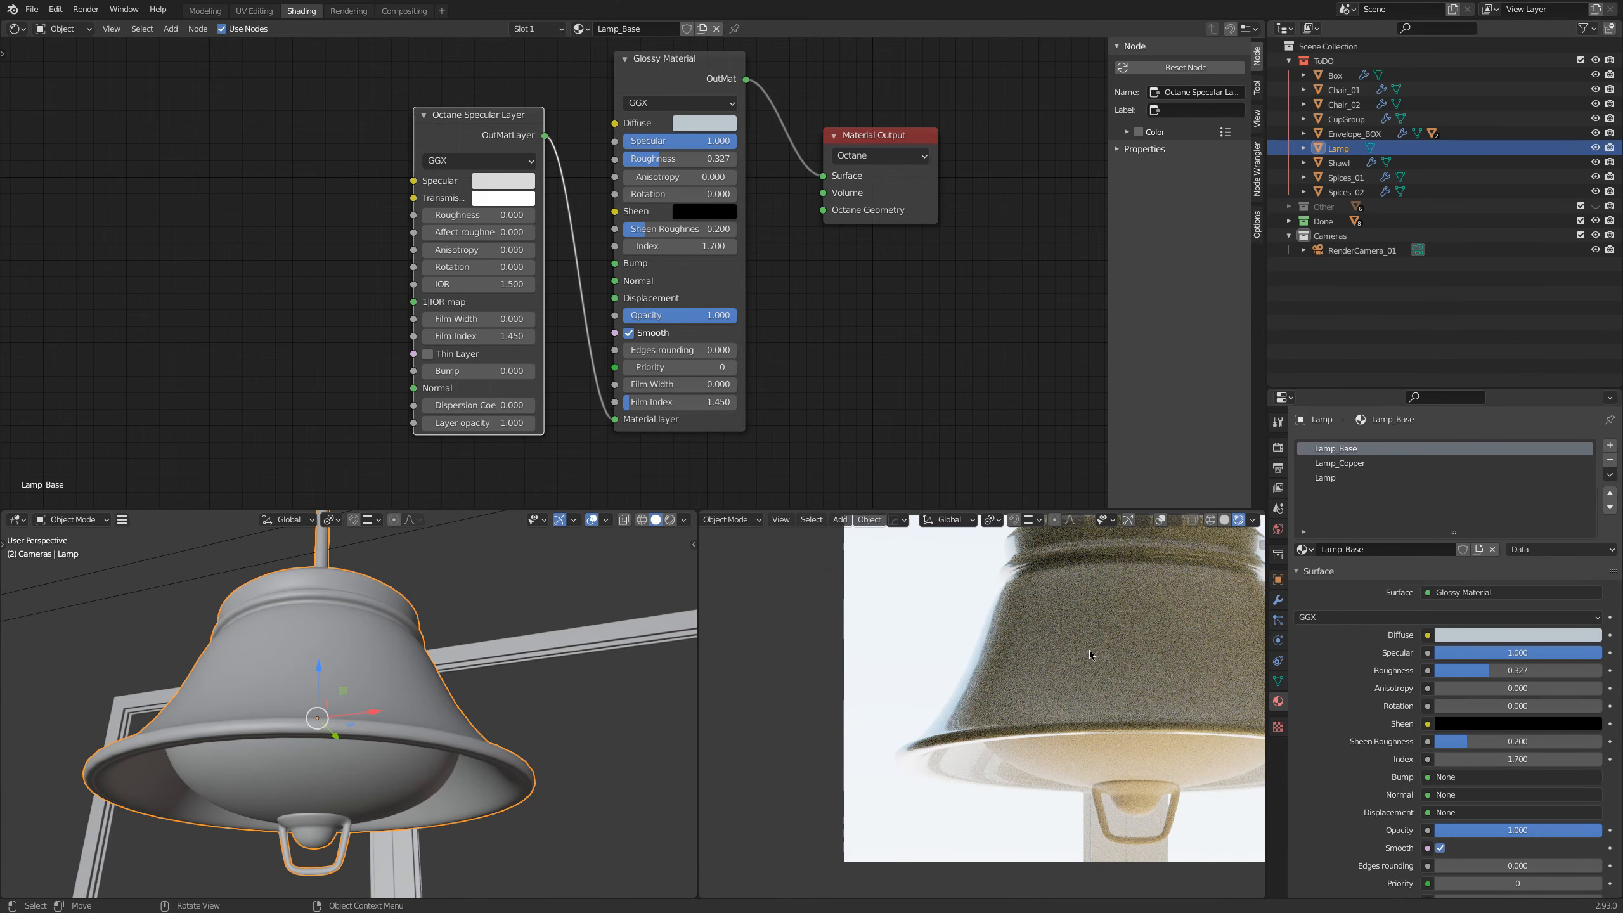
{"action": "left_click_drag", "start_coordinate": [614, 420], "coordinate": [590, 427]}
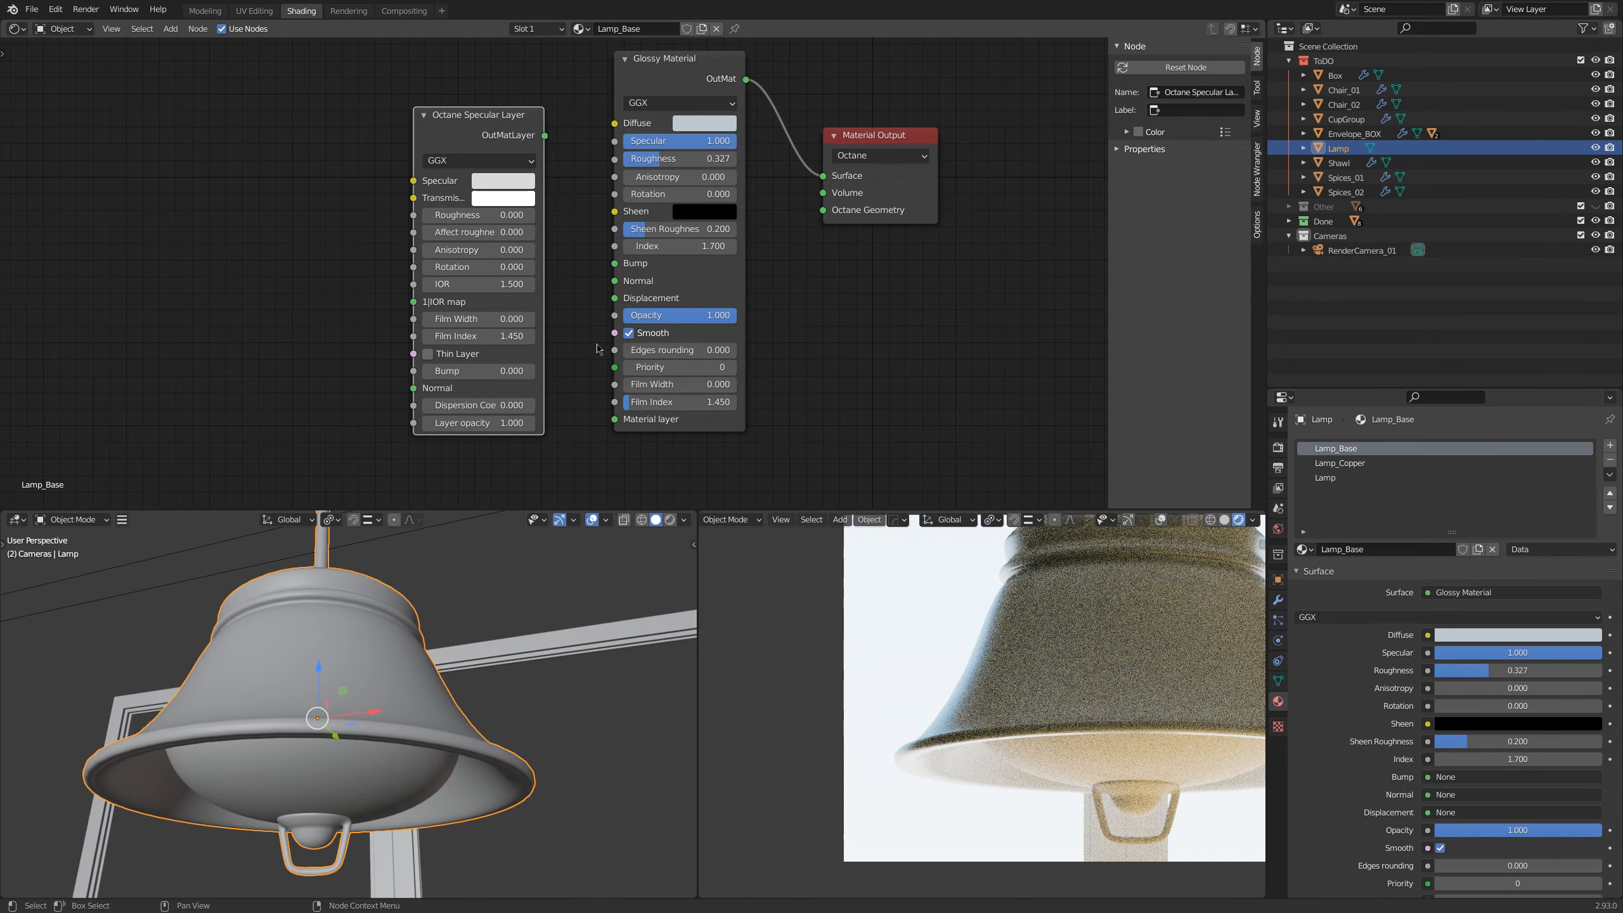
{"action": "left_click_drag", "start_coordinate": [545, 135], "coordinate": [614, 420]}
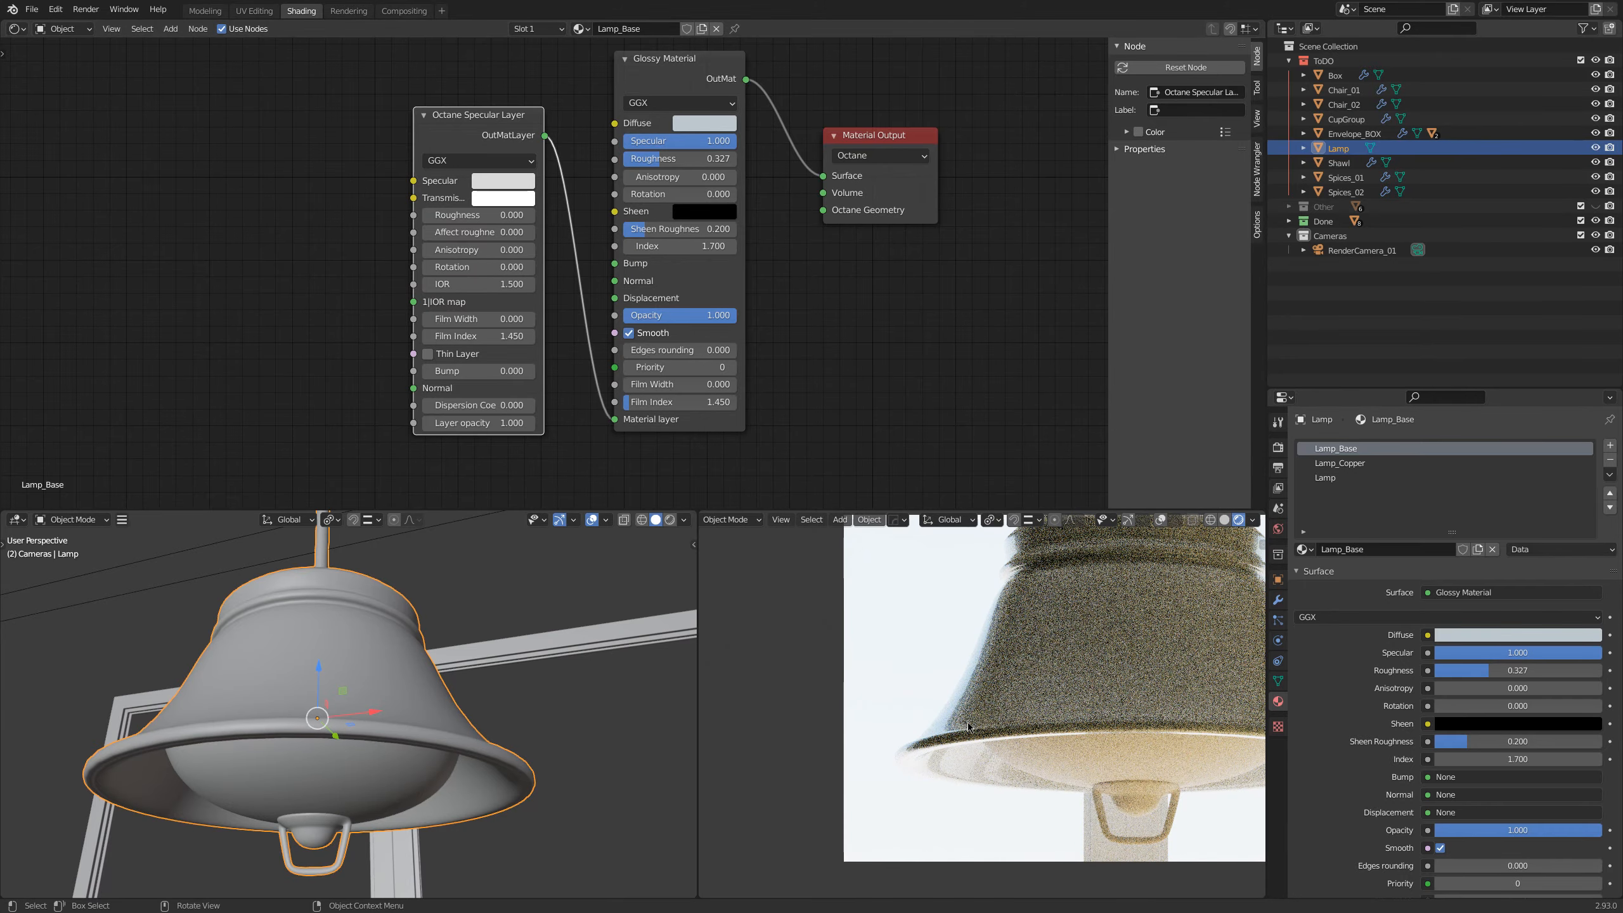
Step: Set the Specular Layer's Roughness to 0.130, judging the reflections on a close-up of the lamp's rim
{"action": "scroll", "coordinate": [968, 728], "scroll_direction": "up", "scroll_amount": 5}
{"action": "middle_click_drag", "start_coordinate": [968, 728], "coordinate": [968, 632], "text": "shift"}
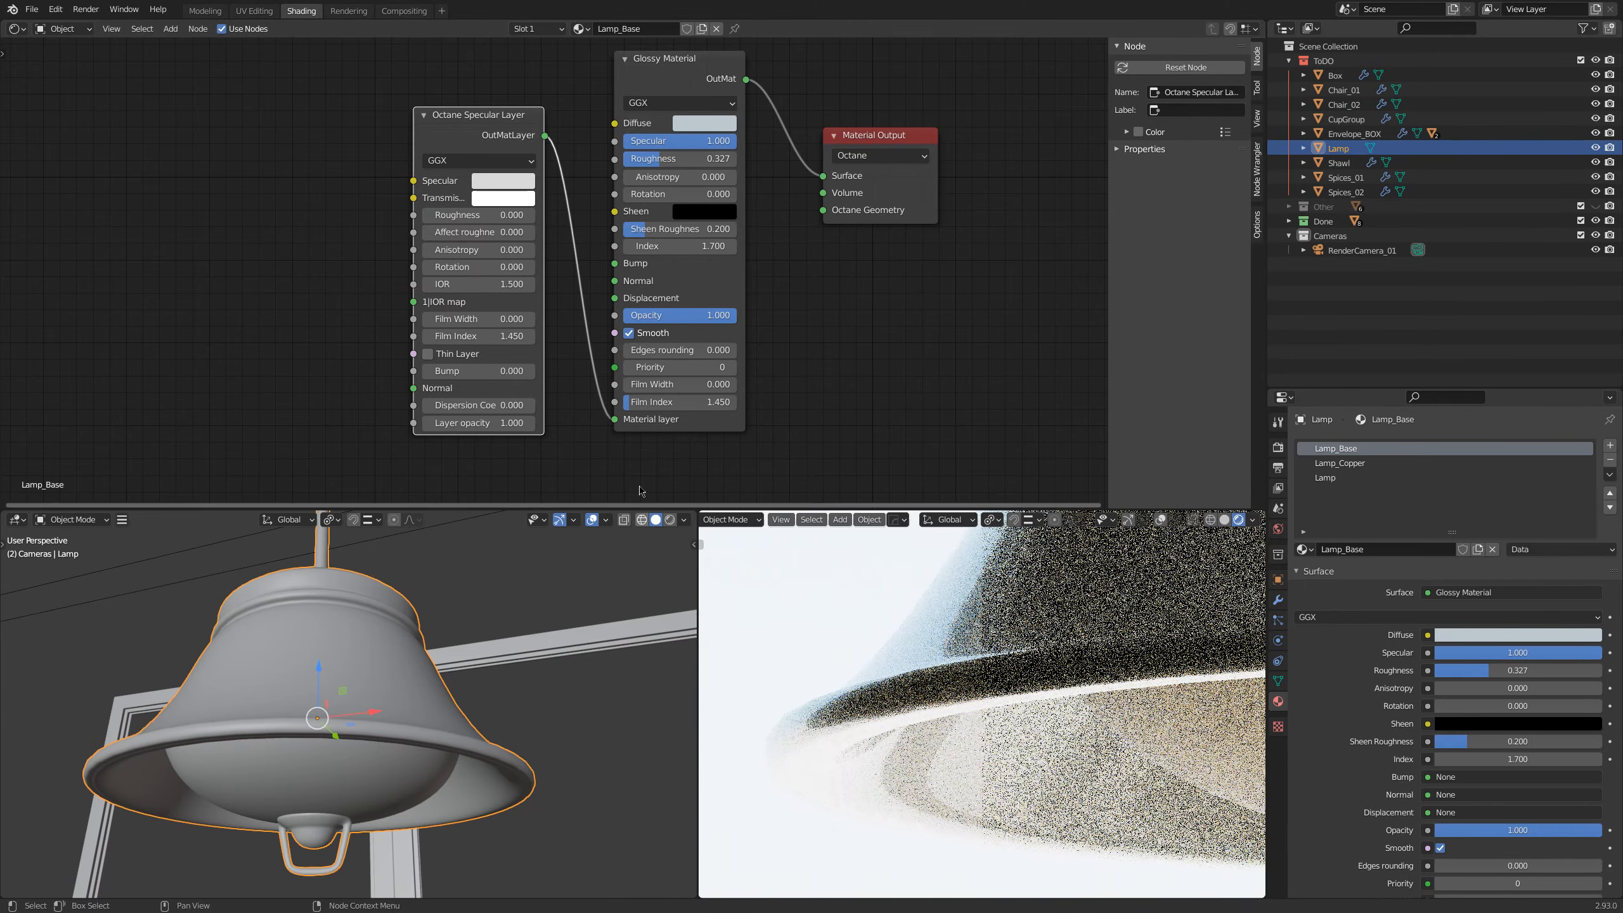
{"action": "left_click_drag", "start_coordinate": [478, 215], "coordinate": [519, 216], "text": "shift"}
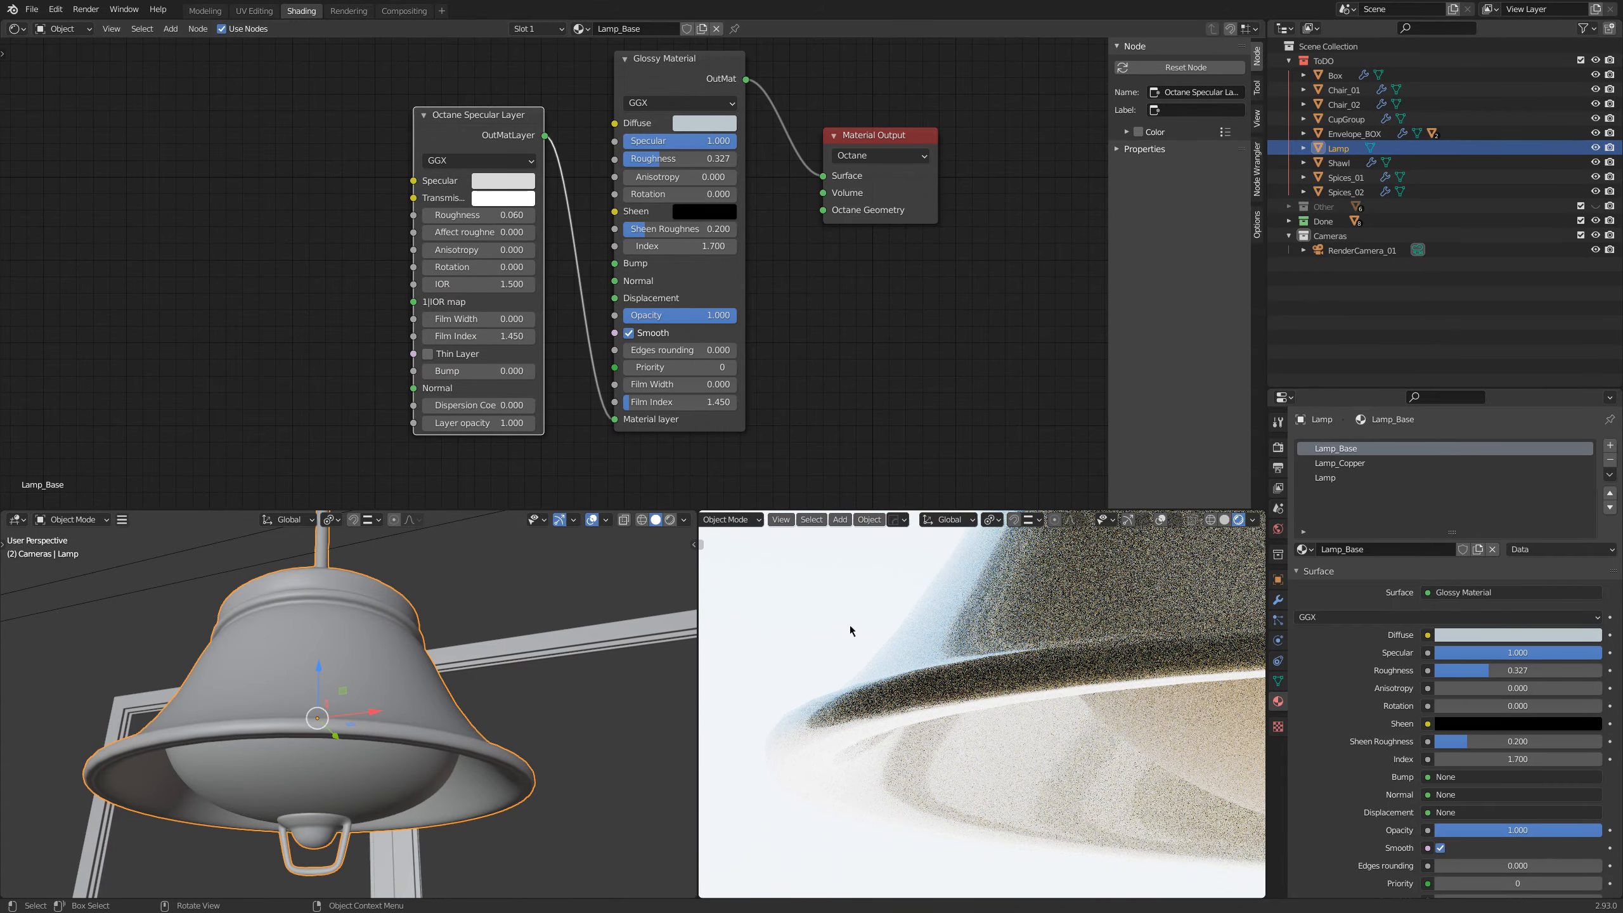
{"action": "left_click_drag", "start_coordinate": [478, 216], "coordinate": [518, 215], "text": "shift"}
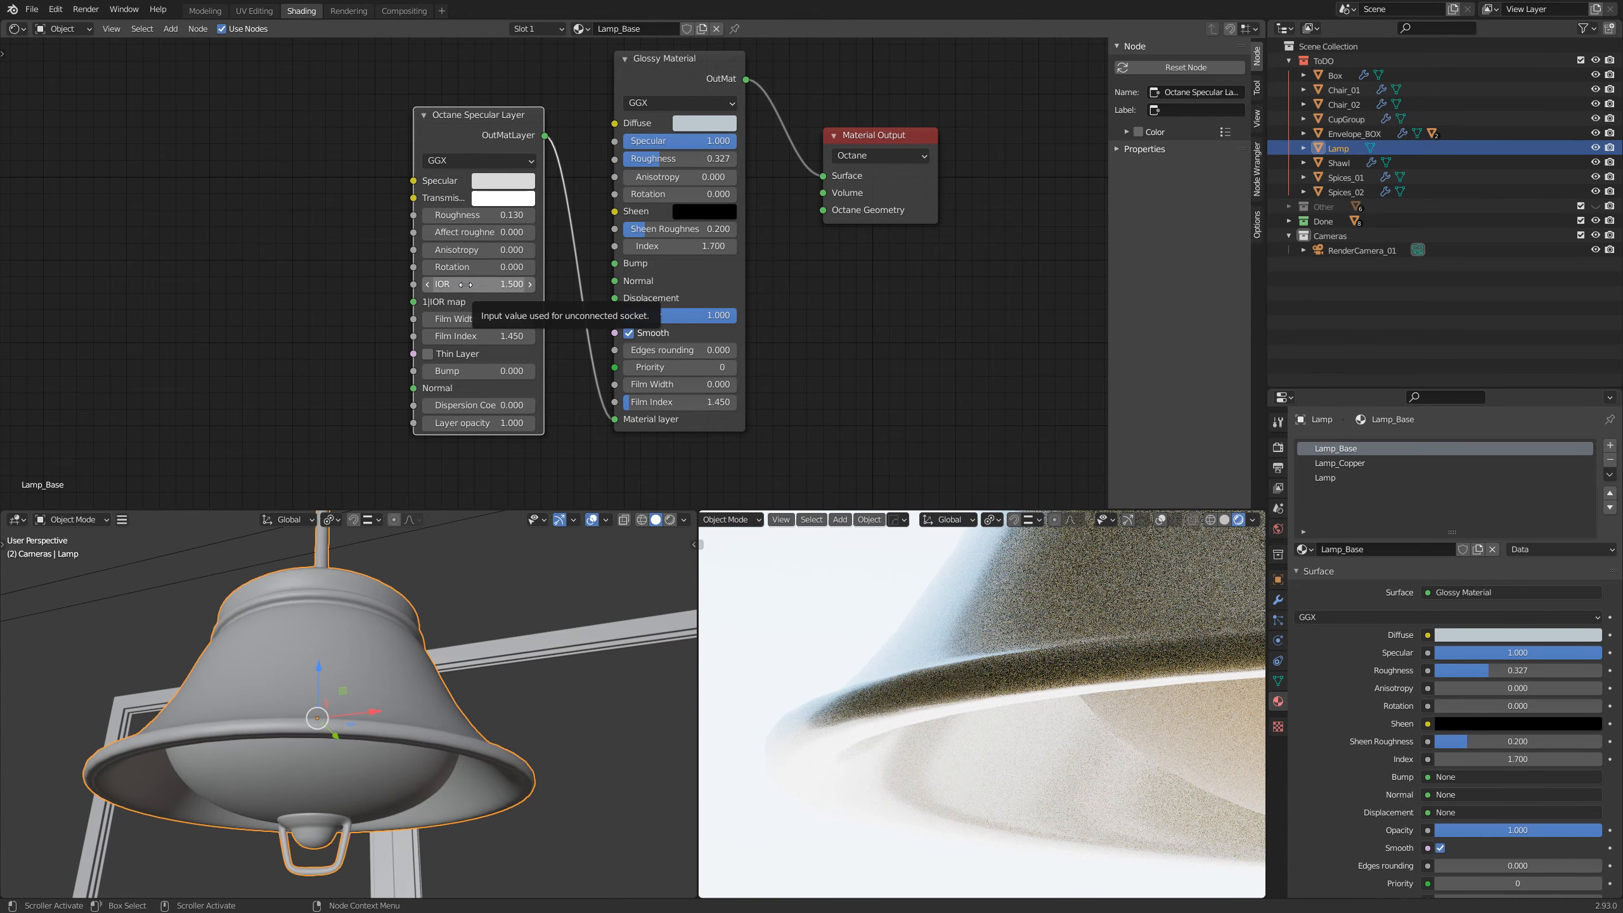
Step: Set the Specular Layer's IOR to 1.700 and check the result on the whole lampshade
{"action": "left_click_drag", "start_coordinate": [465, 284], "coordinate": [497, 284]}
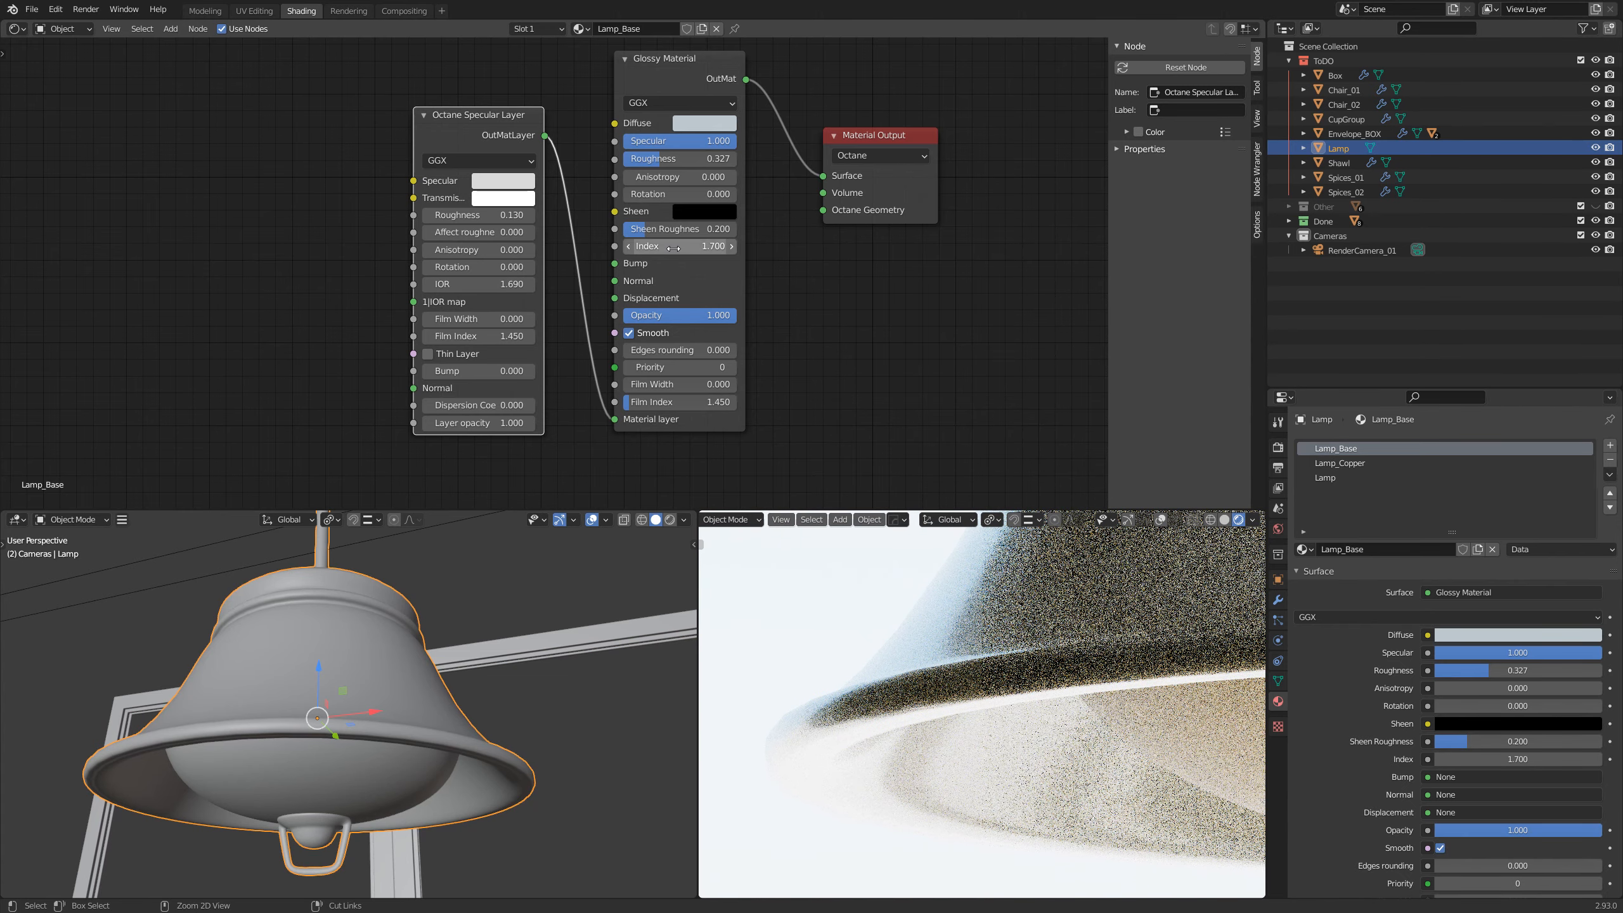
{"action": "left_click", "coordinate": [517, 284]}
{"action": "type", "text": "1.59"}
{"action": "key", "text": "Return"}
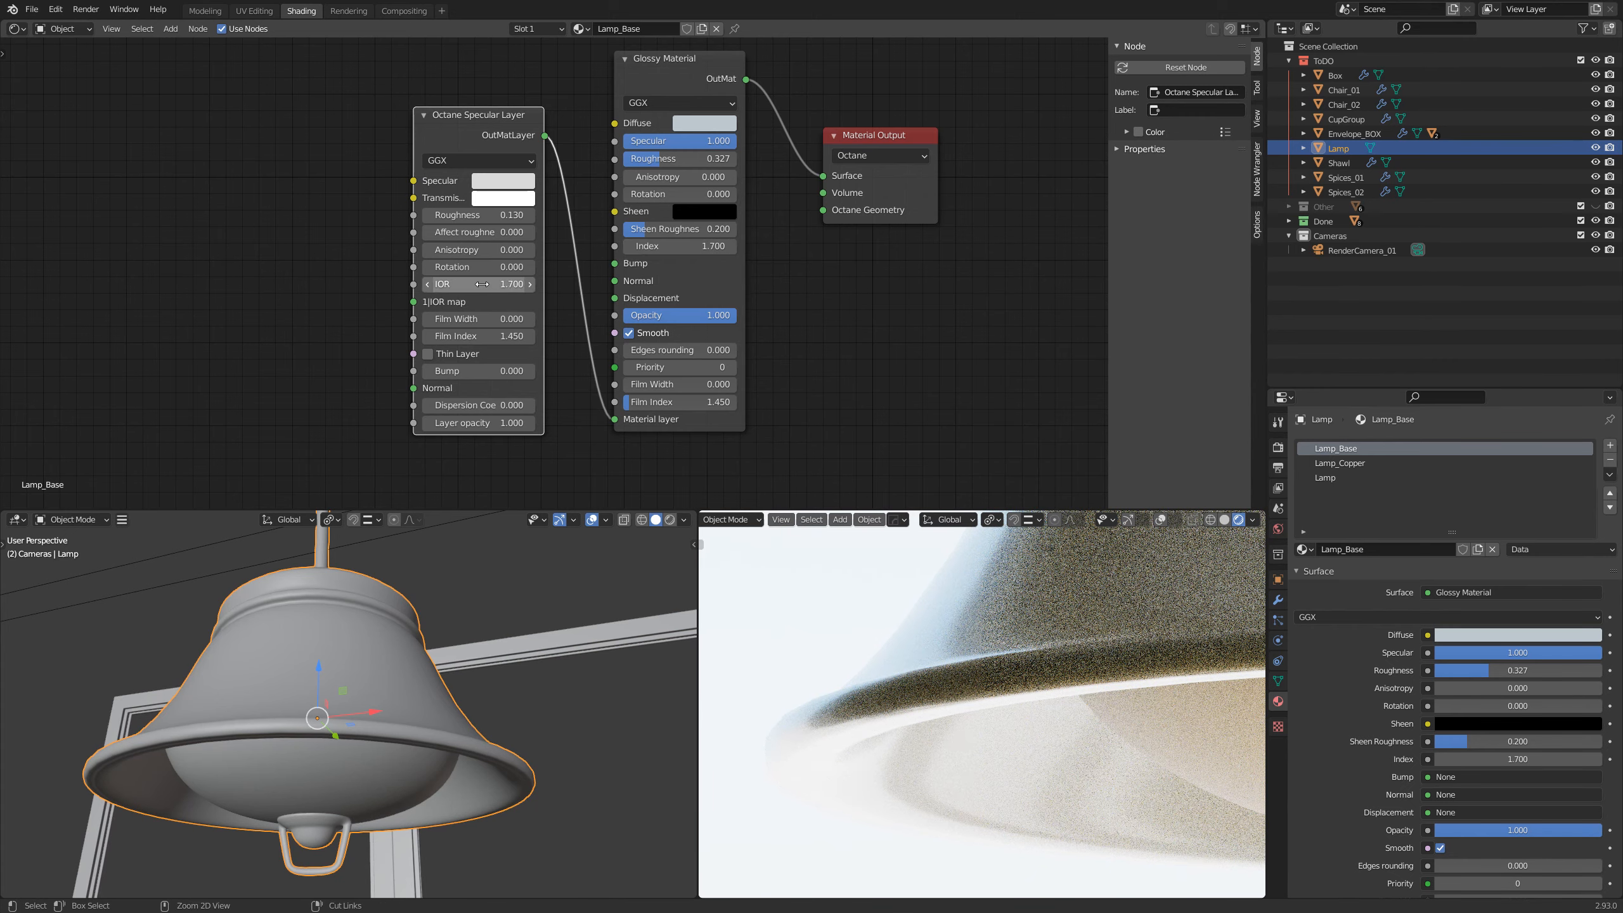
{"action": "scroll", "coordinate": [985, 684], "scroll_direction": "down", "scroll_amount": 6}
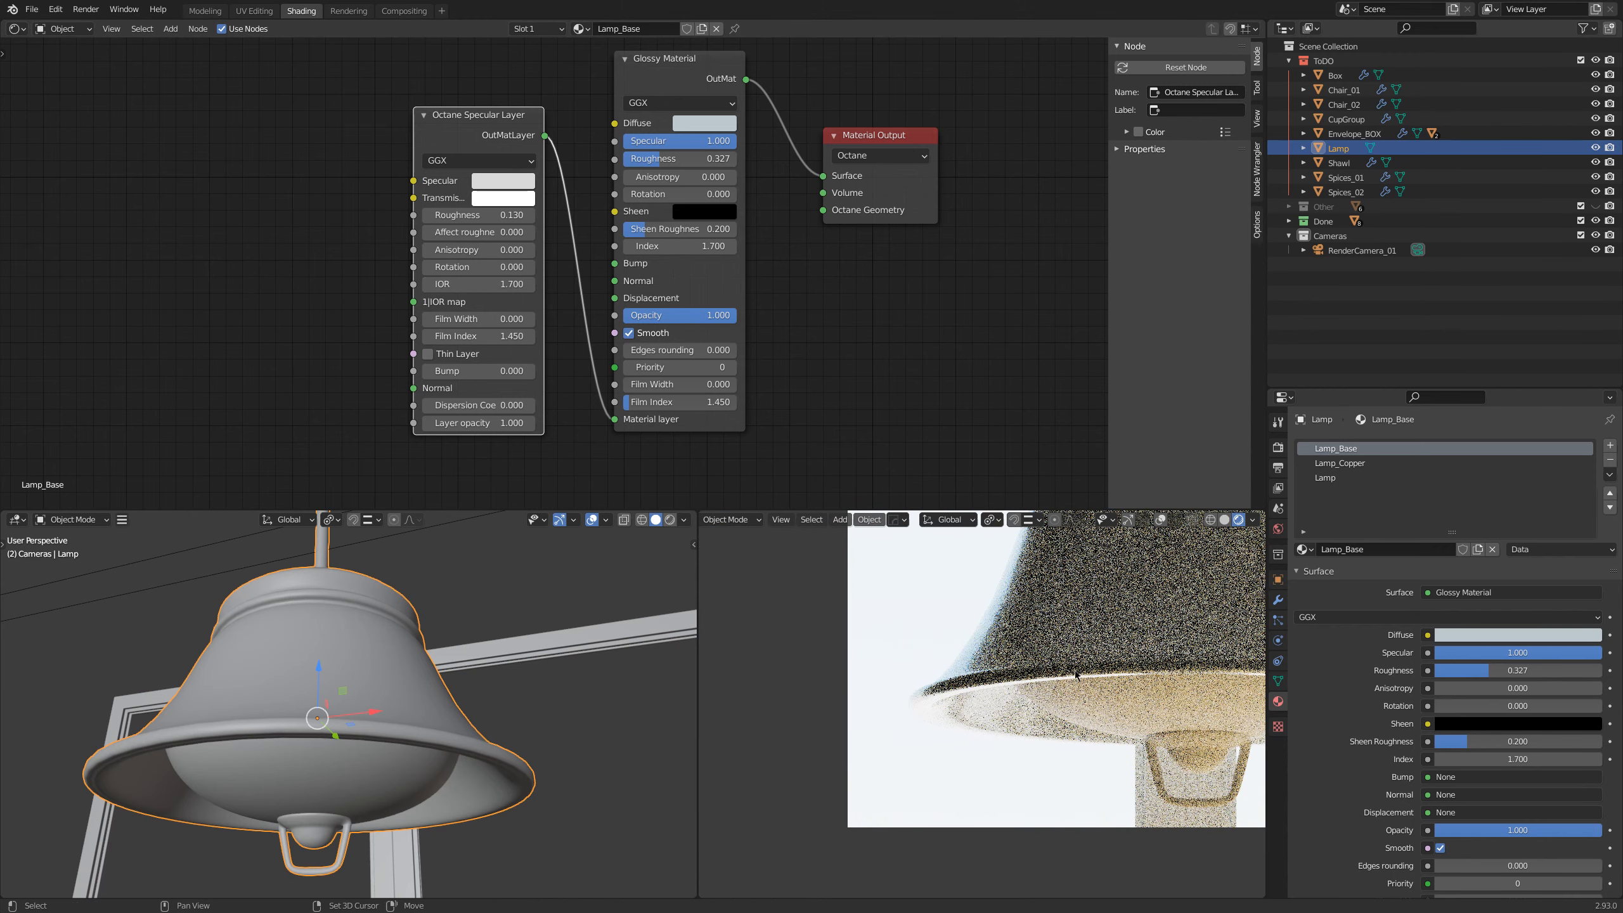
{"action": "middle_click_drag", "start_coordinate": [1083, 661], "coordinate": [1043, 709], "text": "shift"}
{"action": "scroll", "coordinate": [1034, 701], "scroll_direction": "down", "scroll_amount": 2}
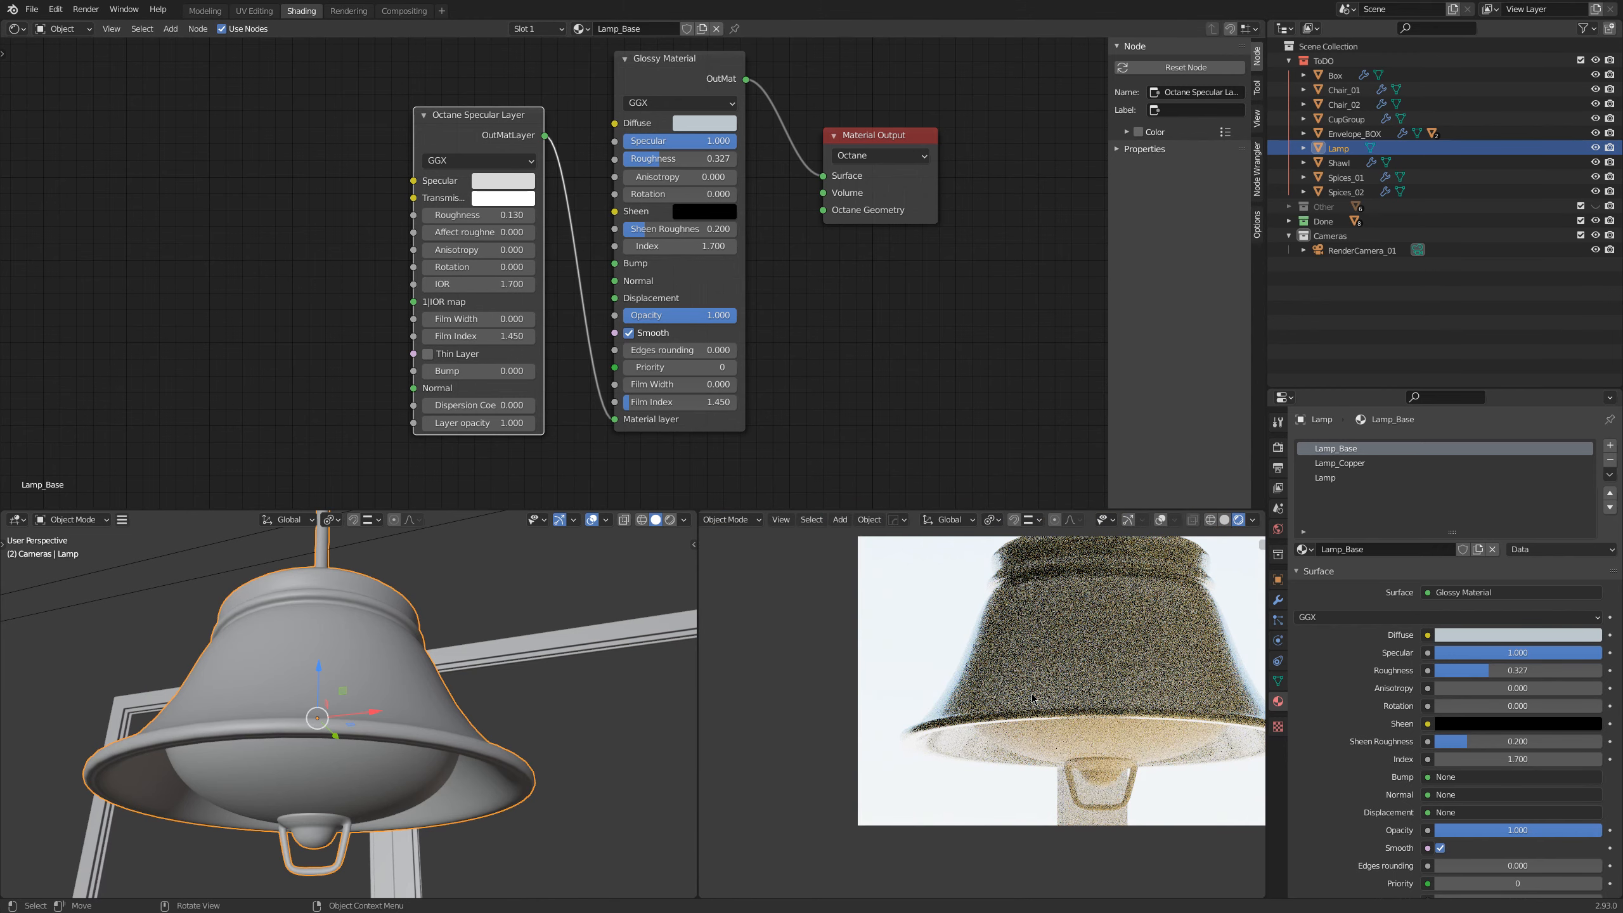
{"action": "scroll", "coordinate": [978, 739], "scroll_direction": "up", "scroll_amount": 1}
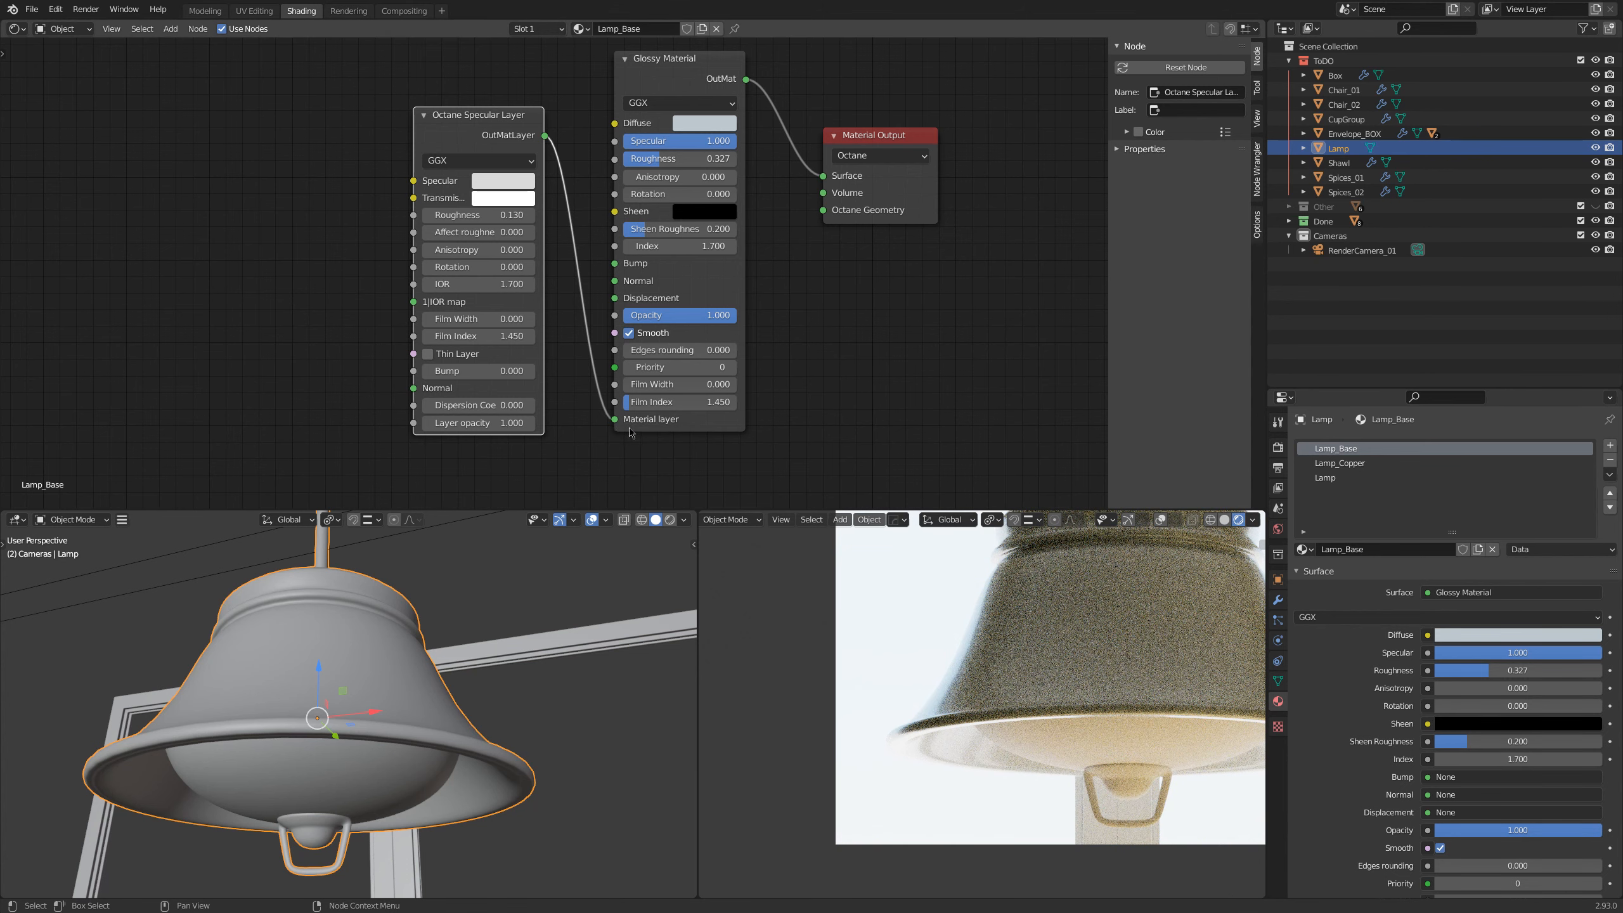
Step: Disconnect the Specular Layer from Lamp_Base's Glossy Material and reconnect it to the Material layer input to compare renders
{"action": "left_click_drag", "start_coordinate": [616, 421], "coordinate": [605, 449]}
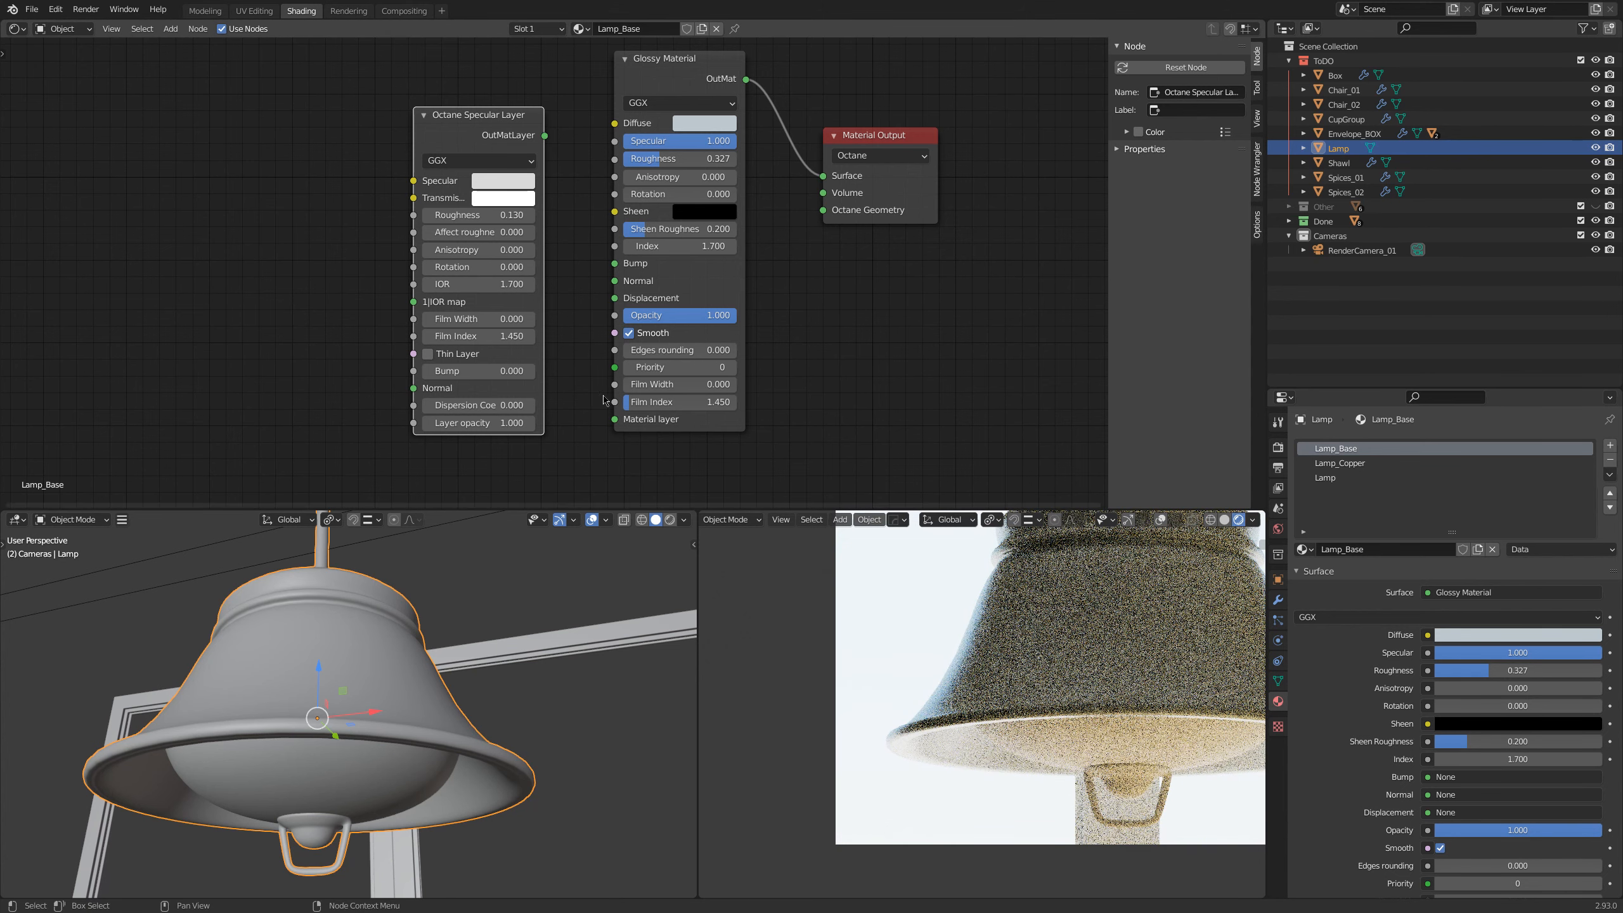
{"action": "left_click_drag", "start_coordinate": [545, 136], "coordinate": [614, 419]}
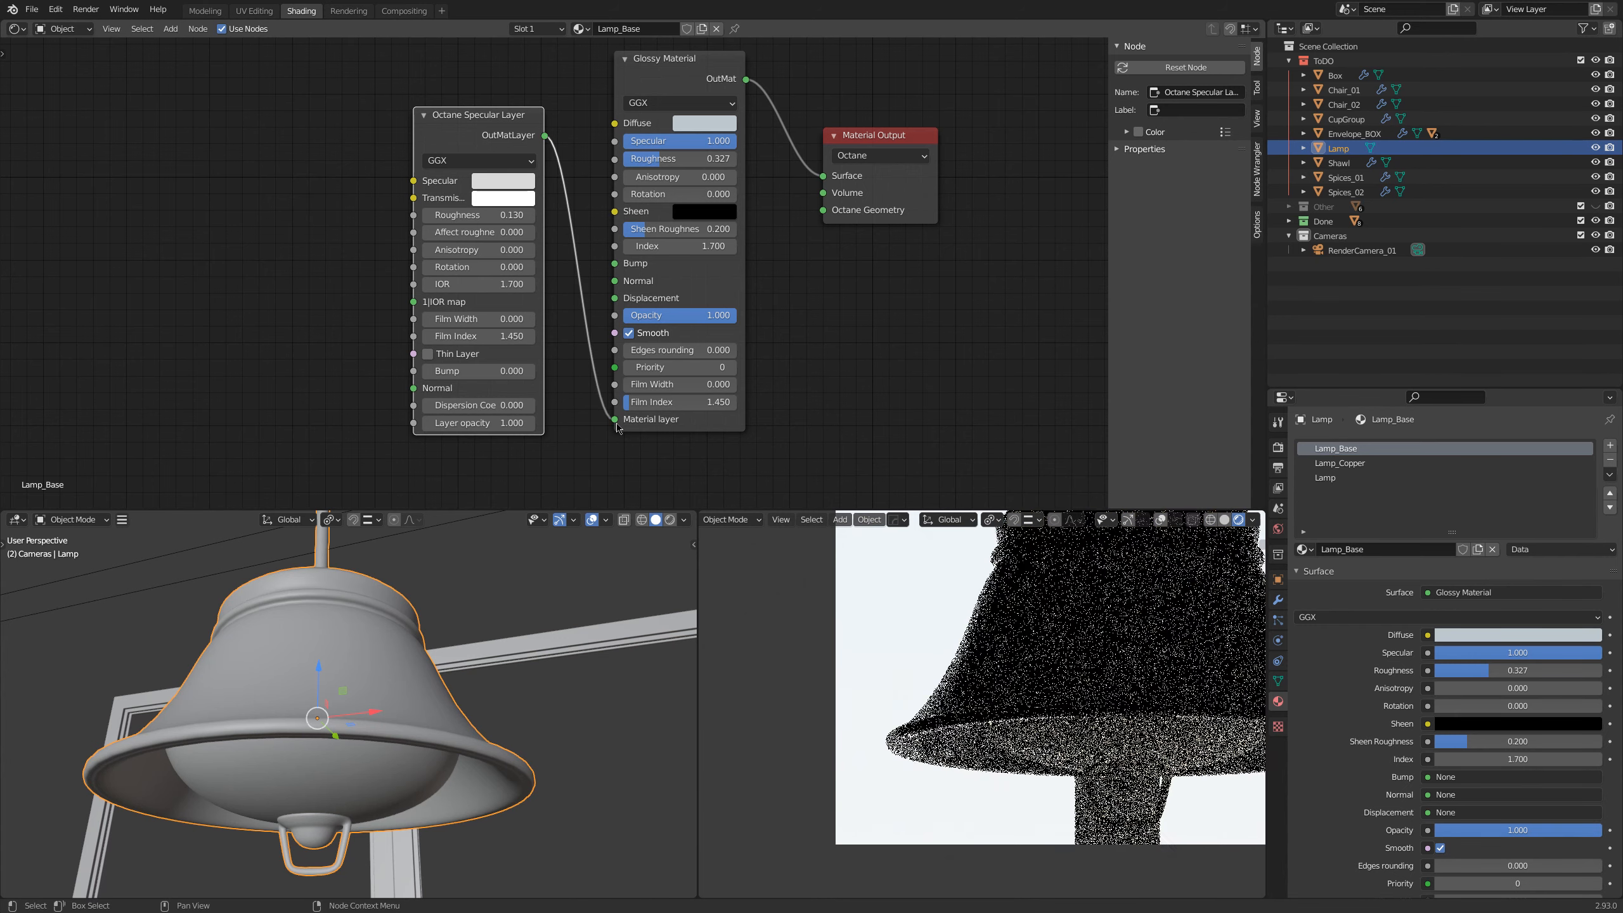
Step: In the Lamp material, connect the Glossy Material to the Material Output's Surface, with the render region around the lamp's underside
{"action": "left_click", "coordinate": [1348, 477]}
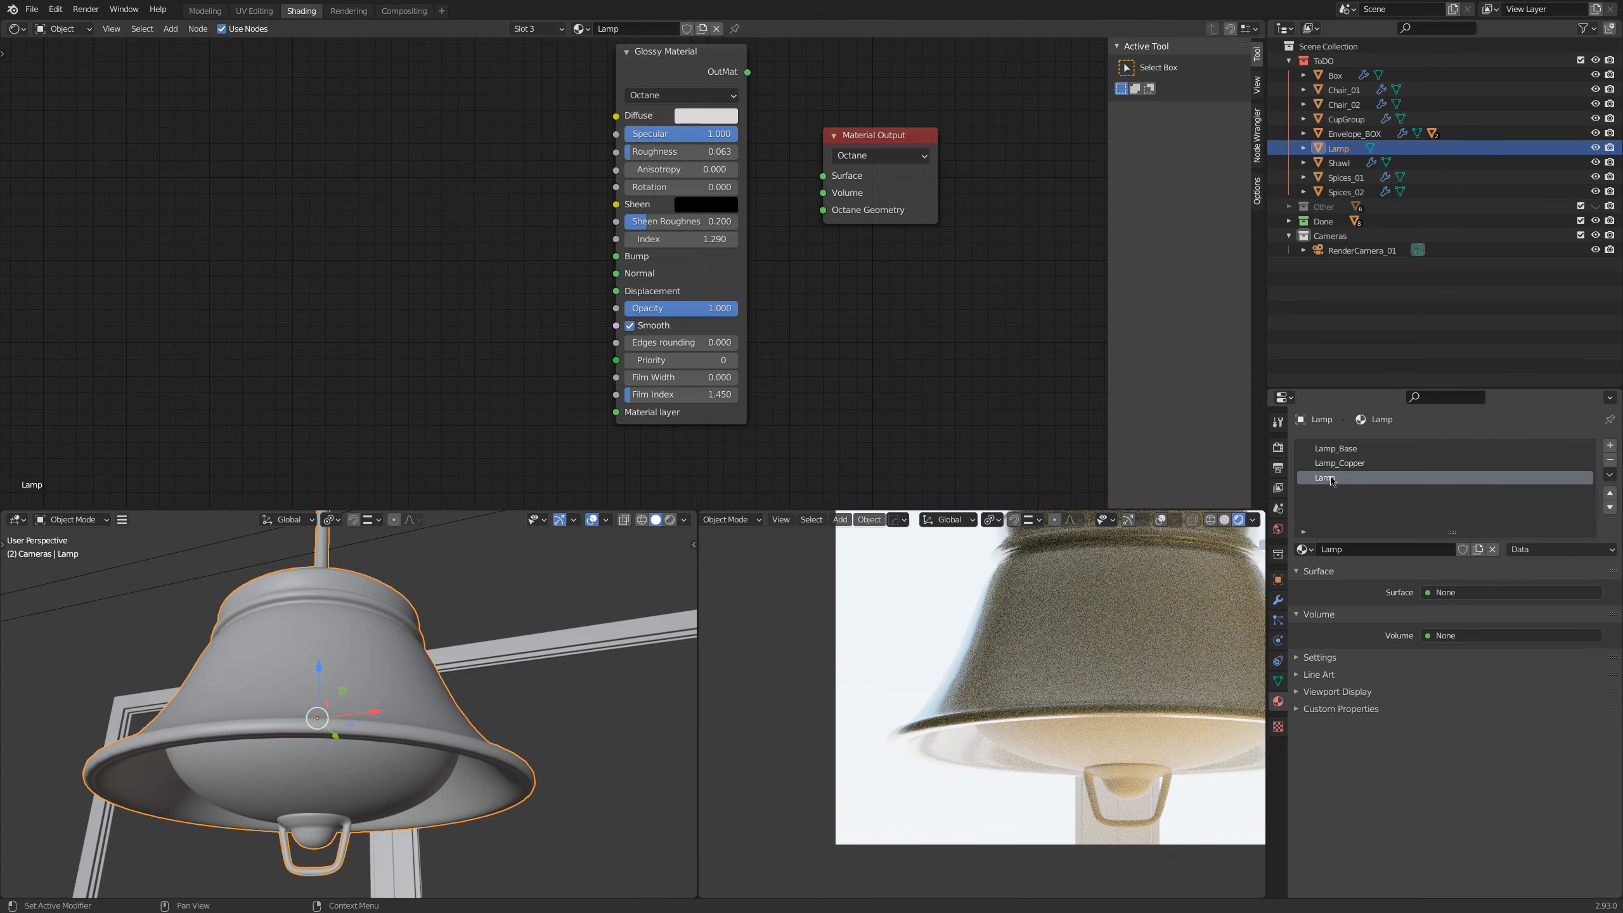
{"action": "middle_click_drag", "start_coordinate": [881, 325], "coordinate": [829, 352]}
{"action": "middle_click_drag", "start_coordinate": [1083, 652], "coordinate": [972, 638], "text": "shift"}
{"action": "key", "text": "ctrl+b"}
{"action": "left_click_drag", "start_coordinate": [760, 638], "coordinate": [1214, 818]}
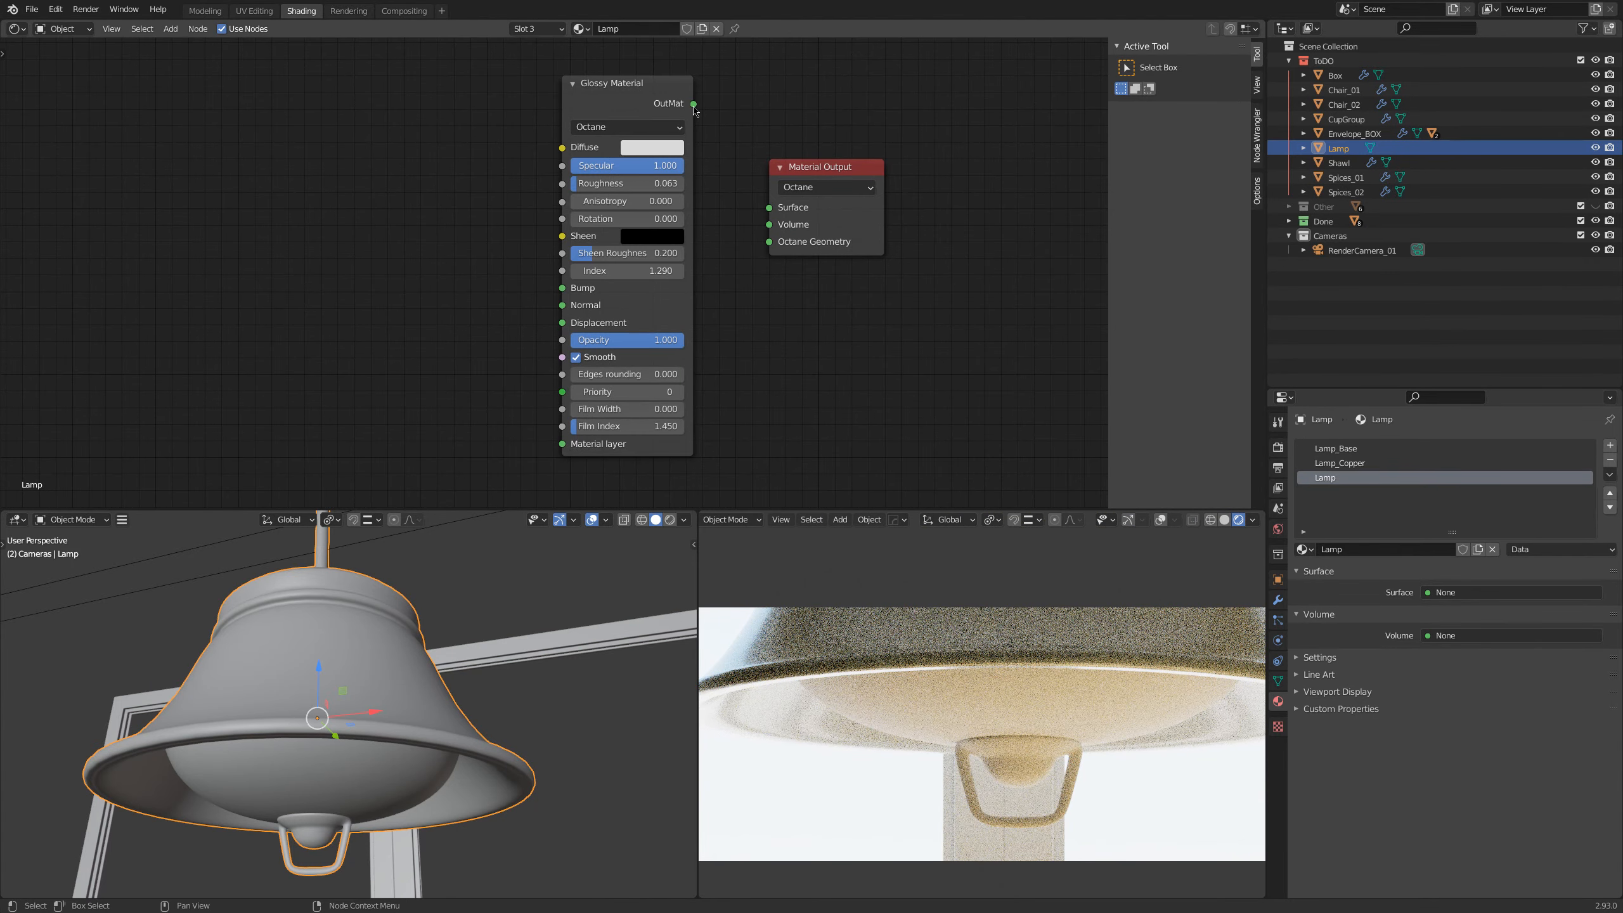
{"action": "left_click_drag", "start_coordinate": [694, 103], "coordinate": [769, 208]}
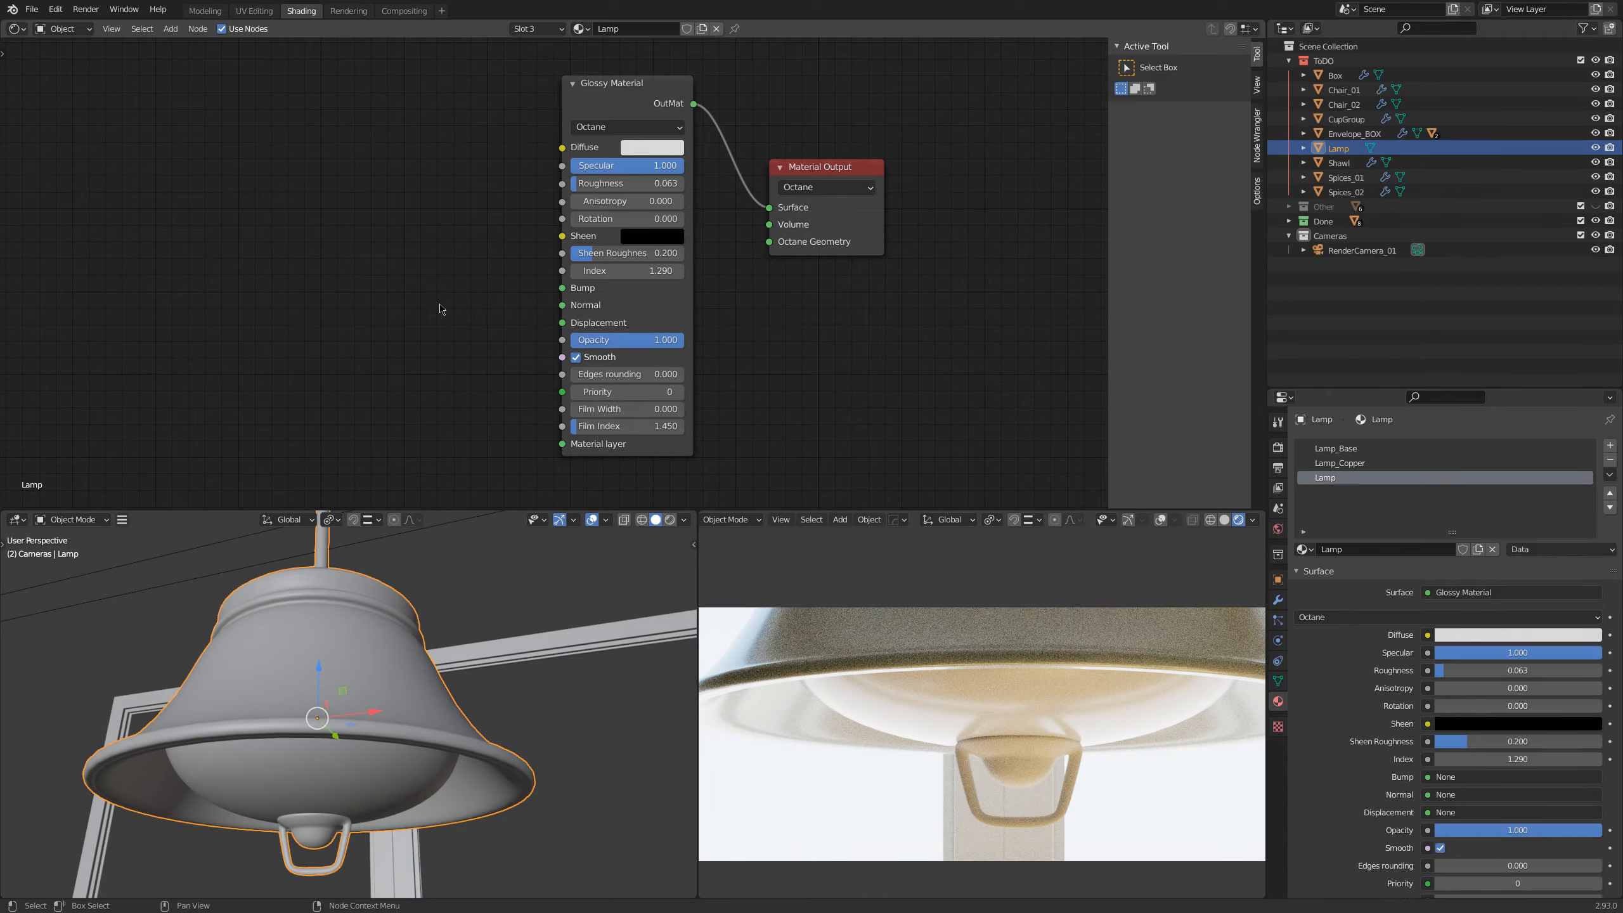
Step: Add an Octane Specular Layer with white Transmission to the Lamp material and connect it to the Glossy Material's Material layer input
{"action": "scroll", "coordinate": [901, 716], "scroll_direction": "up", "scroll_amount": 2}
{"action": "key", "text": "shift+a"}
{"action": "left_click", "coordinate": [416, 383]}
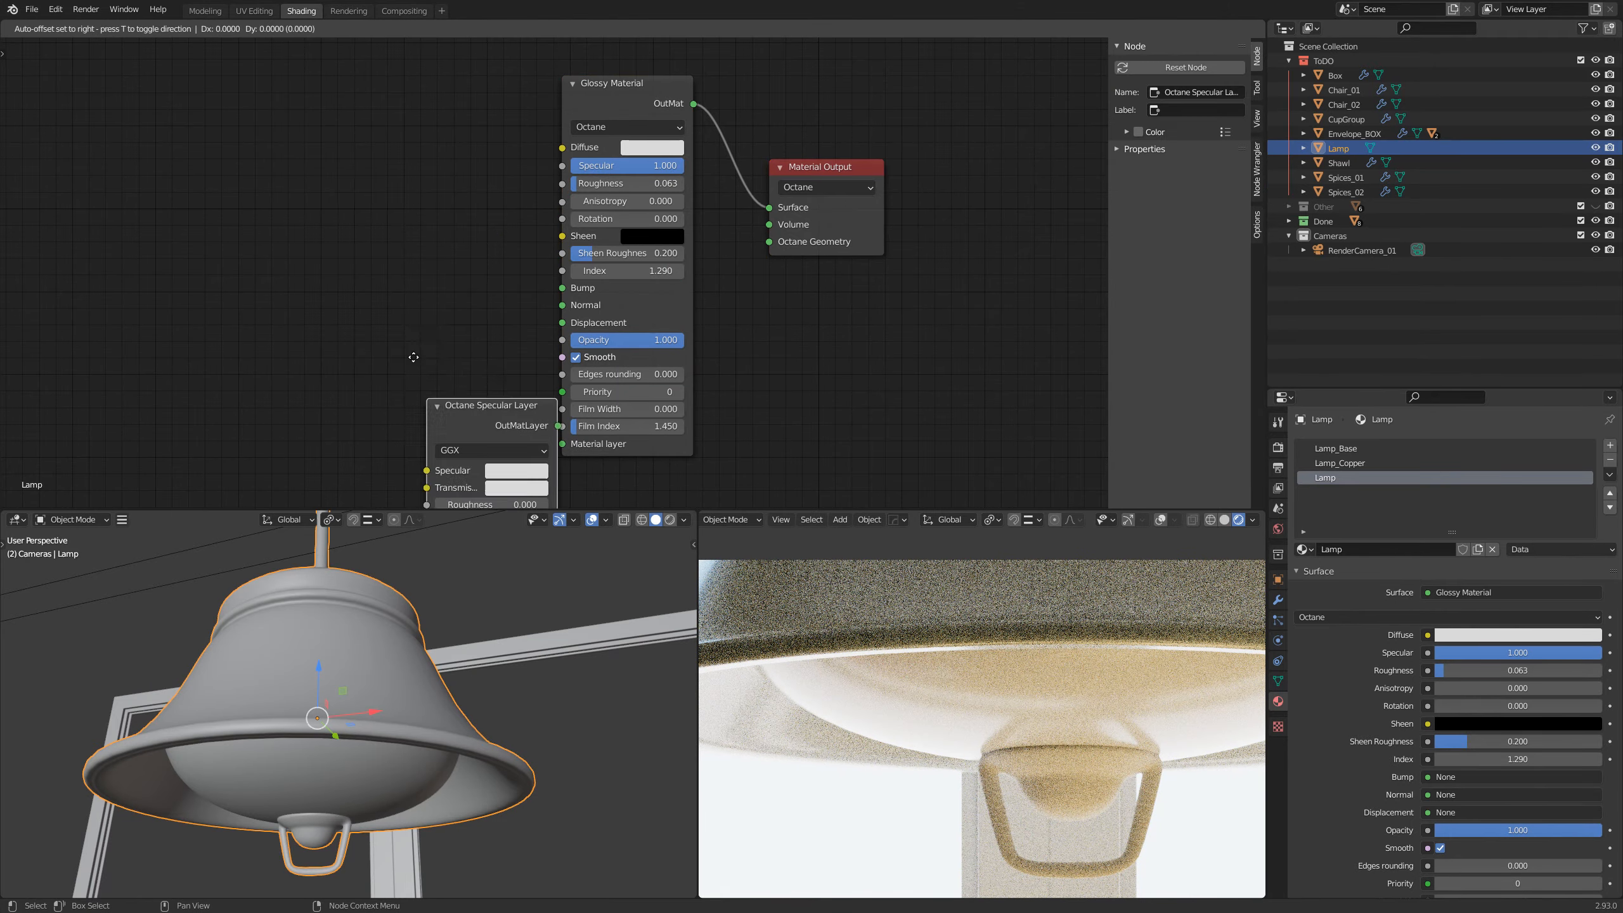
{"action": "left_click", "coordinate": [344, 116]}
{"action": "left_click_drag", "start_coordinate": [477, 149], "coordinate": [562, 444]}
{"action": "left_click", "coordinate": [440, 211]}
{"action": "left_click_drag", "start_coordinate": [546, 259], "coordinate": [546, 224]}
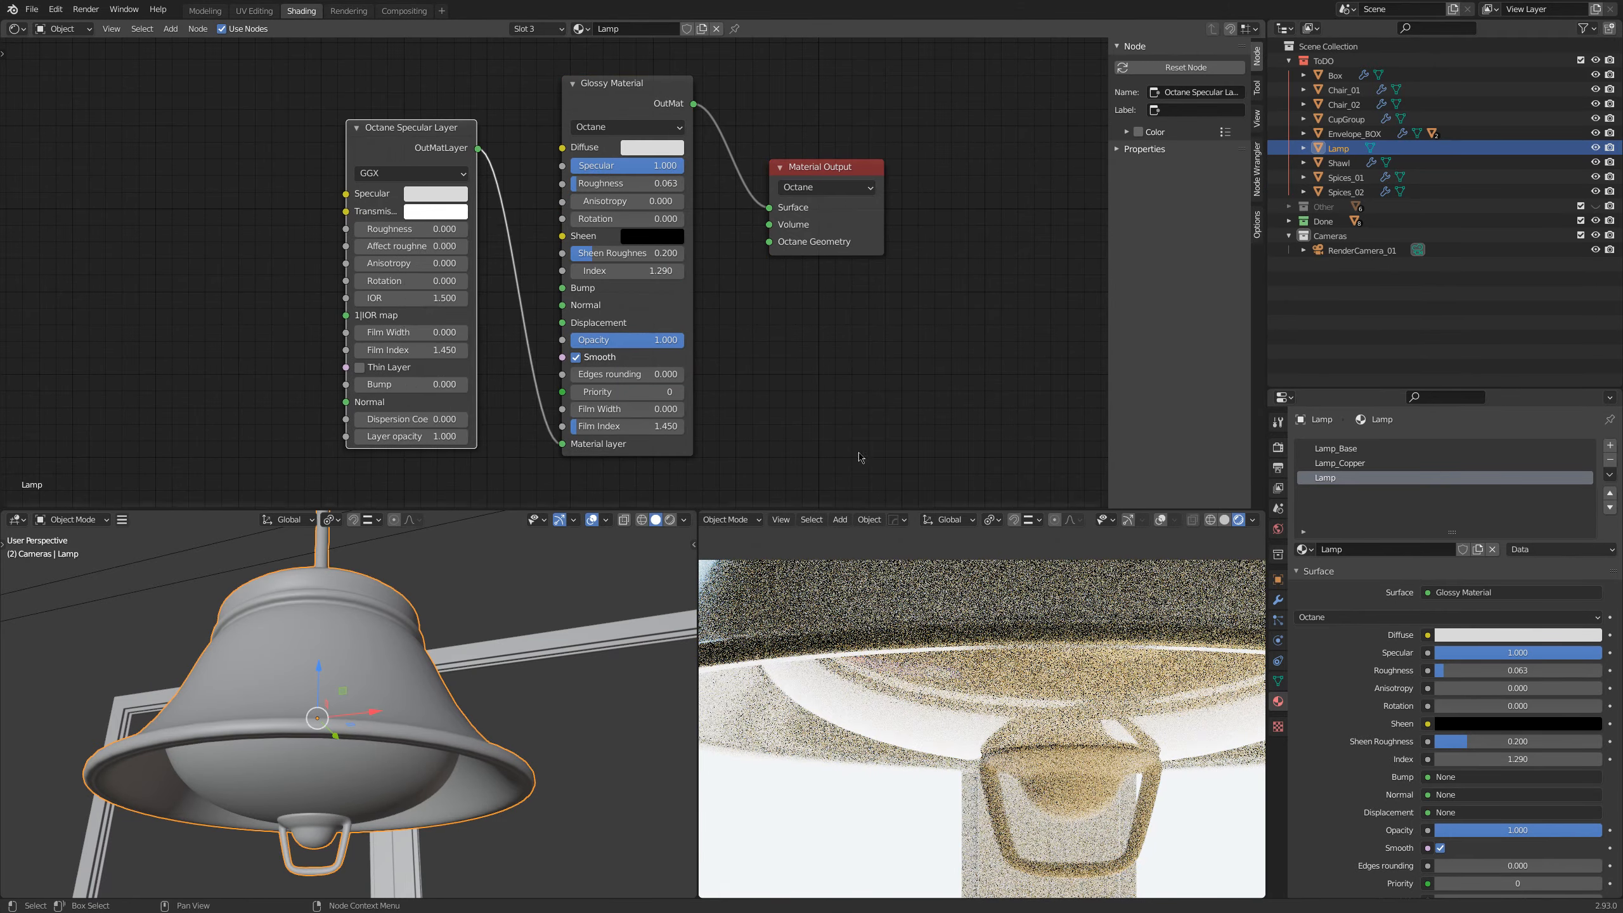
Step: Set the Lamp material's Specular Layer opacity to 0.310 after comparing renders at 0.570 and 0.000
{"action": "left_click_drag", "start_coordinate": [338, 428], "coordinate": [482, 451]}
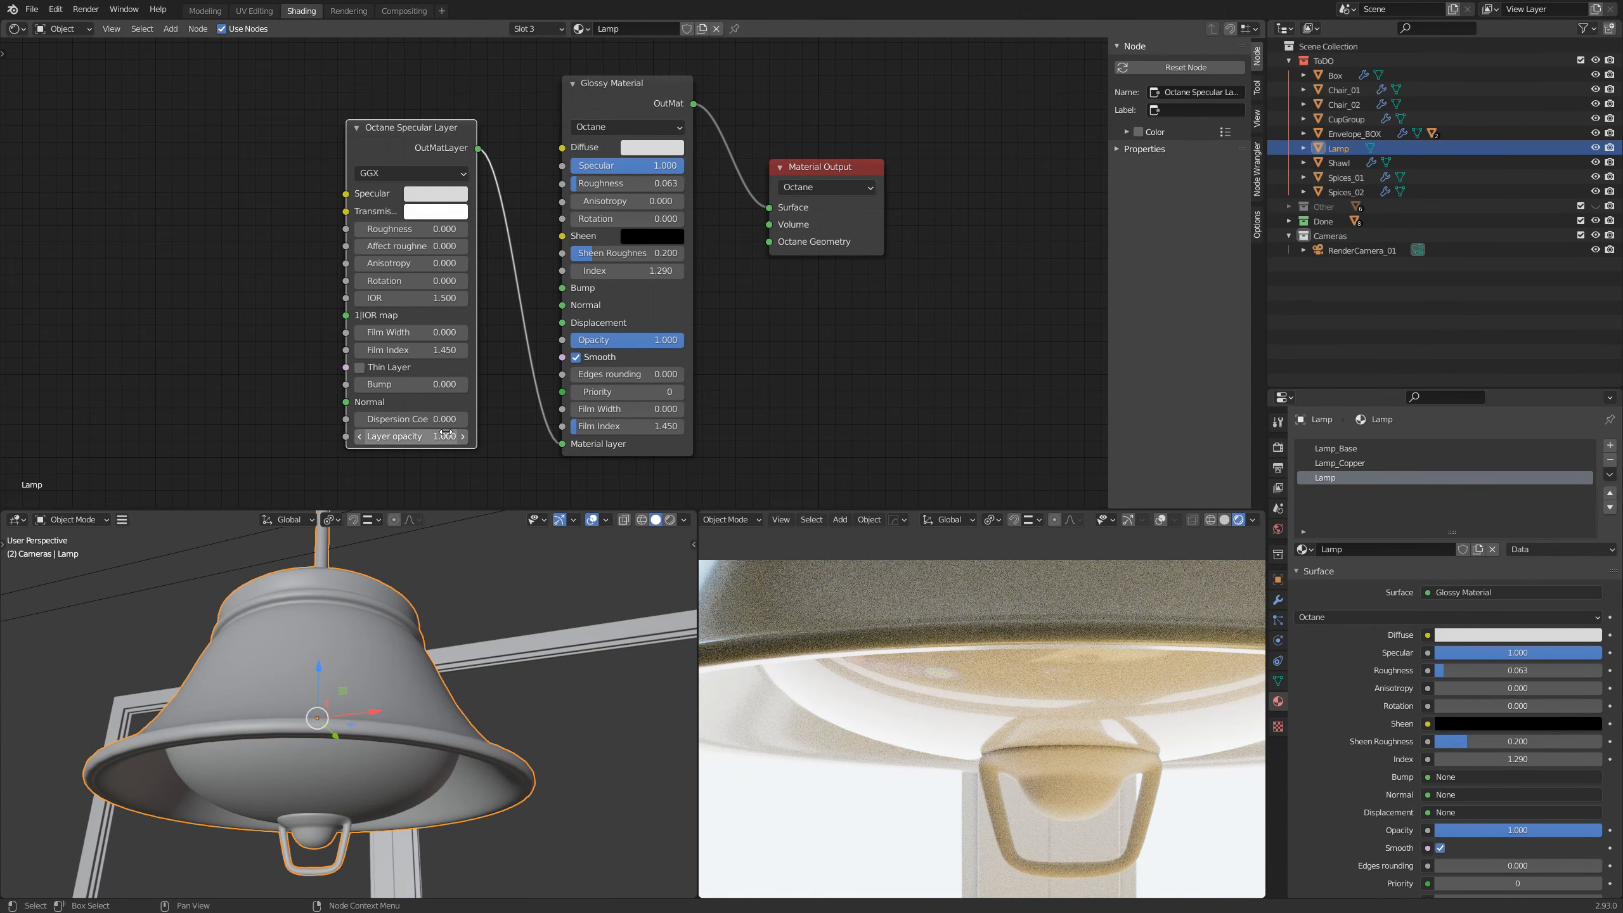
{"action": "left_click_drag", "start_coordinate": [432, 436], "coordinate": [425, 436]}
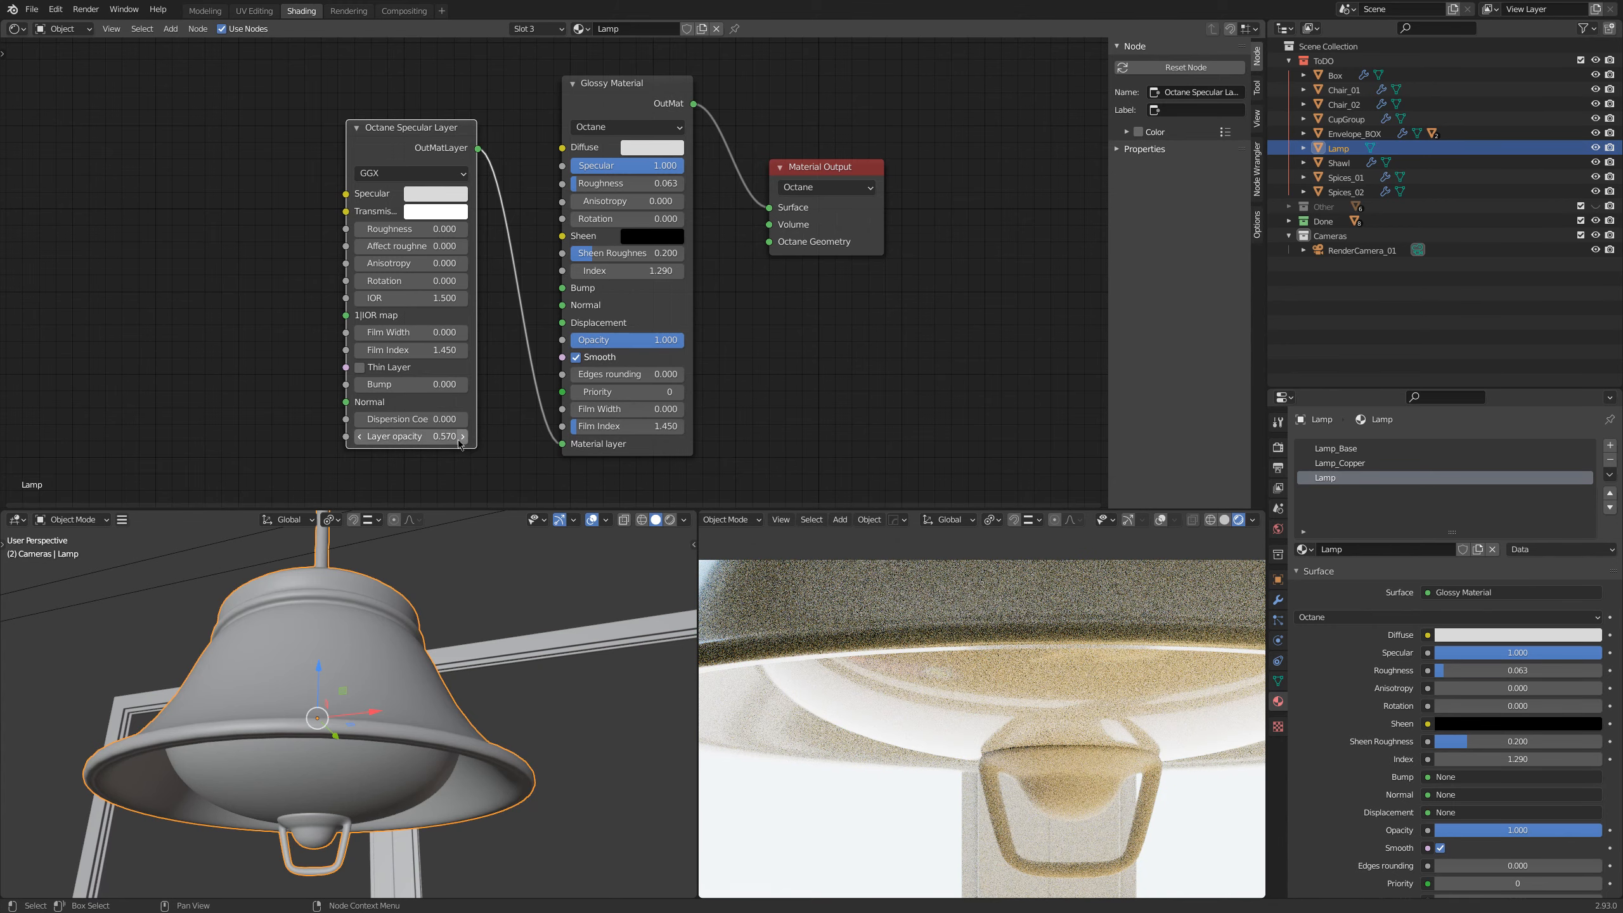
{"action": "left_click_drag", "start_coordinate": [424, 436], "coordinate": [352, 436]}
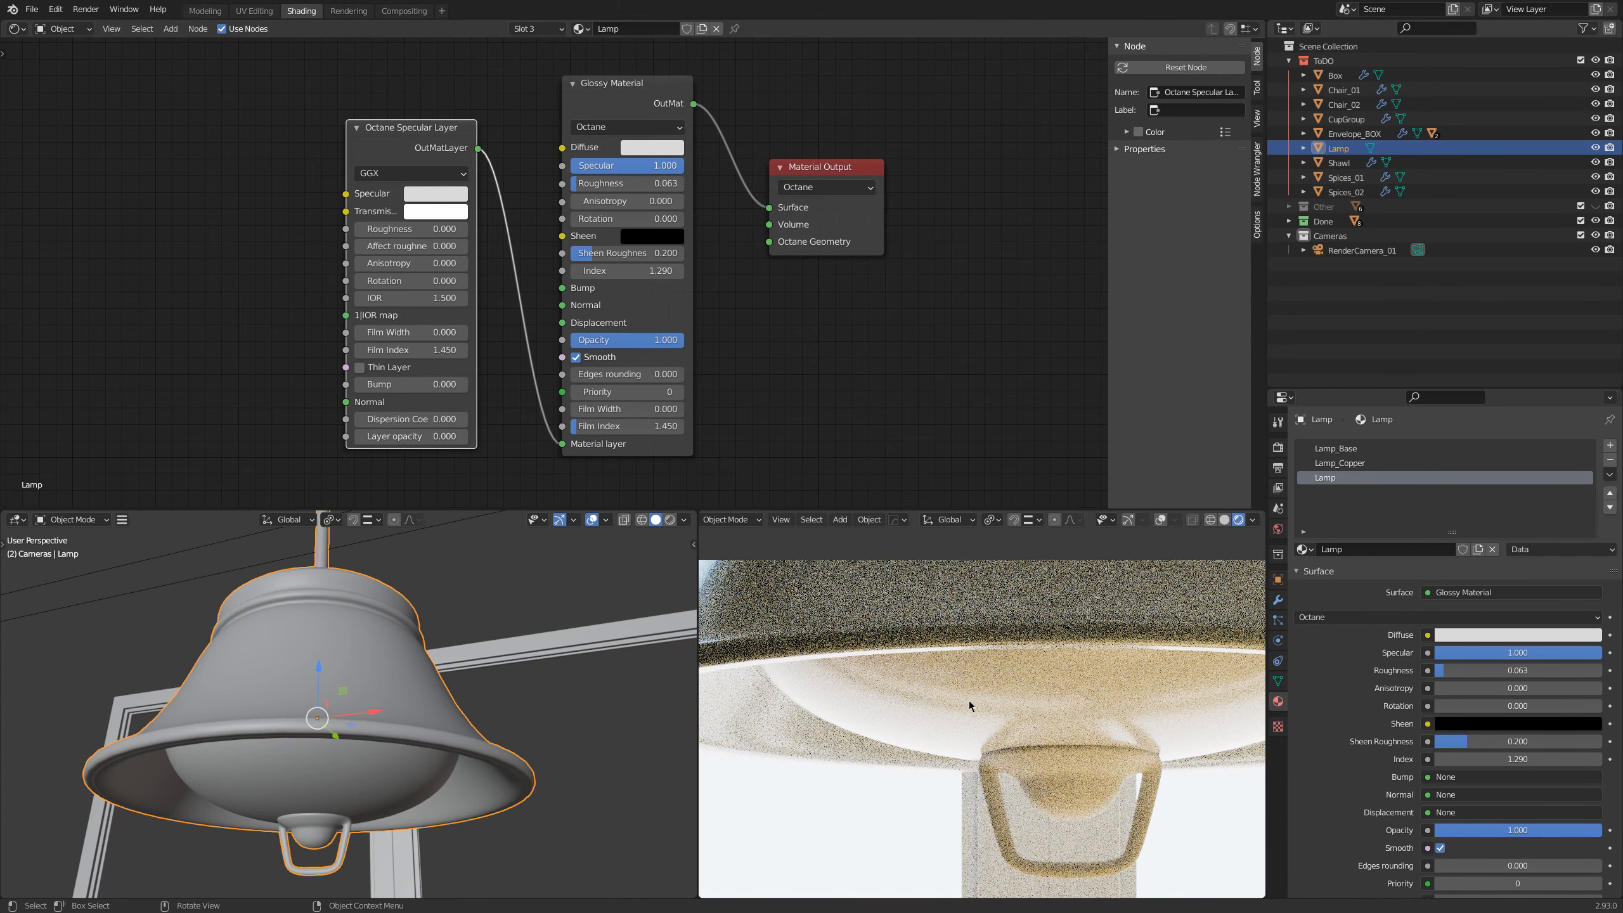
{"action": "key", "text": "ctrl+b"}
{"action": "mouse_move", "coordinate": [881, 655]}
{"action": "left_mouse_down"}
{"action": "mouse_move", "coordinate": [959, 739]}
{"action": "mouse_move", "coordinate": [1069, 804]}
{"action": "left_mouse_up"}
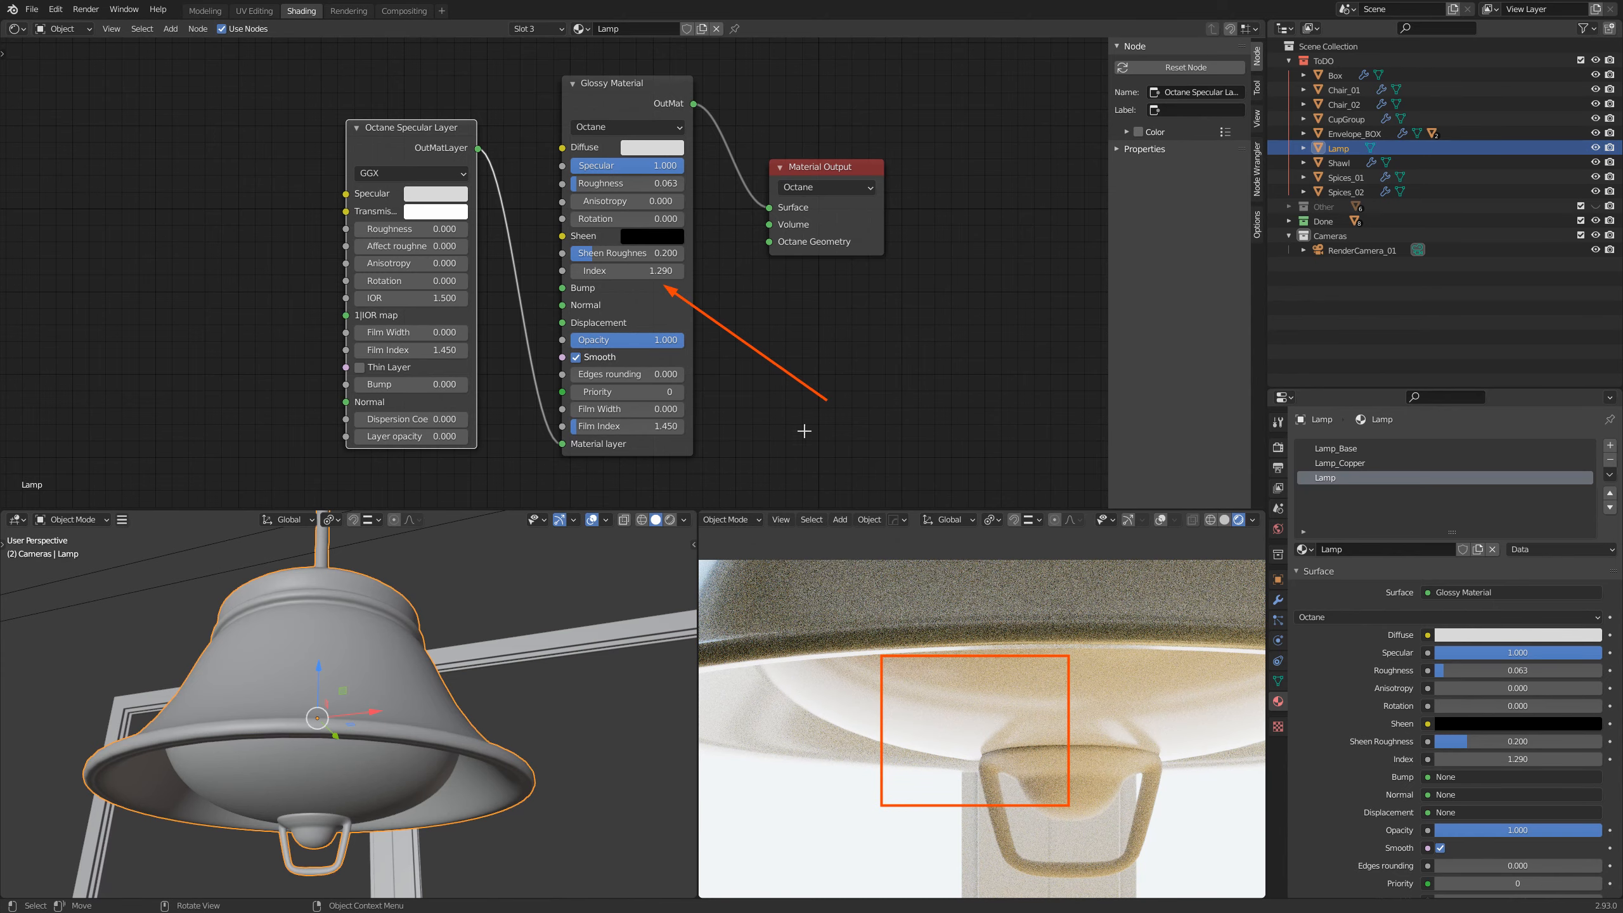
{"action": "key", "text": "Escape"}
{"action": "mouse_move", "coordinate": [415, 437]}
{"action": "left_mouse_down"}
{"action": "mouse_move", "coordinate": [486, 437]}
{"action": "mouse_move", "coordinate": [383, 436]}
{"action": "mouse_move", "coordinate": [402, 436]}
{"action": "left_mouse_up"}
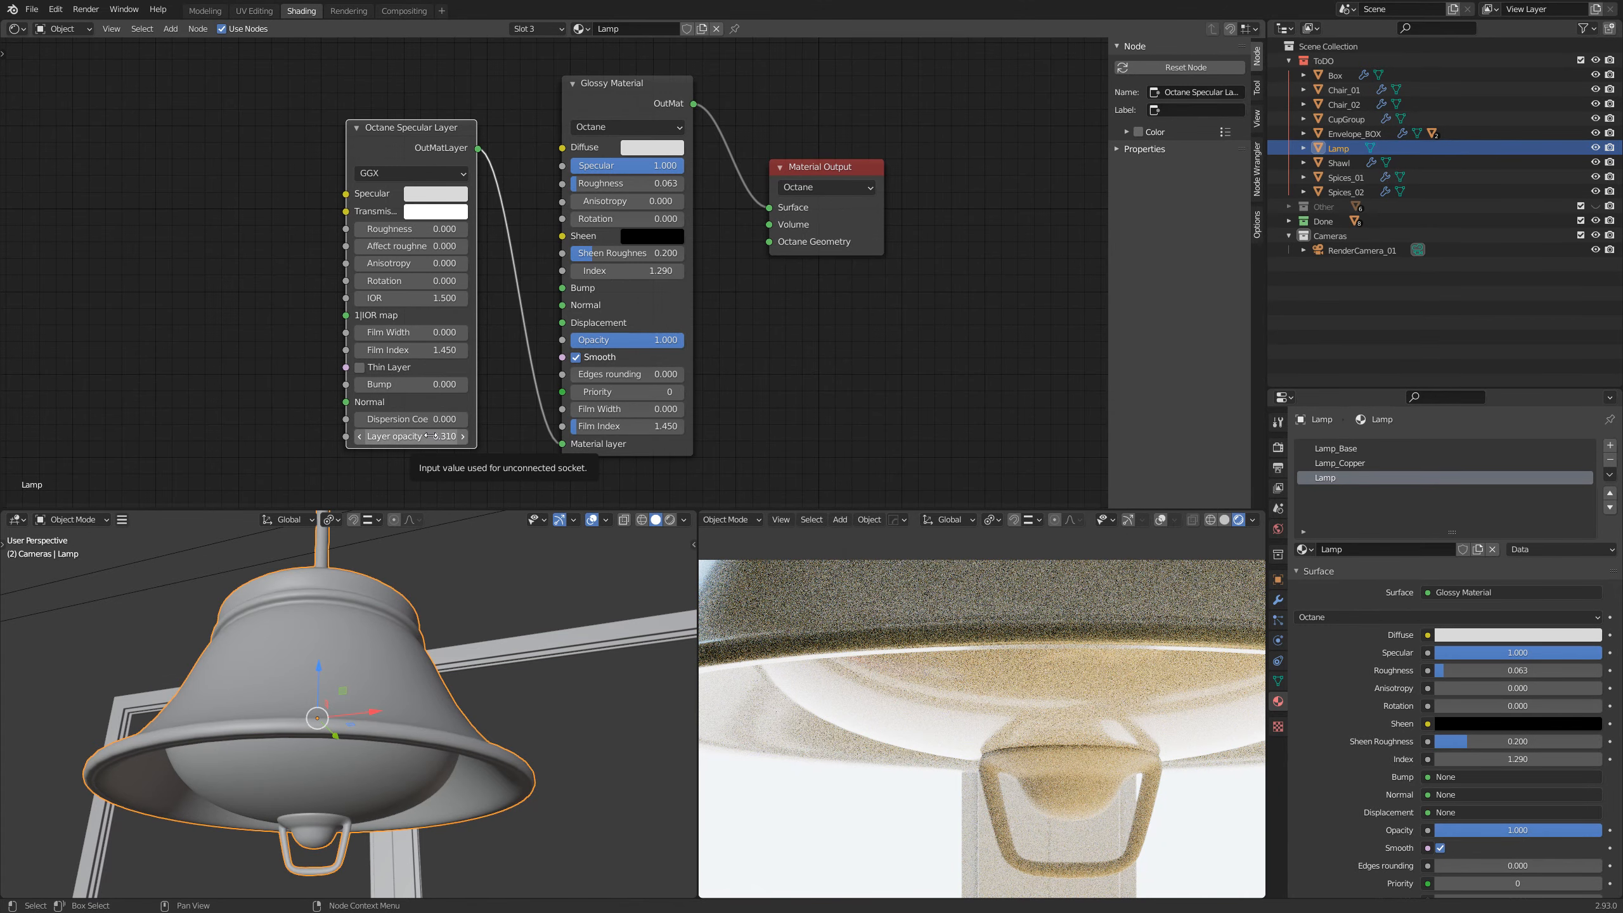
Step: In the Lamp_Copper material, connect the Metal Material to the Material Output's Surface and move the Metal Material node closer to it
{"action": "left_click", "coordinate": [1340, 463]}
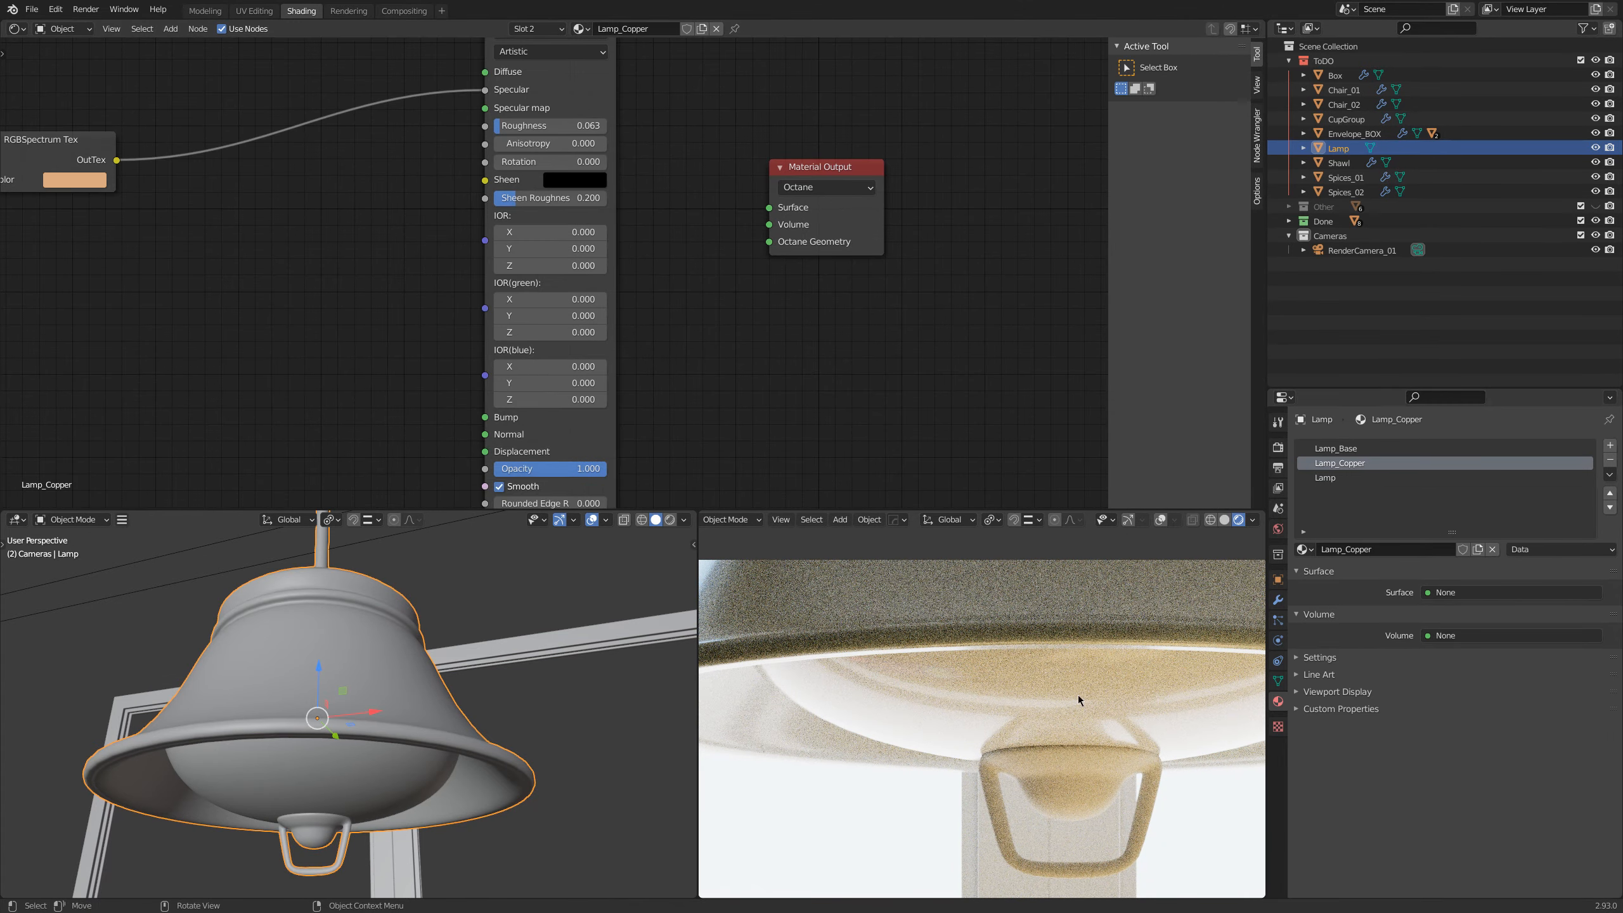
{"action": "key", "text": "Home"}
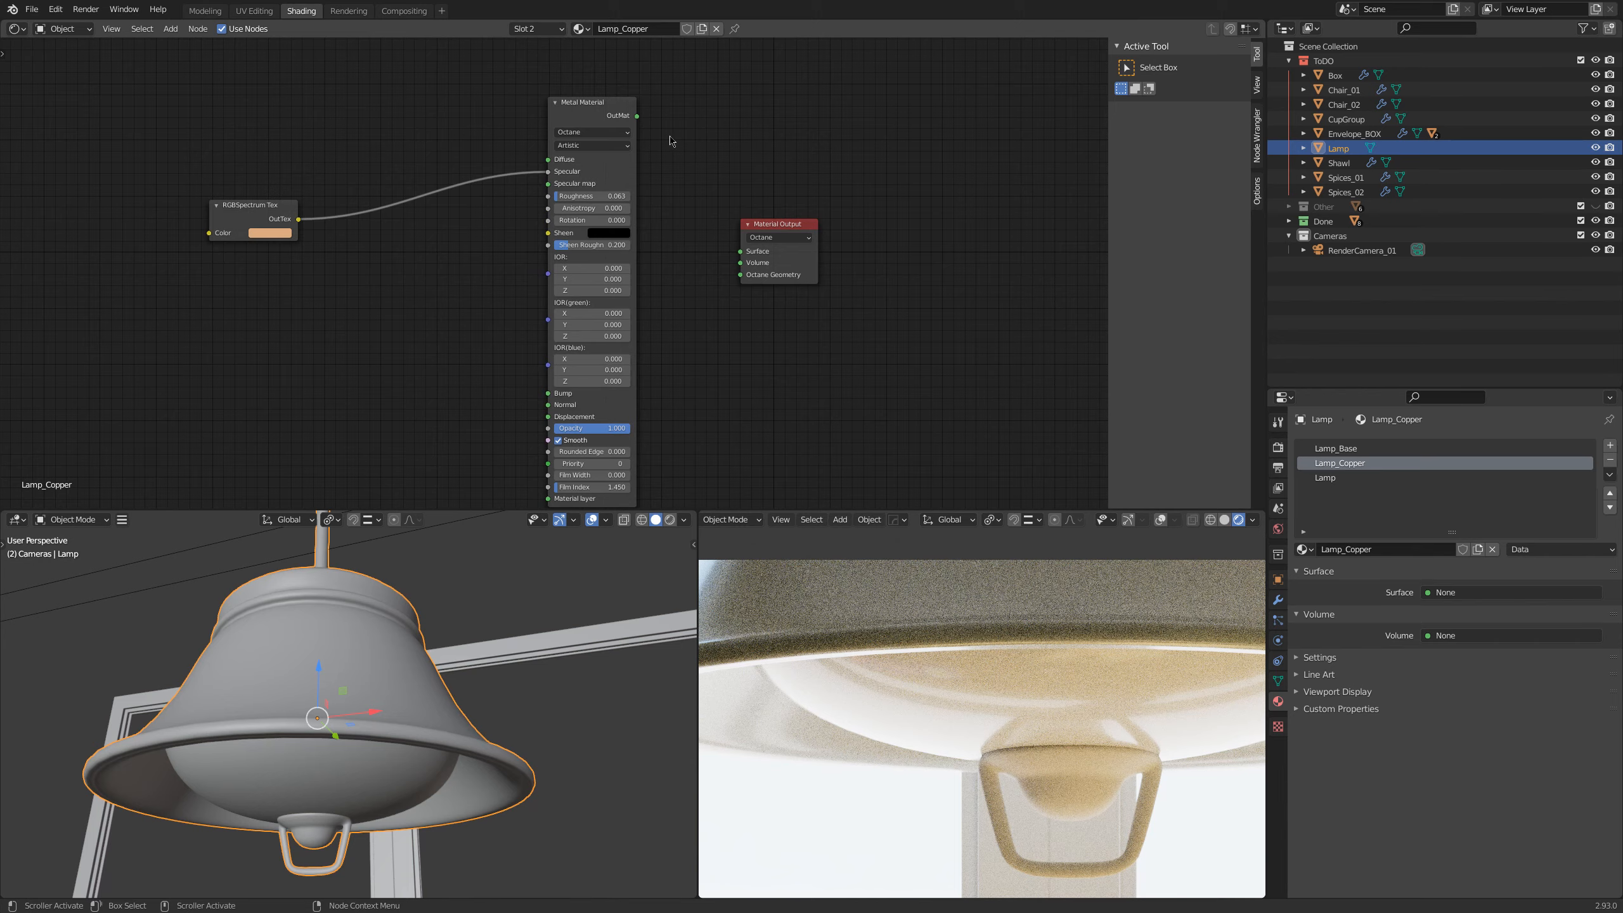
{"action": "scroll", "coordinate": [670, 141], "scroll_direction": "up", "scroll_amount": 1}
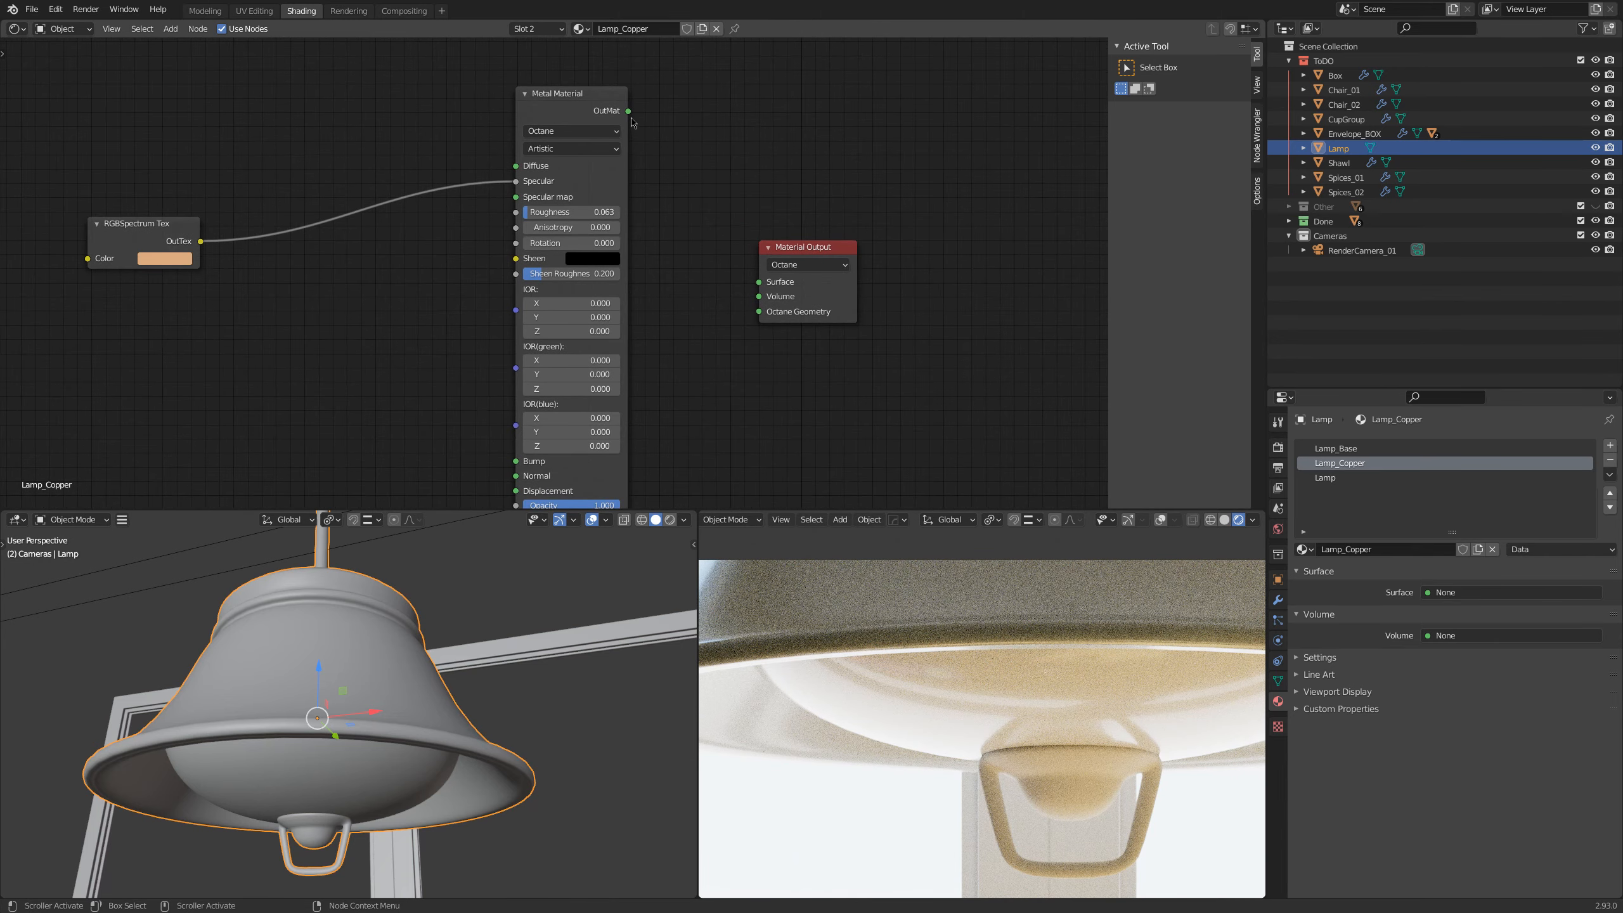
{"action": "left_click_drag", "start_coordinate": [763, 286], "coordinate": [760, 282]}
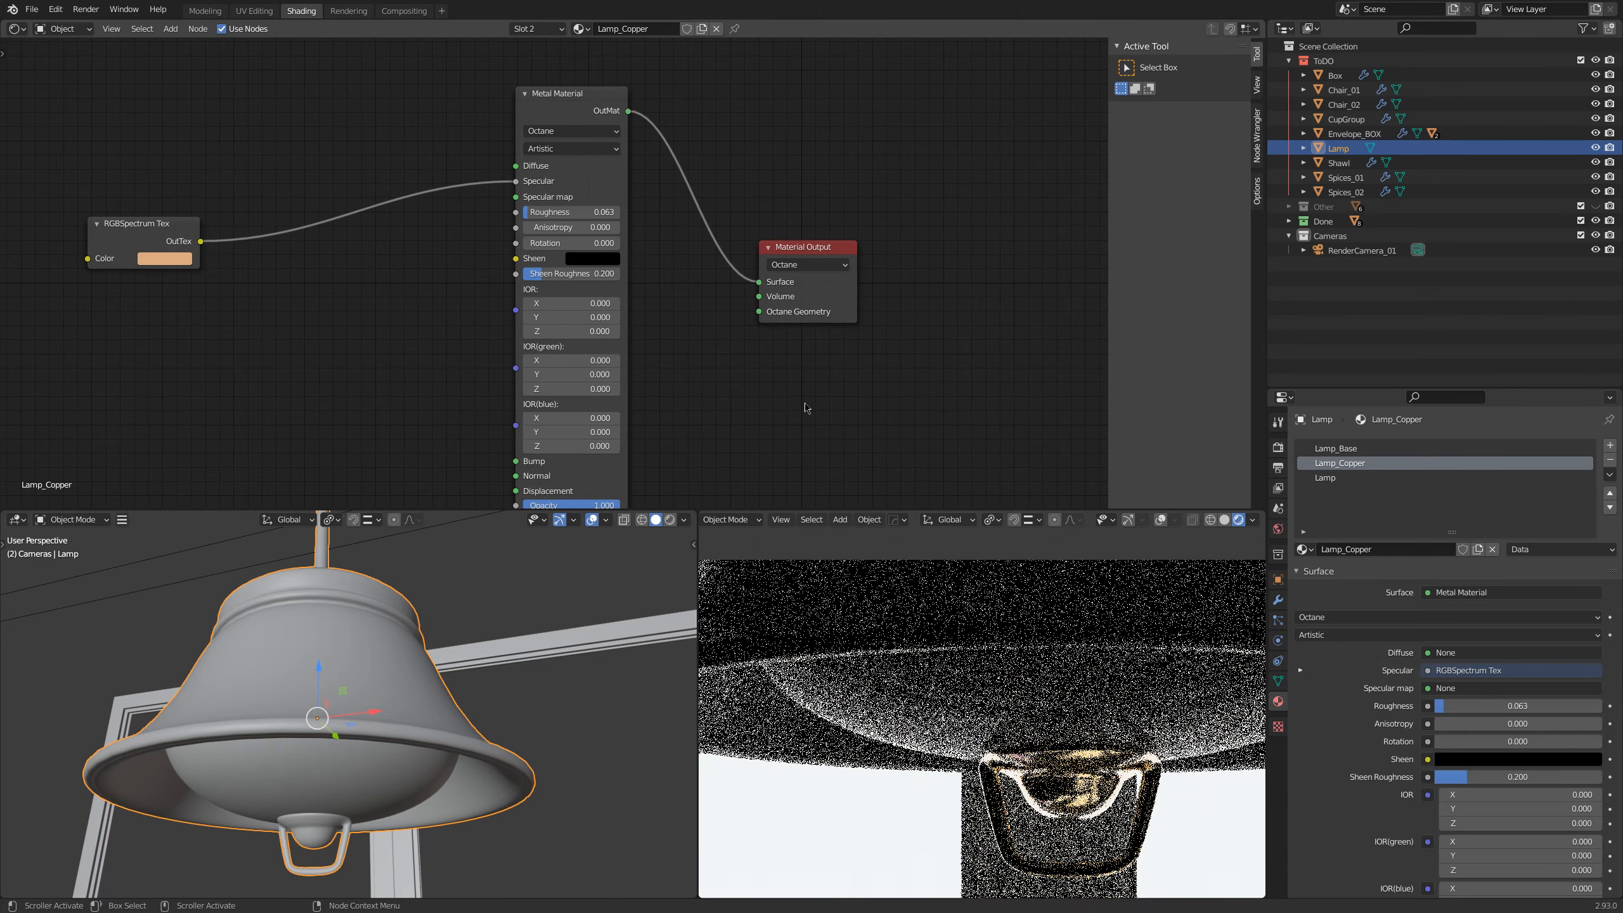
{"action": "left_click", "coordinate": [596, 98]}
{"action": "left_click_drag", "start_coordinate": [596, 97], "coordinate": [634, 110]}
{"action": "left_click", "coordinate": [705, 259]}
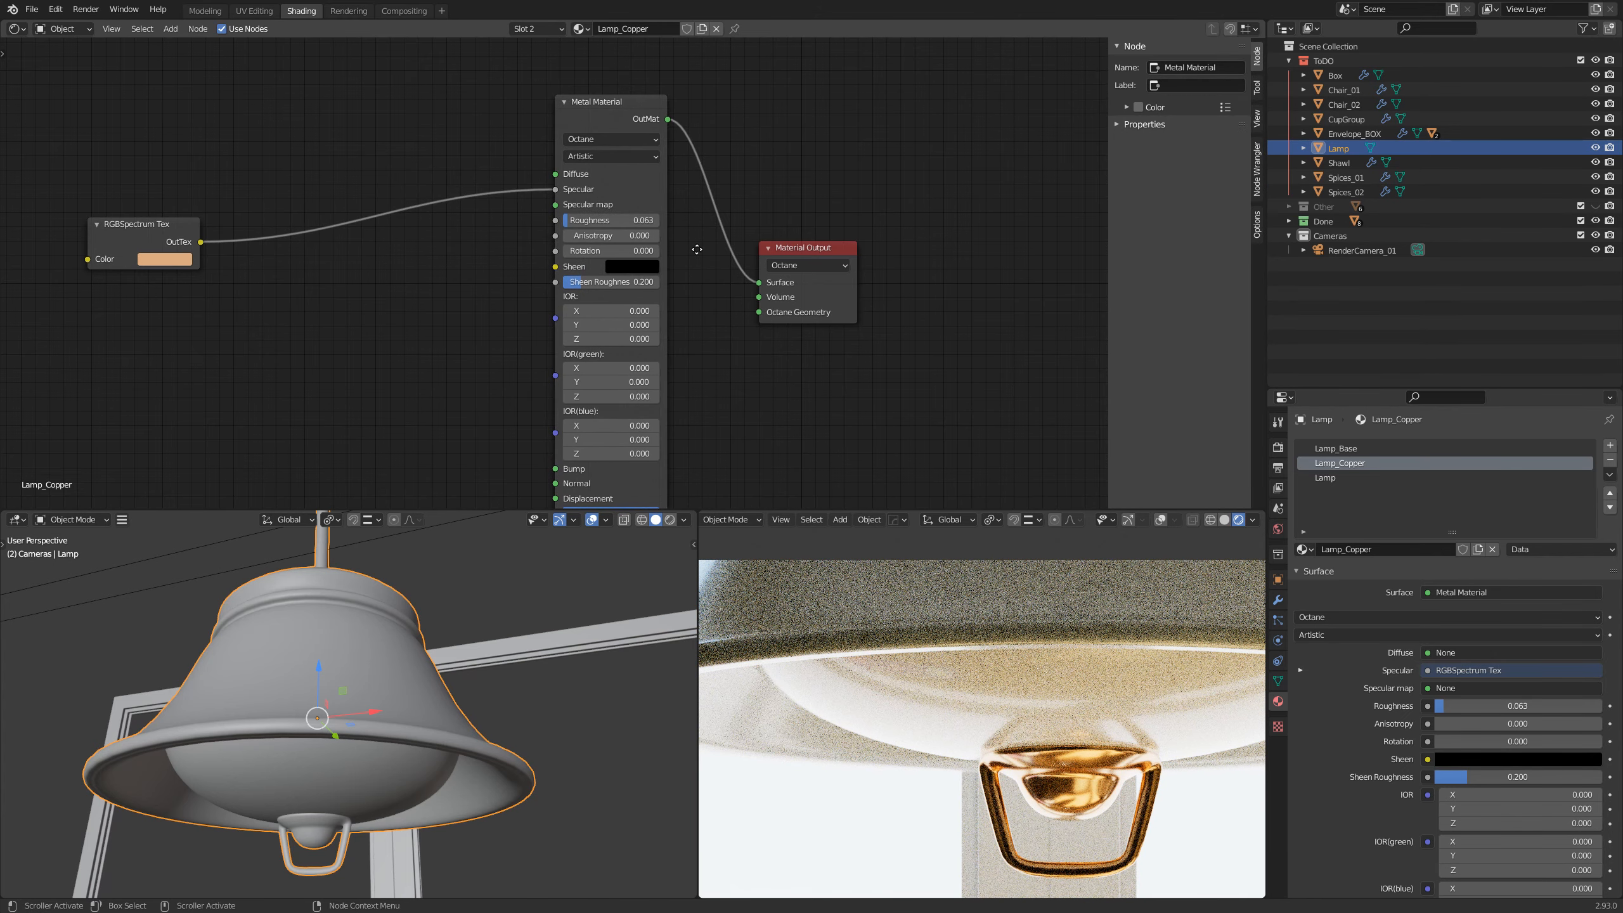
{"action": "middle_click_drag", "start_coordinate": [697, 250], "coordinate": [696, 258]}
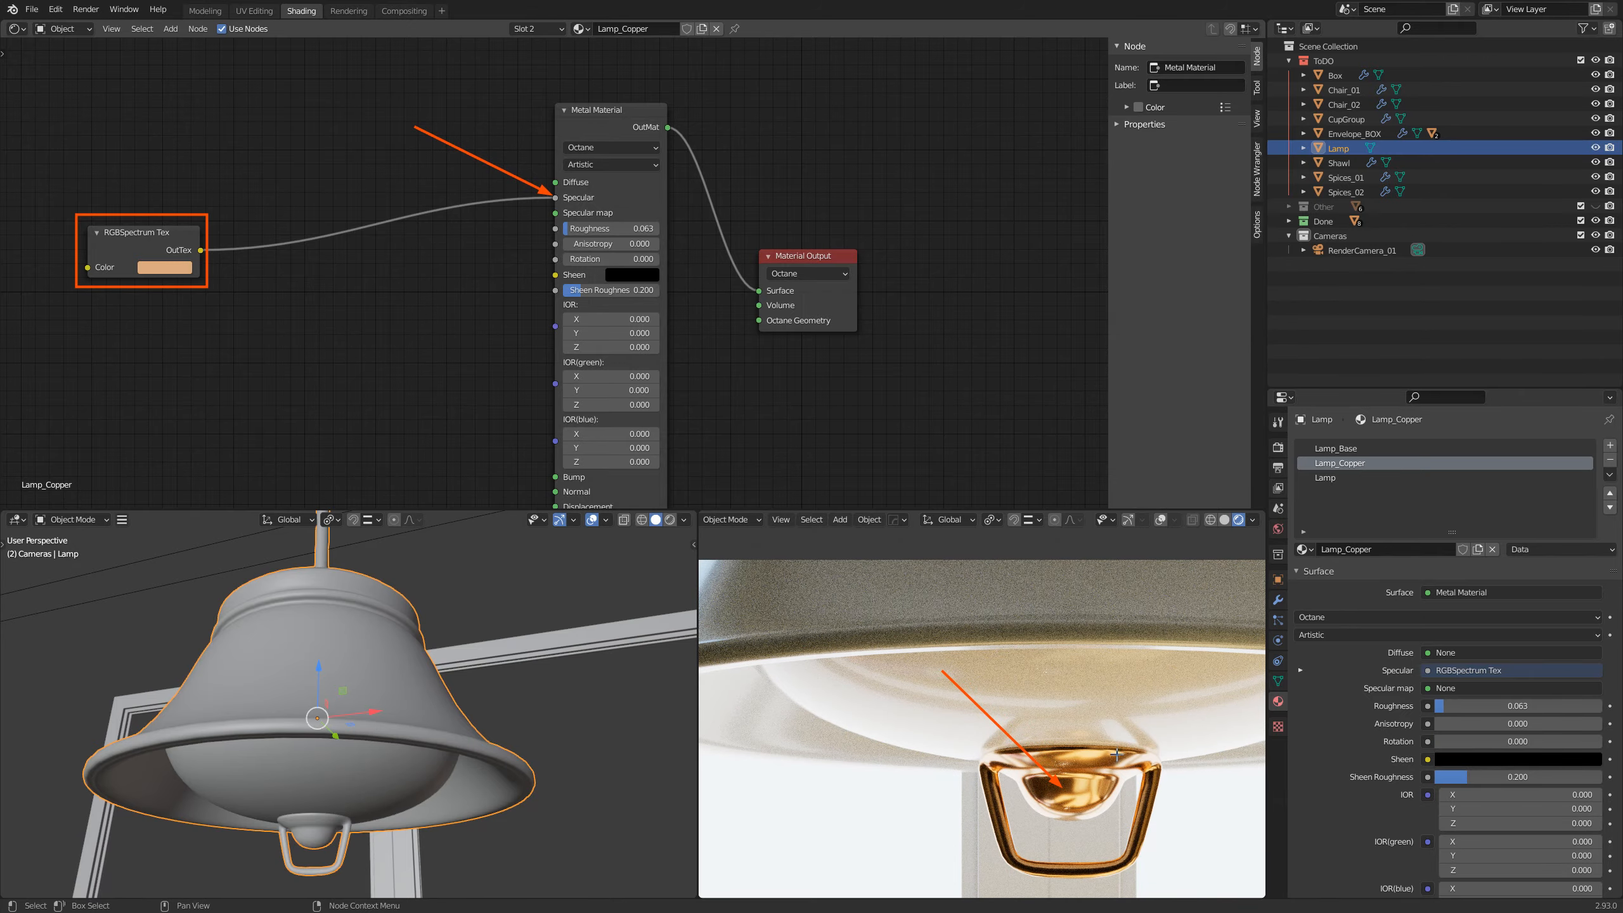
Step: Add an Octane Metallic Layer, feed its Specular from the RGBSpectrum Tex, and connect it to the Metal Material's Material layer input
{"action": "scroll", "coordinate": [1113, 749], "scroll_direction": "up", "scroll_amount": 4}
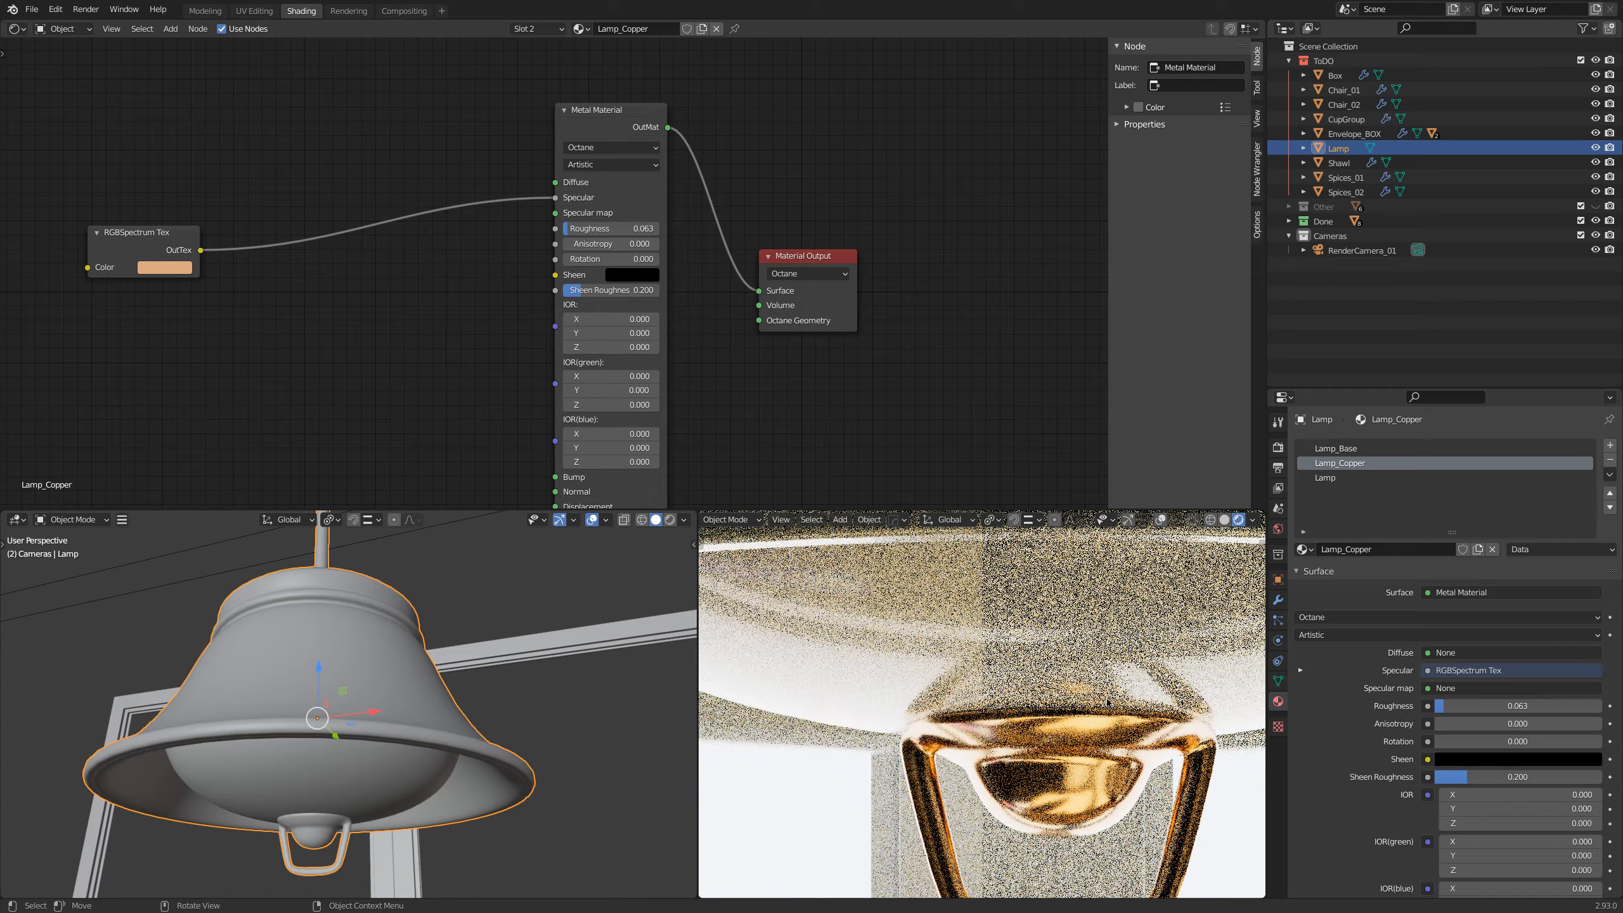
{"action": "middle_click_drag", "start_coordinate": [1108, 702], "coordinate": [1054, 607], "text": "shift"}
{"action": "left_click", "coordinate": [147, 234]}
{"action": "middle_click_drag", "start_coordinate": [361, 351], "coordinate": [424, 333]}
{"action": "key", "text": "shift+a"}
{"action": "mouse_move", "coordinate": [383, 353]}
{"action": "left_click", "coordinate": [514, 383]}
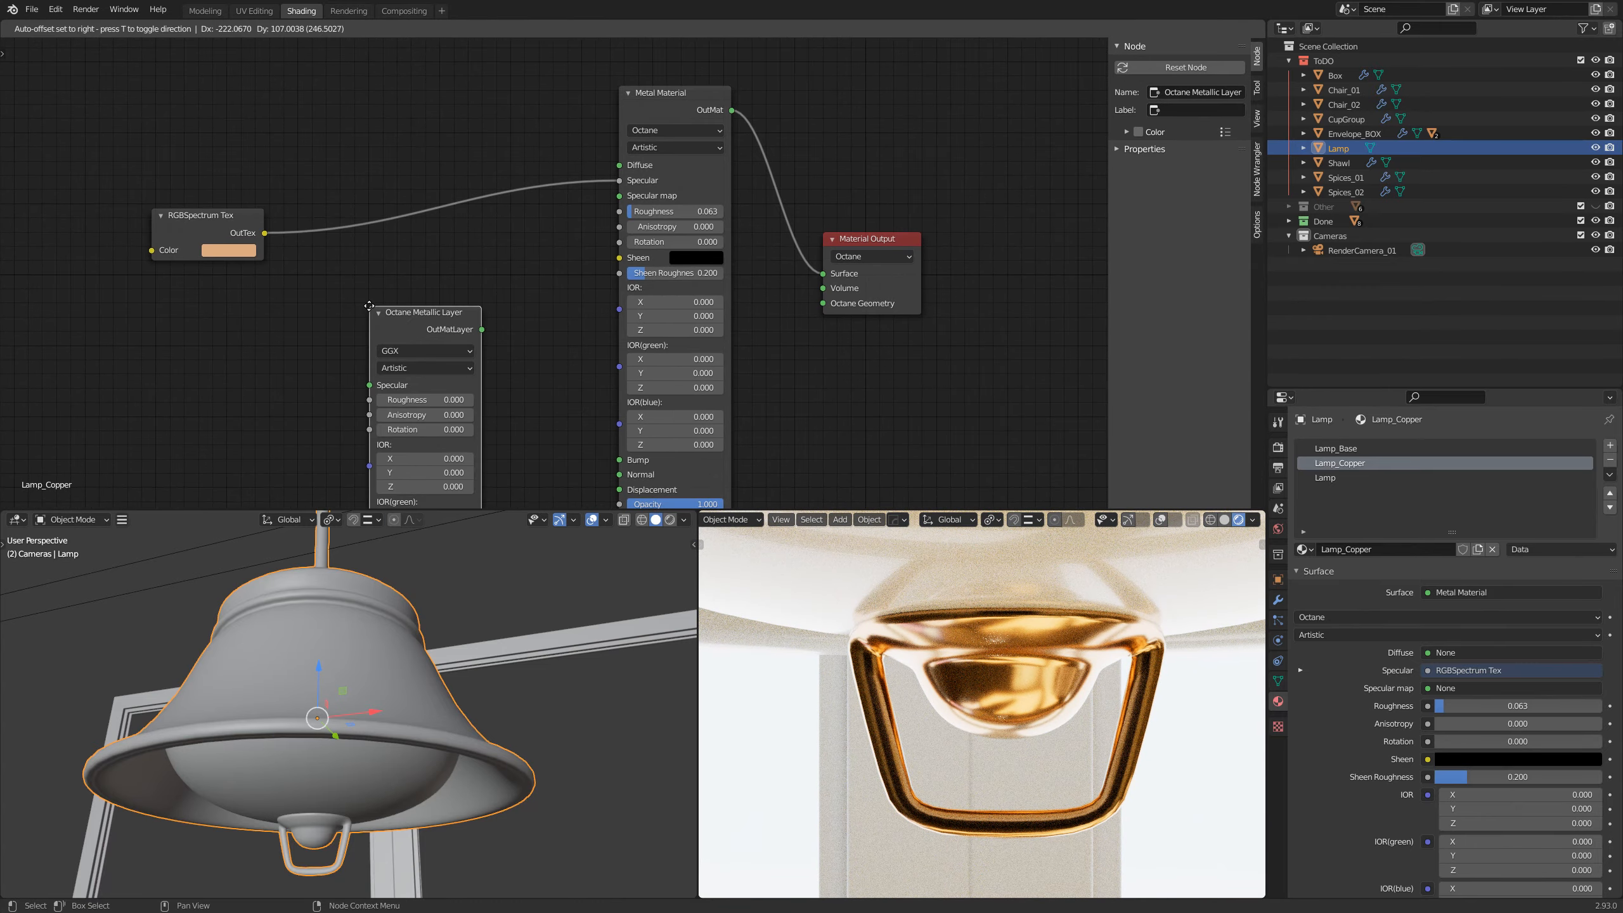
{"action": "left_click", "coordinate": [370, 305]}
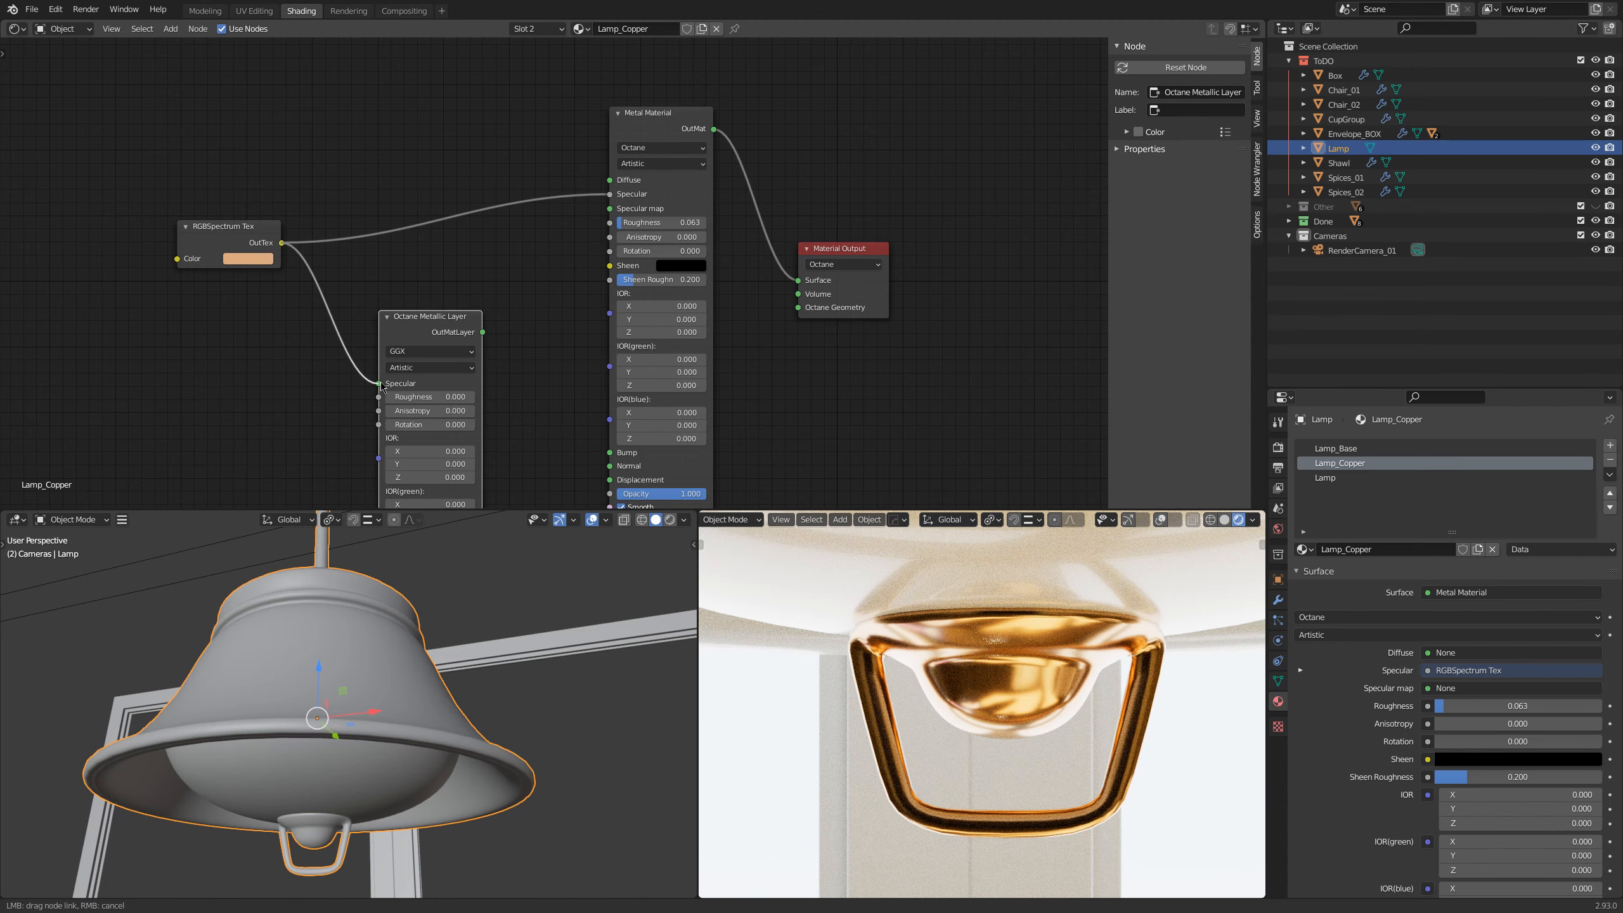
{"action": "middle_click_drag", "start_coordinate": [544, 416], "coordinate": [549, 206]}
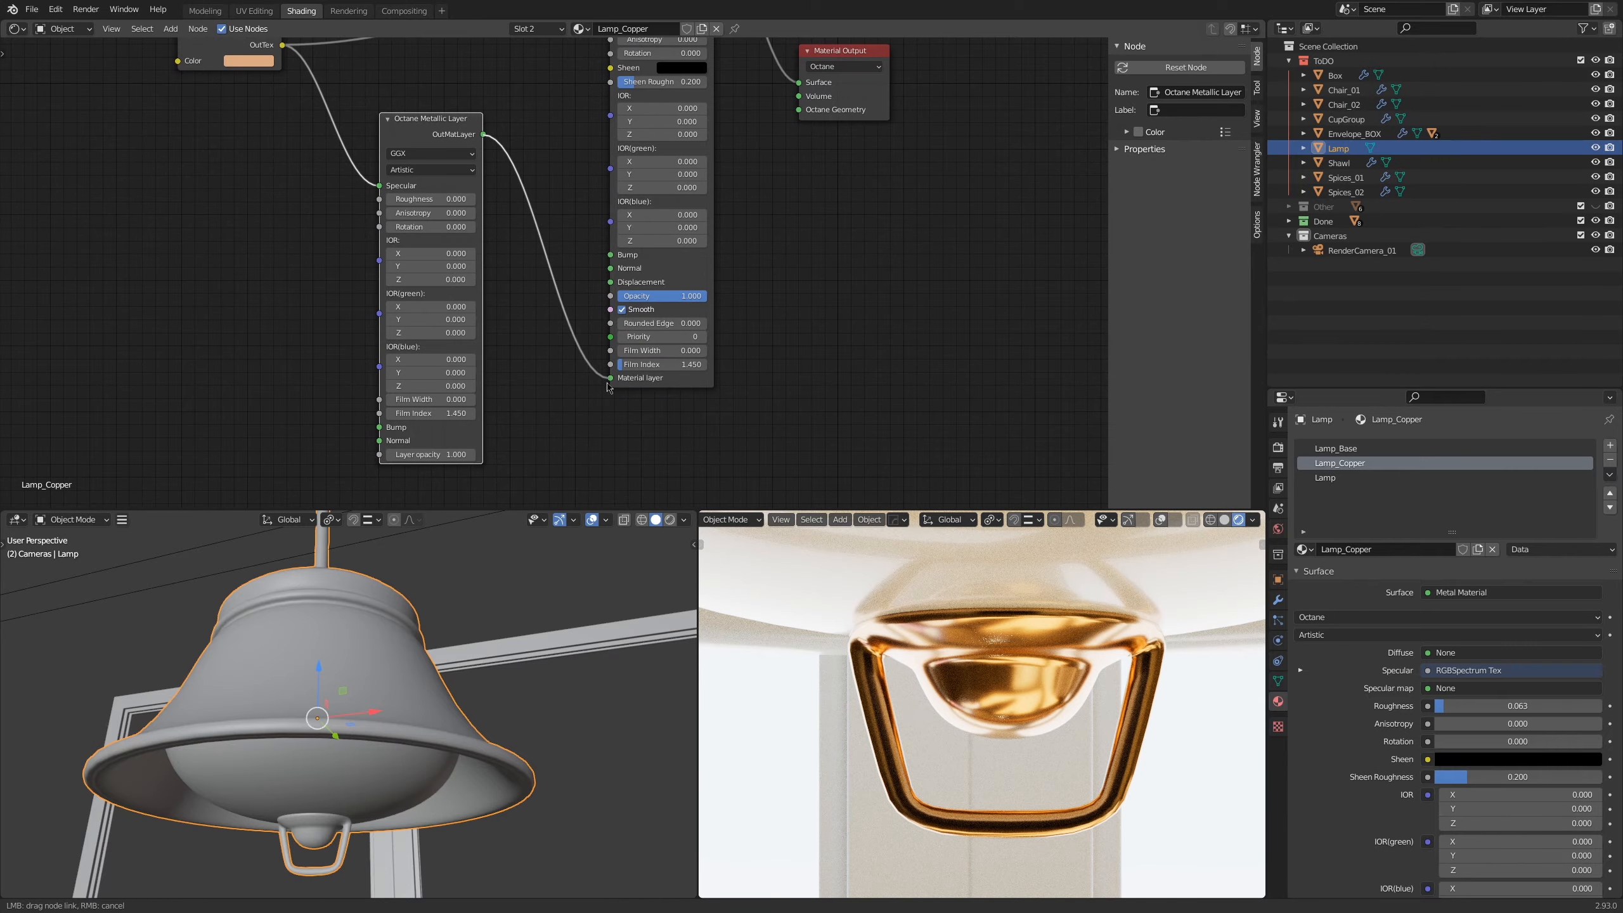
{"action": "left_click_drag", "start_coordinate": [606, 387], "coordinate": [610, 378]}
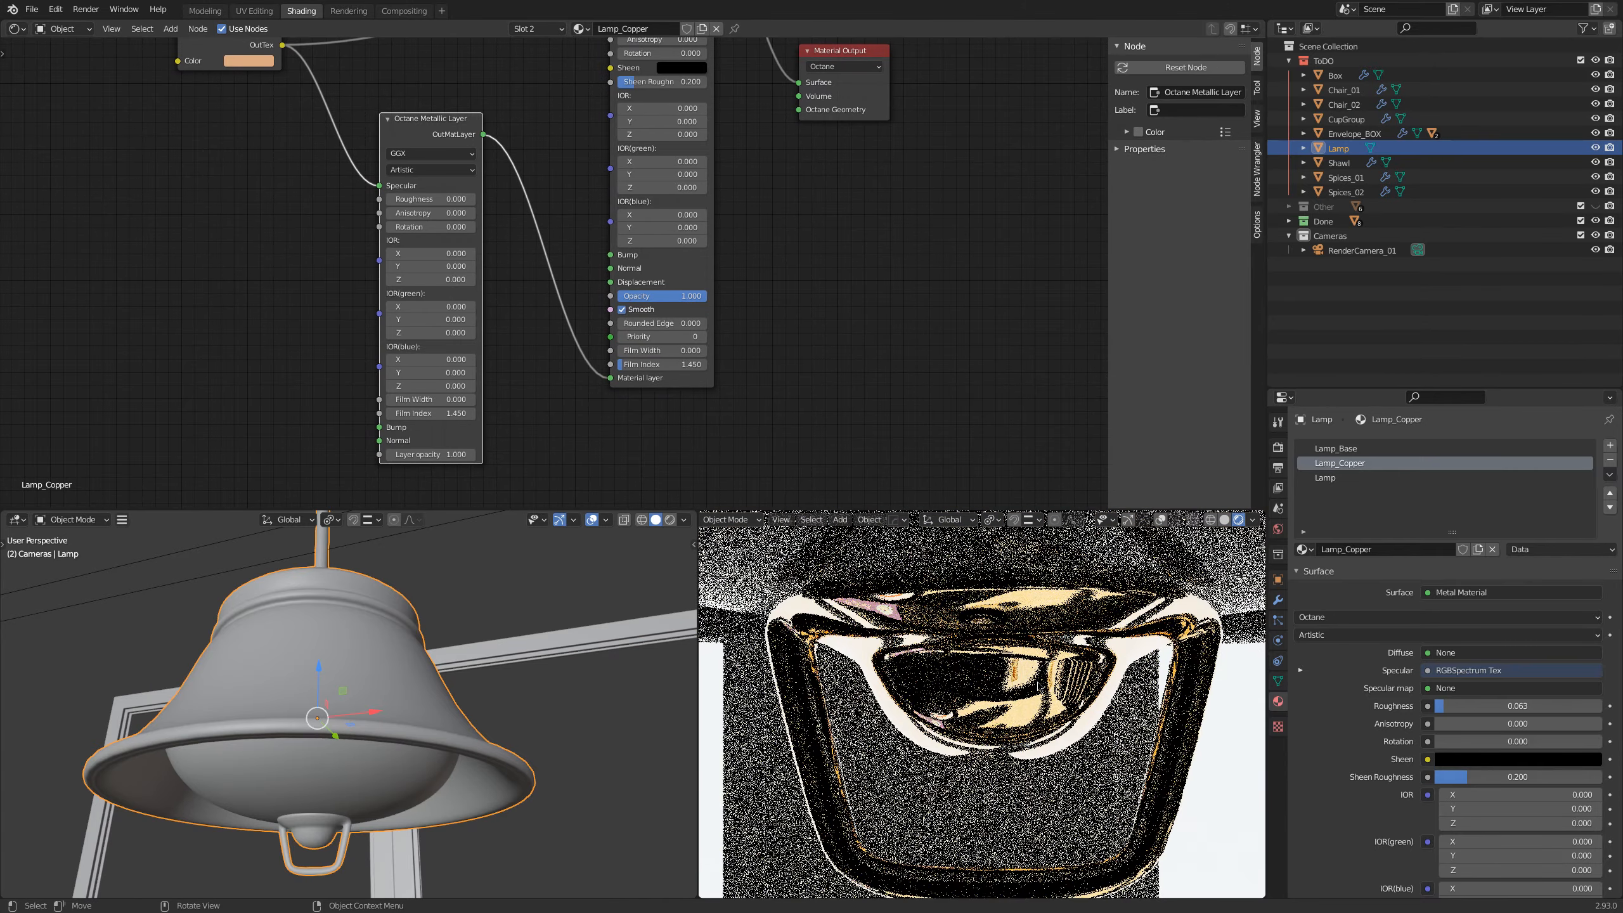
Step: Set the Metallic Layer's opacity to 0.530 using a close-up render region on the copper knob, and disconnect and reconnect it to compare
{"action": "key", "text": "ctrl+b"}
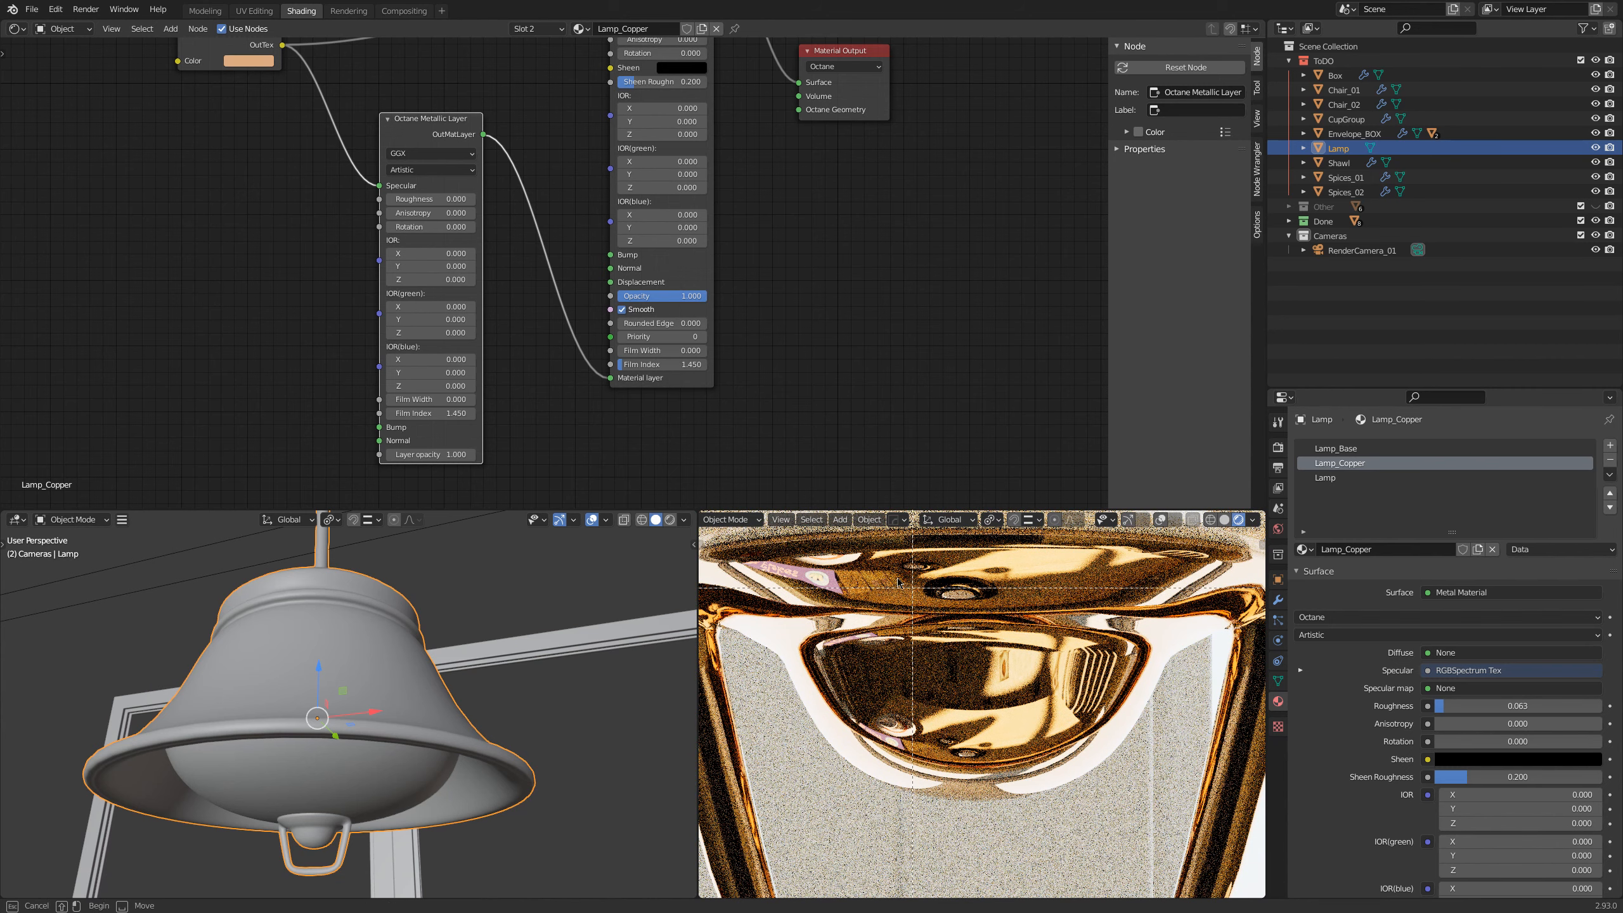
{"action": "left_click_drag", "start_coordinate": [882, 568], "coordinate": [1208, 839]}
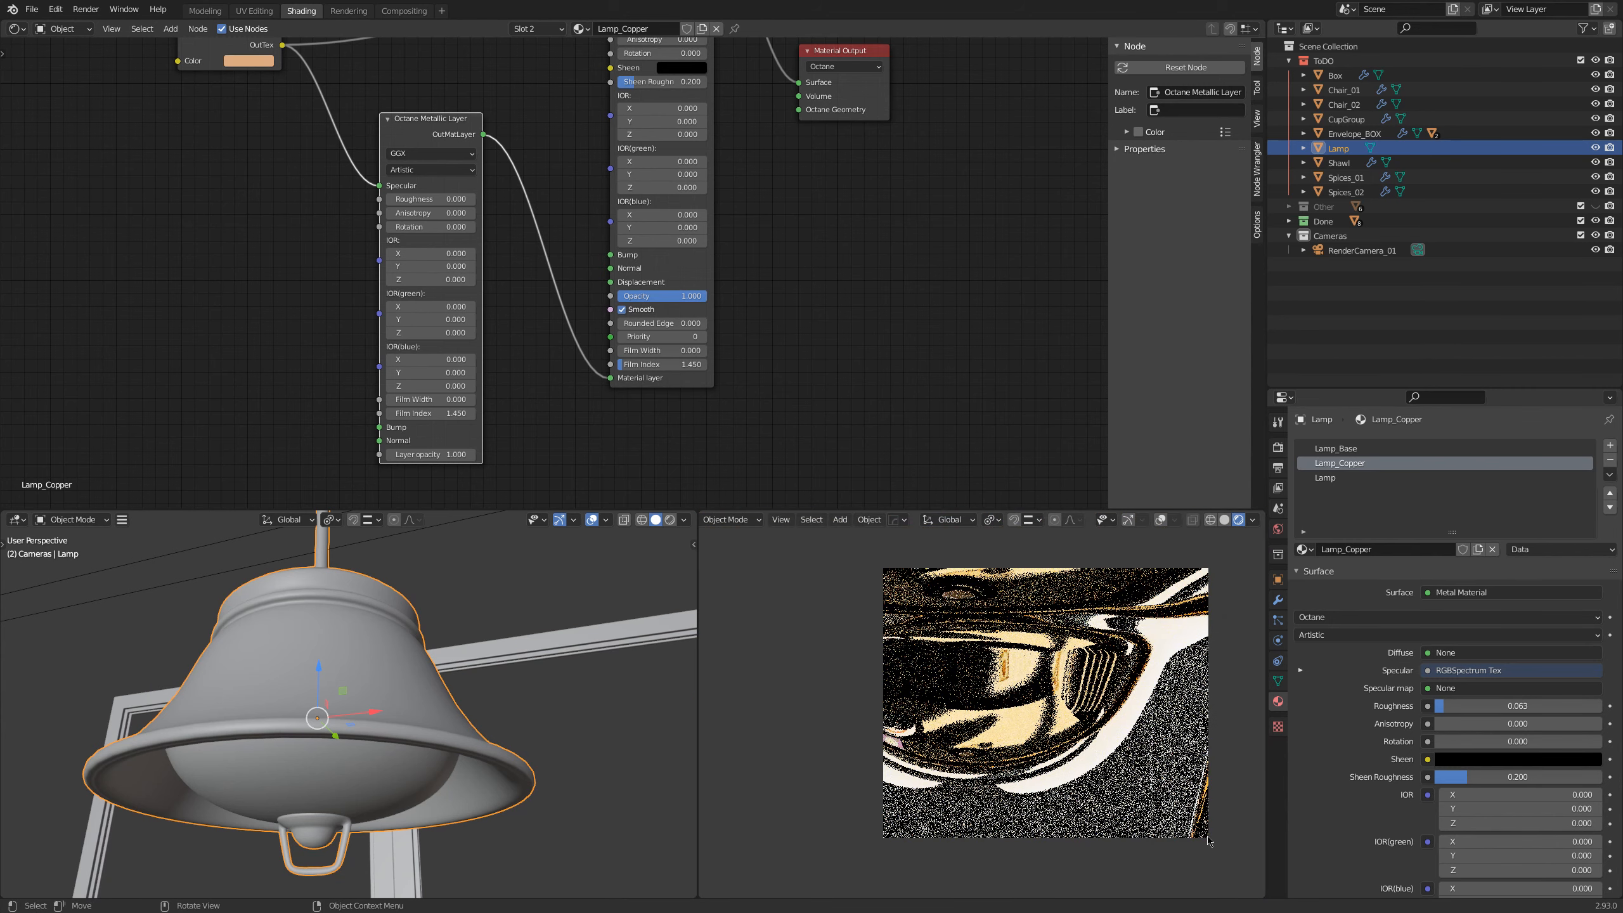
{"action": "scroll", "coordinate": [519, 446], "scroll_direction": "up", "scroll_amount": 1}
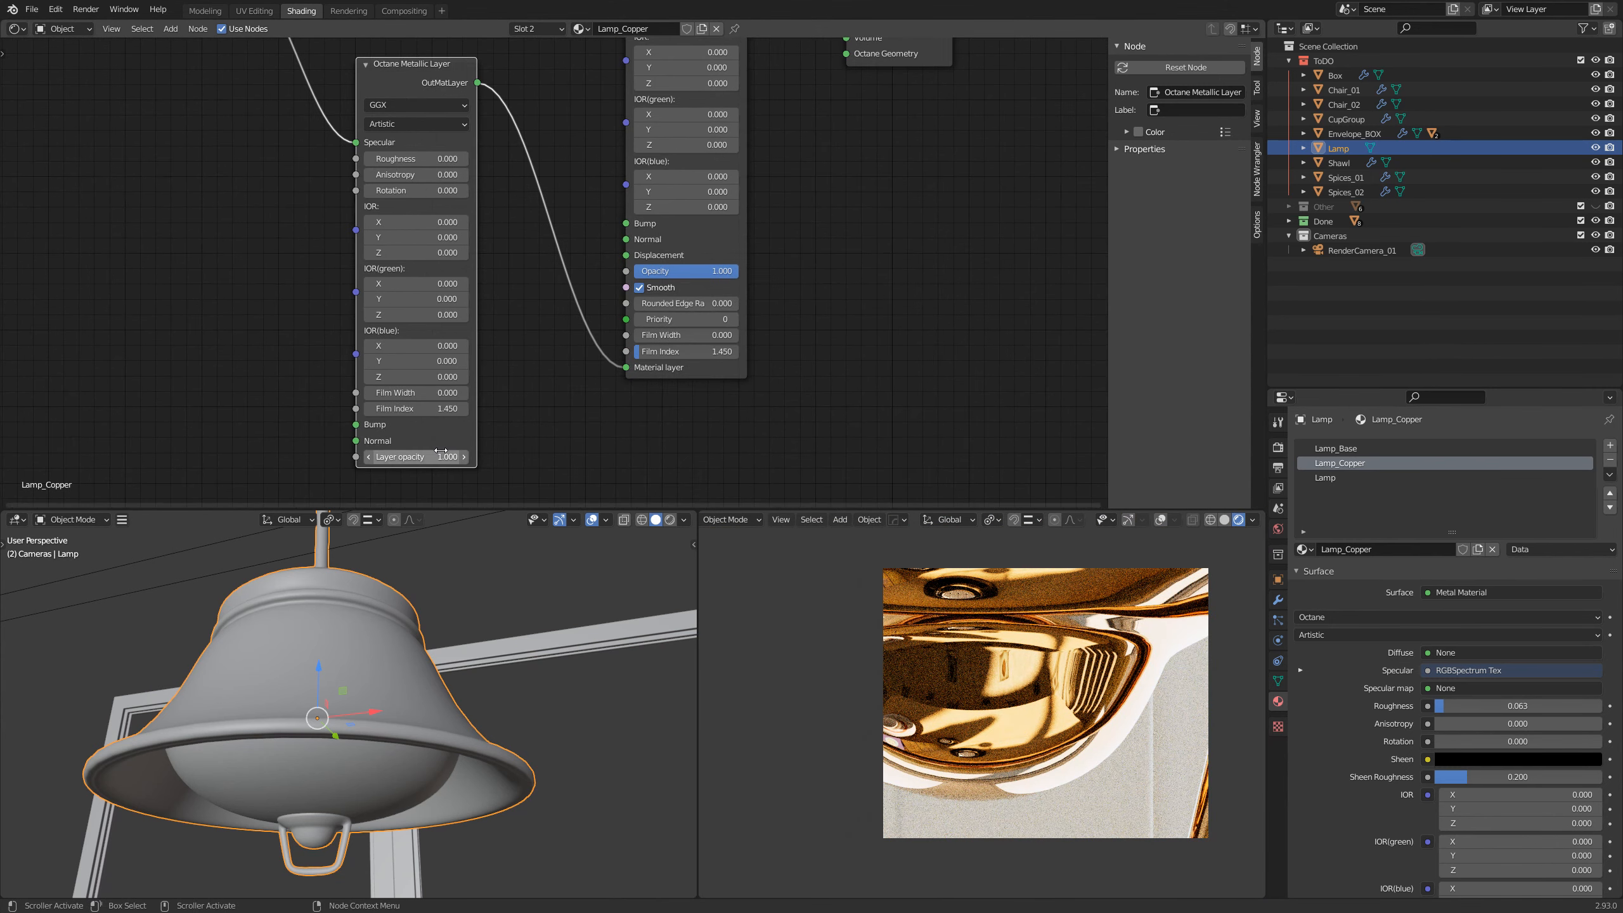
{"action": "left_click_drag", "start_coordinate": [429, 458], "coordinate": [332, 458]}
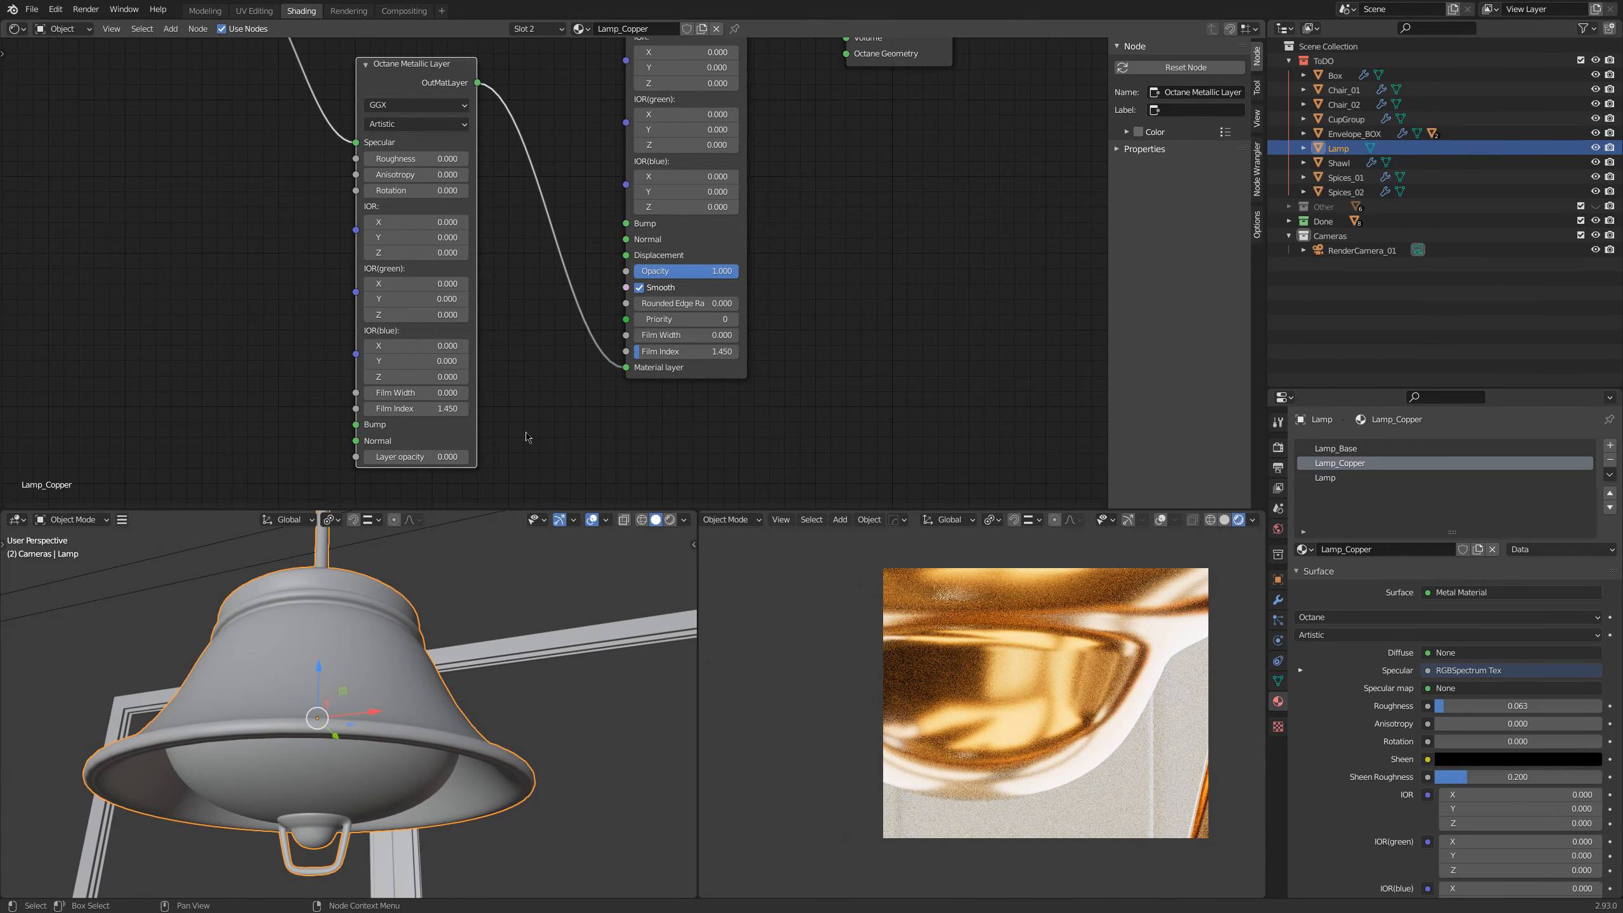
{"action": "key", "text": "ctrl+z"}
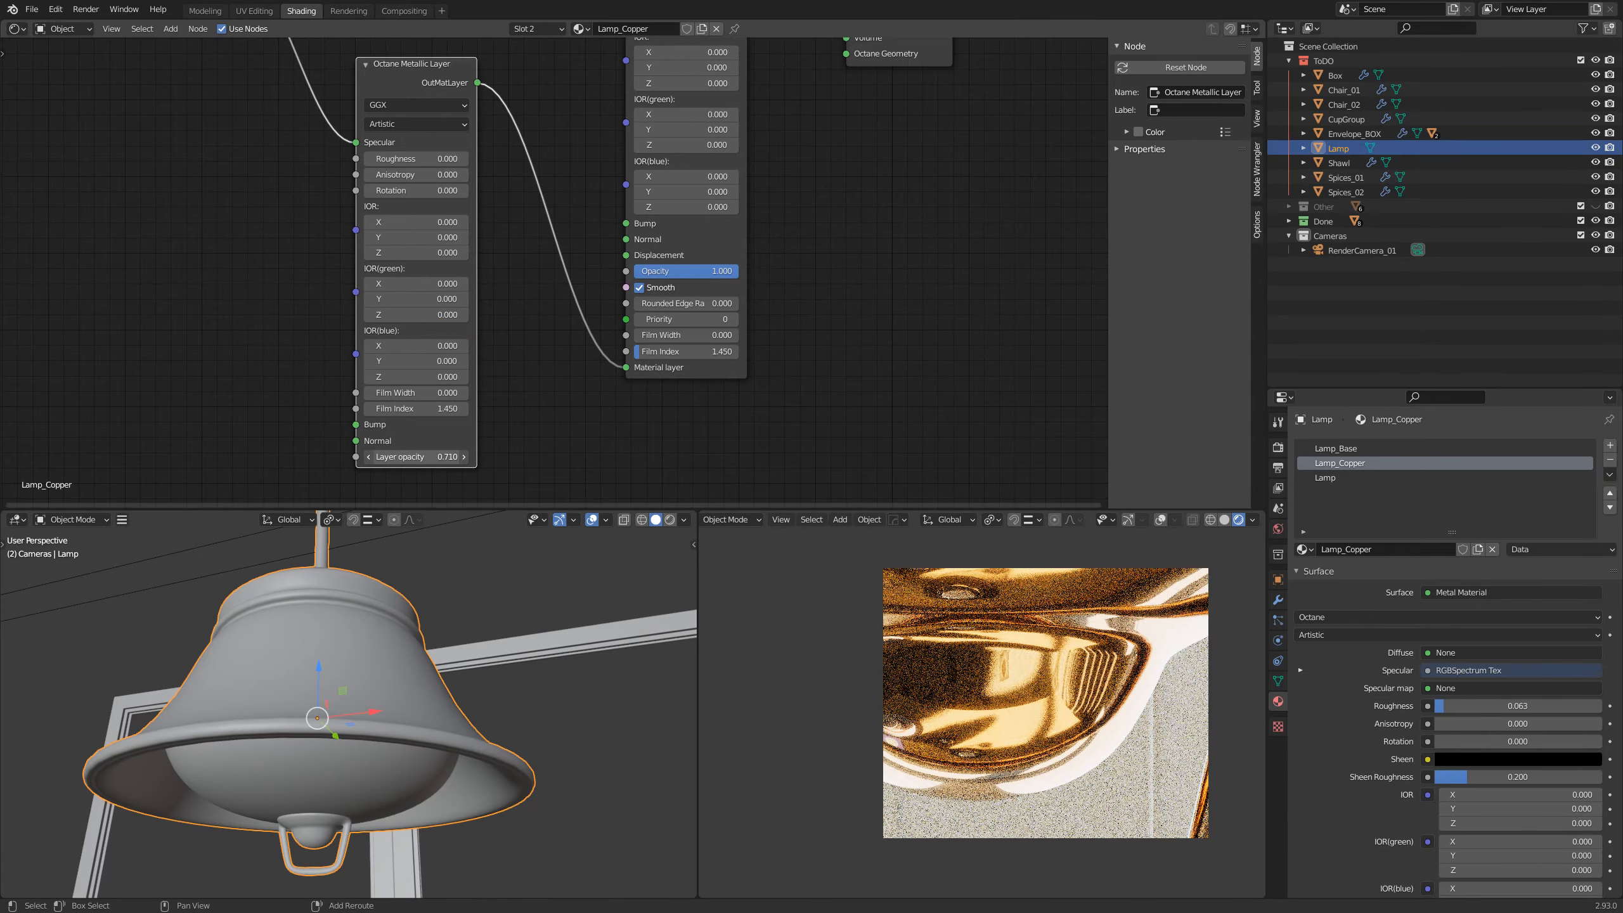
{"action": "left_click_drag", "start_coordinate": [455, 457], "coordinate": [438, 457]}
{"action": "left_click_drag", "start_coordinate": [626, 369], "coordinate": [606, 384]}
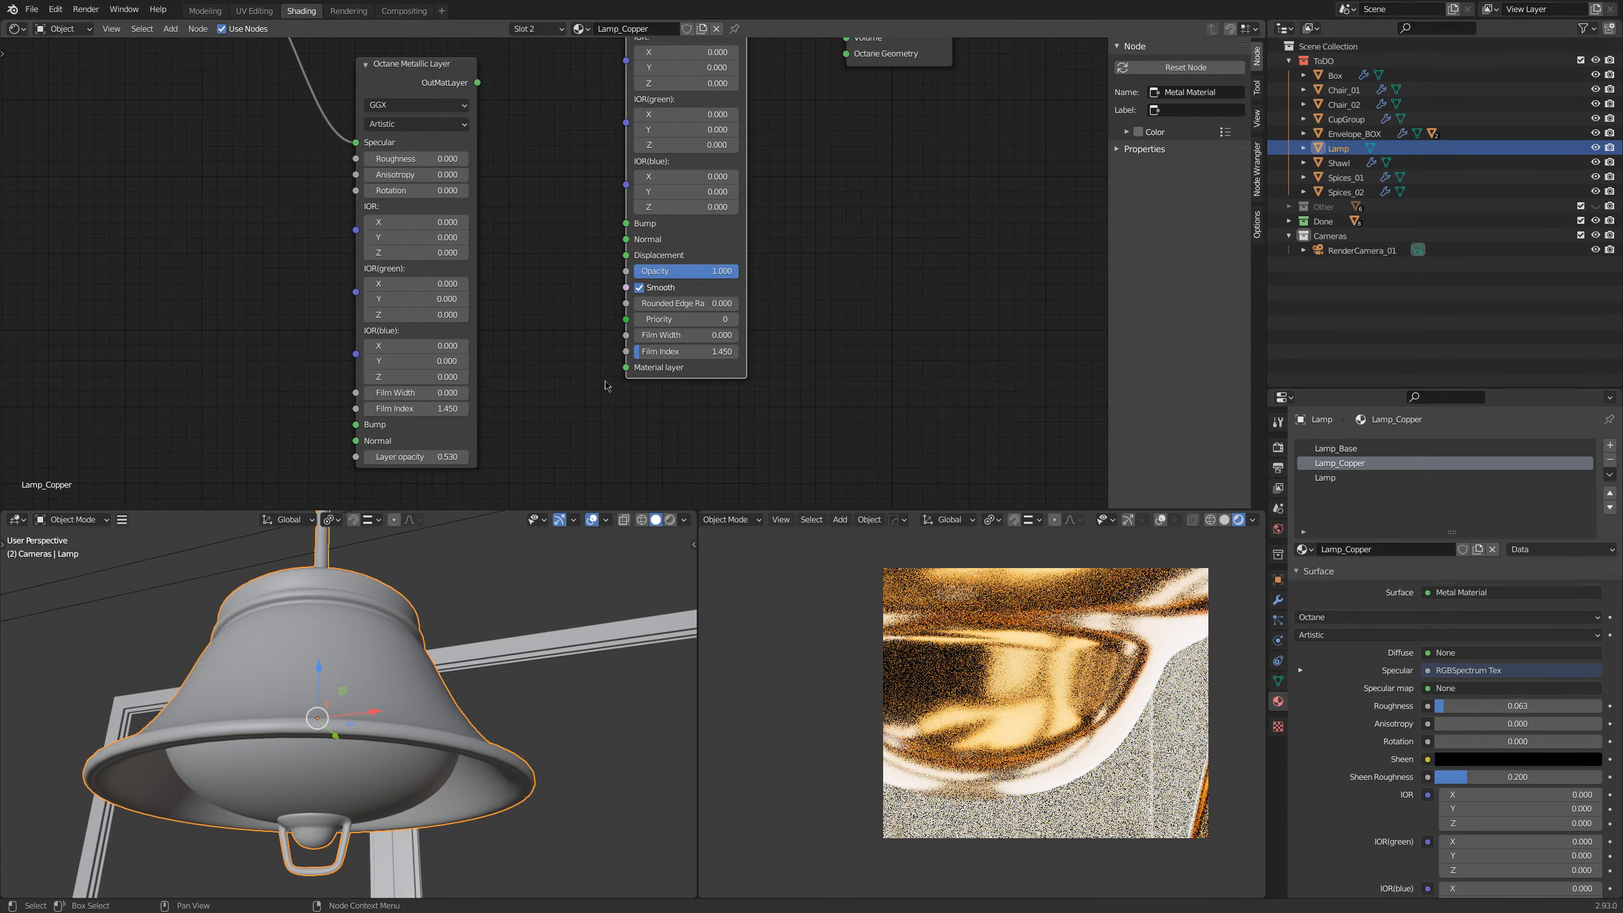
{"action": "left_click_drag", "start_coordinate": [478, 83], "coordinate": [626, 368]}
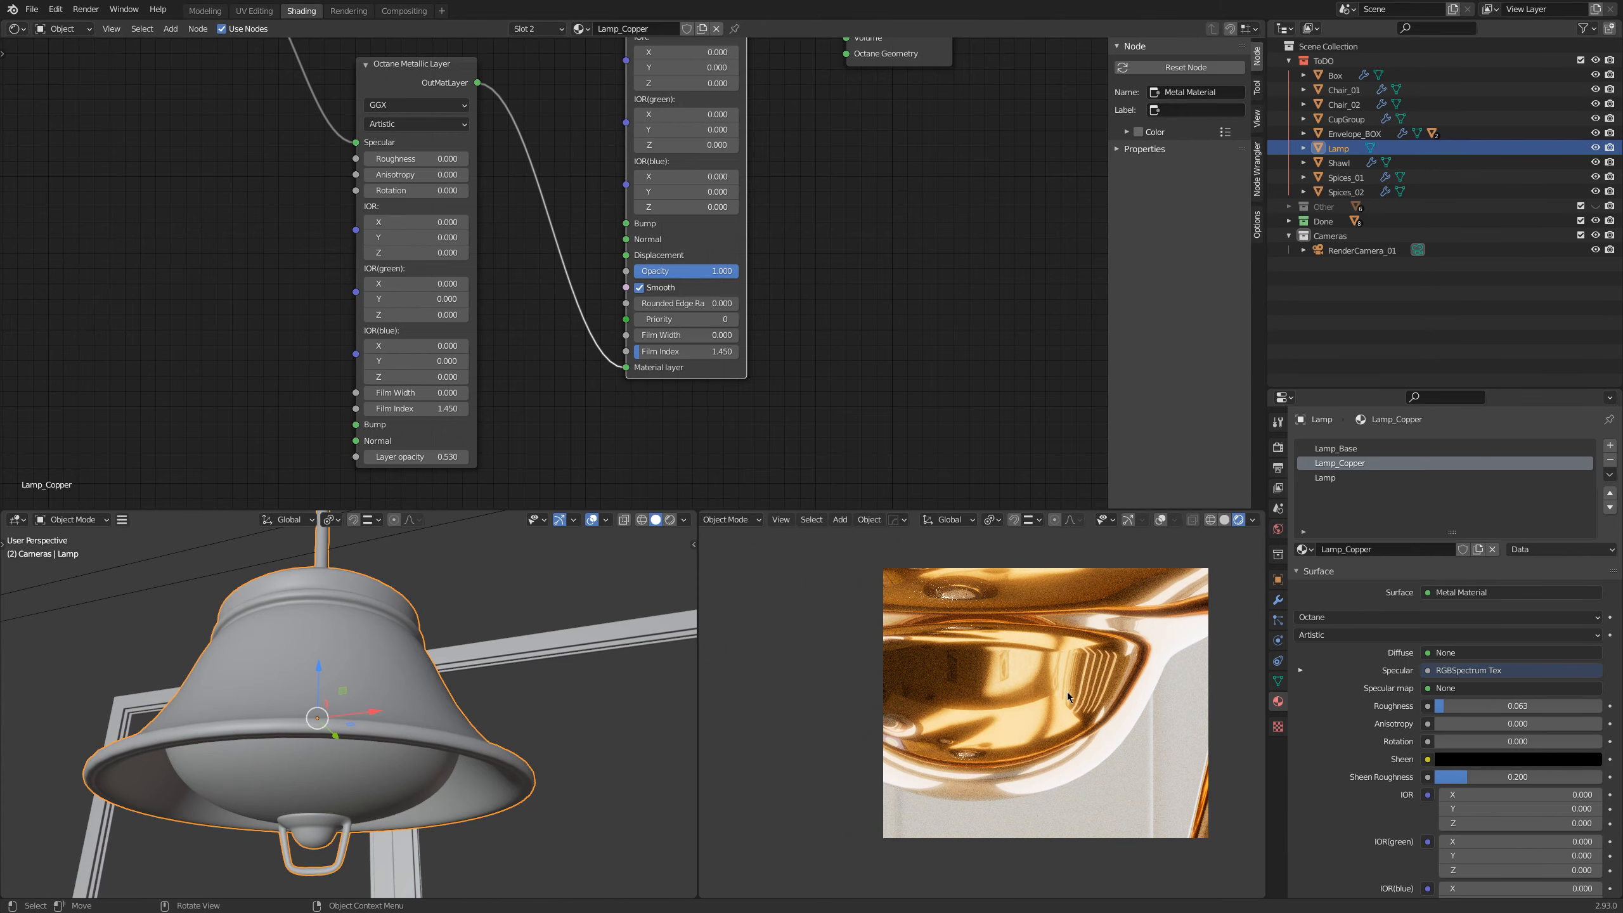
Step: Turn off Render Region in the output dimensions and check the whole lamp in the rendered view
{"action": "scroll", "coordinate": [1067, 691], "scroll_direction": "down", "scroll_amount": 2}
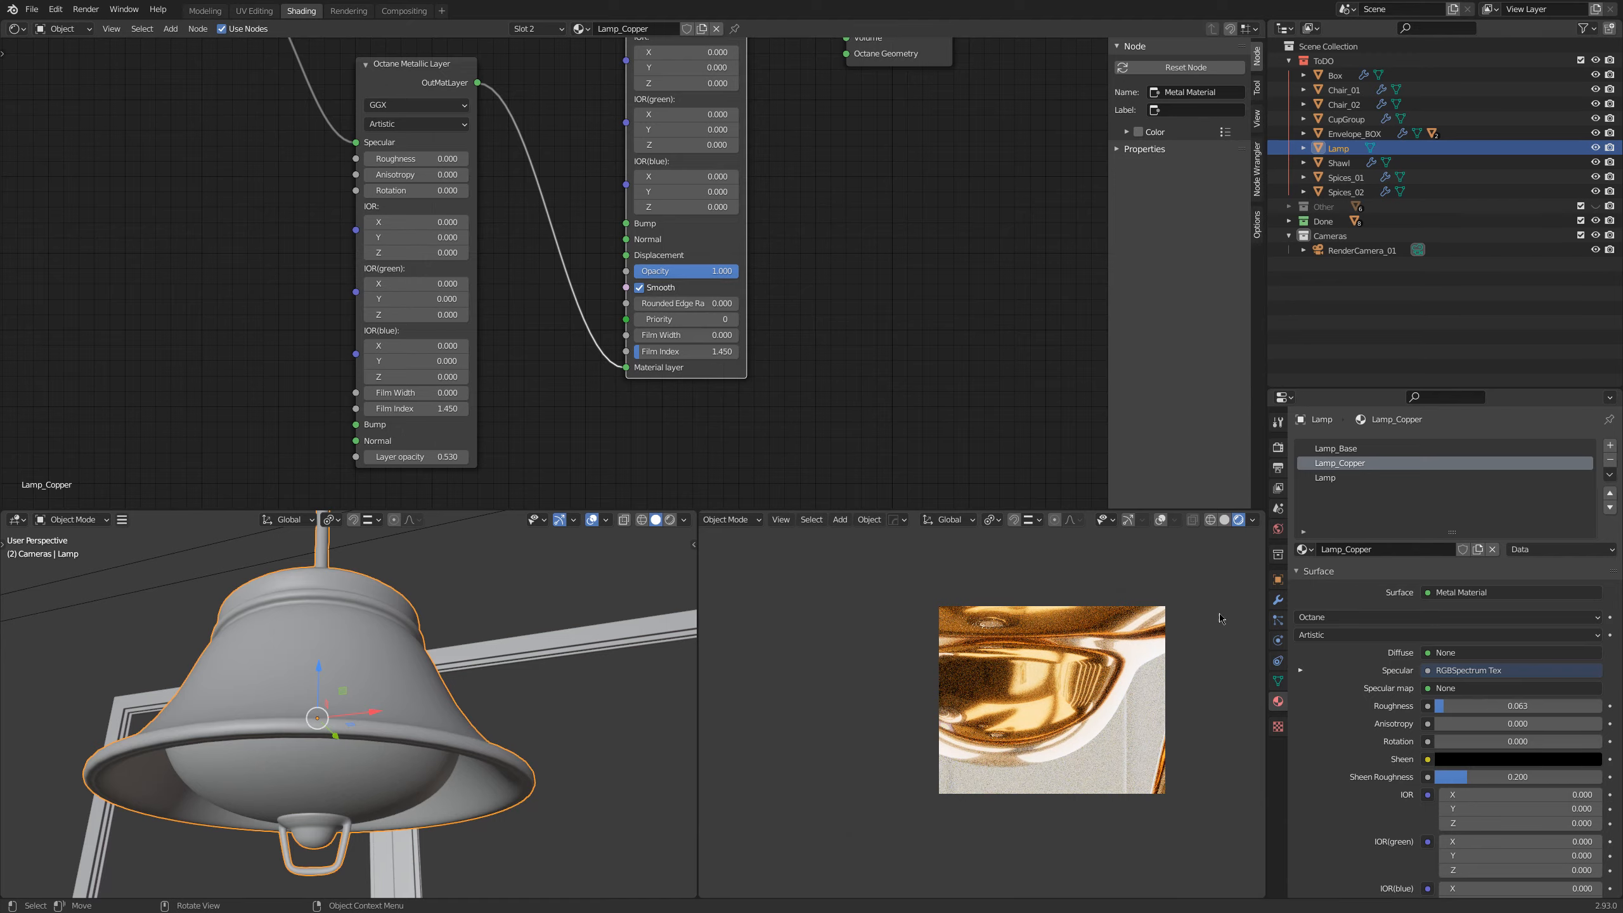
{"action": "left_click", "coordinate": [1278, 467]}
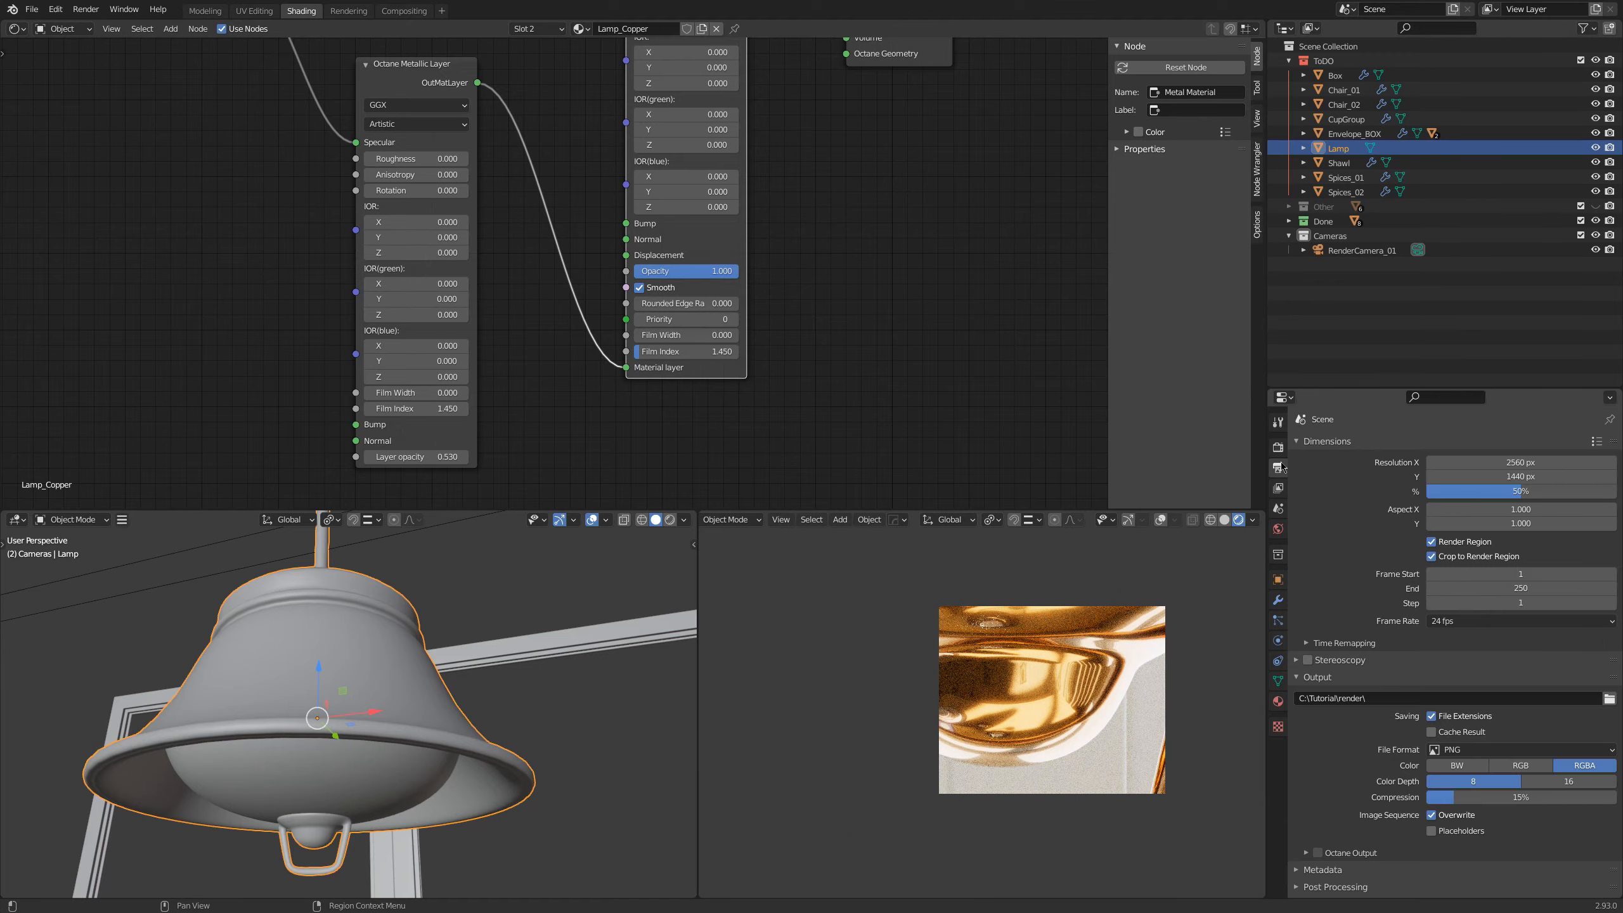
{"action": "left_click", "coordinate": [1431, 542]}
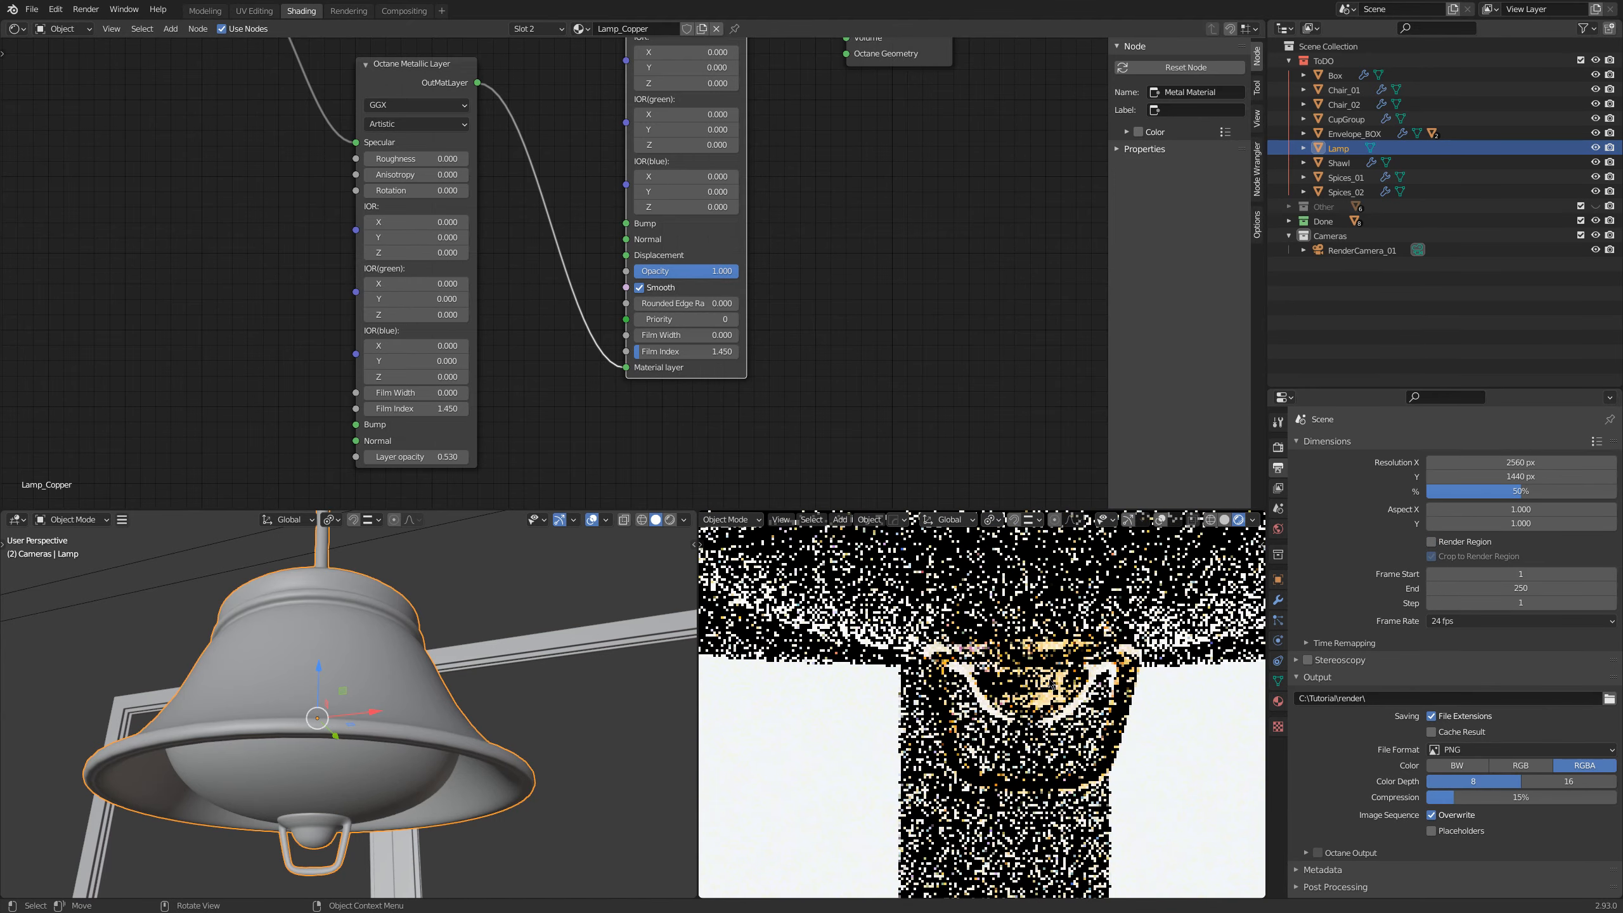
{"action": "scroll", "coordinate": [1051, 684], "scroll_direction": "down", "scroll_amount": 7}
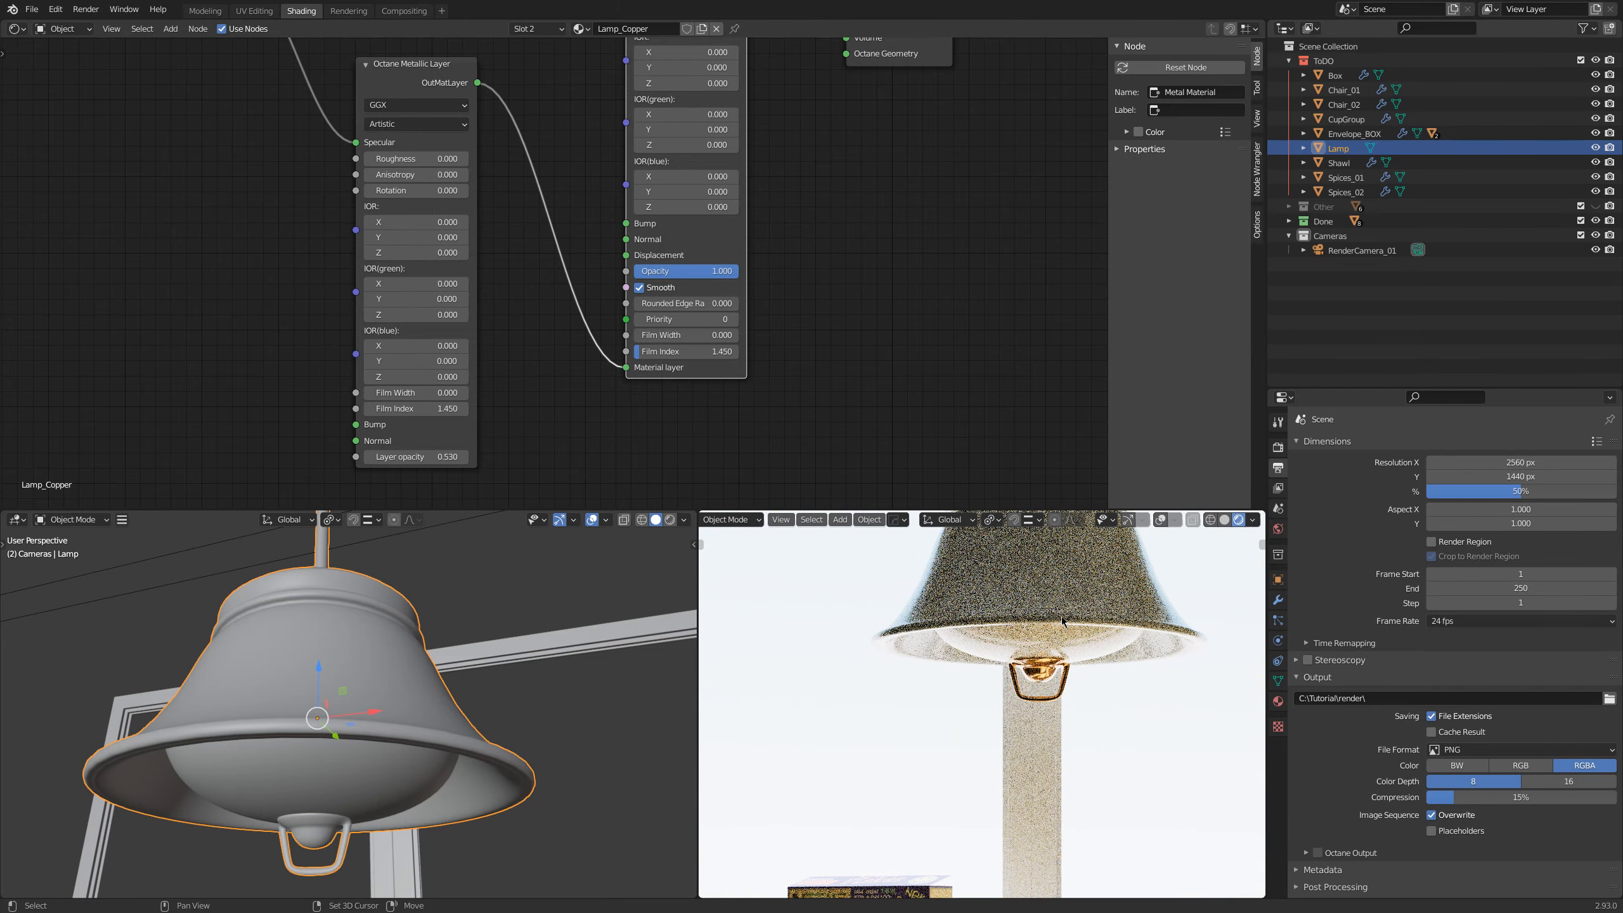
{"action": "scroll", "coordinate": [1062, 620], "scroll_direction": "down", "scroll_amount": 3}
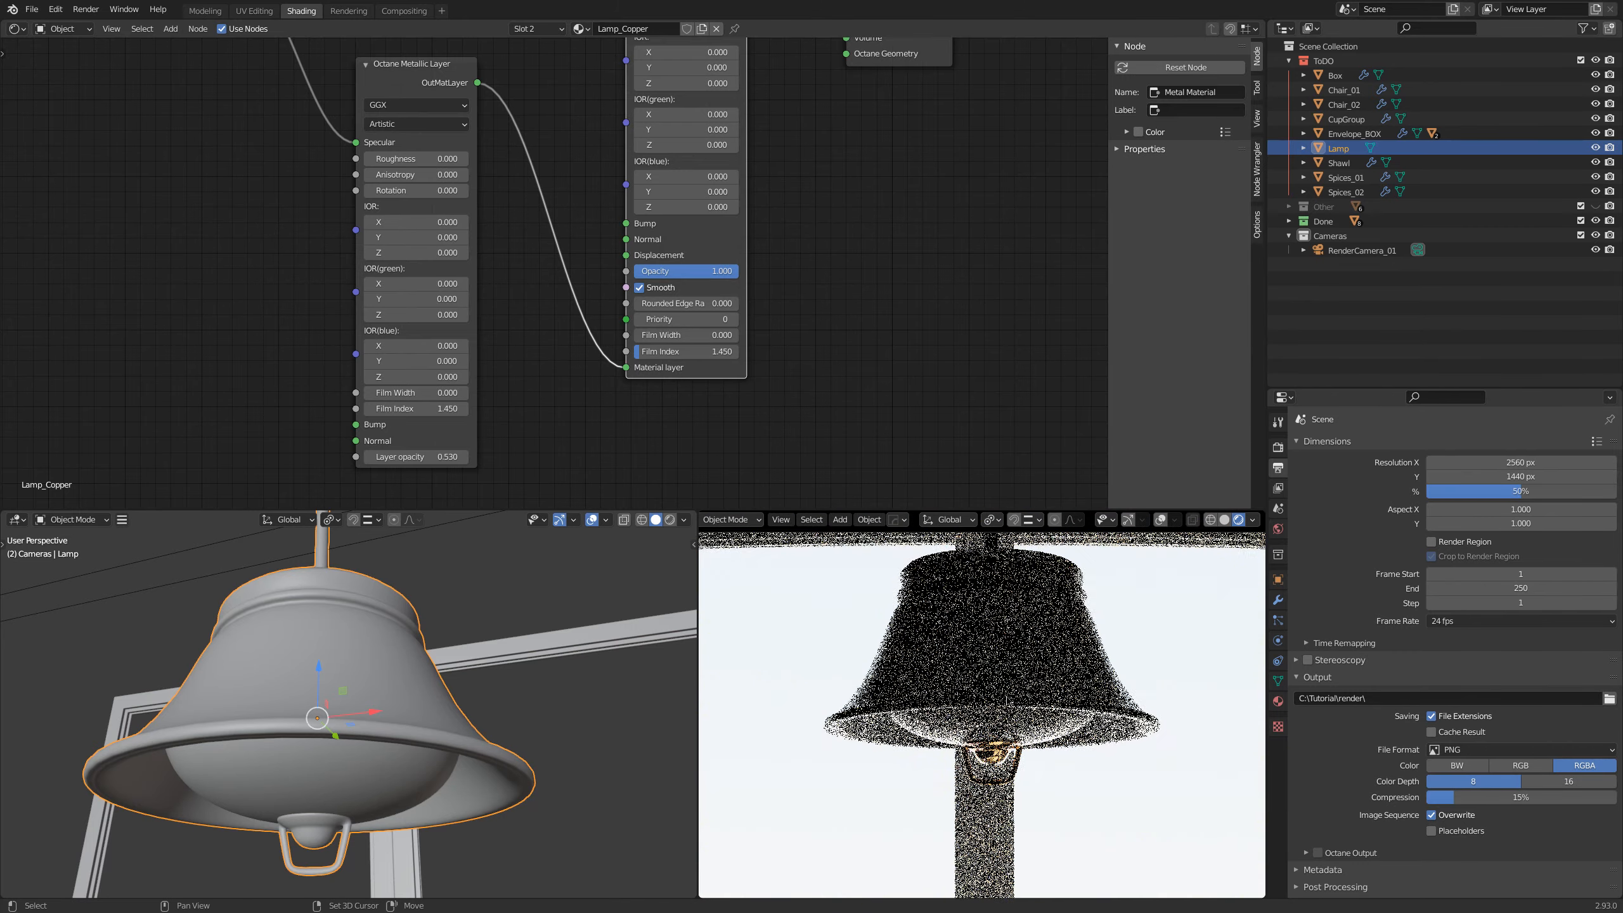
Step: Set a render region around the whole lamp and disconnect the material layers in Lamp_Base, Lamp_Copper and Lamp
{"action": "key", "text": "ctrl+b"}
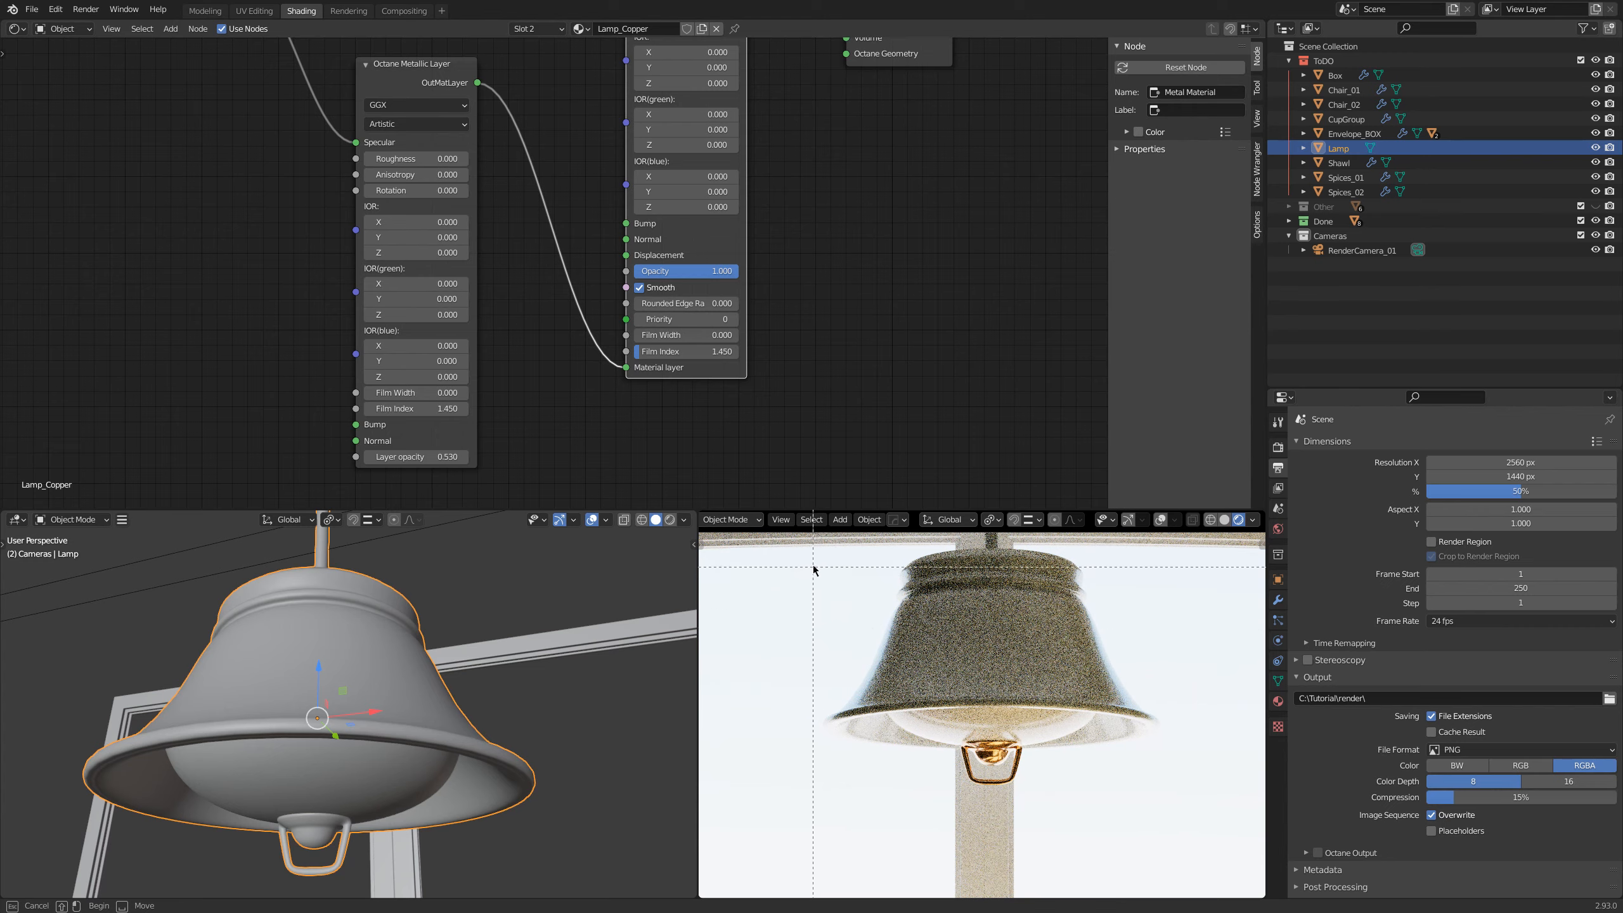
{"action": "left_click_drag", "start_coordinate": [800, 541], "coordinate": [1190, 812]}
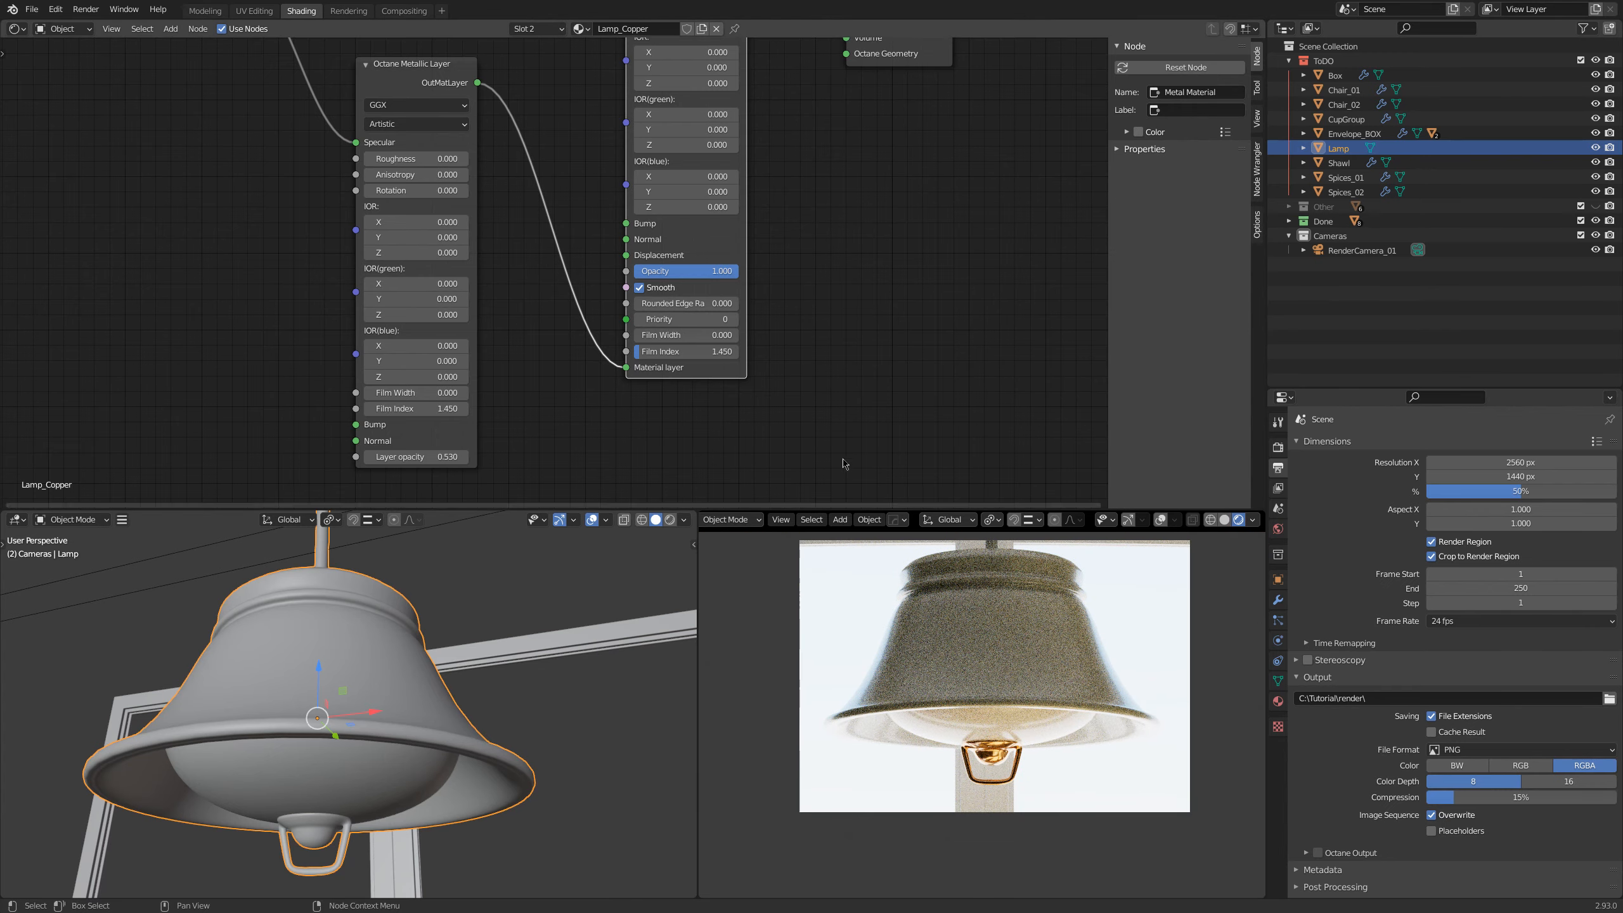
{"action": "key", "text": "Home"}
{"action": "left_click", "coordinate": [1278, 701]}
{"action": "left_click", "coordinate": [1337, 449]}
{"action": "left_click_drag", "start_coordinate": [688, 290], "coordinate": [670, 319]}
{"action": "left_click", "coordinate": [1340, 463]}
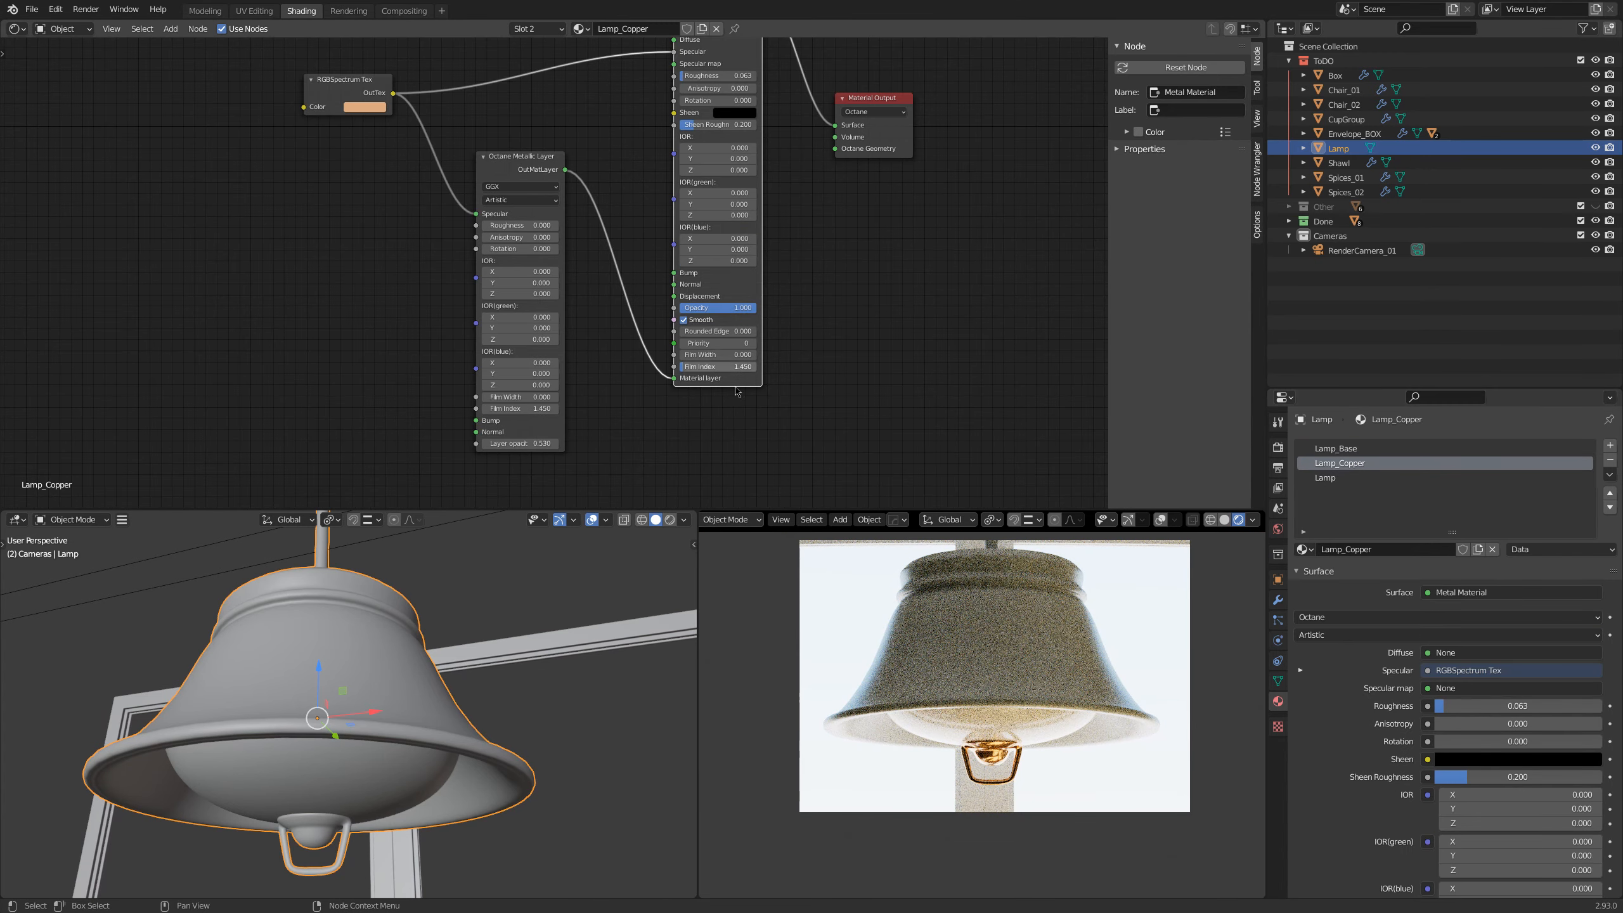
{"action": "left_click_drag", "start_coordinate": [673, 377], "coordinate": [648, 404]}
{"action": "left_click", "coordinate": [1329, 478]}
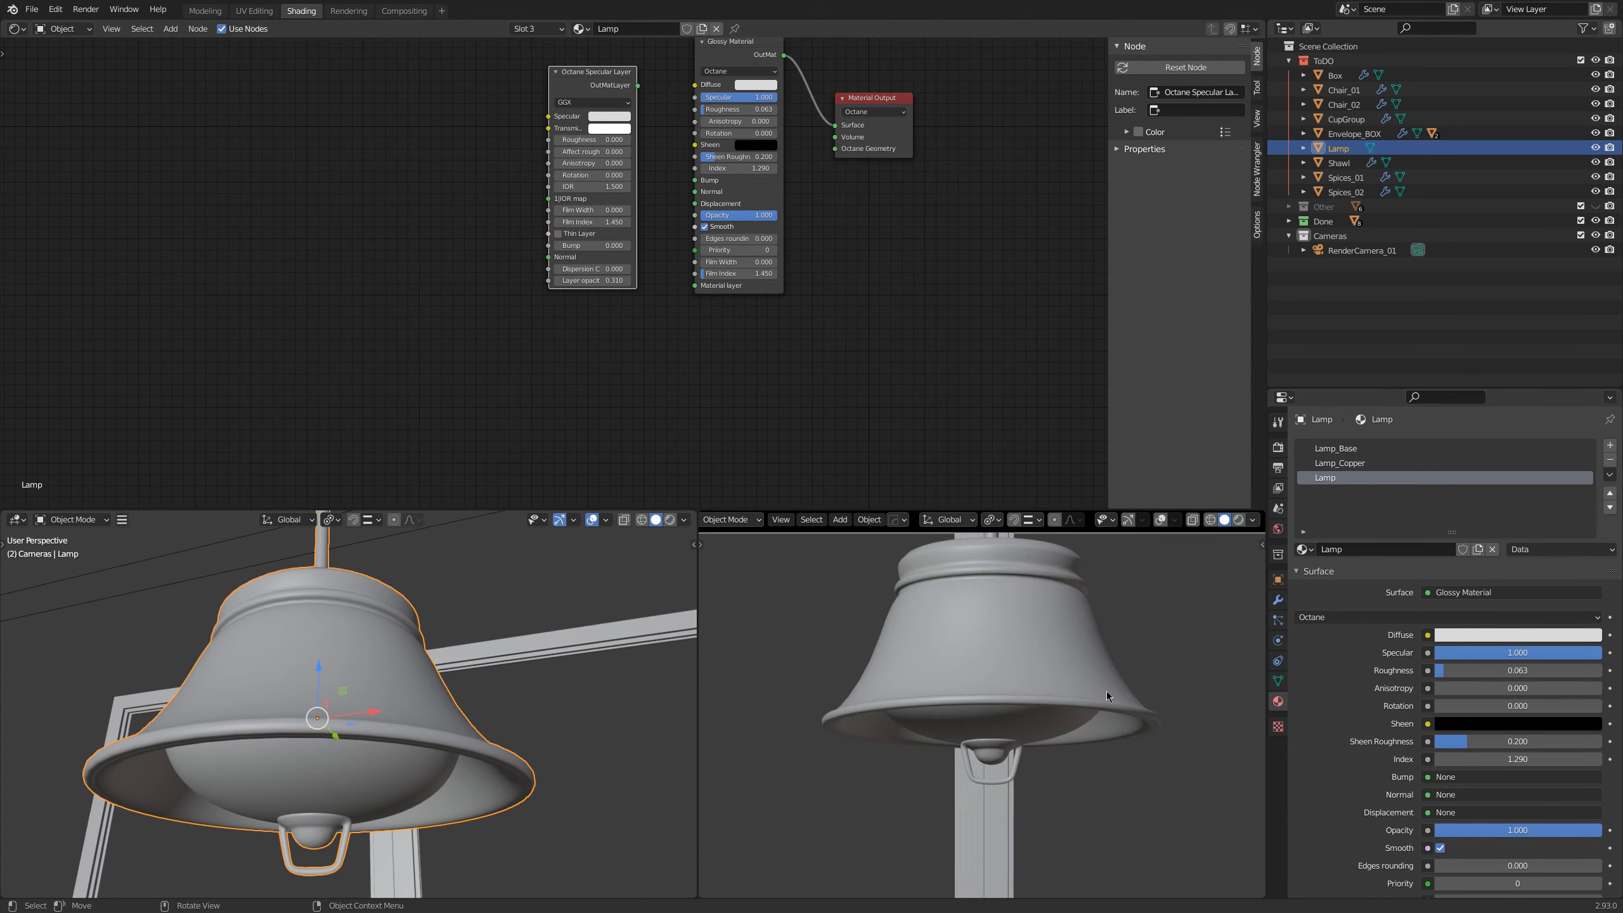
Step: Render the lamp region without the material layers, inspect the image up close, and switch the render result to Slot 2
{"action": "left_click", "coordinate": [86, 9]}
{"action": "left_click", "coordinate": [111, 27]}
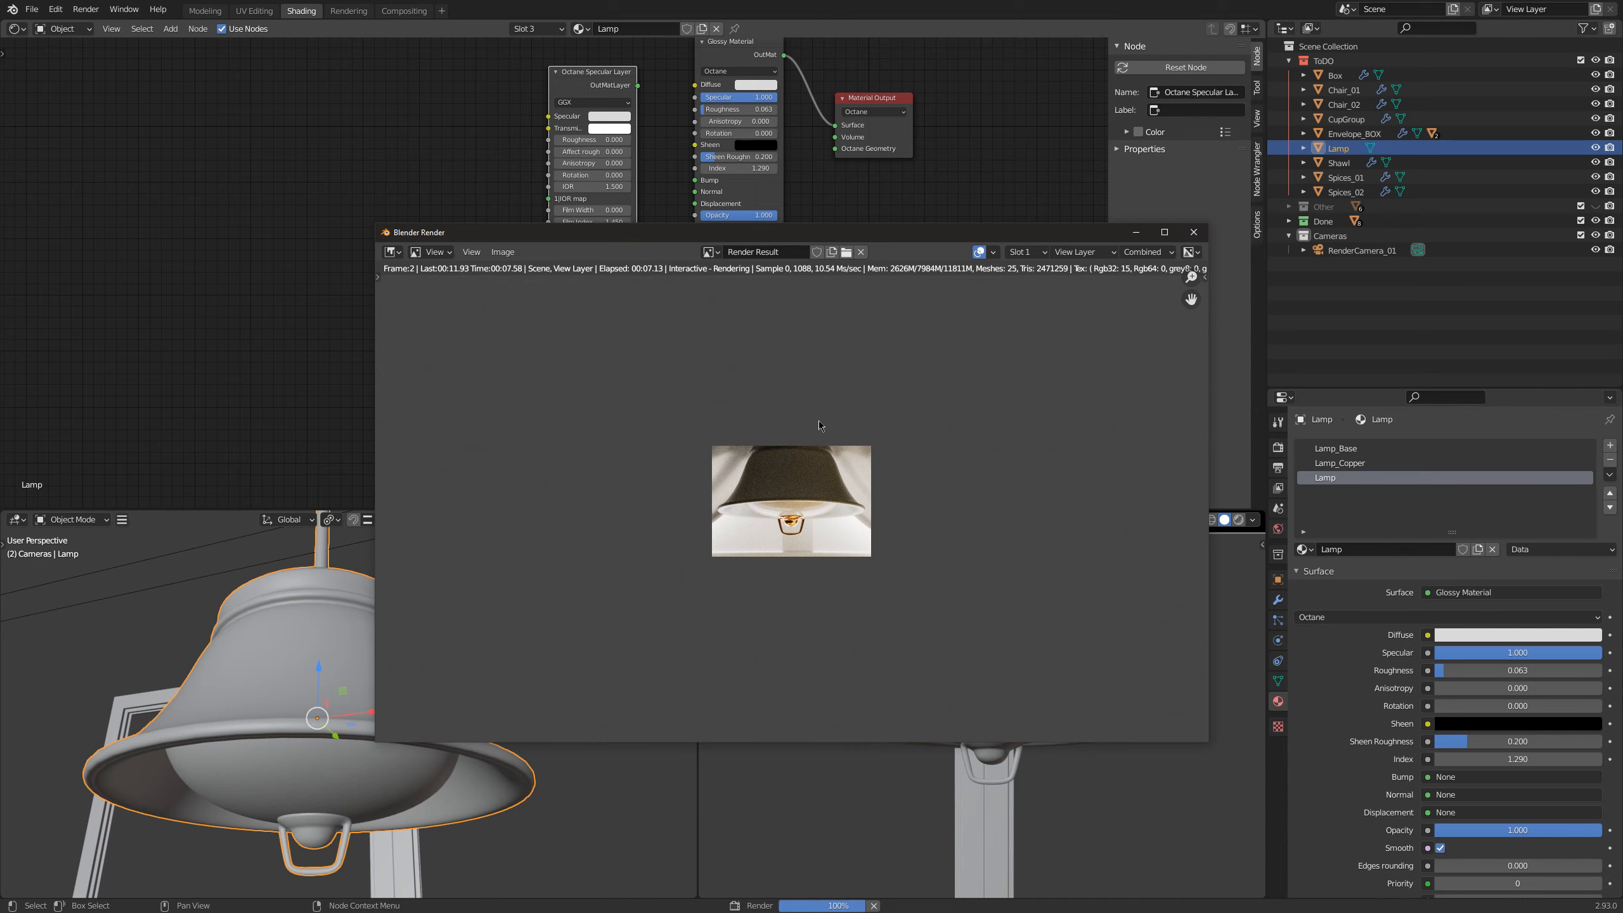
{"action": "scroll", "coordinate": [815, 474], "scroll_direction": "down", "scroll_amount": 2}
{"action": "scroll", "coordinate": [797, 483], "scroll_direction": "up", "scroll_amount": 8}
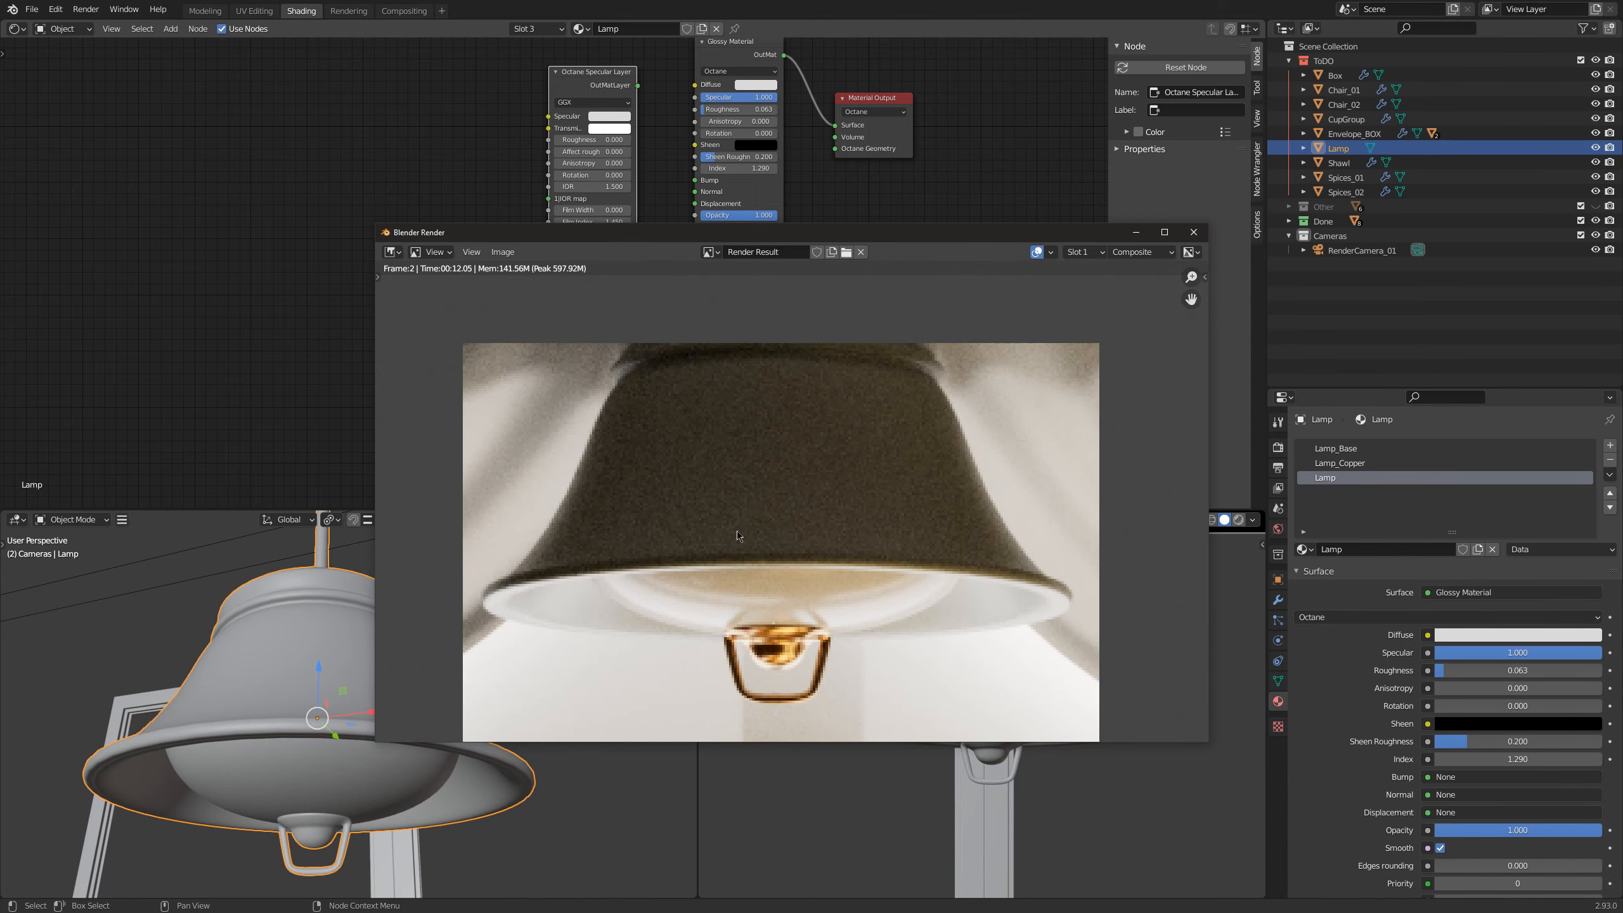
{"action": "middle_click_drag", "start_coordinate": [735, 535], "coordinate": [784, 486]}
{"action": "key", "text": "Home"}
{"action": "left_click", "coordinate": [1084, 252]}
{"action": "left_click", "coordinate": [1093, 285]}
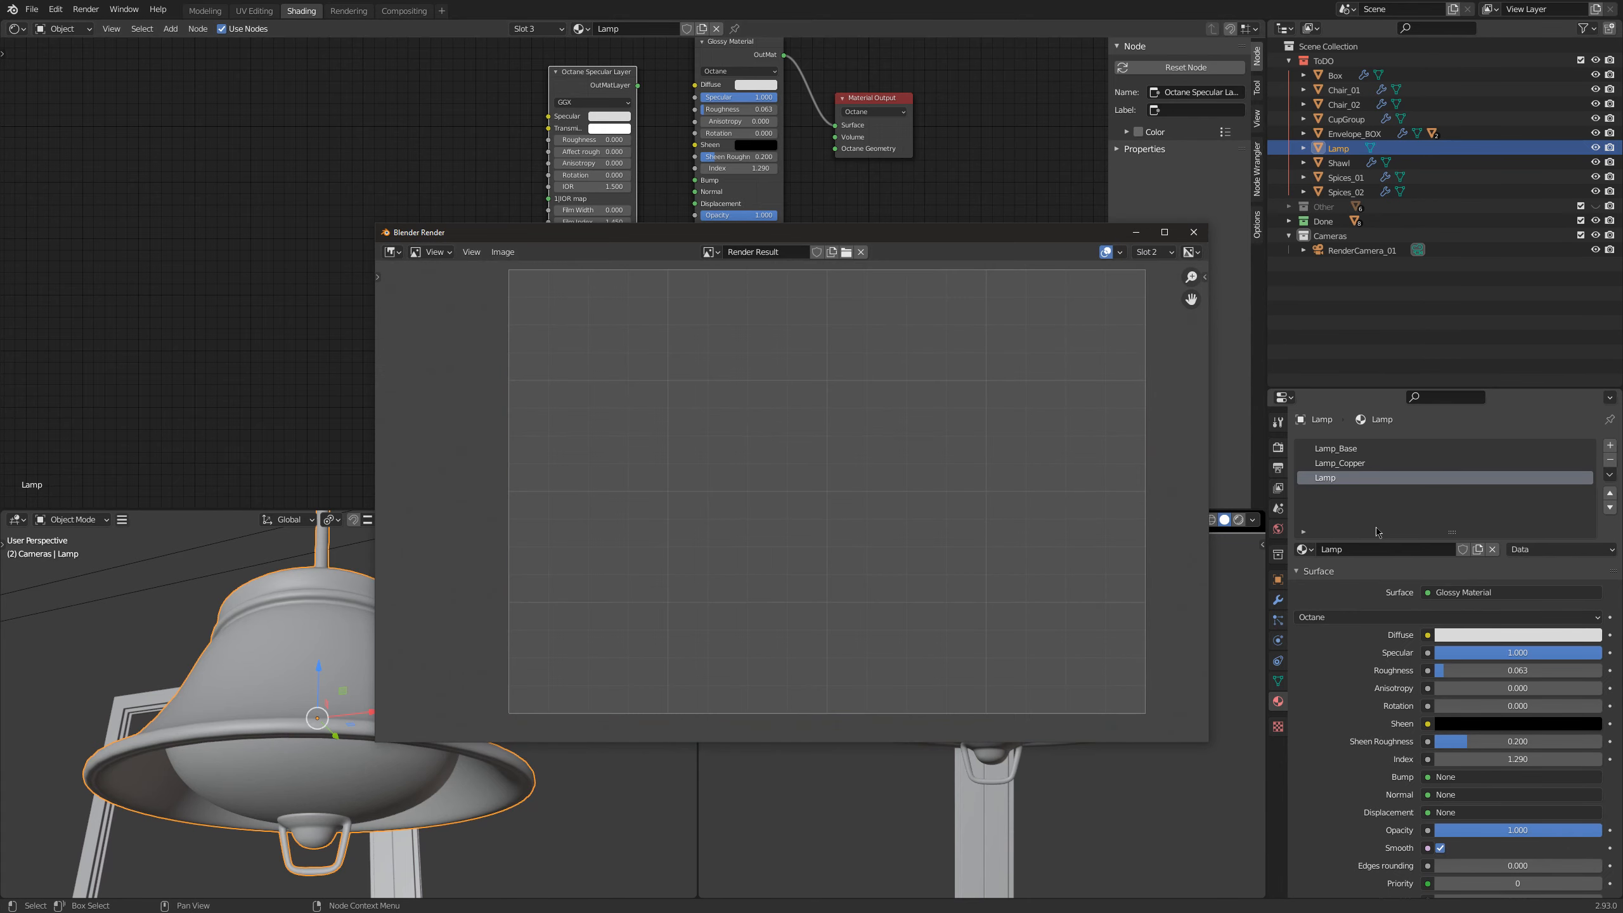
Step: Reconnect the layer nodes to the Material layer inputs in the Lamp, Lamp_Copper and Lamp_Base materials
{"action": "key", "text": "Escape"}
{"action": "middle_click_drag", "start_coordinate": [710, 238], "coordinate": [696, 306]}
{"action": "left_click_drag", "start_coordinate": [625, 153], "coordinate": [681, 354]}
{"action": "left_click", "coordinate": [1339, 463]}
{"action": "middle_click_drag", "start_coordinate": [580, 243], "coordinate": [580, 189]}
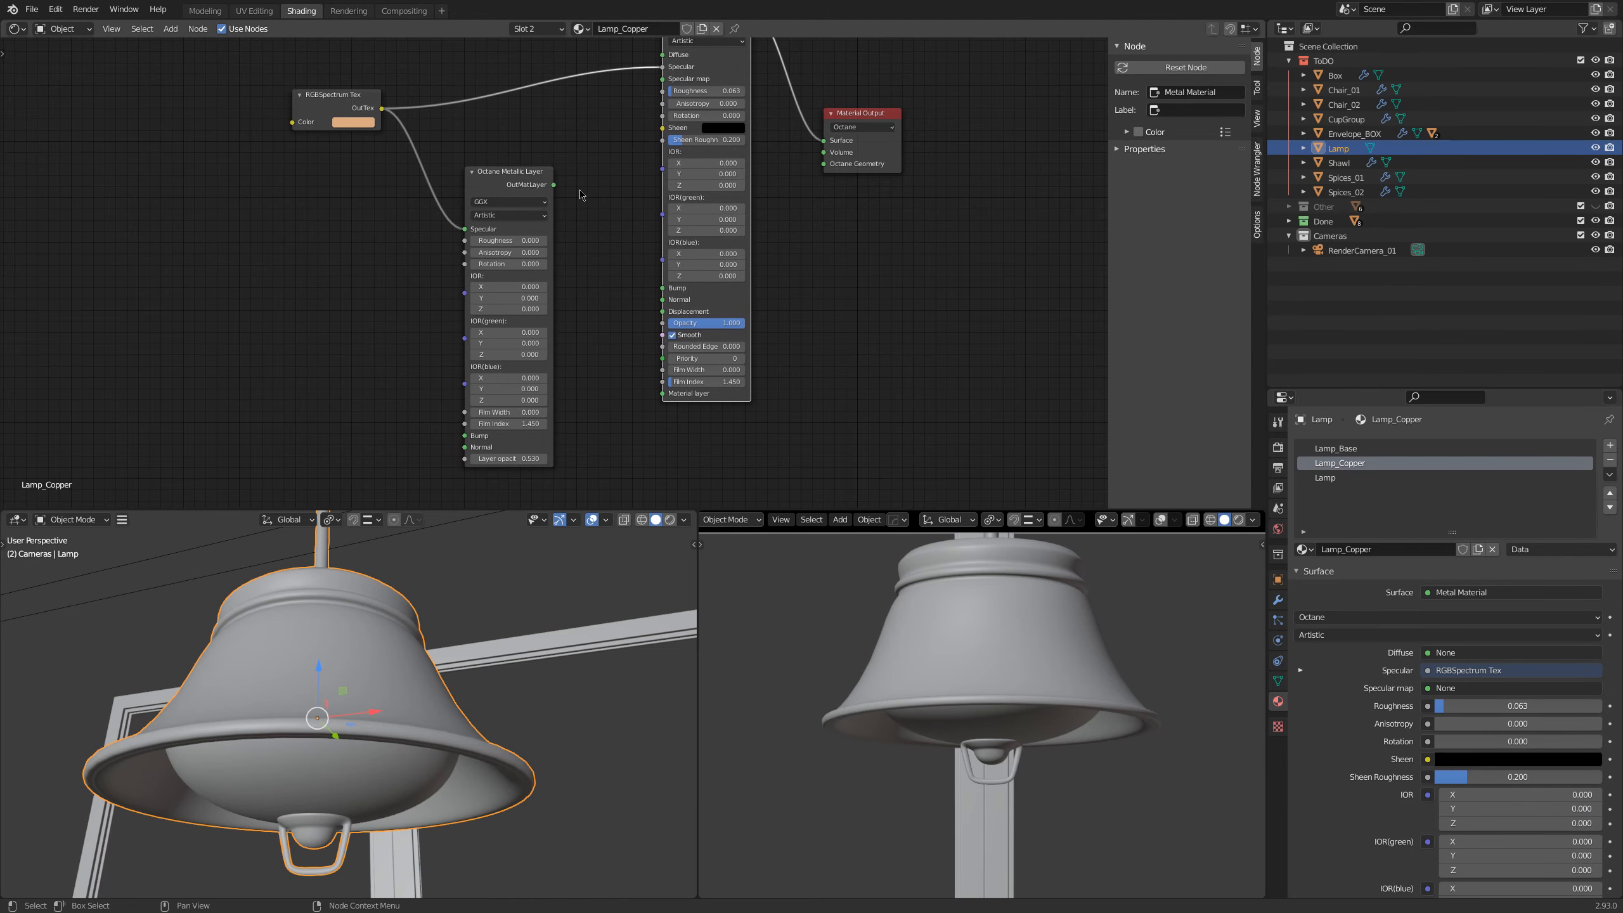
{"action": "left_click_drag", "start_coordinate": [656, 393], "coordinate": [657, 394]}
{"action": "left_click", "coordinate": [1337, 449]}
{"action": "left_click_drag", "start_coordinate": [636, 112], "coordinate": [682, 305]}
Step: Render the lamp region again into Slot 2 with the material layers connected
{"action": "middle_click_drag", "start_coordinate": [911, 256], "coordinate": [834, 347]}
{"action": "left_click", "coordinate": [835, 348]}
{"action": "left_click", "coordinate": [83, 11]}
{"action": "left_click", "coordinate": [113, 26]}
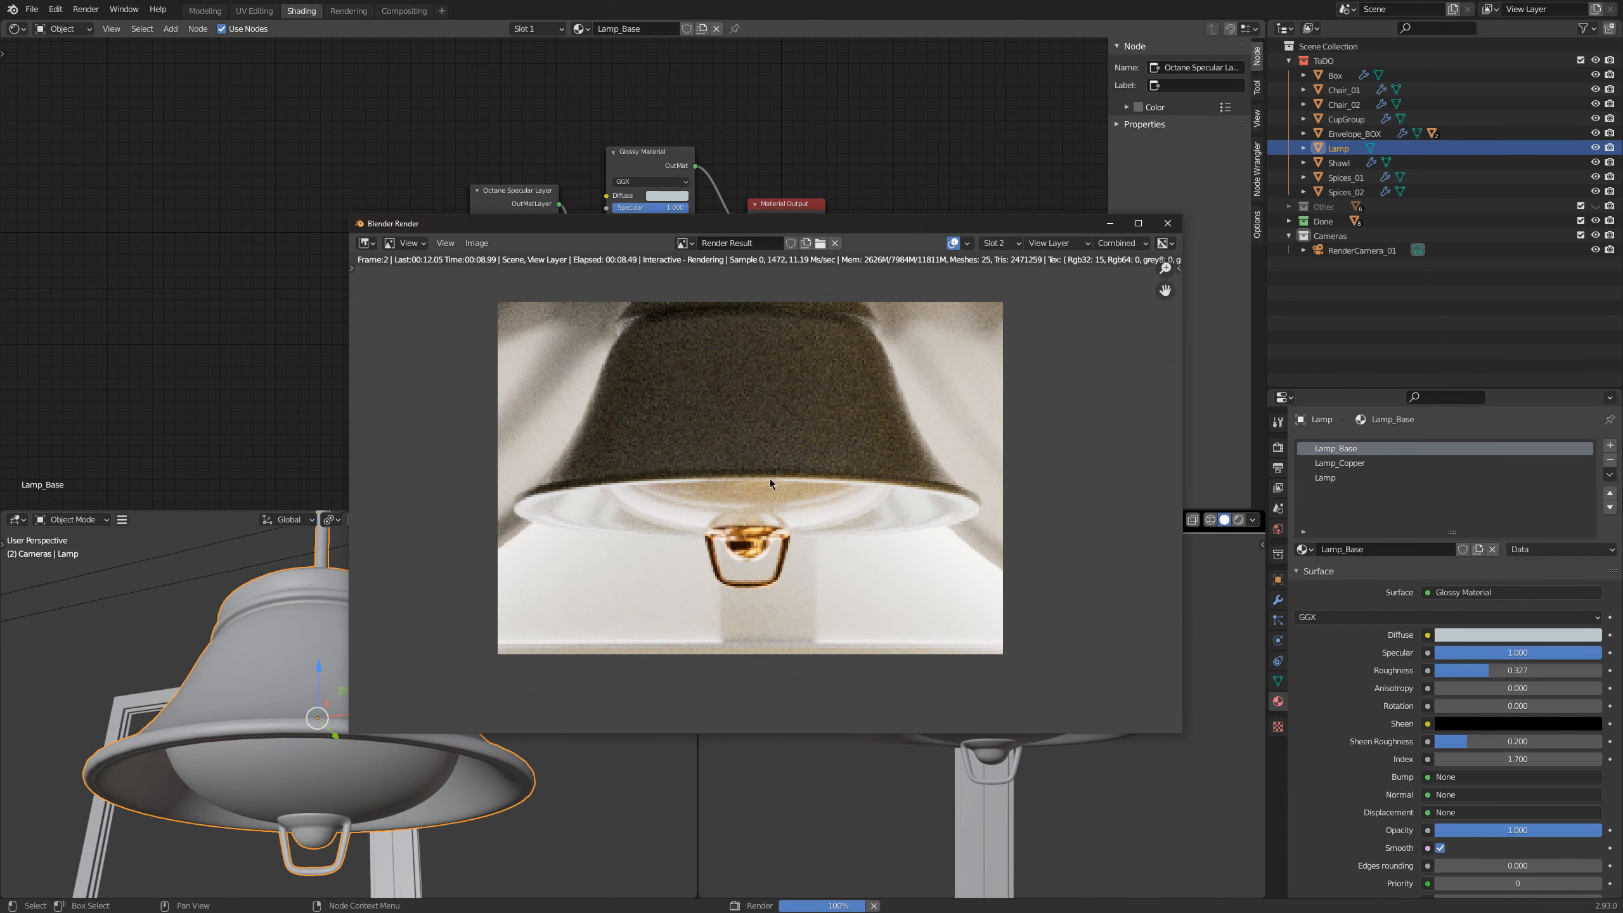
Step: Compare the Slot 1 and Slot 2 renders of the lamp by switching back and forth between them
{"action": "middle_click_drag", "start_coordinate": [760, 453], "coordinate": [761, 457]}
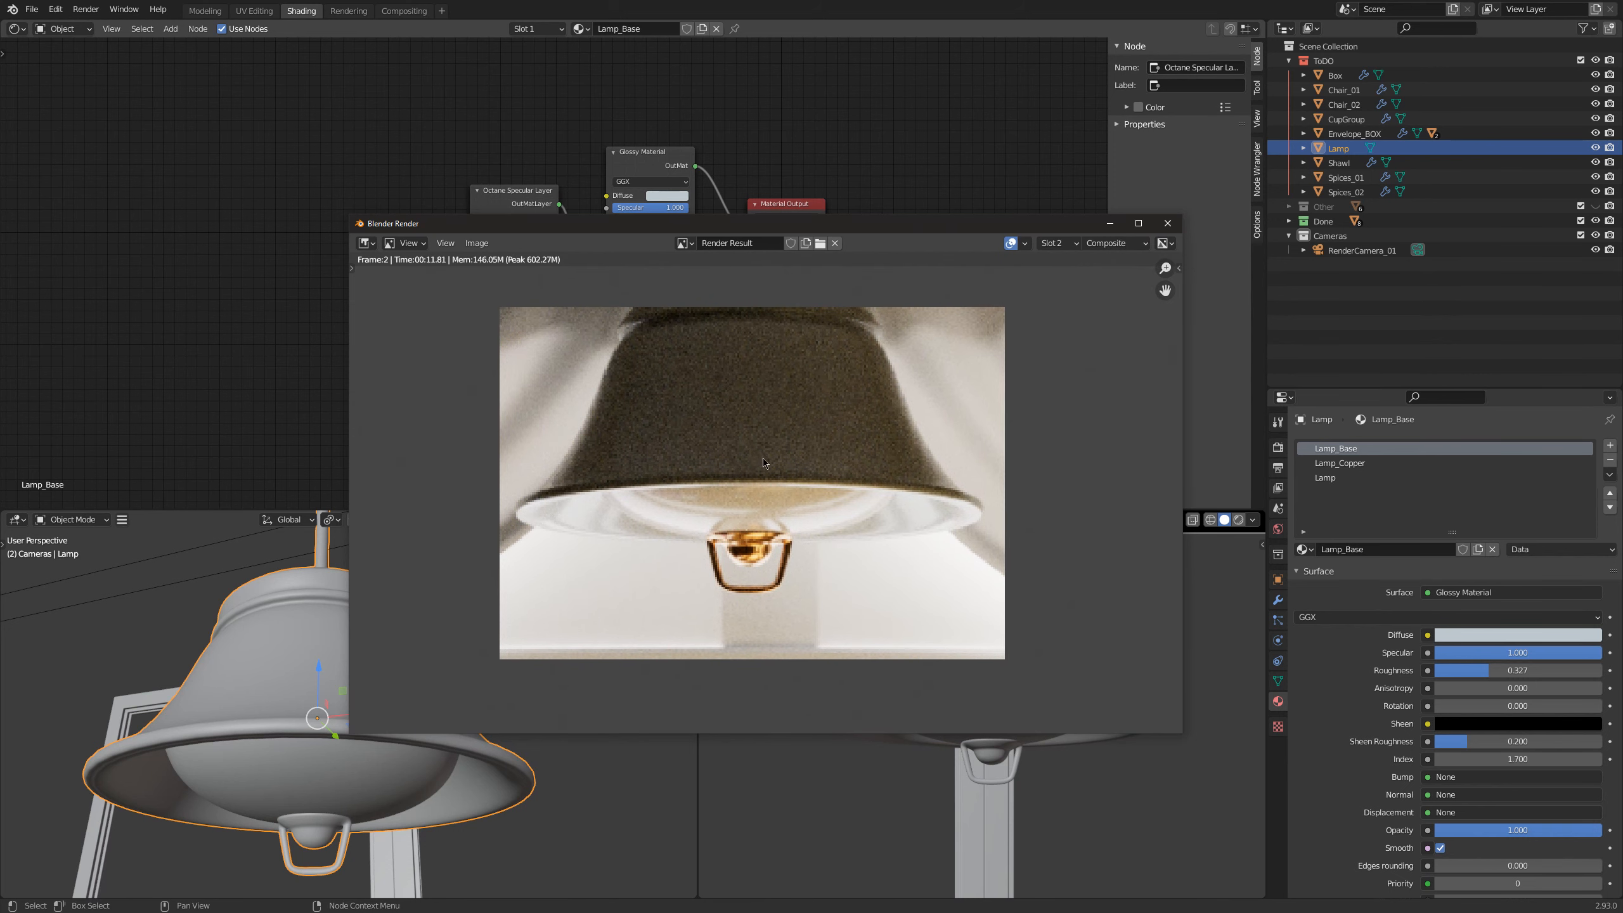
{"action": "left_click", "coordinate": [1063, 249]}
{"action": "left_click", "coordinate": [1066, 258]}
{"action": "left_click", "coordinate": [1067, 247]}
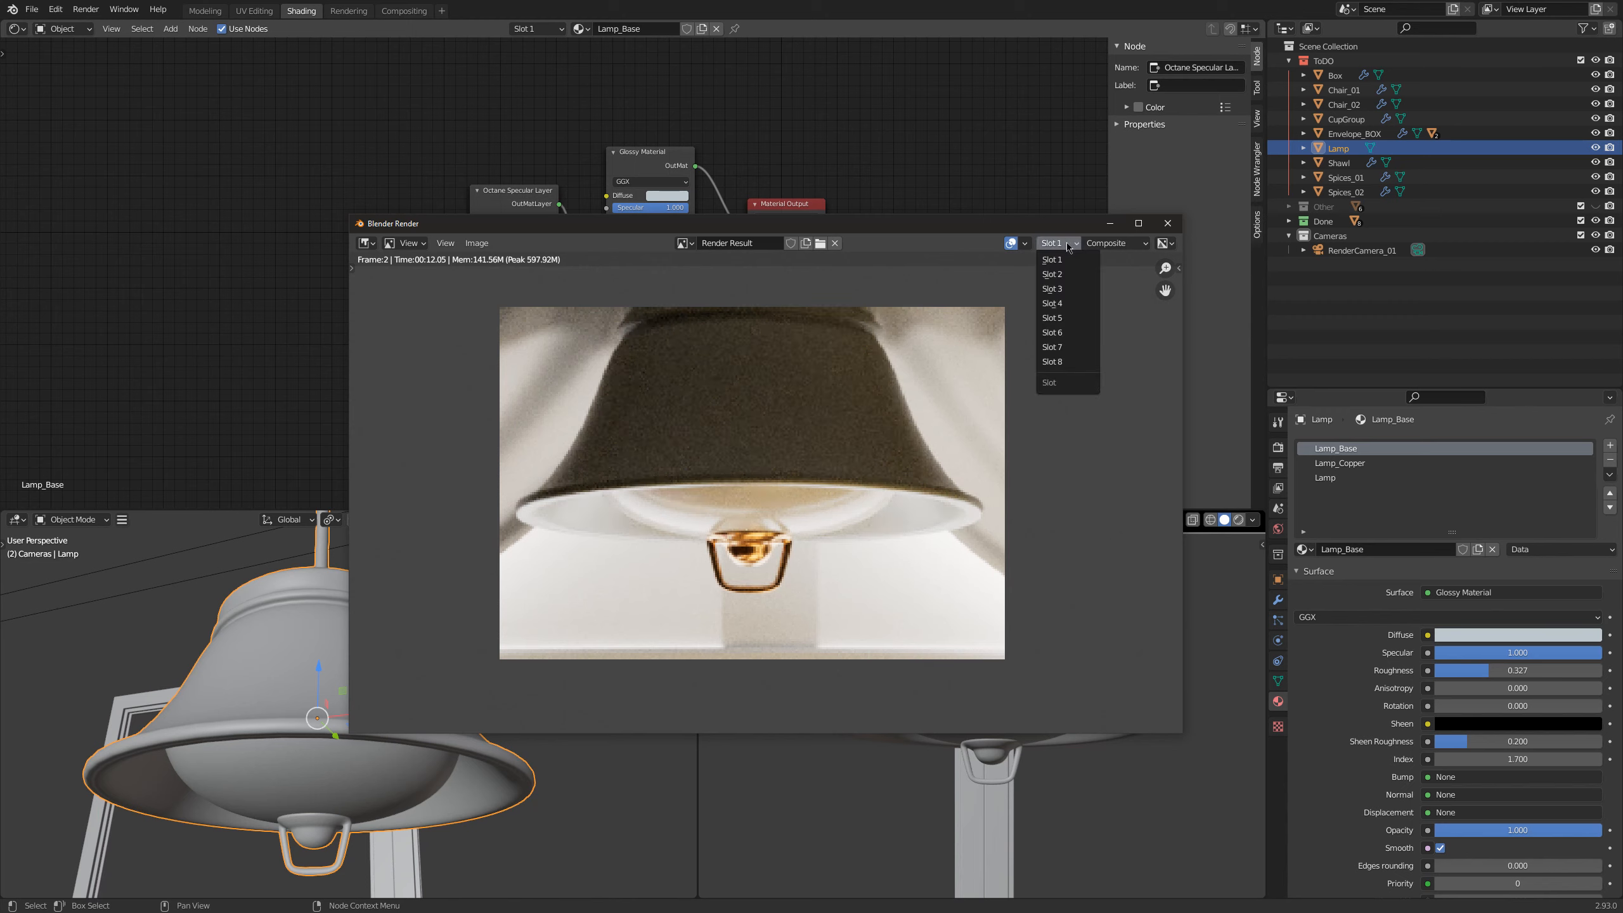
{"action": "left_click", "coordinate": [1071, 275]}
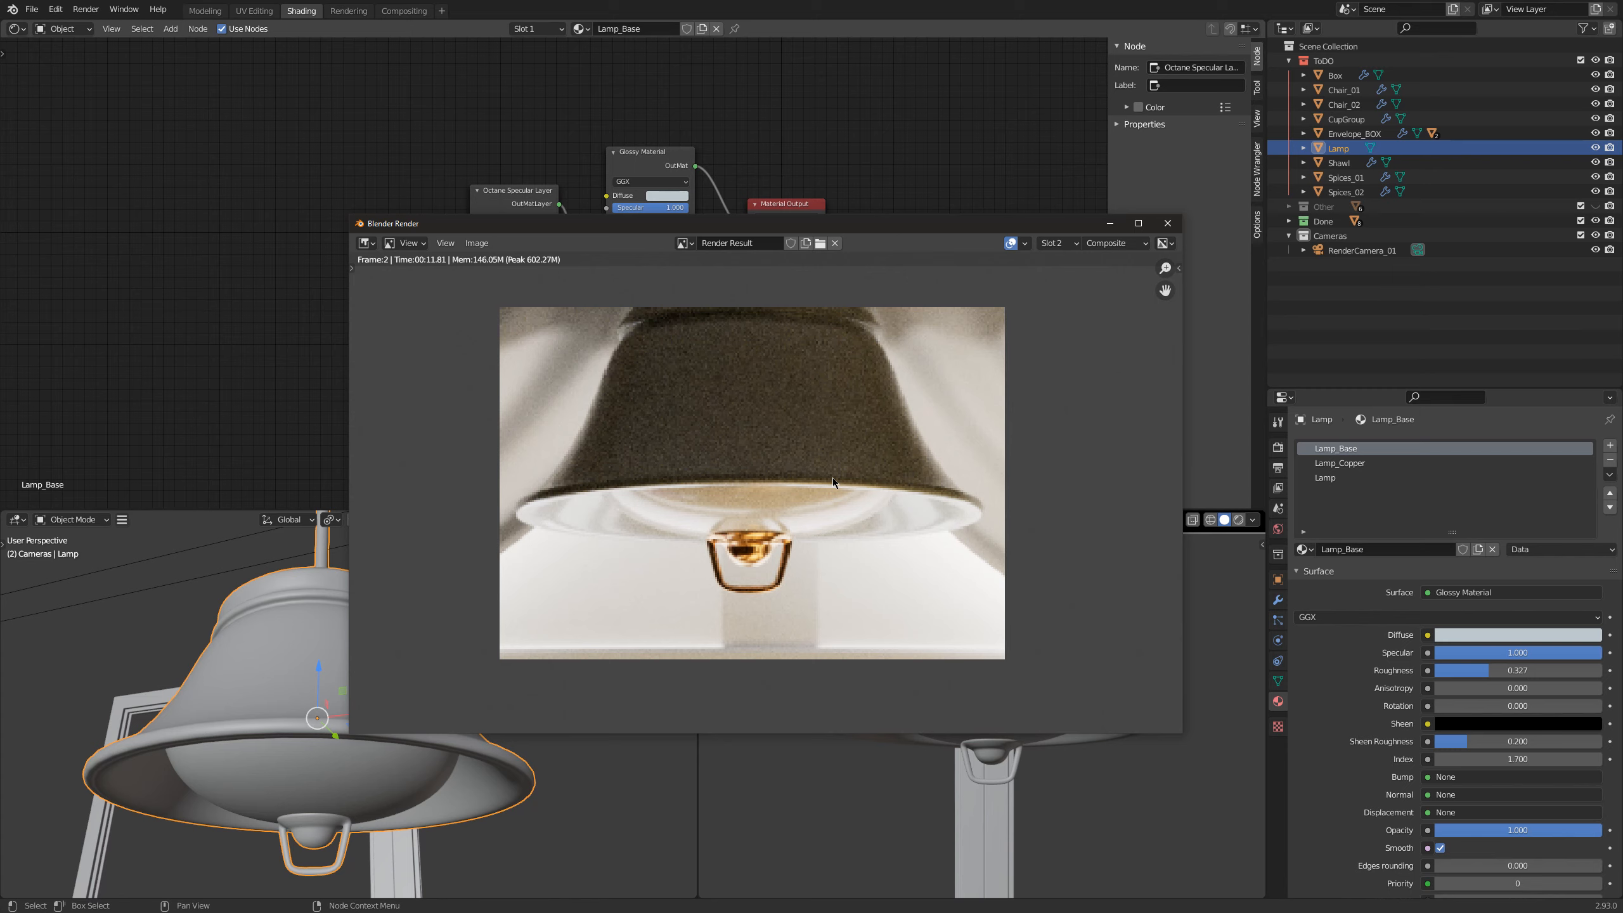
{"action": "key", "text": "j"}
{"action": "key", "text": "j"}
{"action": "key", "text": "j"}
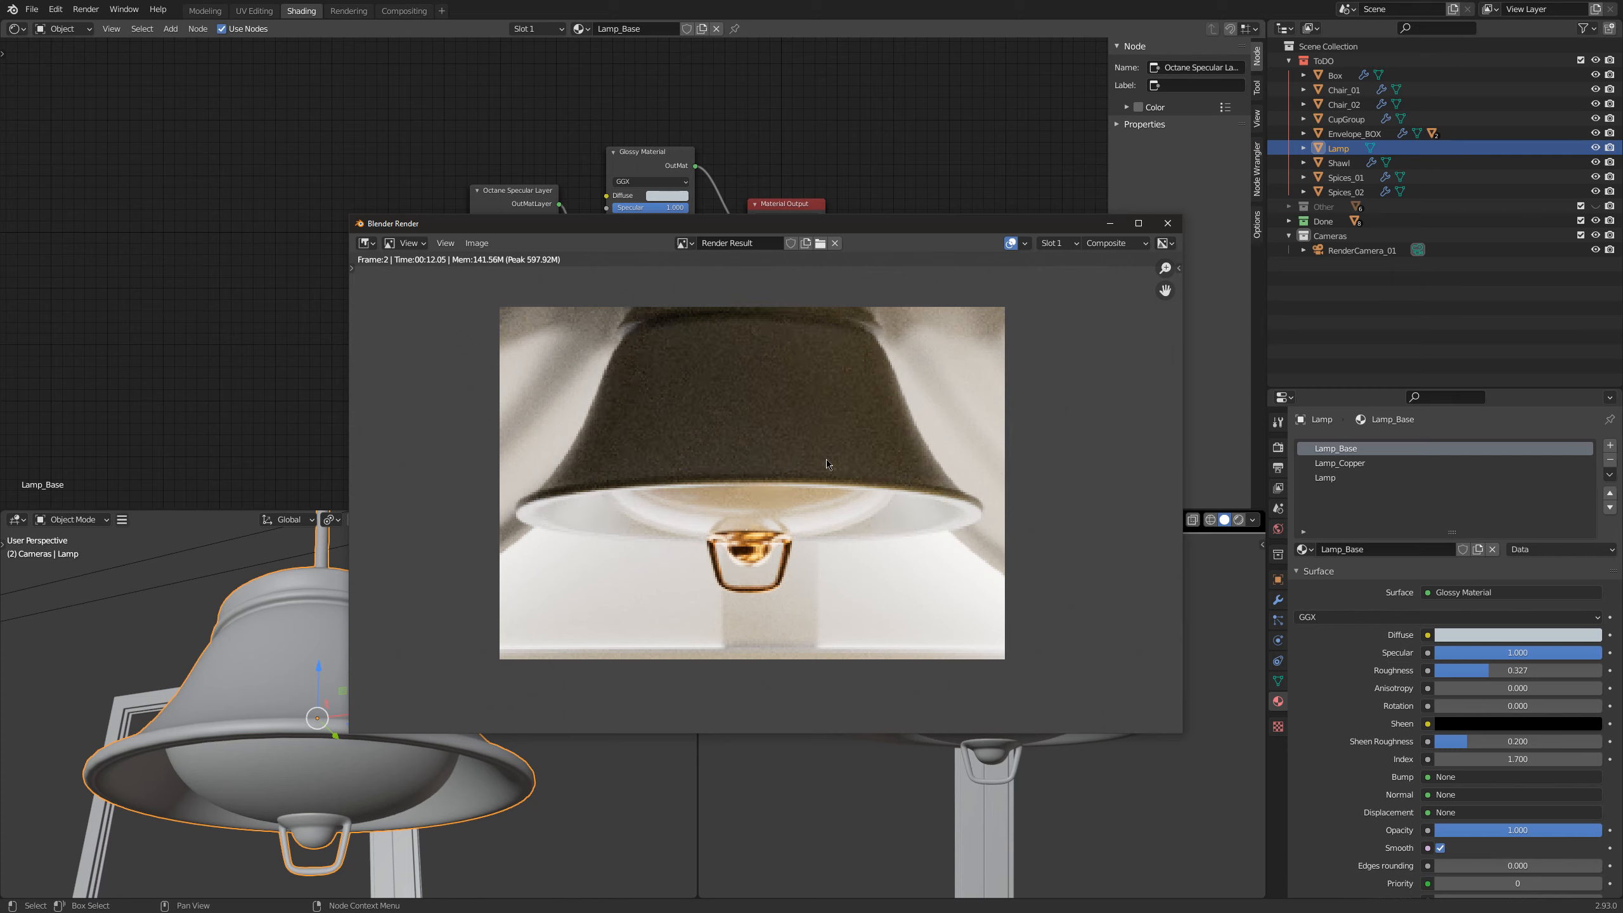